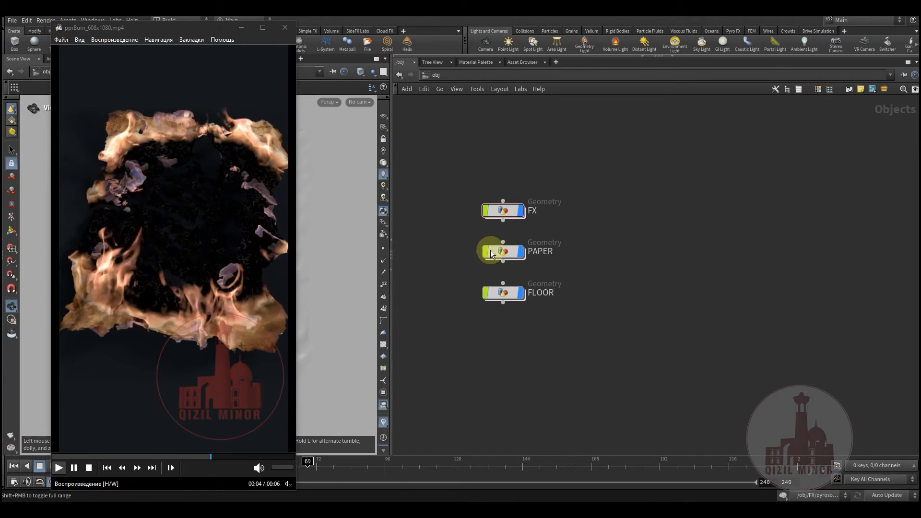
Step: Minimize the reference video player and set the viewport display to Flat Wire Shaded
{"action": "left_click", "coordinate": [241, 27]}
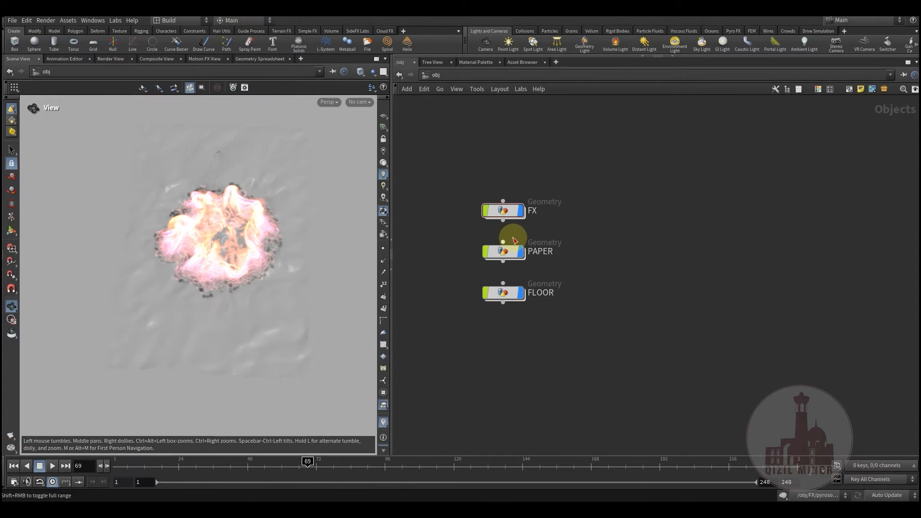
{"action": "middle_click_drag", "start_coordinate": [478, 320], "coordinate": [479, 331]}
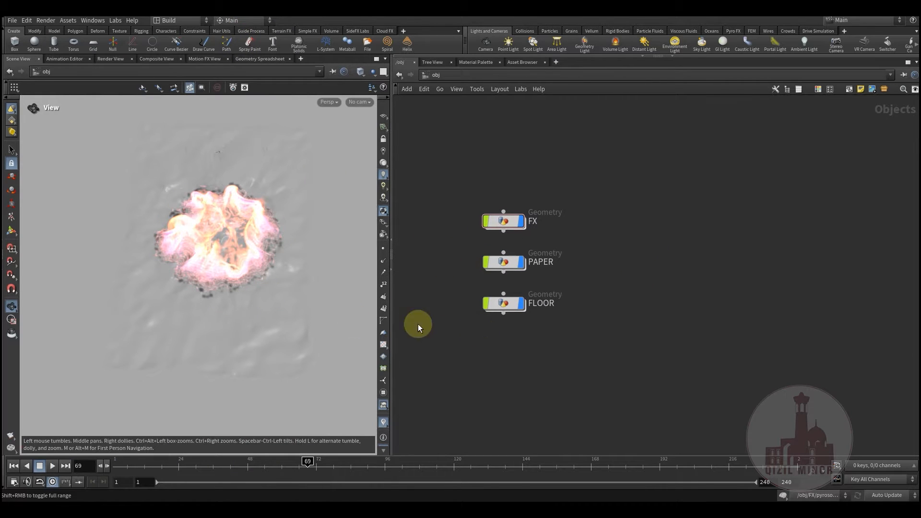
{"action": "left_click", "coordinate": [359, 72]}
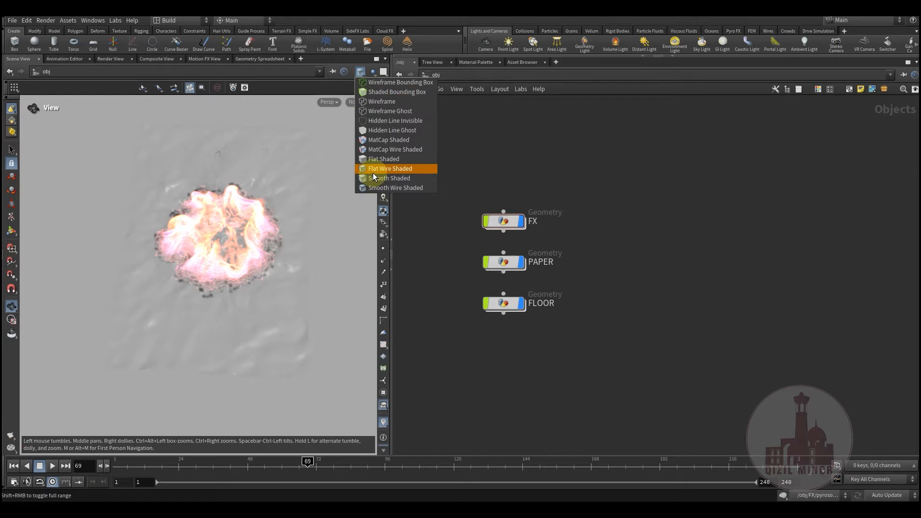
{"action": "left_click", "coordinate": [379, 167]}
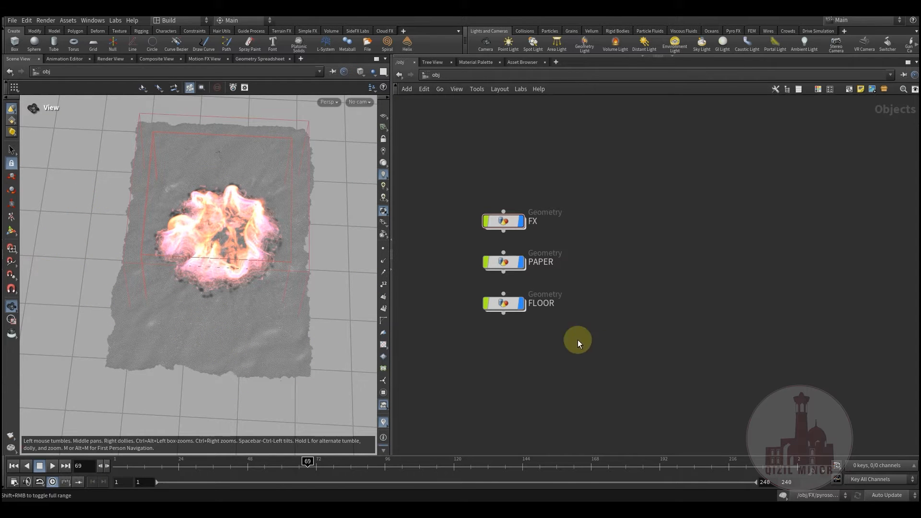
Step: Examine the scene's objects by selecting FLOOR and then the FX geometry object
{"action": "middle_click_drag", "start_coordinate": [611, 339], "coordinate": [601, 349]}
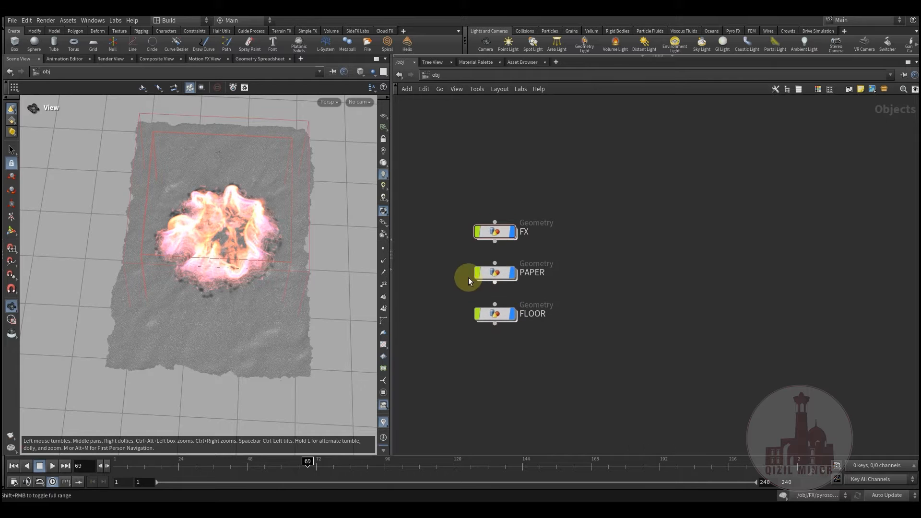
{"action": "left_click_drag", "start_coordinate": [534, 280], "coordinate": [535, 281]}
{"action": "left_click_drag", "start_coordinate": [447, 300], "coordinate": [572, 349]}
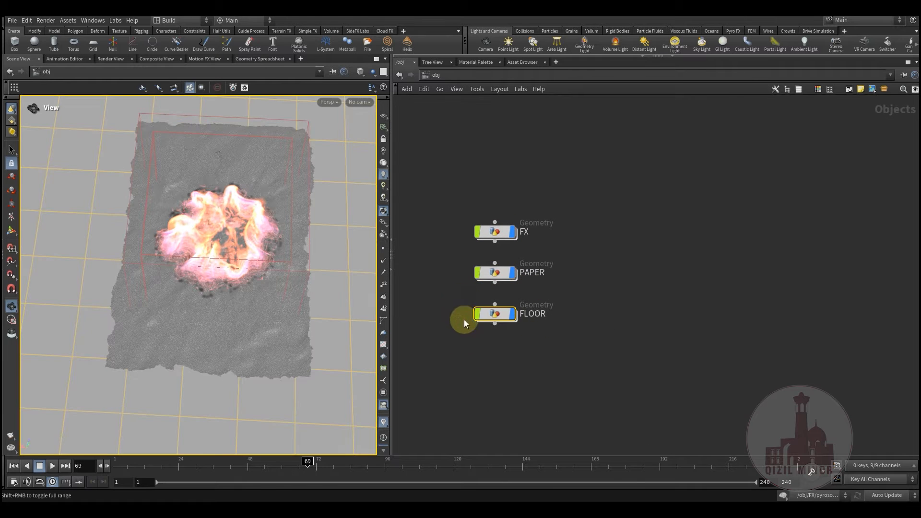
{"action": "left_click_drag", "start_coordinate": [559, 275], "coordinate": [551, 269]}
{"action": "left_click", "coordinate": [499, 232]}
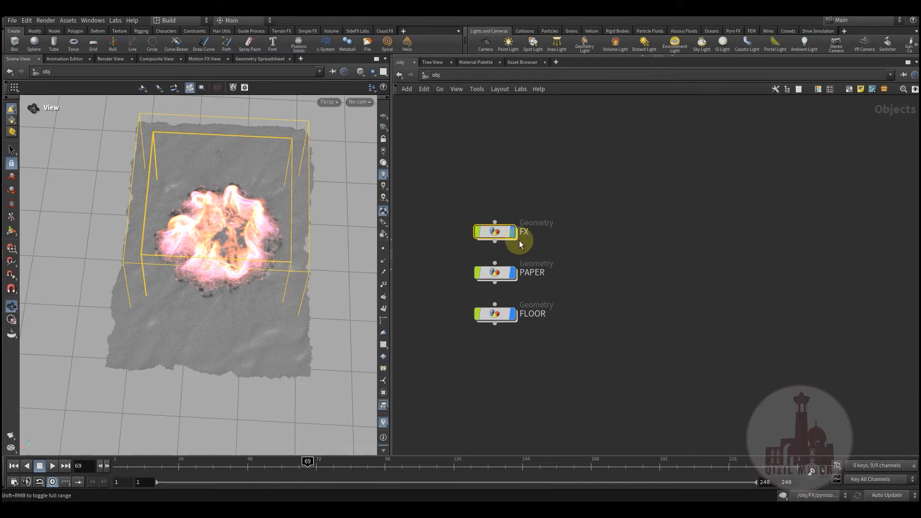
Step: Open the FX geometry network and look over its node chain, returning to the nodes starting at grid1
{"action": "double_click", "coordinate": [499, 235]}
{"action": "middle_click_drag", "start_coordinate": [512, 262], "coordinate": [505, 398]}
{"action": "scroll", "coordinate": [518, 402], "scroll_direction": "down", "scroll_amount": 5}
{"action": "middle_click_drag", "start_coordinate": [509, 350], "coordinate": [626, 268]}
{"action": "scroll", "coordinate": [584, 257], "scroll_direction": "up", "scroll_amount": 3}
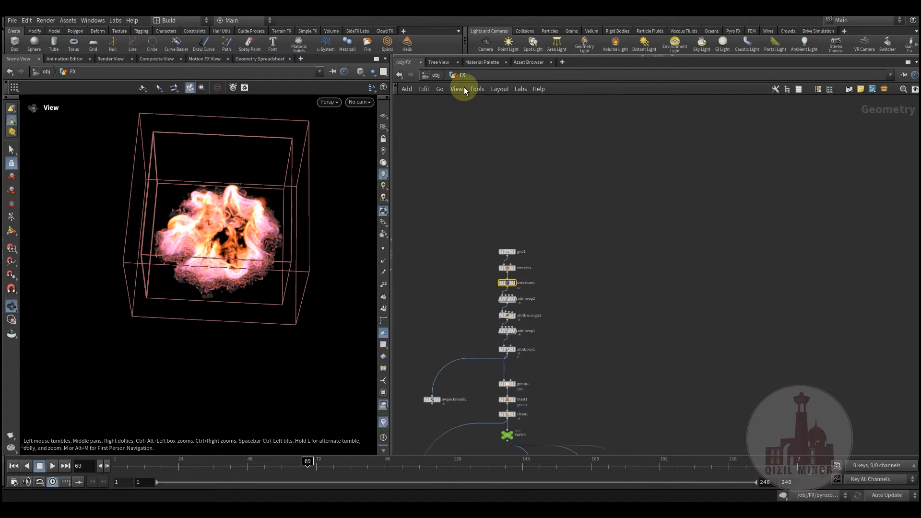
{"action": "middle_click_drag", "start_coordinate": [604, 299], "coordinate": [619, 293]}
{"action": "middle_click_drag", "start_coordinate": [569, 201], "coordinate": [574, 186]}
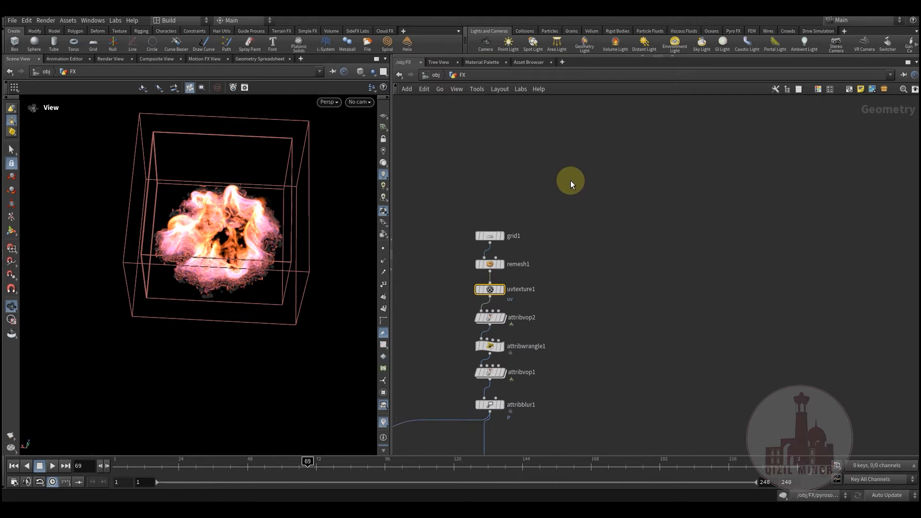
{"action": "scroll", "coordinate": [523, 228], "scroll_direction": "up", "scroll_amount": 4}
Step: Display the output of the remesh1 node below grid1 and inspect the remeshed grid in the viewport
{"action": "left_click", "coordinate": [502, 247]}
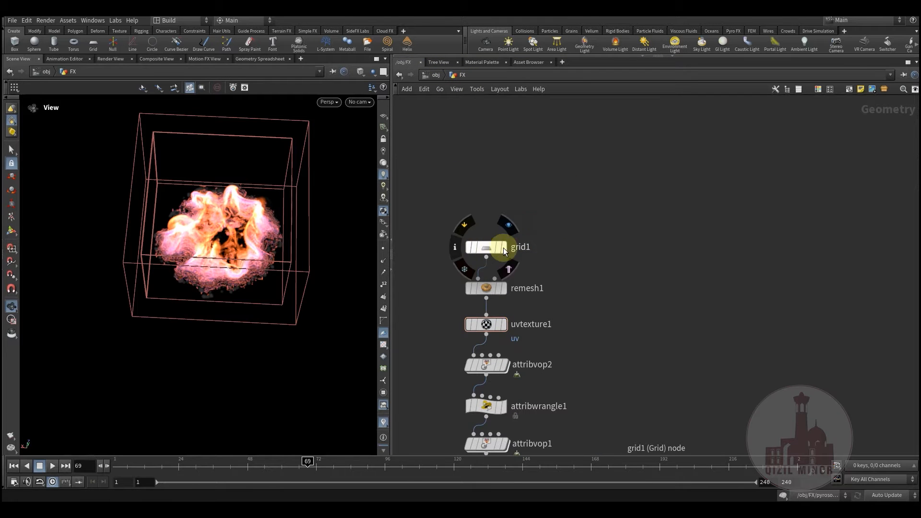
{"action": "left_click", "coordinate": [503, 290]}
{"action": "middle_click_drag", "start_coordinate": [585, 314], "coordinate": [582, 235]}
{"action": "left_click_drag", "start_coordinate": [205, 265], "coordinate": [179, 265]}
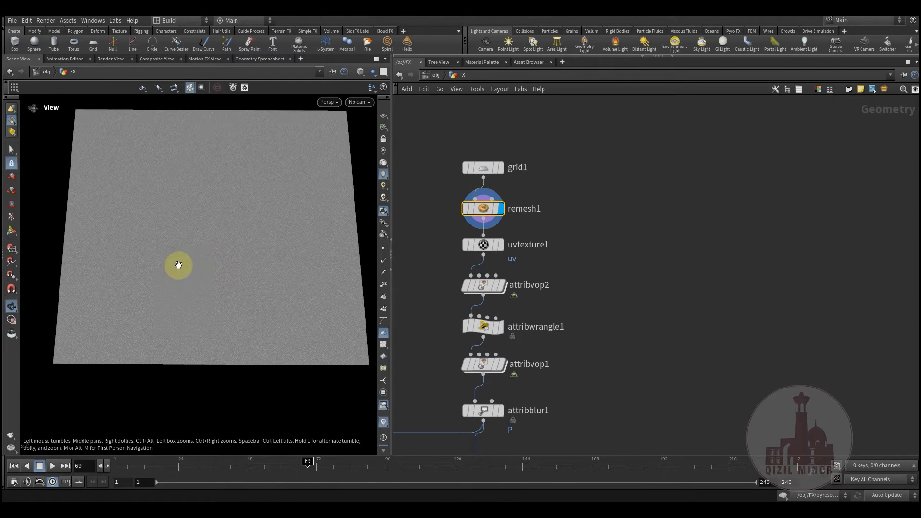
{"action": "right_click_drag", "start_coordinate": [187, 269], "coordinate": [115, 282]}
{"action": "middle_click_drag", "start_coordinate": [245, 180], "coordinate": [215, 234]}
Step: Display the output of the uvtexture1 node and view the grid from another angle
{"action": "mouse_move", "coordinate": [508, 233]}
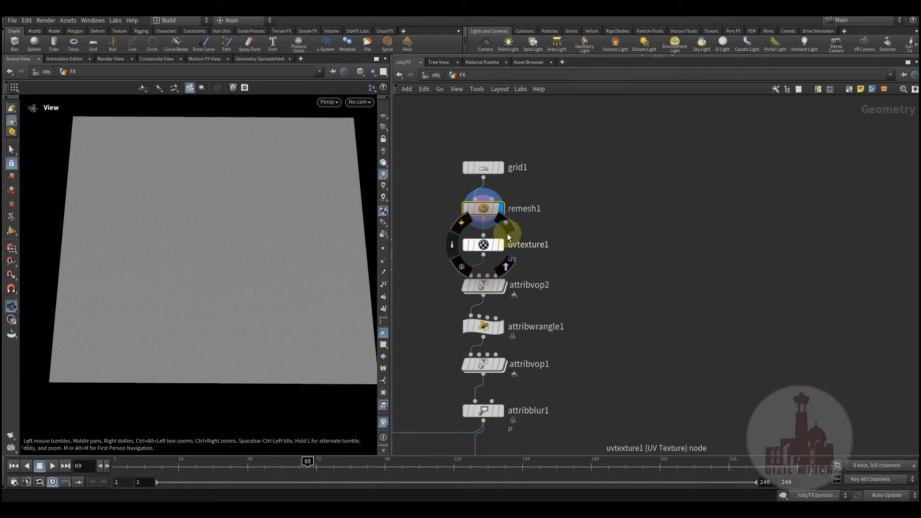
{"action": "left_click", "coordinate": [501, 248]}
{"action": "left_click_drag", "start_coordinate": [232, 250], "coordinate": [247, 253]}
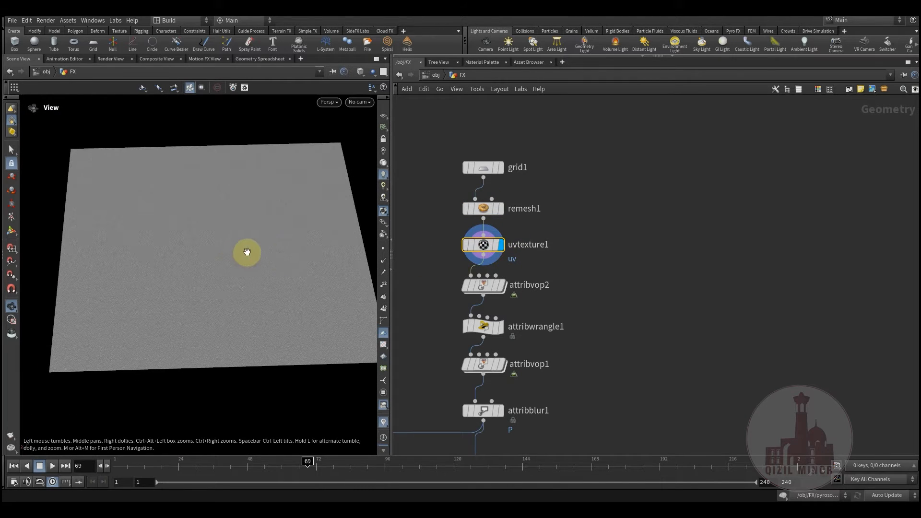
Step: Display the output of attribvop2 and inspect the paper mask projected on the grid
{"action": "middle_click_drag", "start_coordinate": [592, 283], "coordinate": [580, 267]}
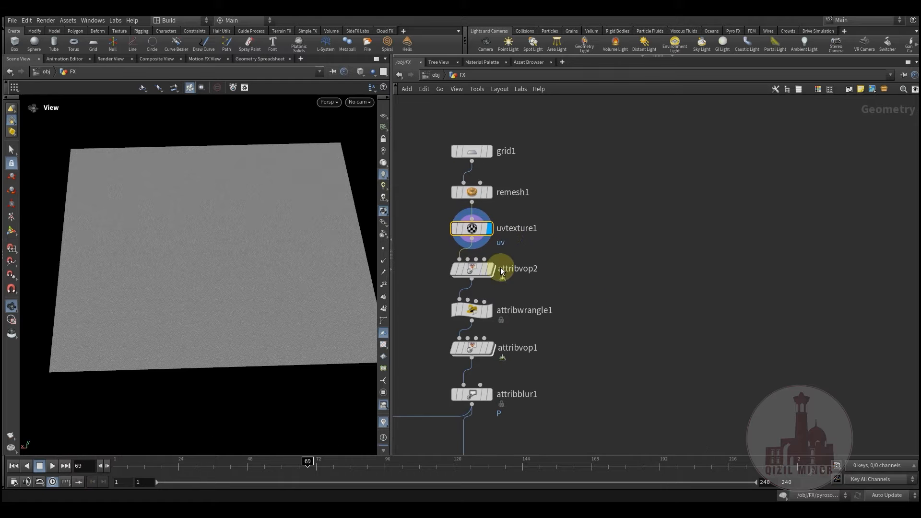
{"action": "mouse_move", "coordinate": [495, 257]}
{"action": "left_click", "coordinate": [473, 270]}
{"action": "middle_click_drag", "start_coordinate": [444, 267], "coordinate": [450, 254]}
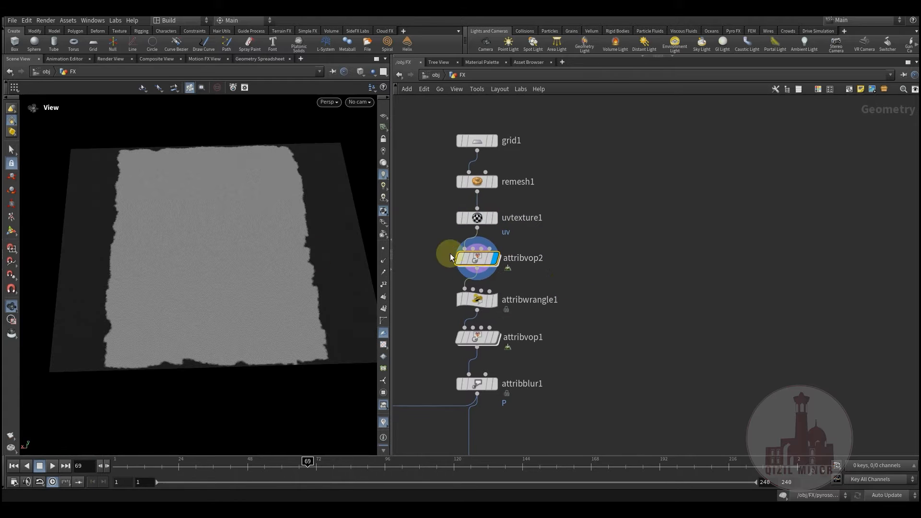
{"action": "left_click_drag", "start_coordinate": [208, 258], "coordinate": [218, 276]}
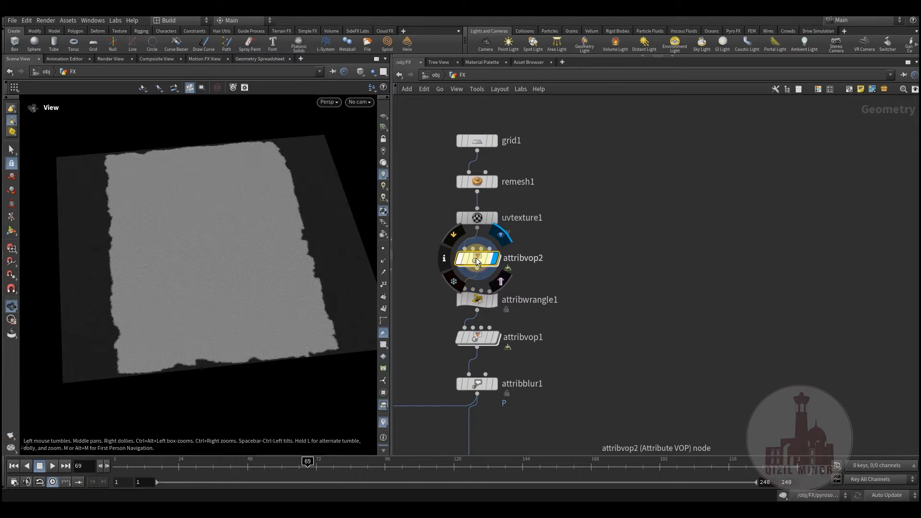
Step: Open the attribvop2 network, reposition its texture1 node closer to geometryvopoutput1, and inspect the masked grid
{"action": "double_click", "coordinate": [476, 258]}
{"action": "middle_click_drag", "start_coordinate": [635, 362], "coordinate": [578, 405]}
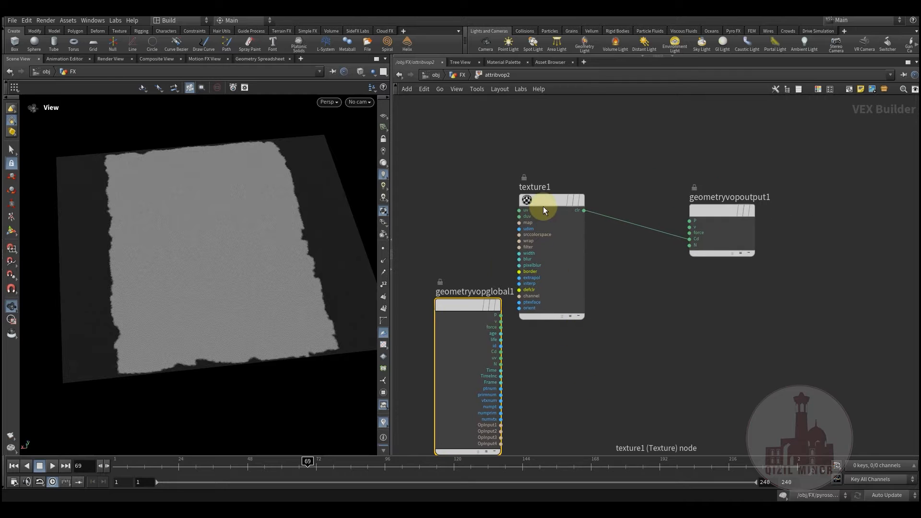
{"action": "left_click_drag", "start_coordinate": [545, 205], "coordinate": [578, 192]}
{"action": "middle_click_drag", "start_coordinate": [657, 311], "coordinate": [585, 357]}
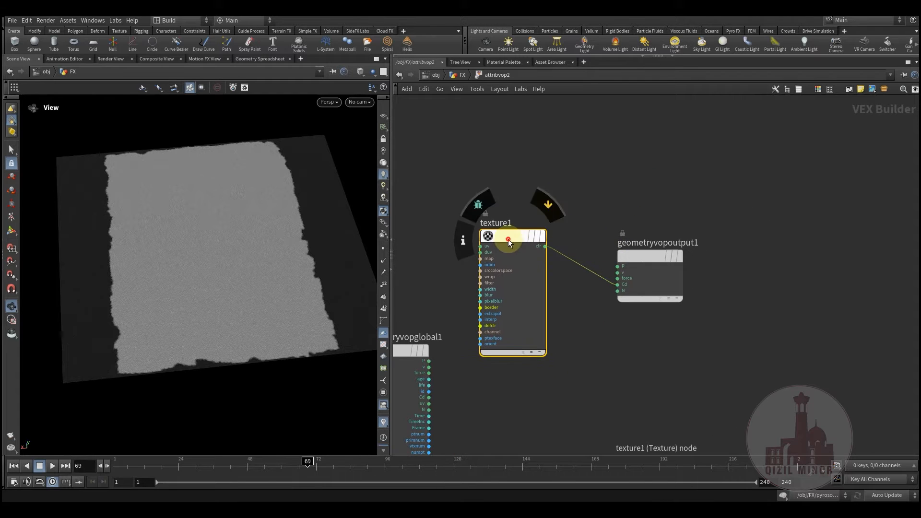
{"action": "left_click_drag", "start_coordinate": [506, 238], "coordinate": [535, 238]}
{"action": "middle_click_drag", "start_coordinate": [645, 196], "coordinate": [628, 212]}
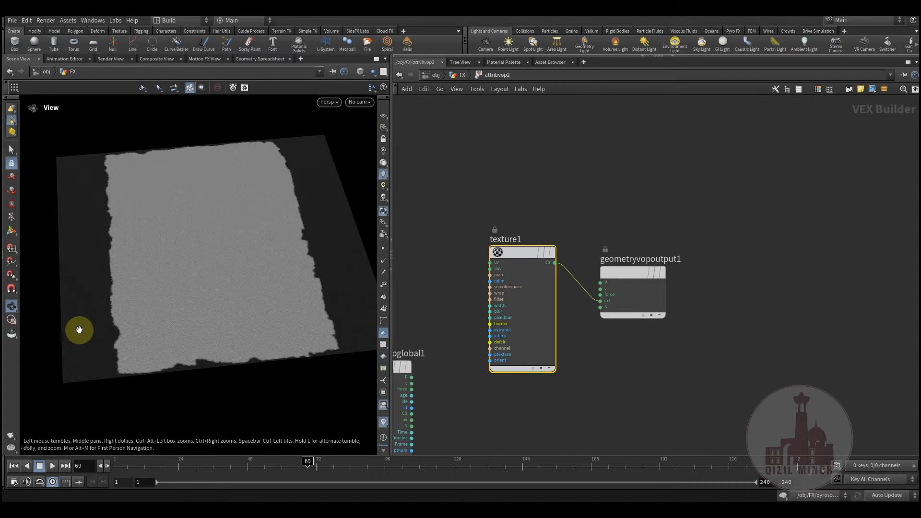
{"action": "left_click_drag", "start_coordinate": [163, 242], "coordinate": [93, 301]}
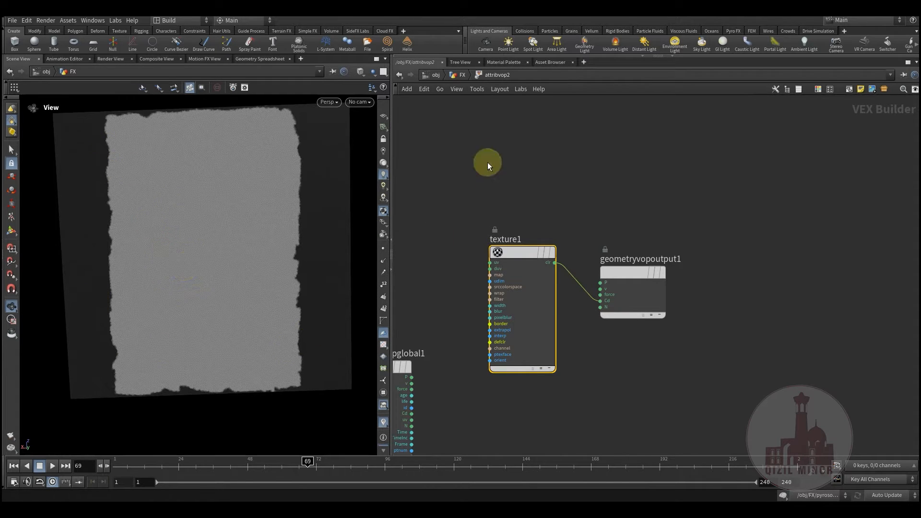
{"action": "left_click", "coordinate": [462, 76]}
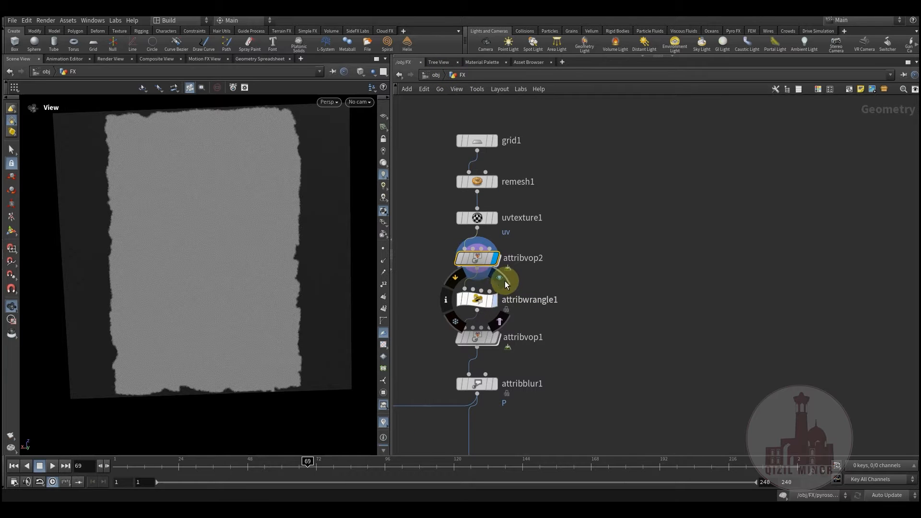
{"action": "left_click", "coordinate": [493, 300]}
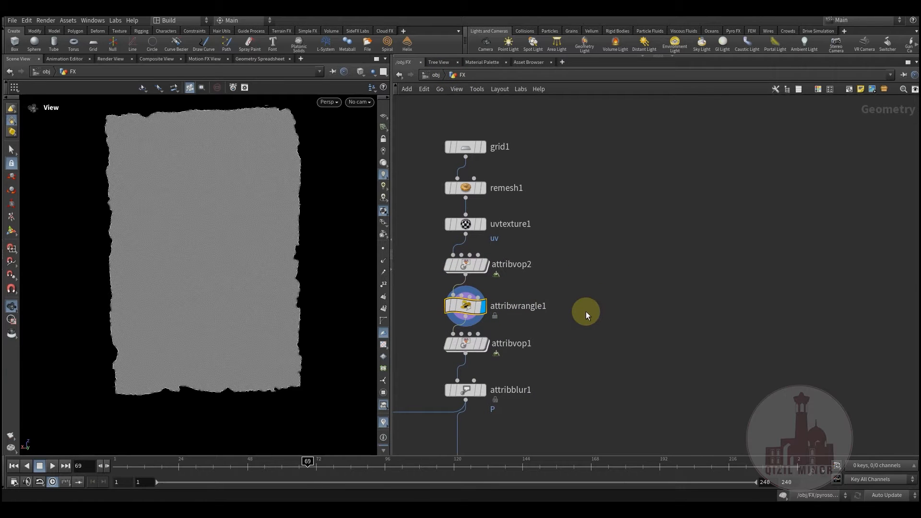
{"action": "key", "text": "p"}
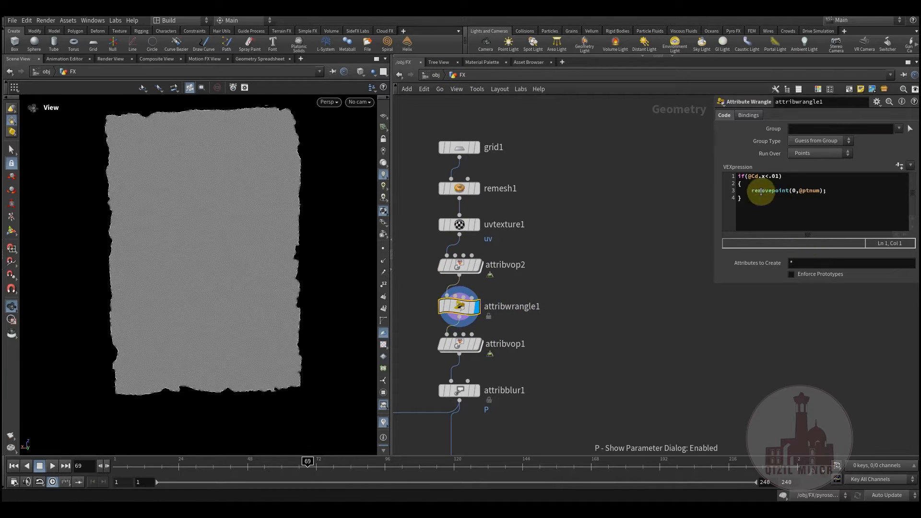
{"action": "left_click_drag", "start_coordinate": [793, 176], "coordinate": [749, 177]}
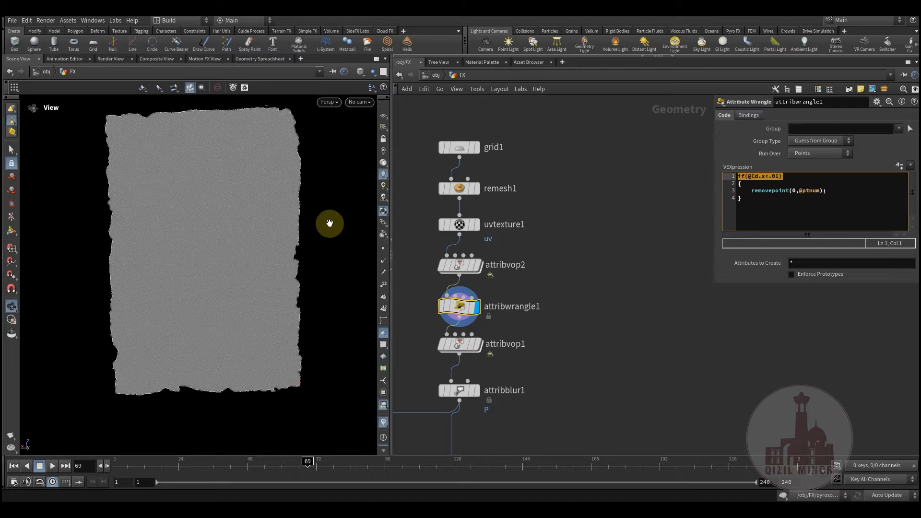
Step: Display the output of attribvop1 and open its VOP network
{"action": "middle_click_drag", "start_coordinate": [551, 359], "coordinate": [592, 291]}
{"action": "scroll", "coordinate": [548, 295], "scroll_direction": "up", "scroll_amount": 1}
{"action": "left_click", "coordinate": [521, 252]}
{"action": "double_click", "coordinate": [483, 286]}
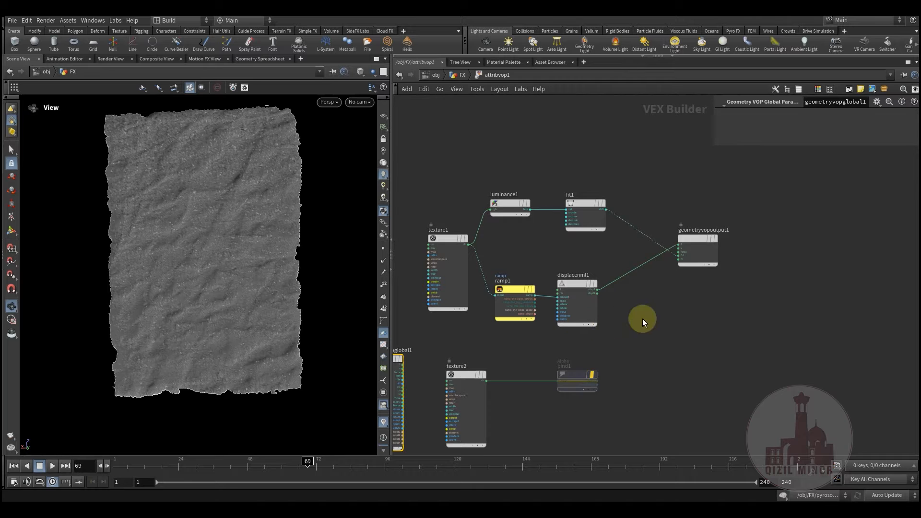
Step: Examine the parameters of texture1 and ramp1 in attribvop1 while viewing the displaced paper
{"action": "scroll", "coordinate": [450, 261], "scroll_direction": "up", "scroll_amount": 1}
{"action": "left_click", "coordinate": [449, 253]}
{"action": "middle_click_drag", "start_coordinate": [566, 273], "coordinate": [532, 292]}
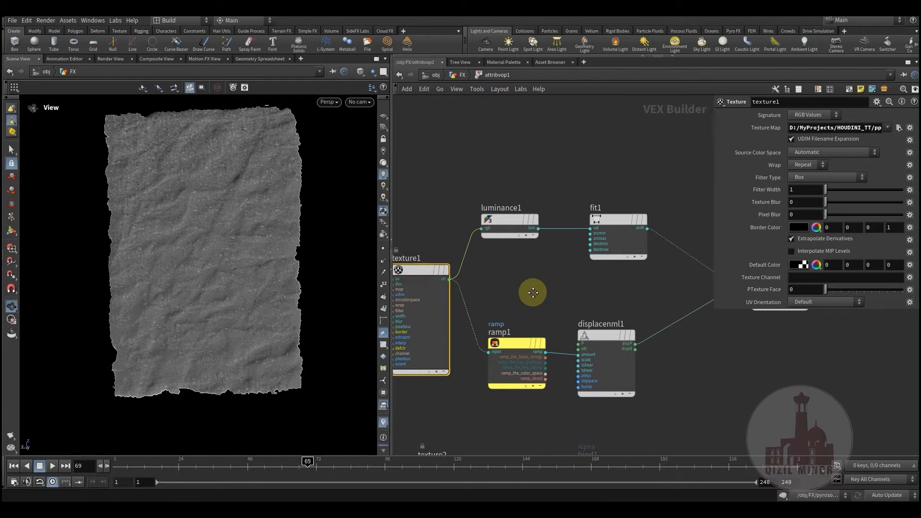
{"action": "left_click_drag", "start_coordinate": [230, 250], "coordinate": [193, 231]}
{"action": "middle_click_drag", "start_coordinate": [533, 274], "coordinate": [517, 251]}
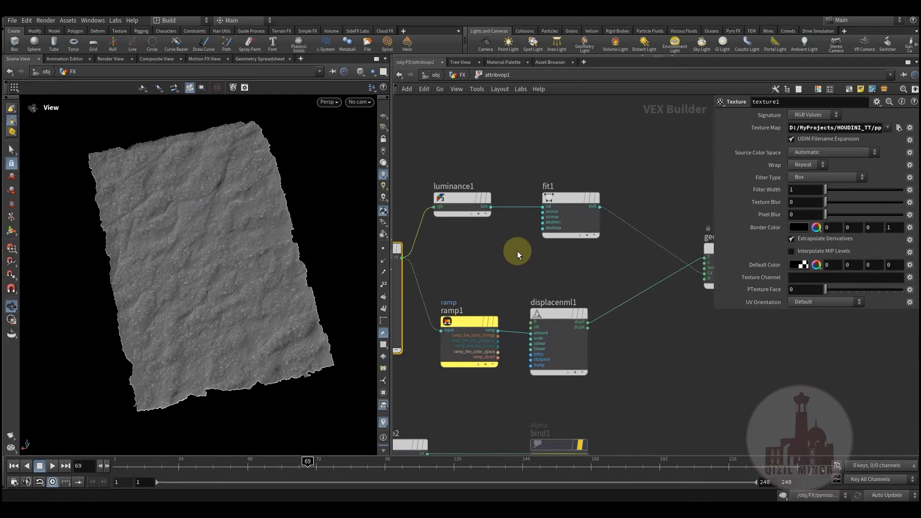
{"action": "left_click", "coordinate": [469, 322]}
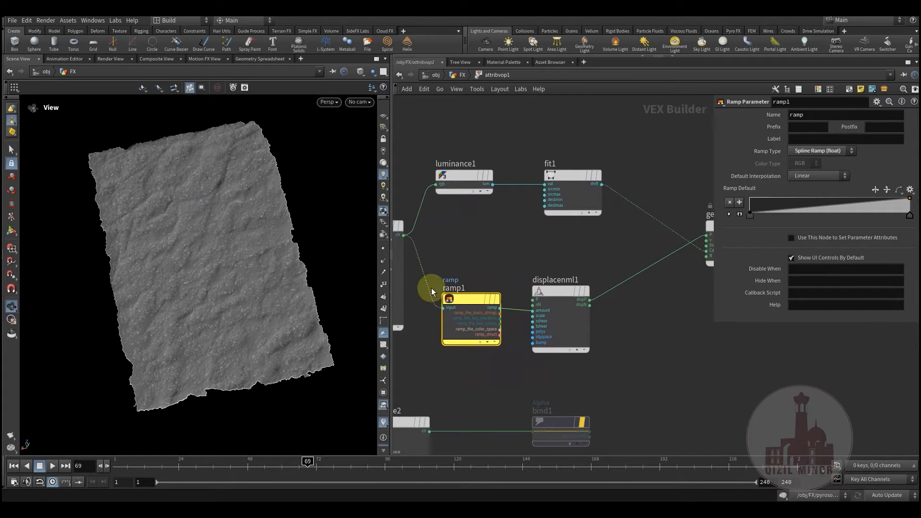
{"action": "mouse_move", "coordinate": [198, 260]}
{"action": "left_mouse_down"}
{"action": "mouse_move", "coordinate": [197, 230]}
{"action": "mouse_move", "coordinate": [278, 228]}
{"action": "mouse_move", "coordinate": [234, 241]}
{"action": "mouse_move", "coordinate": [218, 236]}
{"action": "mouse_move", "coordinate": [224, 230]}
{"action": "mouse_move", "coordinate": [240, 248]}
{"action": "mouse_move", "coordinate": [225, 257]}
{"action": "left_mouse_up"}
Step: Switch the viewport display to smooth shading and select the displacenml1 node
{"action": "left_click", "coordinate": [361, 71]}
{"action": "left_click", "coordinate": [379, 186]}
{"action": "left_click", "coordinate": [571, 294]}
{"action": "middle_click_drag", "start_coordinate": [642, 325], "coordinate": [612, 340]}
{"action": "middle_click_drag", "start_coordinate": [591, 252], "coordinate": [606, 294]}
Step: Select the luminance1 and fit1 nodes together and inspect the paper's wrinkles up close and at an angle
{"action": "left_click_drag", "start_coordinate": [421, 172], "coordinate": [606, 302]}
{"action": "middle_click_drag", "start_coordinate": [490, 286], "coordinate": [507, 293]}
{"action": "right_click_drag", "start_coordinate": [285, 251], "coordinate": [200, 267]}
{"action": "middle_click_drag", "start_coordinate": [250, 269], "coordinate": [221, 267]}
{"action": "left_click_drag", "start_coordinate": [222, 267], "coordinate": [203, 292]}
{"action": "mouse_move", "coordinate": [558, 302]}
{"action": "middle_mouse_down"}
{"action": "mouse_move", "coordinate": [512, 297]}
{"action": "mouse_move", "coordinate": [565, 318]}
{"action": "middle_mouse_up"}
{"action": "middle_click_drag", "start_coordinate": [451, 288], "coordinate": [458, 308]}
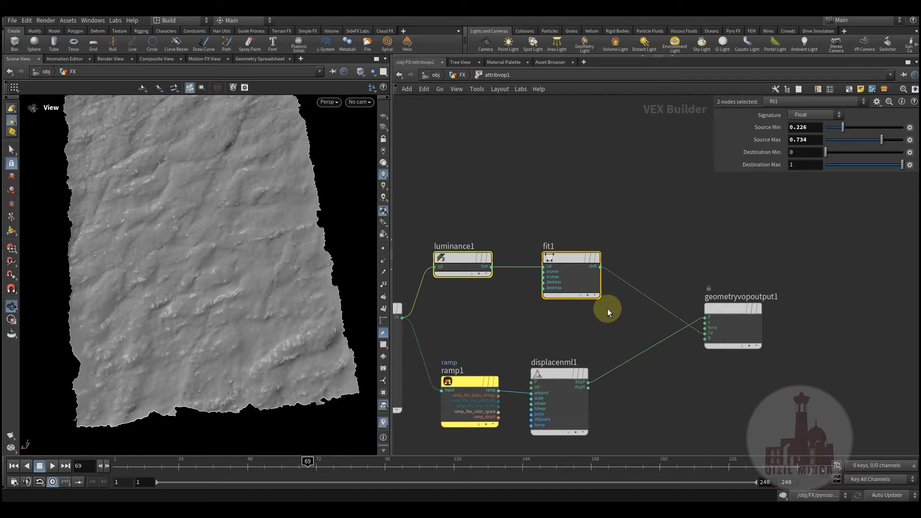
{"action": "left_click_drag", "start_coordinate": [221, 267], "coordinate": [281, 296]}
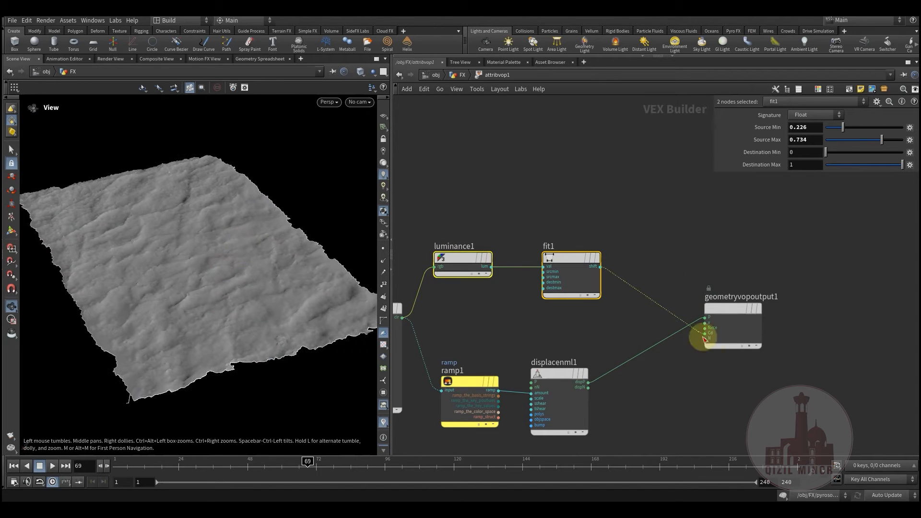
Step: Clear the node selection, return to the FX network and view the paper from above
{"action": "left_click", "coordinate": [561, 194]}
{"action": "left_click", "coordinate": [462, 74]}
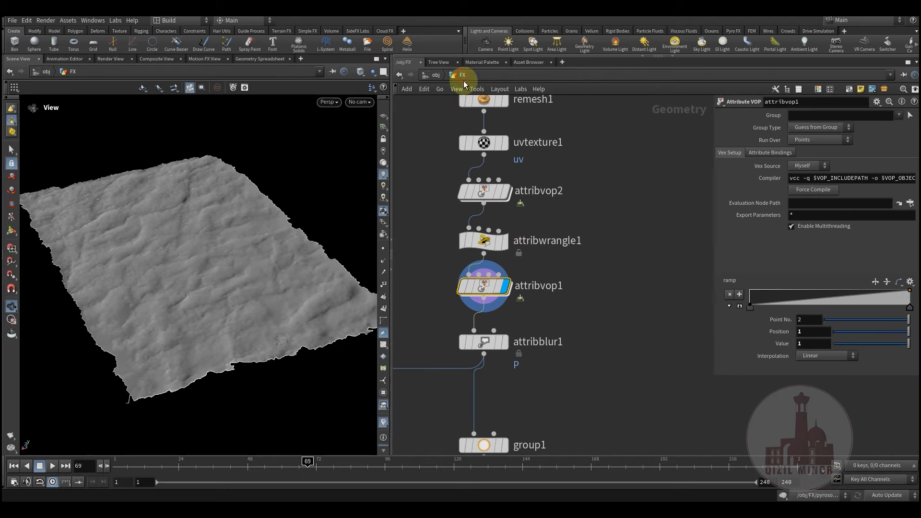
{"action": "left_click_drag", "start_coordinate": [230, 258], "coordinate": [220, 268]}
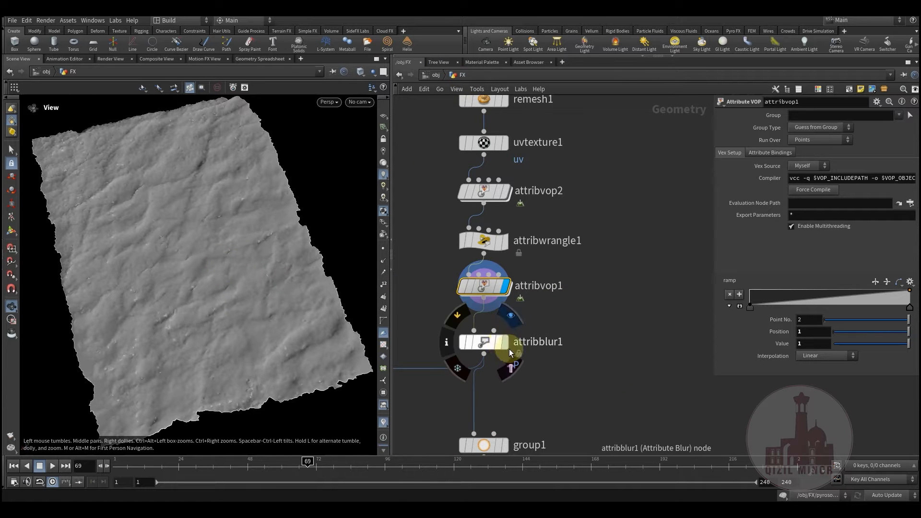
Step: Set the first point of attribvop1's ramp to position 0.003003 with value 0 and inspect the displaced paper
{"action": "middle_click_drag", "start_coordinate": [589, 299], "coordinate": [578, 270]}
{"action": "left_click", "coordinate": [496, 257]}
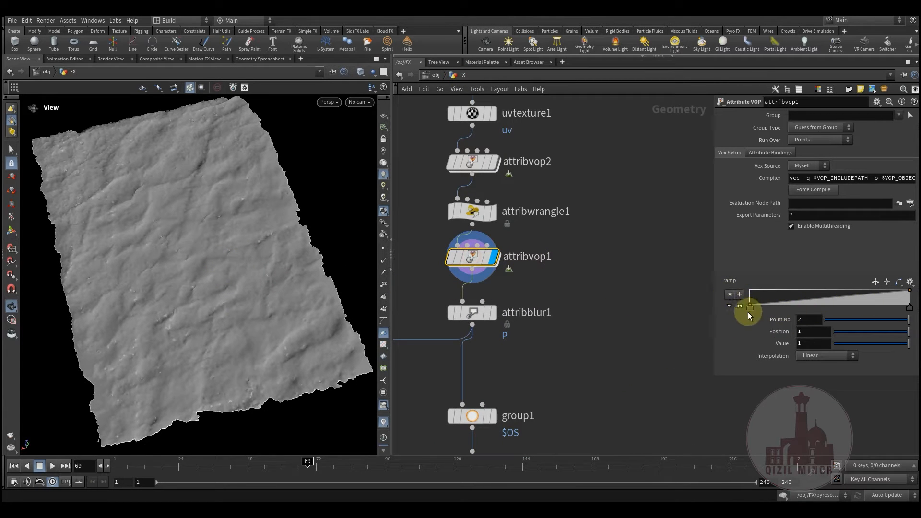
{"action": "mouse_move", "coordinate": [750, 307]}
{"action": "left_mouse_down"}
{"action": "mouse_move", "coordinate": [802, 306]}
{"action": "mouse_move", "coordinate": [739, 310]}
{"action": "left_mouse_up"}
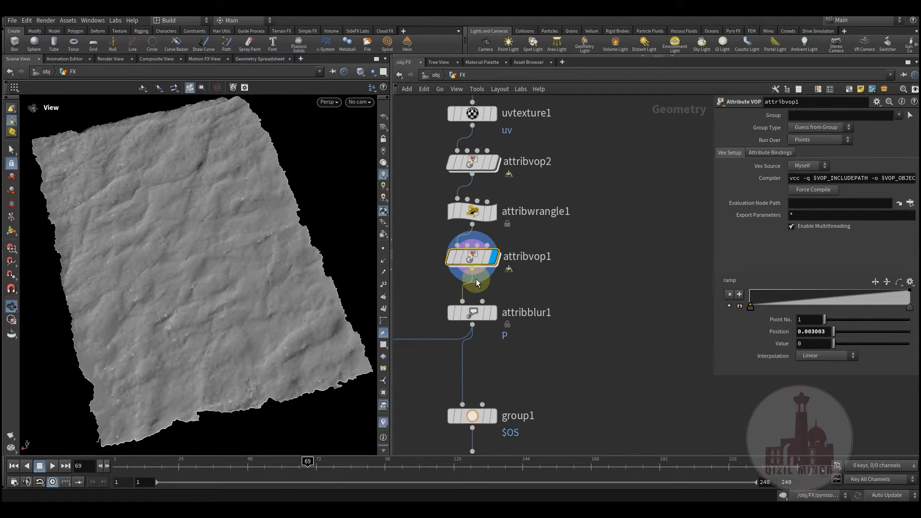
{"action": "left_click_drag", "start_coordinate": [177, 259], "coordinate": [163, 240]}
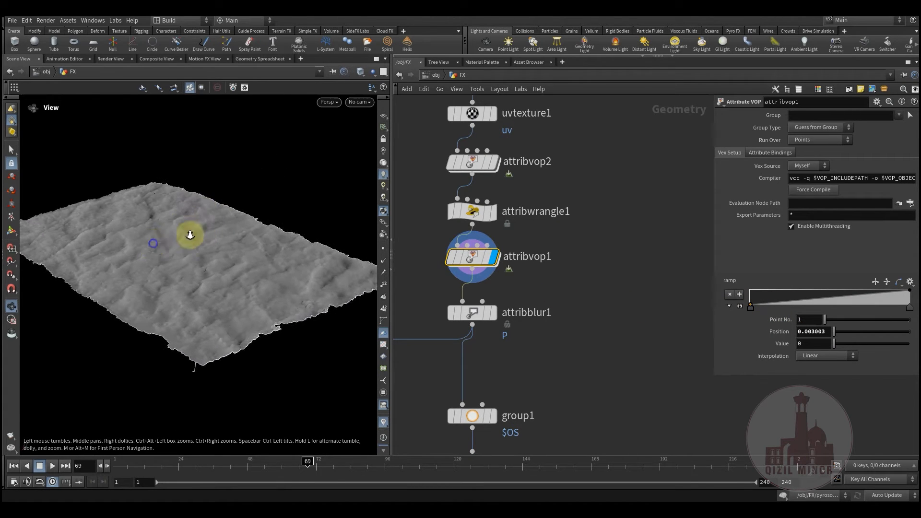
Step: View attribvop1's displaced paper from above, and display and select attribblur1 to inspect the smoothed wrinkles
{"action": "right_click_drag", "start_coordinate": [163, 241], "coordinate": [233, 239]}
{"action": "left_click_drag", "start_coordinate": [232, 238], "coordinate": [214, 273]}
{"action": "right_click_drag", "start_coordinate": [214, 274], "coordinate": [189, 275]}
{"action": "mouse_move", "coordinate": [189, 275]}
{"action": "left_mouse_down"}
{"action": "mouse_move", "coordinate": [182, 227]}
{"action": "mouse_move", "coordinate": [179, 267]}
{"action": "left_mouse_up"}
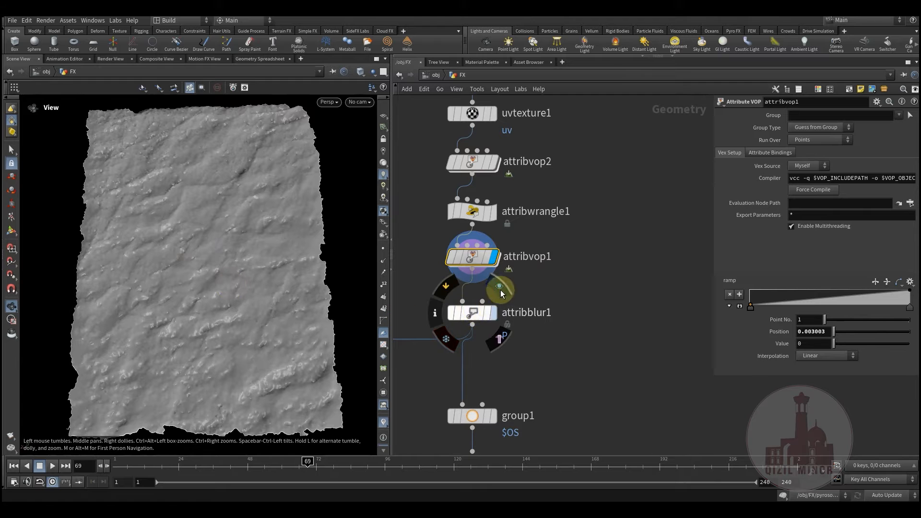
{"action": "left_click", "coordinate": [498, 286]}
{"action": "left_click", "coordinate": [473, 314]}
{"action": "left_click_drag", "start_coordinate": [247, 323], "coordinate": [222, 253]}
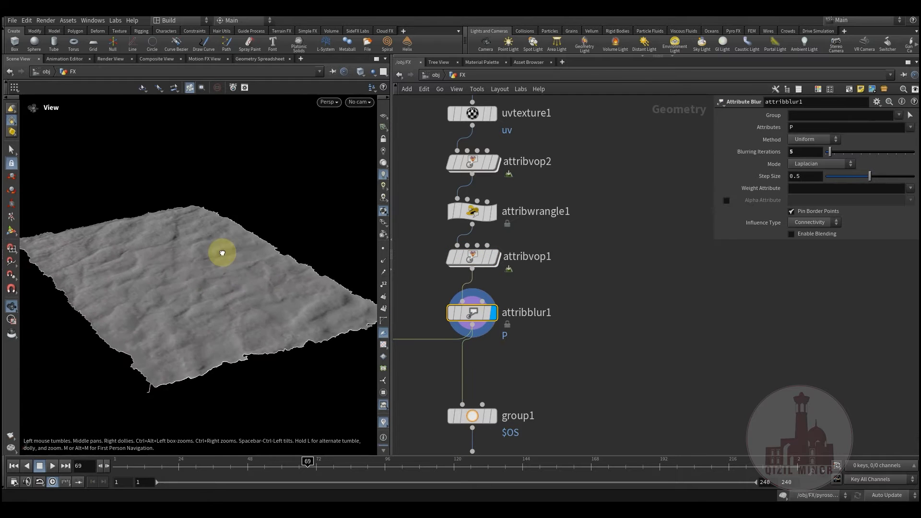
{"action": "left_click_drag", "start_coordinate": [197, 287], "coordinate": [219, 271]}
{"action": "scroll", "coordinate": [170, 290], "scroll_direction": "up", "scroll_amount": 5}
{"action": "scroll", "coordinate": [218, 270], "scroll_direction": "down", "scroll_amount": 5}
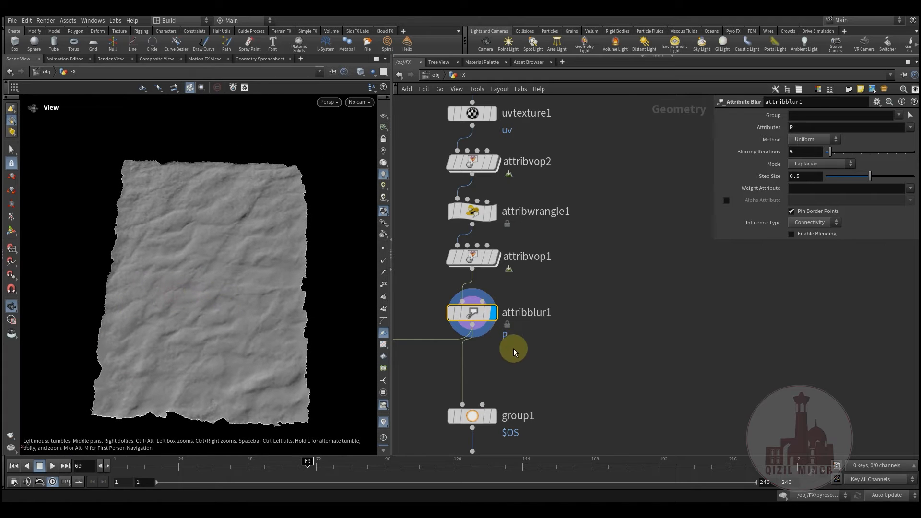
Step: Display and select the uvquickshade1 node to preview the texture on the paper
{"action": "middle_click_drag", "start_coordinate": [511, 343], "coordinate": [577, 254]}
{"action": "scroll", "coordinate": [578, 254], "scroll_direction": "down", "scroll_amount": 5}
{"action": "scroll", "coordinate": [471, 298], "scroll_direction": "up", "scroll_amount": 3}
{"action": "middle_click_drag", "start_coordinate": [518, 289], "coordinate": [494, 283]}
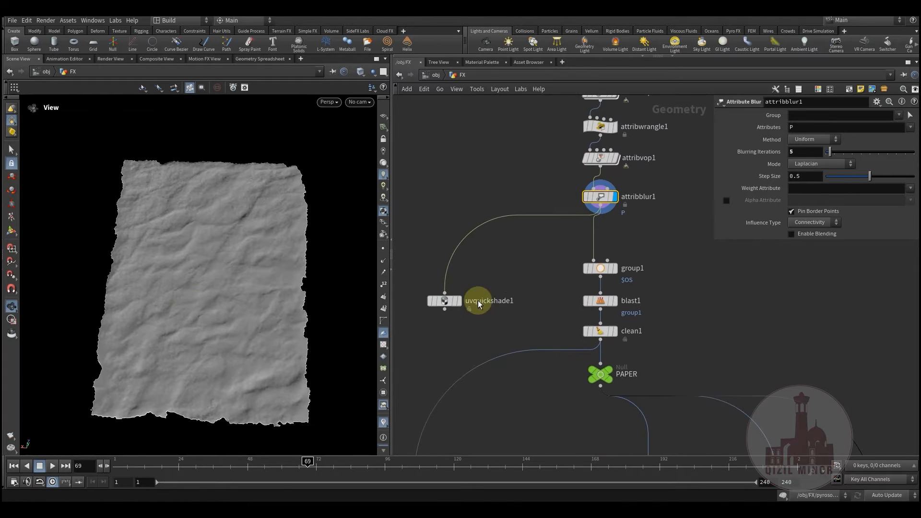
{"action": "scroll", "coordinate": [450, 307], "scroll_direction": "up", "scroll_amount": 3}
{"action": "mouse_move", "coordinate": [446, 303]}
{"action": "left_click", "coordinate": [470, 271]}
{"action": "left_click", "coordinate": [444, 296]}
Step: Inspect the textured paper's lettering, wrinkles and torn lower edge in the viewport
{"action": "left_click_drag", "start_coordinate": [201, 296], "coordinate": [188, 279]}
{"action": "mouse_move", "coordinate": [206, 289]}
{"action": "left_mouse_down"}
{"action": "mouse_move", "coordinate": [208, 264]}
{"action": "mouse_move", "coordinate": [203, 286]}
{"action": "left_mouse_up"}
{"action": "middle_click_drag", "start_coordinate": [199, 271], "coordinate": [214, 273]}
{"action": "mouse_move", "coordinate": [214, 274]}
{"action": "left_mouse_down"}
{"action": "mouse_move", "coordinate": [196, 263]}
{"action": "mouse_move", "coordinate": [214, 218]}
{"action": "mouse_move", "coordinate": [200, 261]}
{"action": "mouse_move", "coordinate": [208, 266]}
{"action": "left_mouse_up"}
{"action": "middle_click_drag", "start_coordinate": [208, 265], "coordinate": [198, 262]}
{"action": "middle_click_drag", "start_coordinate": [518, 259], "coordinate": [357, 324]}
{"action": "middle_click_drag", "start_coordinate": [196, 245], "coordinate": [214, 191]}
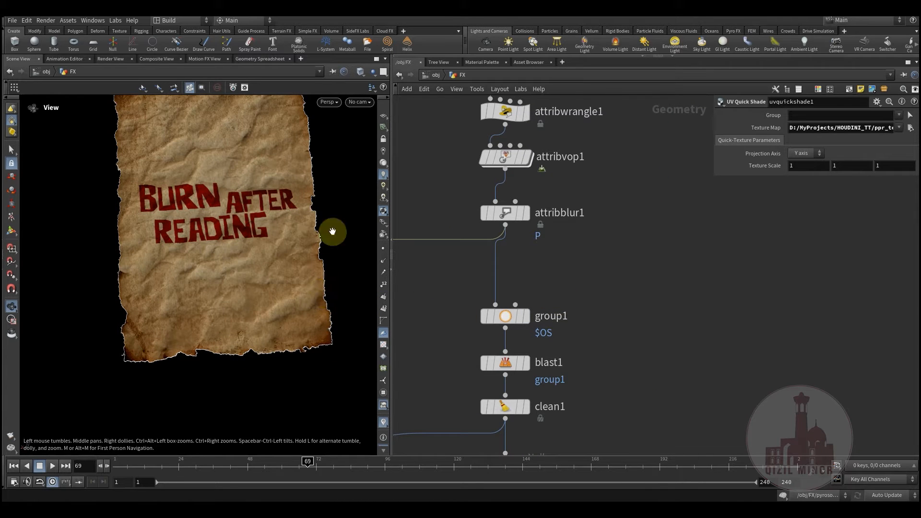
Step: Open the attribvop1 network, examine the texture2 node's settings and its bind1 connection, and return to the FX network
{"action": "middle_click_drag", "start_coordinate": [576, 315], "coordinate": [566, 387]}
{"action": "double_click", "coordinate": [506, 237]}
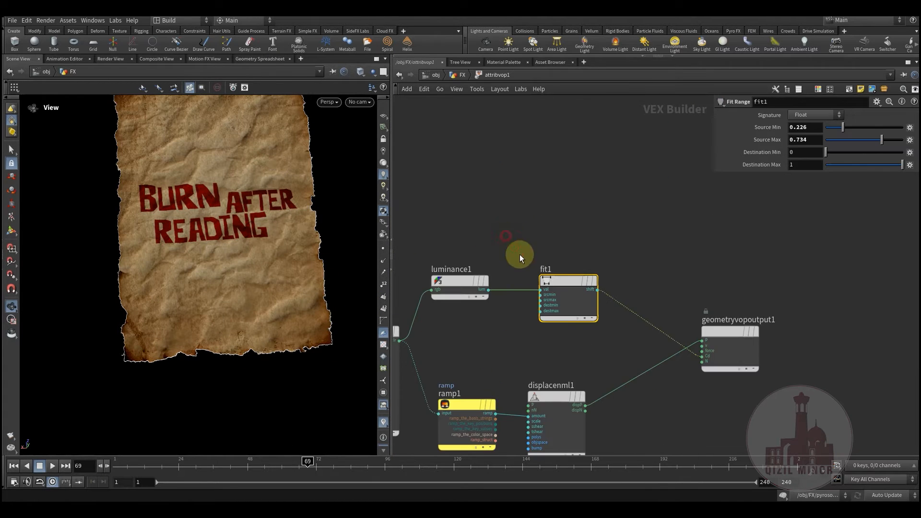
{"action": "middle_click_drag", "start_coordinate": [533, 323], "coordinate": [562, 186]}
{"action": "scroll", "coordinate": [569, 174], "scroll_direction": "down", "scroll_amount": 2}
{"action": "middle_click_drag", "start_coordinate": [485, 330], "coordinate": [510, 282]}
{"action": "scroll", "coordinate": [507, 276], "scroll_direction": "up", "scroll_amount": 2}
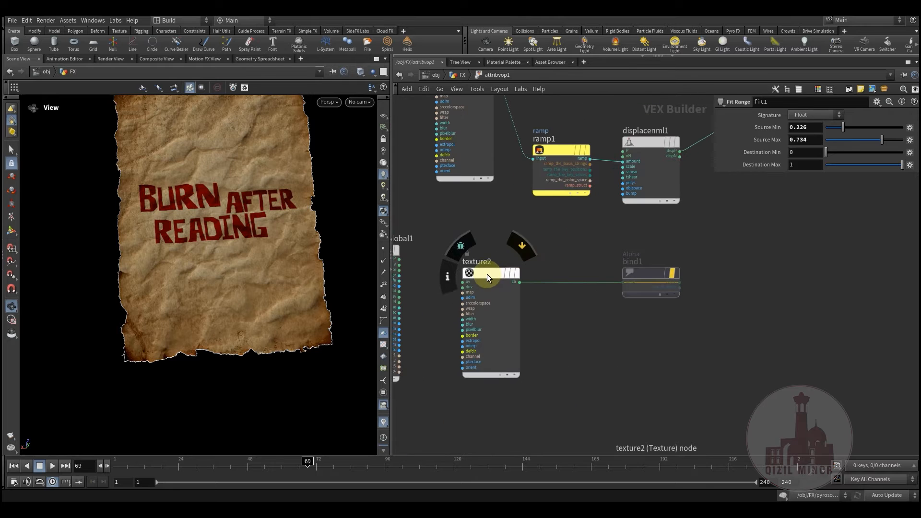
{"action": "left_click", "coordinate": [487, 275]}
{"action": "middle_click_drag", "start_coordinate": [546, 230], "coordinate": [495, 248]}
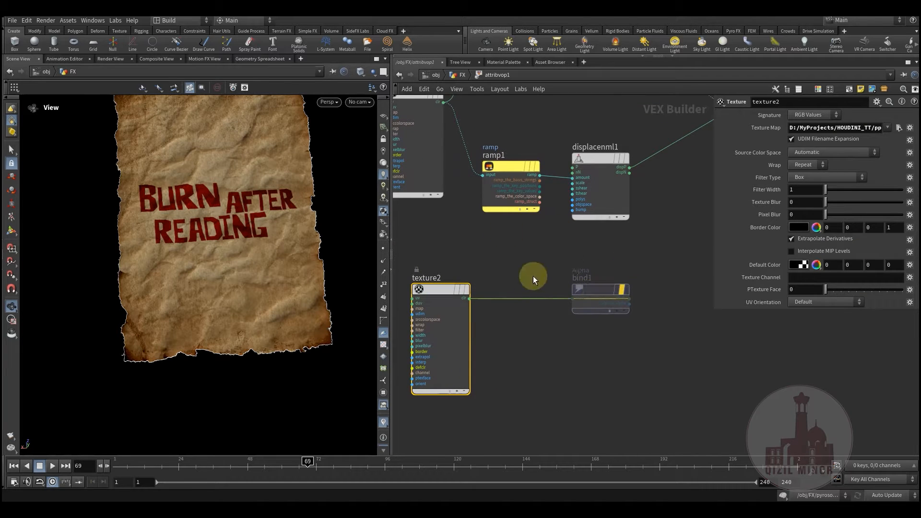
{"action": "middle_click_drag", "start_coordinate": [503, 250], "coordinate": [487, 297]}
{"action": "left_click", "coordinate": [460, 75]}
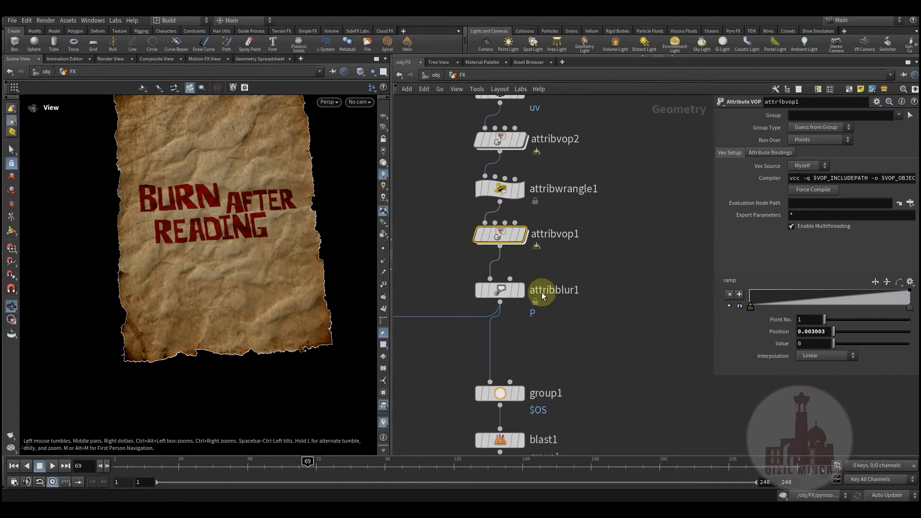
Step: Reopen attribvop1 to review the texture2 and bind1 nodes, clear the selection and return to the FX network
{"action": "double_click", "coordinate": [522, 234]}
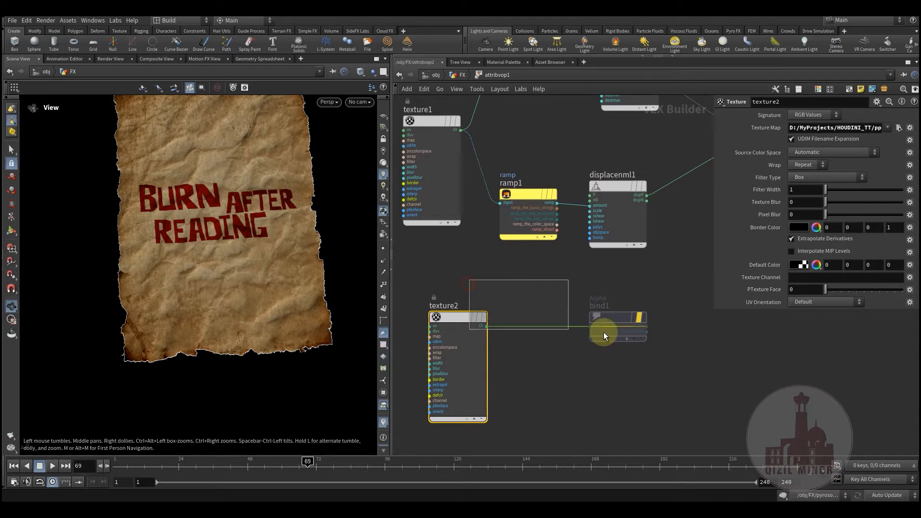
{"action": "left_click_drag", "start_coordinate": [588, 332], "coordinate": [615, 335]}
{"action": "middle_click_drag", "start_coordinate": [533, 278], "coordinate": [521, 326]}
{"action": "left_click", "coordinate": [526, 301]}
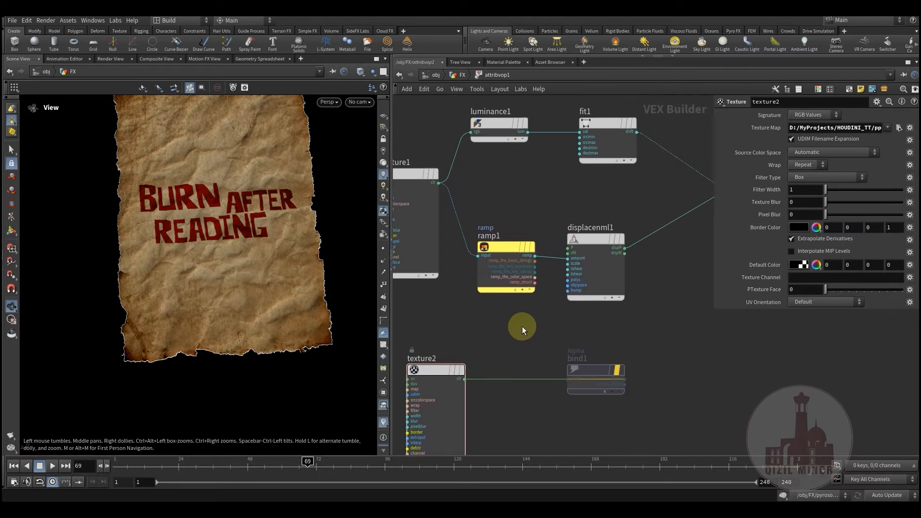
{"action": "left_click", "coordinate": [458, 77]}
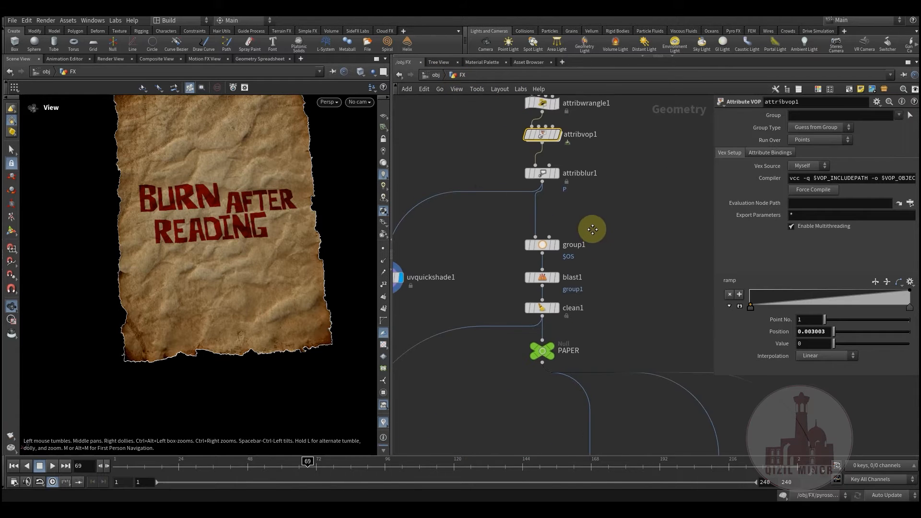
Step: Display and select group1 to examine its unshared-edge point group along the paper's border
{"action": "left_click", "coordinate": [544, 205]}
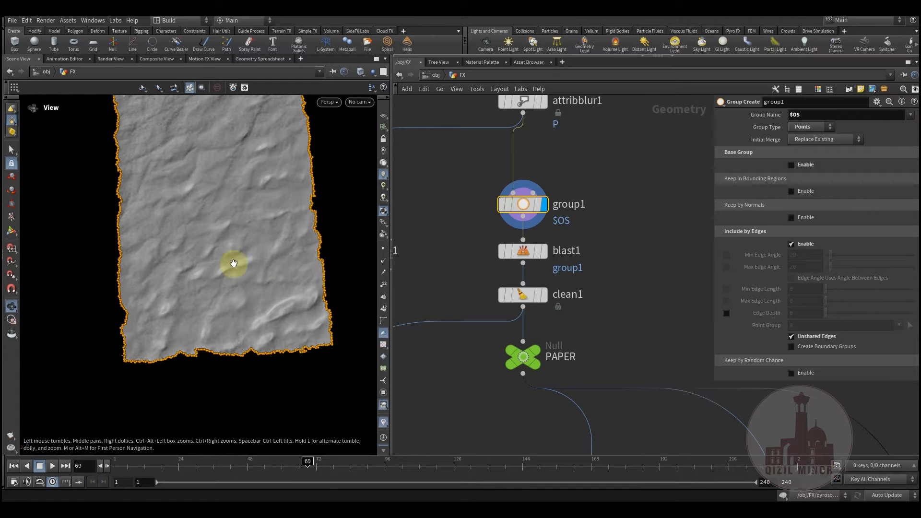
{"action": "middle_click_drag", "start_coordinate": [258, 273], "coordinate": [226, 258]}
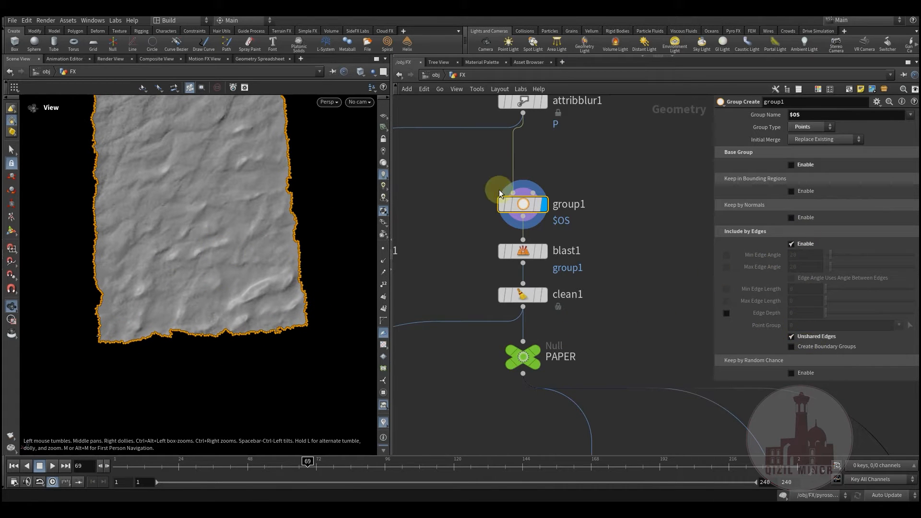
{"action": "middle_click_drag", "start_coordinate": [564, 152], "coordinate": [552, 231]}
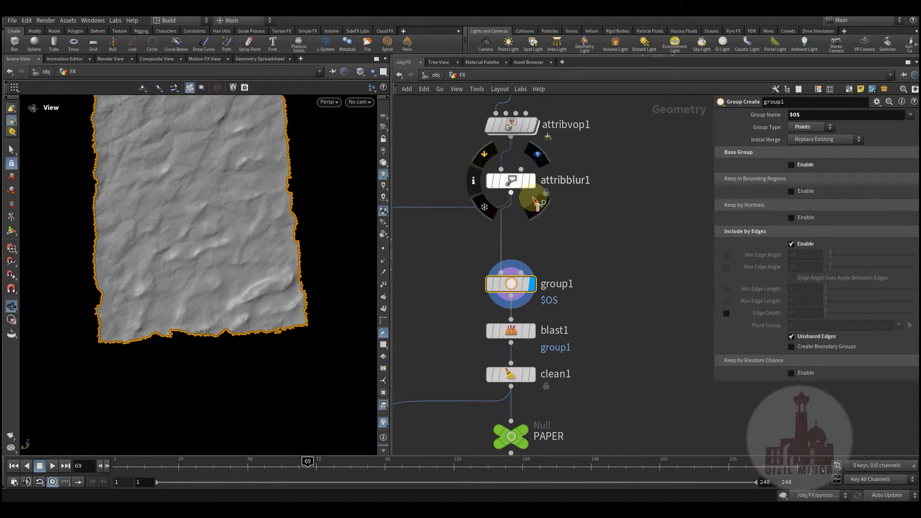
Step: Display and select blast1 and compare its paper edges up close with those of attribblur1
{"action": "left_click", "coordinate": [533, 332]}
{"action": "left_click", "coordinate": [524, 336]}
{"action": "middle_click_drag", "start_coordinate": [217, 306], "coordinate": [287, 319]}
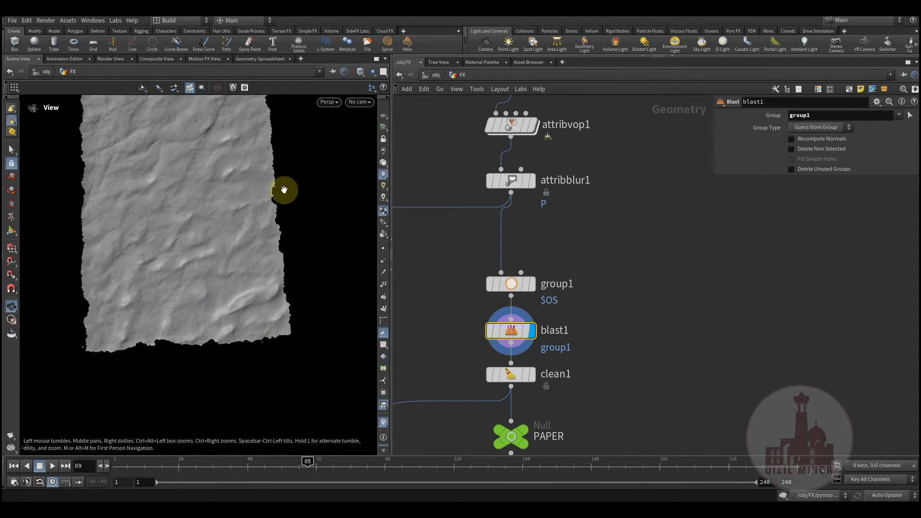
{"action": "scroll", "coordinate": [114, 336], "scroll_direction": "up", "scroll_amount": 10}
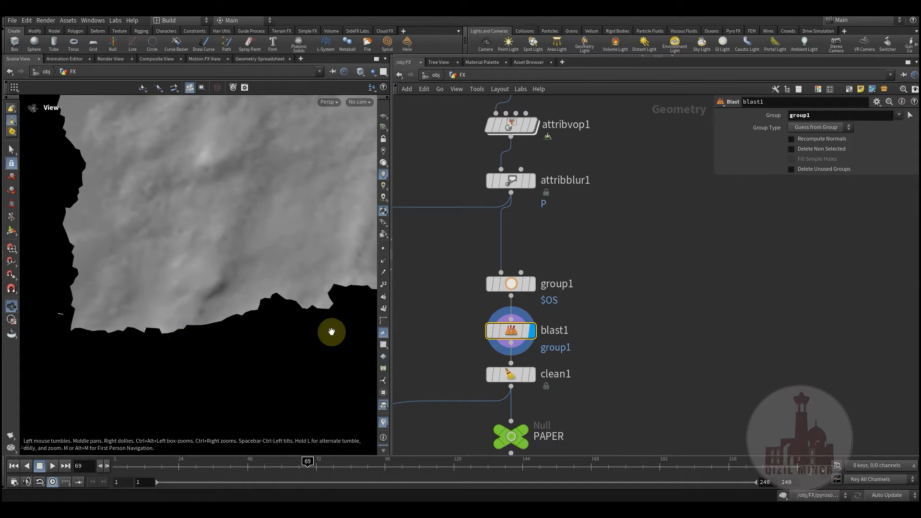
{"action": "left_click", "coordinate": [530, 182]}
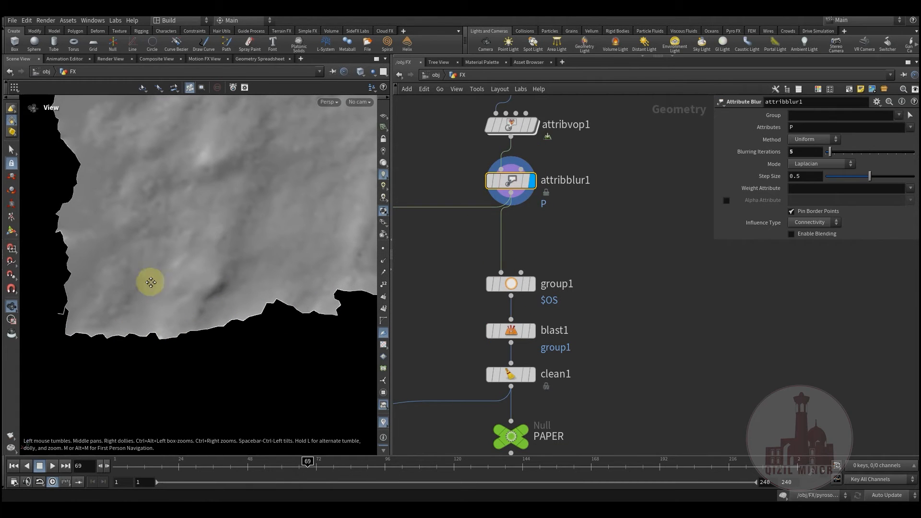
{"action": "middle_click_drag", "start_coordinate": [148, 282], "coordinate": [72, 329]}
{"action": "scroll", "coordinate": [71, 329], "scroll_direction": "down", "scroll_amount": 10}
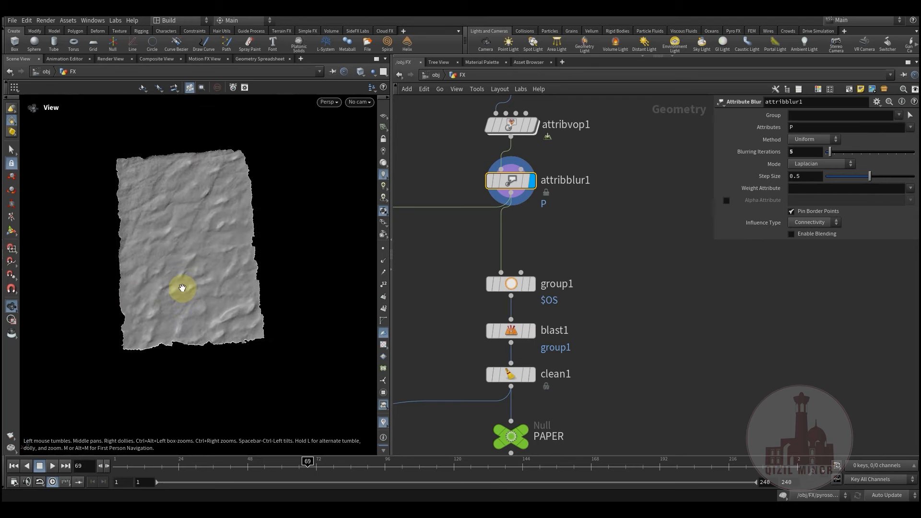
Step: Display uvquickshade1 and inspect the textured paper's torn edges and corner up close
{"action": "left_click", "coordinate": [435, 332]}
{"action": "left_click", "coordinate": [475, 336]}
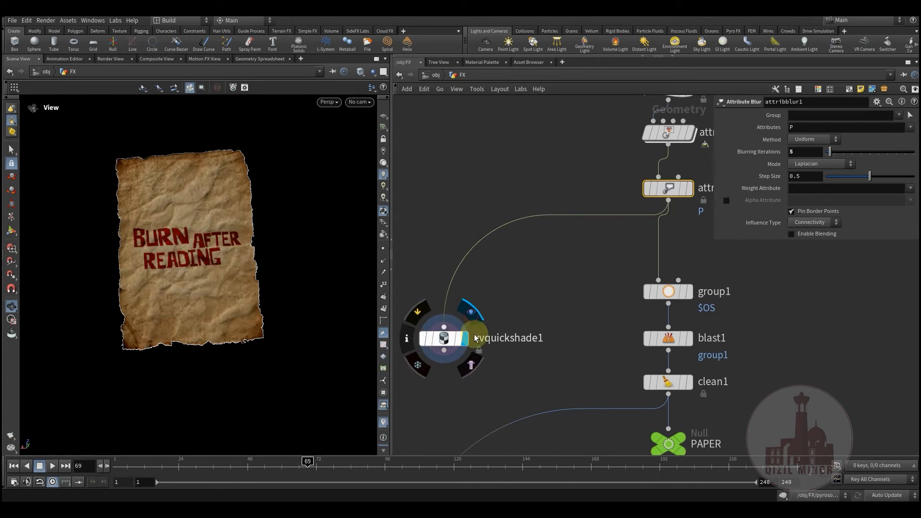
{"action": "middle_click_drag", "start_coordinate": [215, 315], "coordinate": [204, 280]}
{"action": "right_click_drag", "start_coordinate": [191, 282], "coordinate": [296, 306]}
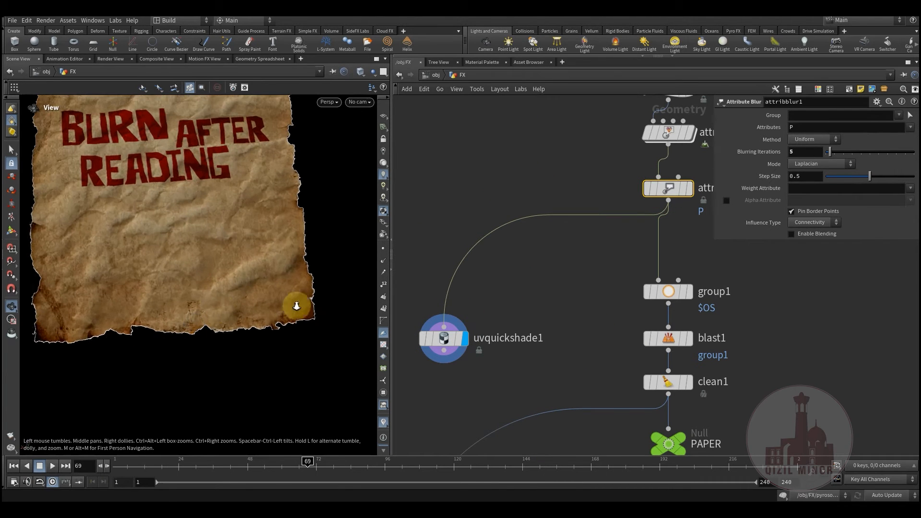
{"action": "mouse_move", "coordinate": [304, 309]}
{"action": "middle_mouse_down"}
{"action": "mouse_move", "coordinate": [294, 319]}
{"action": "mouse_move", "coordinate": [268, 308]}
{"action": "middle_mouse_up"}
{"action": "middle_click_drag", "start_coordinate": [557, 300], "coordinate": [516, 311]}
{"action": "middle_click_drag", "start_coordinate": [232, 298], "coordinate": [136, 258]}
{"action": "right_click_drag", "start_coordinate": [130, 247], "coordinate": [288, 280]}
{"action": "right_click_drag", "start_coordinate": [171, 291], "coordinate": [224, 285]}
{"action": "middle_click_drag", "start_coordinate": [524, 339], "coordinate": [482, 325]}
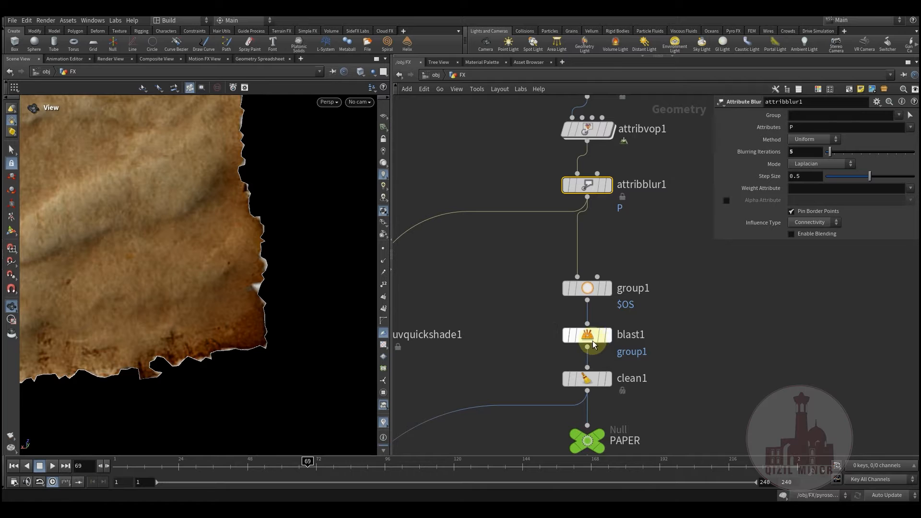
Step: Display blast1 and clean1 in turn, select clean1 and inspect the paper's torn edge from several angles
{"action": "left_click", "coordinate": [612, 339]}
{"action": "left_click", "coordinate": [607, 377]}
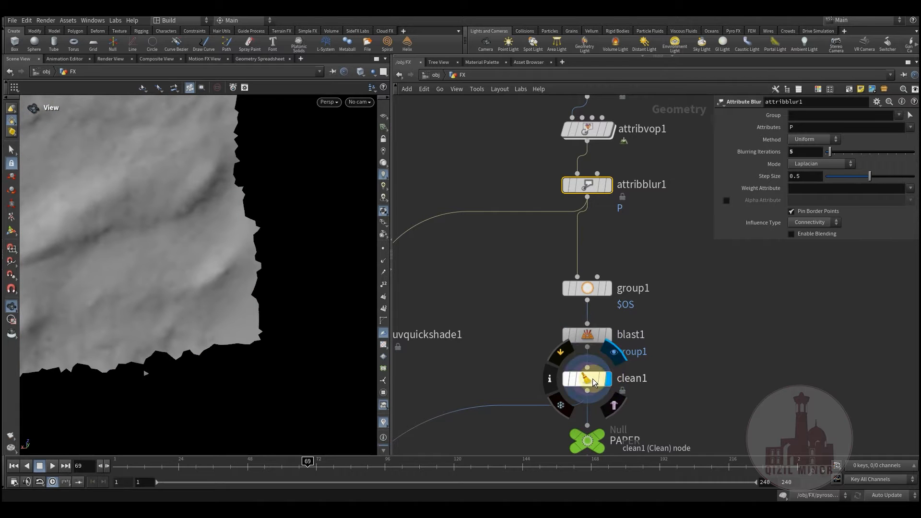
{"action": "left_click", "coordinate": [589, 379]}
{"action": "left_click_drag", "start_coordinate": [138, 299], "coordinate": [248, 301]}
{"action": "right_click_drag", "start_coordinate": [248, 302], "coordinate": [87, 311]}
{"action": "left_click_drag", "start_coordinate": [124, 289], "coordinate": [119, 308]}
{"action": "middle_click_drag", "start_coordinate": [189, 316], "coordinate": [136, 315]}
{"action": "right_click_drag", "start_coordinate": [178, 338], "coordinate": [304, 329]}
{"action": "middle_click_drag", "start_coordinate": [174, 393], "coordinate": [139, 354]}
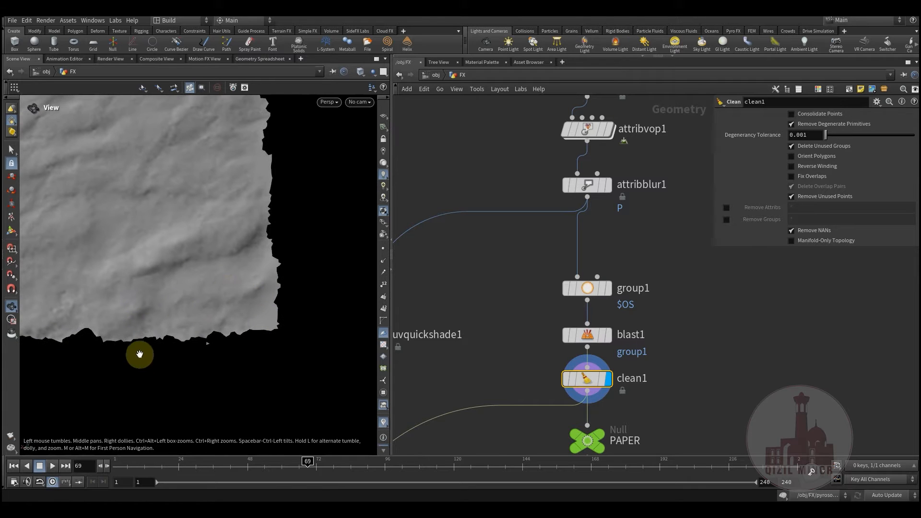
Step: Try higher Degeneracy Tolerance values such as 0.266 and 0.011 on clean1 and restore 0.001
{"action": "middle_click_drag", "start_coordinate": [157, 266], "coordinate": [233, 327]}
{"action": "right_click_drag", "start_coordinate": [233, 326], "coordinate": [134, 263]}
{"action": "middle_click_drag", "start_coordinate": [134, 263], "coordinate": [154, 323]}
{"action": "left_click_drag", "start_coordinate": [154, 323], "coordinate": [146, 294]}
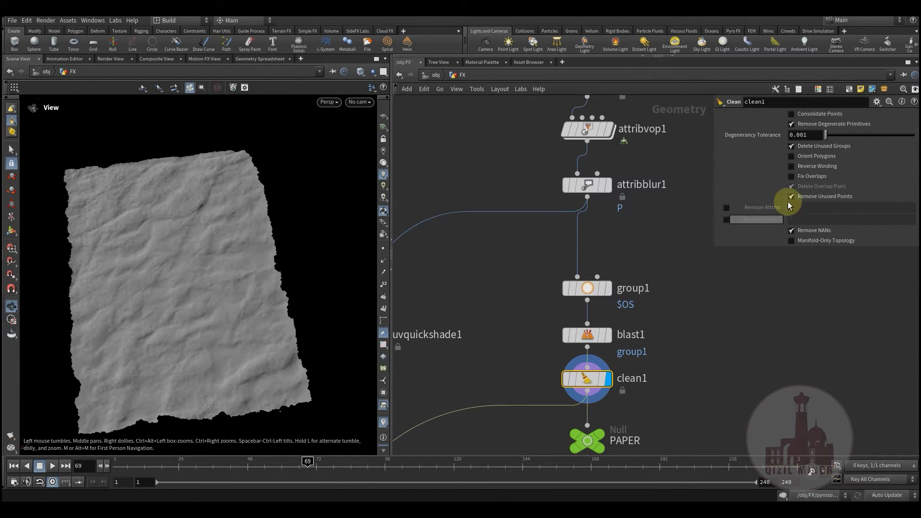
{"action": "middle_click_drag", "start_coordinate": [811, 140], "coordinate": [828, 167]}
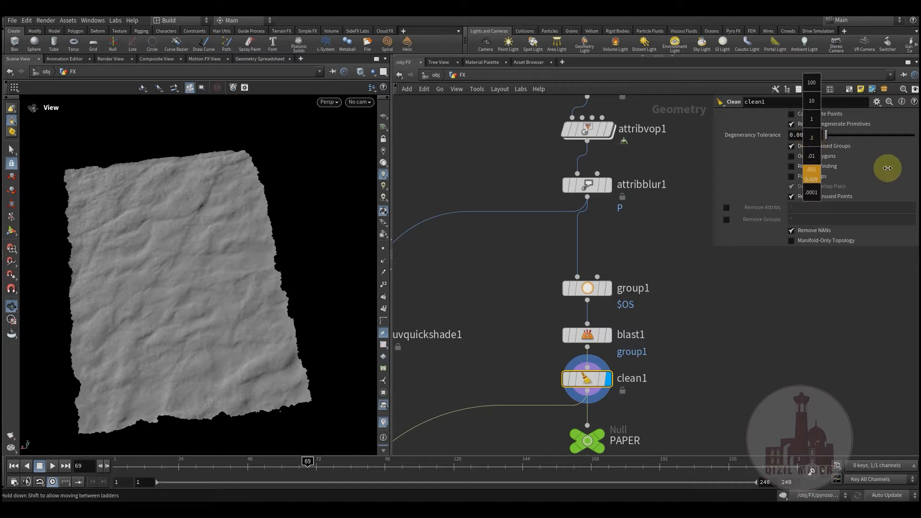
{"action": "middle_click_drag", "start_coordinate": [913, 170], "coordinate": [915, 170]}
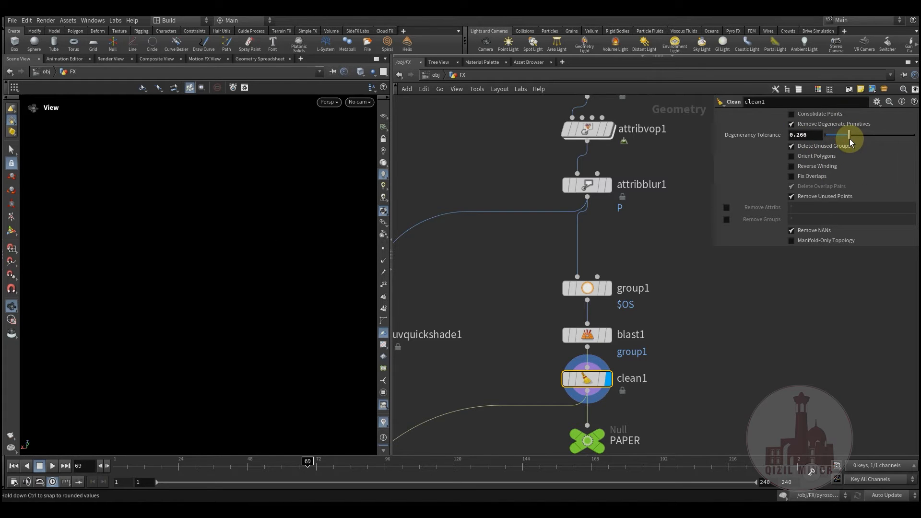
{"action": "left_click_drag", "start_coordinate": [836, 140], "coordinate": [827, 139]}
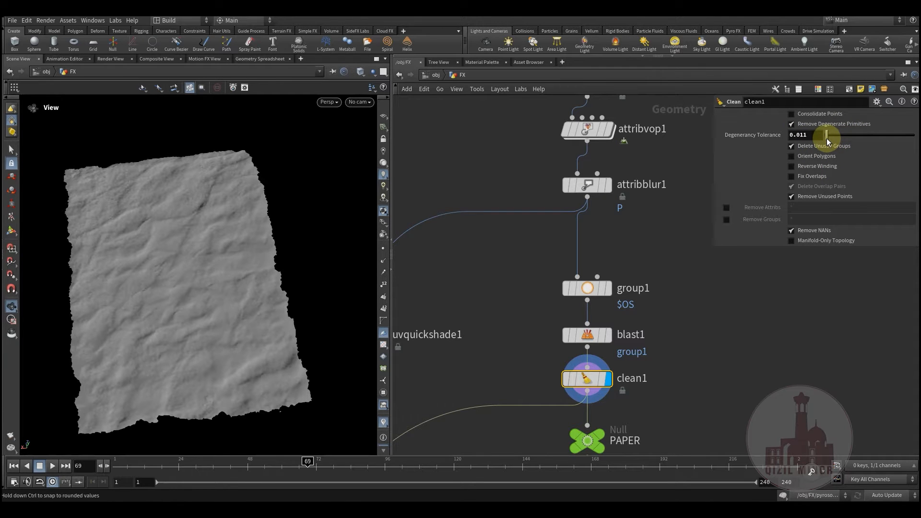
{"action": "left_click_drag", "start_coordinate": [828, 138], "coordinate": [825, 138]}
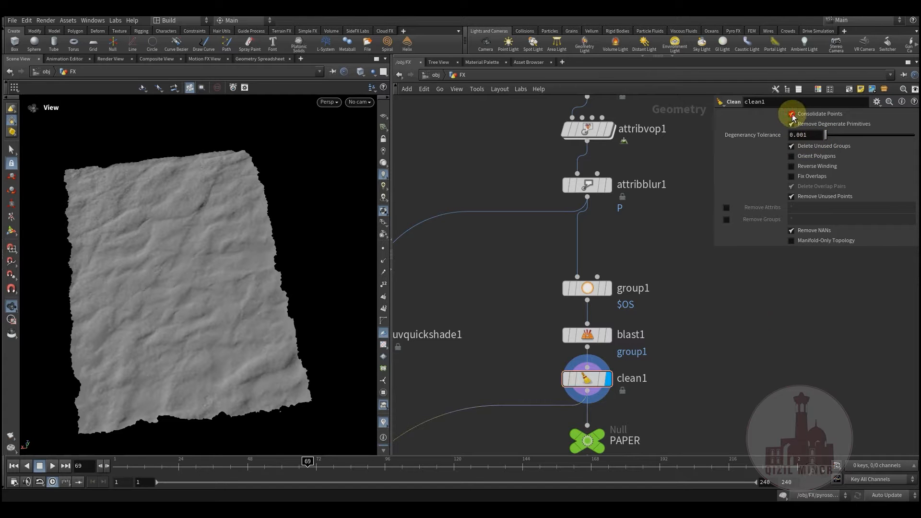
Step: Move the group1, blast1 and clean1 nodes up together to make room between clean1 and PAPER
{"action": "middle_click_drag", "start_coordinate": [698, 322], "coordinate": [695, 289]}
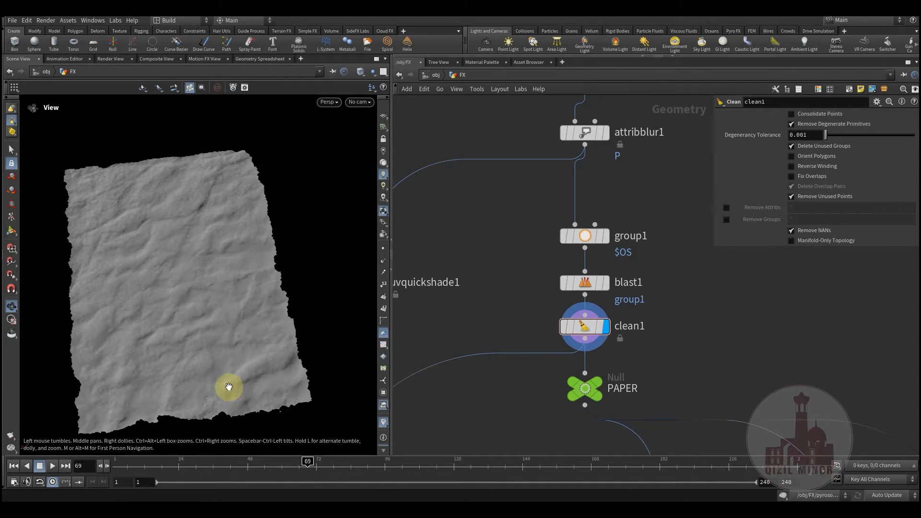
{"action": "left_click_drag", "start_coordinate": [269, 369], "coordinate": [239, 343]}
{"action": "right_click_drag", "start_coordinate": [238, 343], "coordinate": [331, 323]}
{"action": "mouse_move", "coordinate": [280, 306]}
{"action": "right_mouse_down"}
{"action": "mouse_move", "coordinate": [237, 310]}
{"action": "mouse_move", "coordinate": [291, 305]}
{"action": "right_mouse_up"}
{"action": "middle_click_drag", "start_coordinate": [482, 235], "coordinate": [476, 267]}
{"action": "left_click_drag", "start_coordinate": [497, 247], "coordinate": [582, 318]}
{"action": "middle_click_drag", "start_coordinate": [628, 381], "coordinate": [561, 323]}
{"action": "scroll", "coordinate": [542, 338], "scroll_direction": "down", "scroll_amount": 3}
{"action": "middle_click_drag", "start_coordinate": [525, 354], "coordinate": [509, 337]}
{"action": "scroll", "coordinate": [571, 286], "scroll_direction": "up", "scroll_amount": 3}
{"action": "left_click", "coordinate": [589, 275]}
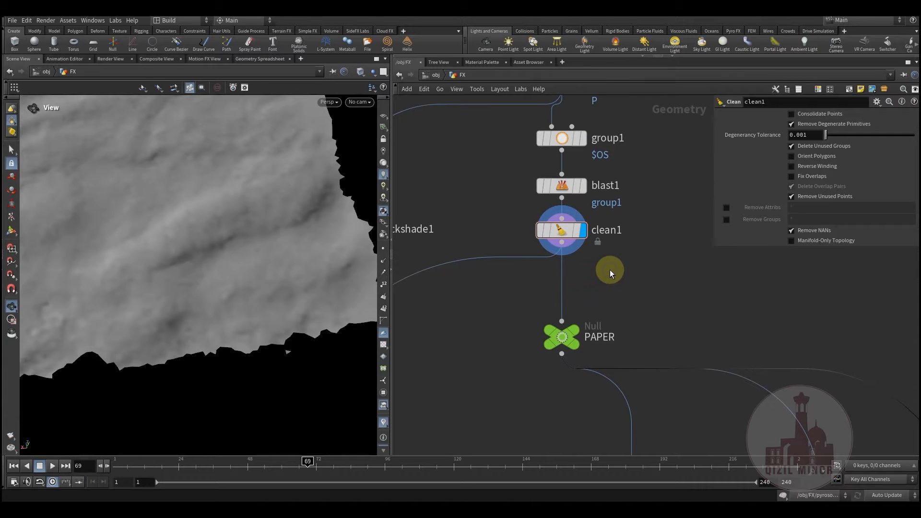
Step: Add a Blast node and insert it on the connection between clean1 and PAPER
{"action": "key", "text": "Tab"}
{"action": "type", "text": "bl"}
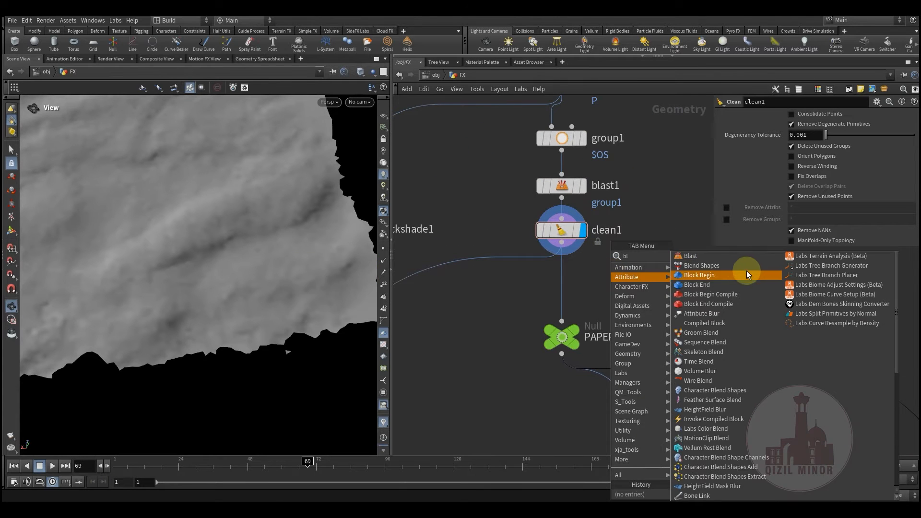
{"action": "left_click", "coordinate": [726, 258]}
{"action": "left_click", "coordinate": [566, 283]}
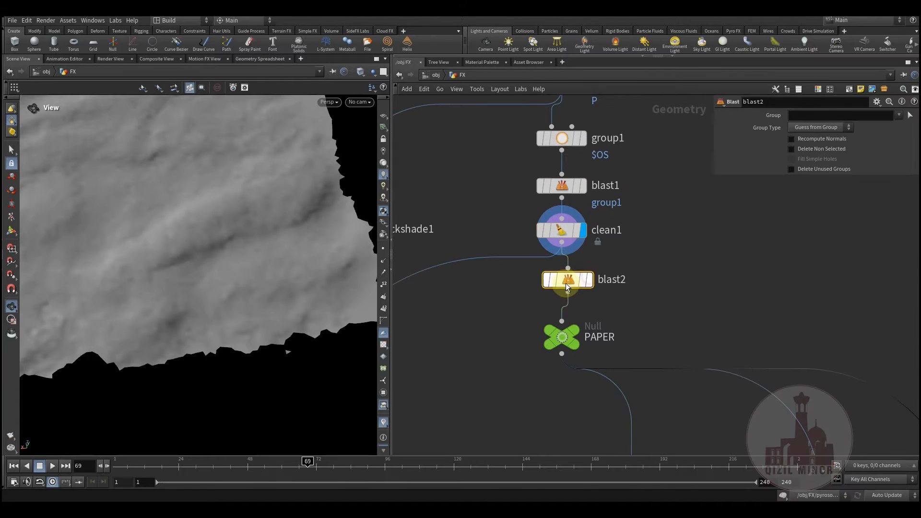
Step: Set blast2 to keep only the main paper sheet: pick the sheet as its group and enable Delete Non Selected
{"action": "left_click", "coordinate": [592, 284]}
{"action": "left_click", "coordinate": [909, 116]}
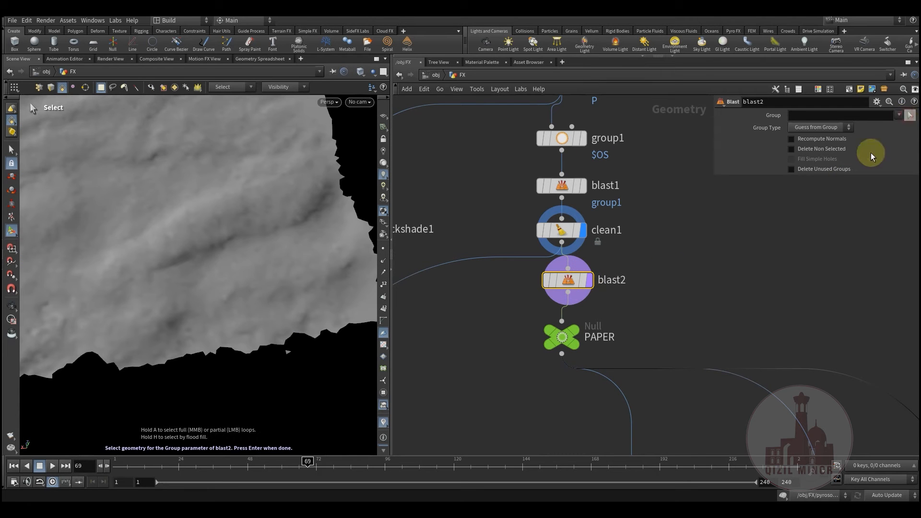
{"action": "left_click", "coordinate": [202, 275]}
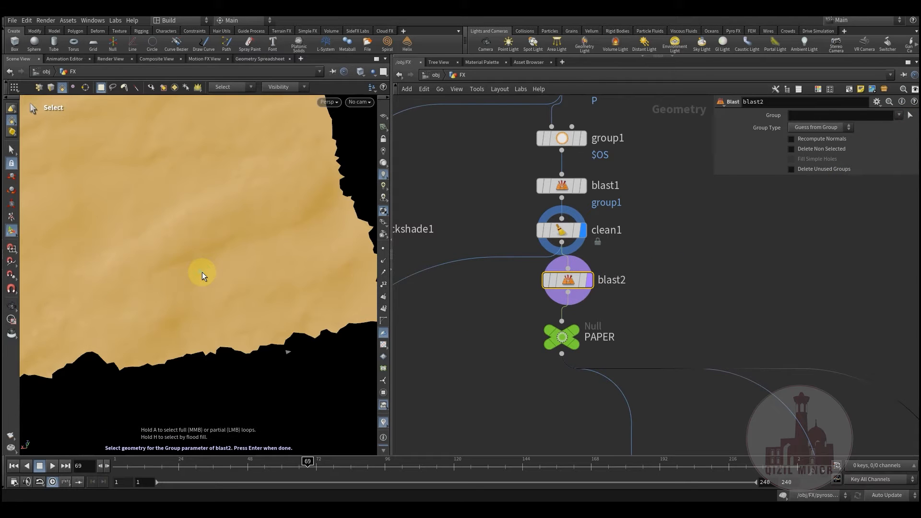
{"action": "key", "text": "Return"}
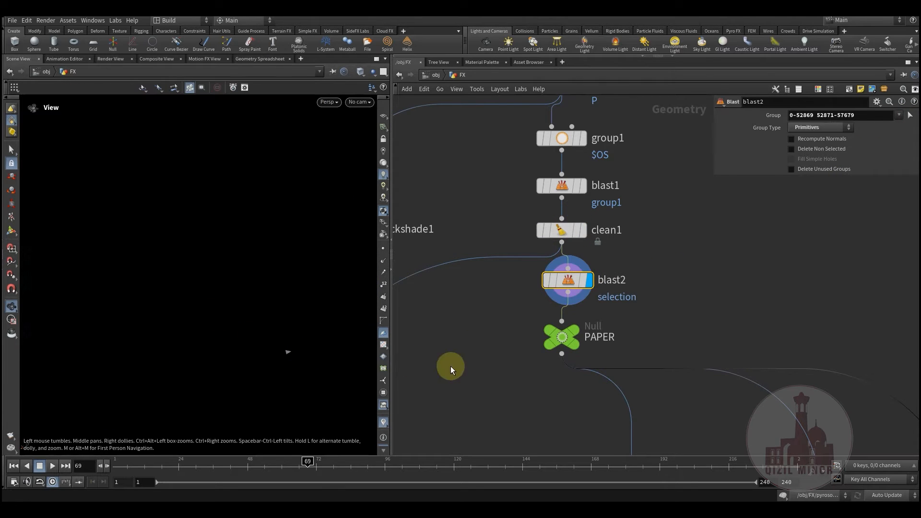
{"action": "left_click", "coordinate": [807, 153]}
{"action": "left_click_drag", "start_coordinate": [146, 207], "coordinate": [189, 324]}
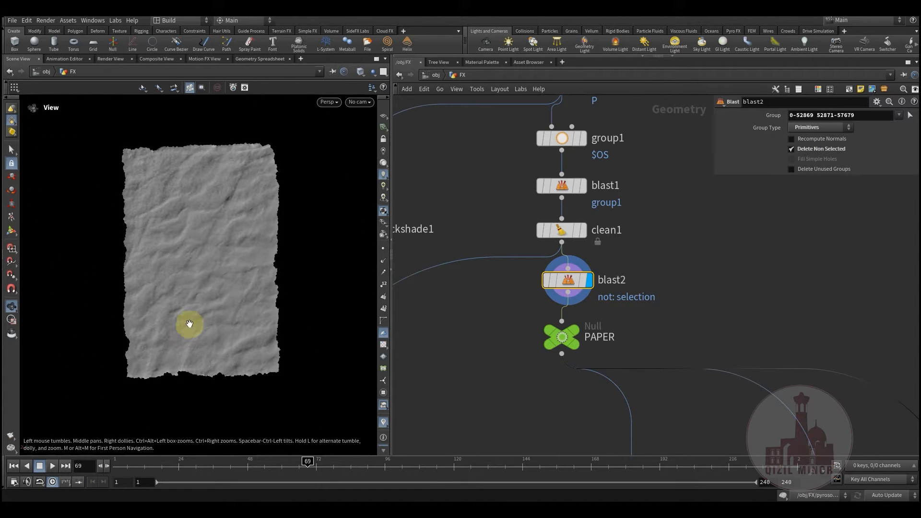
Step: Display and select the PAPER null and inspect the isolated sheet from another angle
{"action": "middle_click_drag", "start_coordinate": [689, 367], "coordinate": [646, 295]}
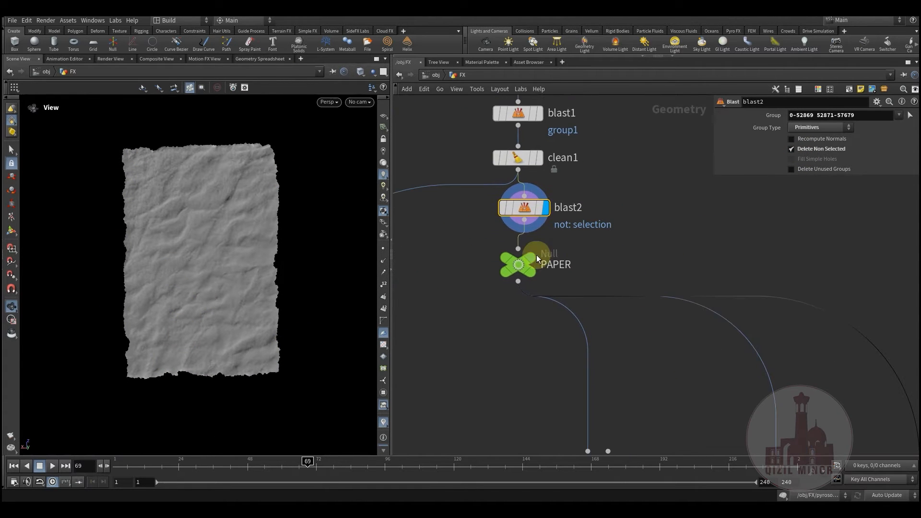
{"action": "left_click", "coordinate": [546, 247]}
{"action": "left_click", "coordinate": [519, 266]}
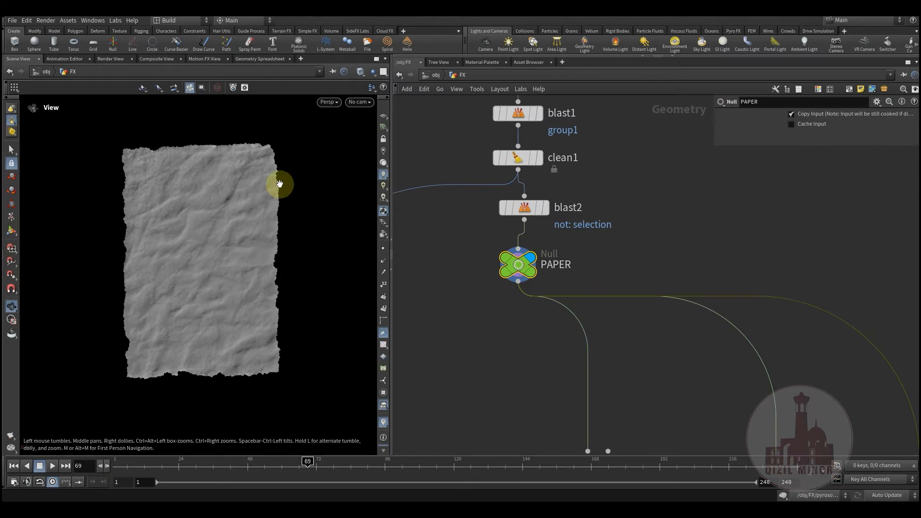
{"action": "left_click_drag", "start_coordinate": [245, 338], "coordinate": [267, 324]}
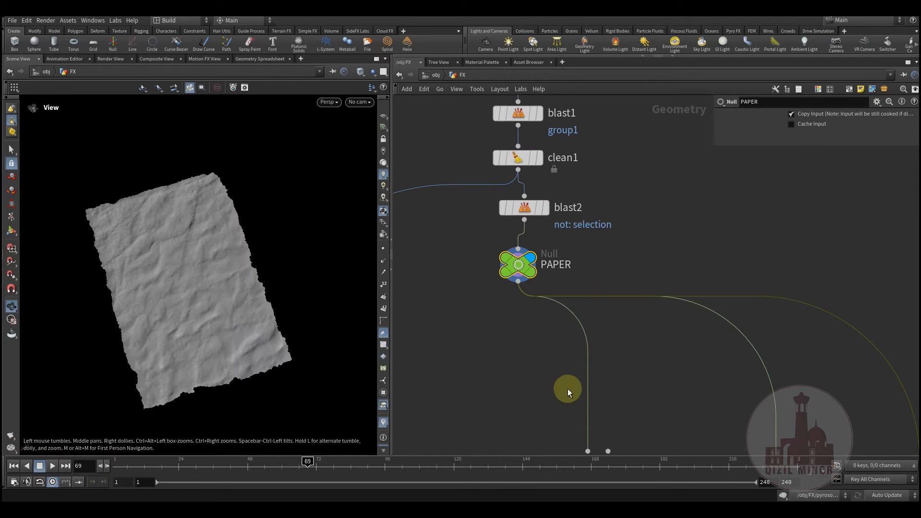
Step: Select remesh2 with its two qm_noiseRamp nodes and move them together away from the rest1 branch
{"action": "scroll", "coordinate": [568, 387], "scroll_direction": "down", "scroll_amount": 5}
{"action": "middle_click_drag", "start_coordinate": [567, 387], "coordinate": [489, 263]}
{"action": "middle_click_drag", "start_coordinate": [571, 263], "coordinate": [605, 232]}
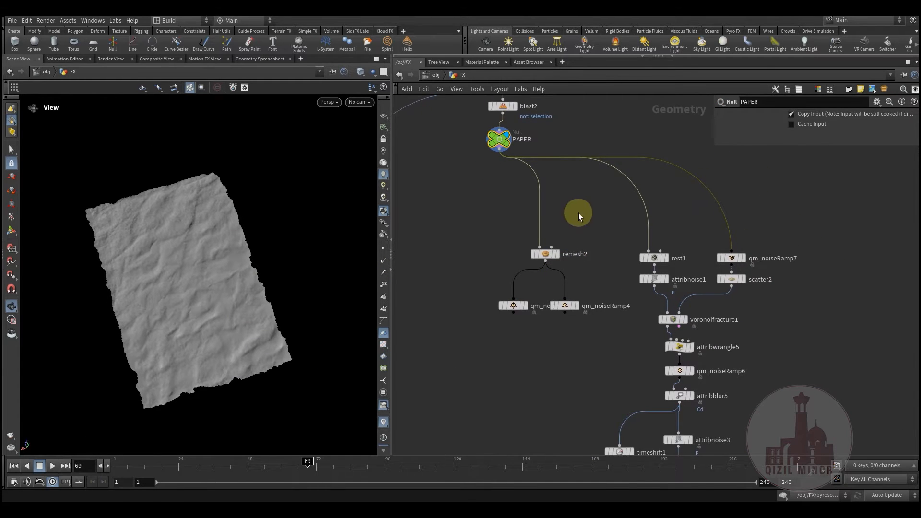
{"action": "middle_click_drag", "start_coordinate": [460, 250], "coordinate": [488, 224]}
{"action": "left_click_drag", "start_coordinate": [489, 224], "coordinate": [605, 266]}
{"action": "left_click_drag", "start_coordinate": [574, 229], "coordinate": [526, 228]}
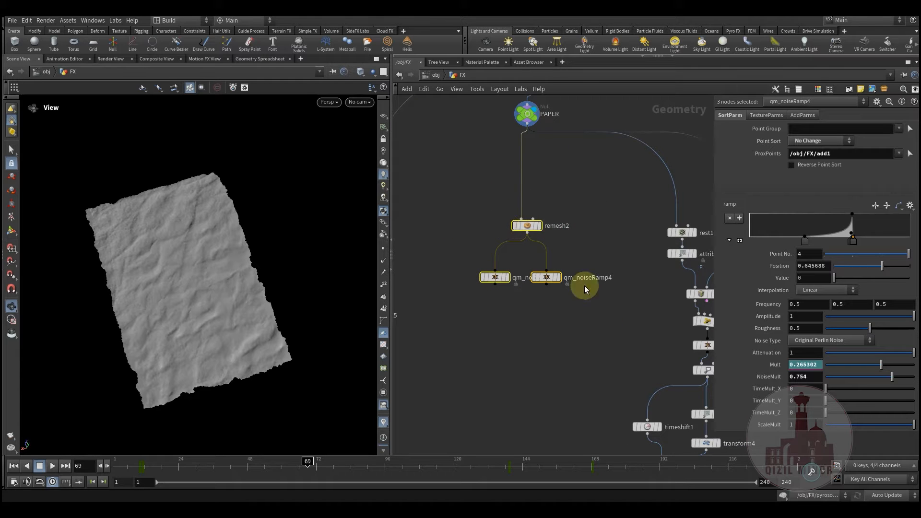
{"action": "left_click_drag", "start_coordinate": [527, 227], "coordinate": [488, 231]}
Step: Display and select rest1 to examine its Rest Position settings and the paper at that stage
{"action": "middle_click_drag", "start_coordinate": [618, 231], "coordinate": [454, 267]}
{"action": "scroll", "coordinate": [456, 258], "scroll_direction": "up", "scroll_amount": 2}
{"action": "left_click", "coordinate": [575, 237]}
{"action": "middle_click_drag", "start_coordinate": [576, 239], "coordinate": [597, 277]}
{"action": "scroll", "coordinate": [598, 276], "scroll_direction": "down", "scroll_amount": 2}
{"action": "middle_click_drag", "start_coordinate": [486, 284], "coordinate": [468, 255]}
{"action": "scroll", "coordinate": [566, 236], "scroll_direction": "up", "scroll_amount": 3}
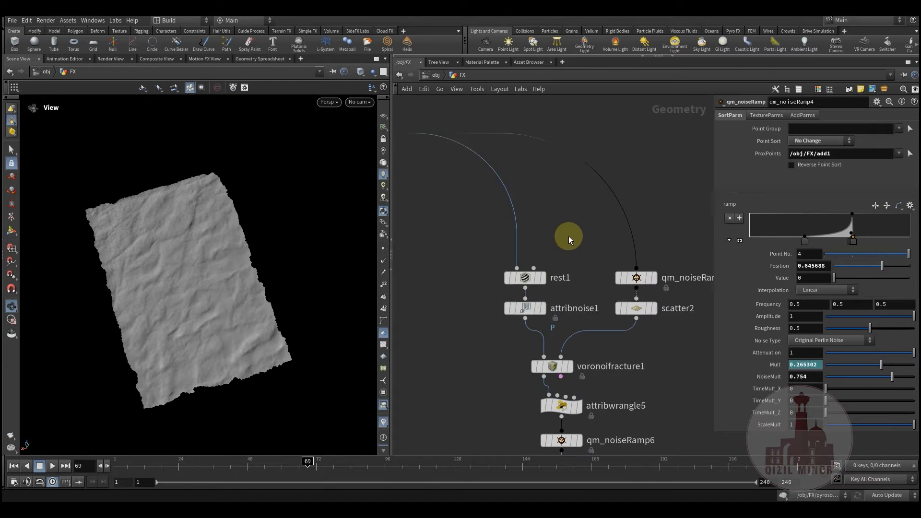
{"action": "scroll", "coordinate": [551, 251], "scroll_direction": "up", "scroll_amount": 3}
{"action": "left_click", "coordinate": [533, 254]}
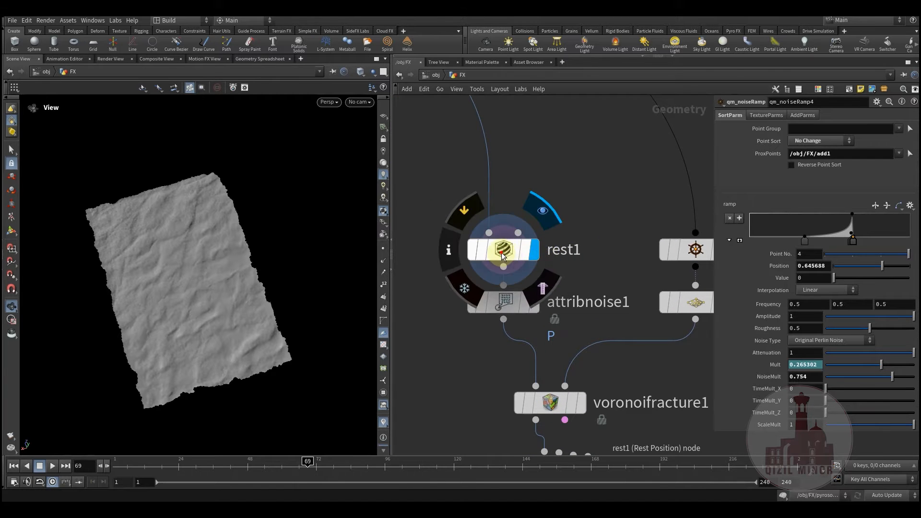
{"action": "left_click", "coordinate": [503, 249]}
{"action": "middle_click_drag", "start_coordinate": [573, 197], "coordinate": [584, 248]}
{"action": "scroll", "coordinate": [584, 248], "scroll_direction": "down", "scroll_amount": 2}
{"action": "scroll", "coordinate": [609, 241], "scroll_direction": "up", "scroll_amount": 2}
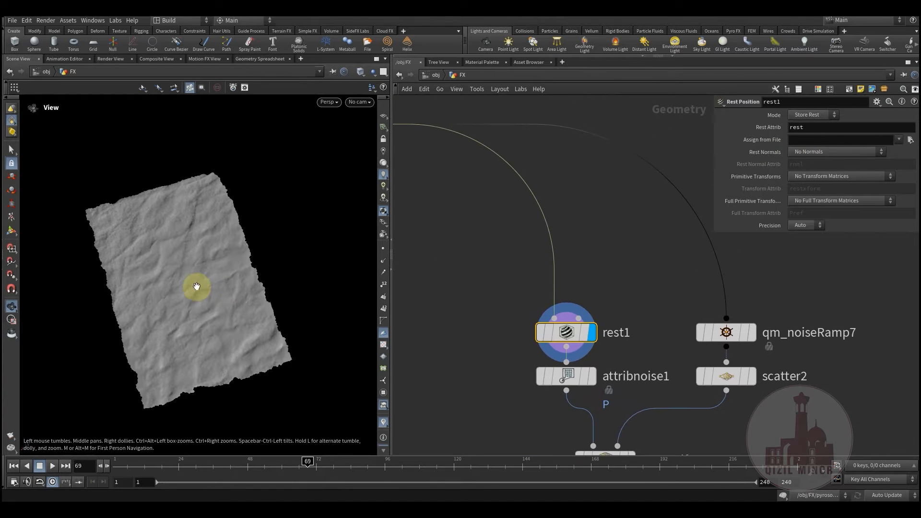
{"action": "left_click_drag", "start_coordinate": [195, 286], "coordinate": [143, 281]}
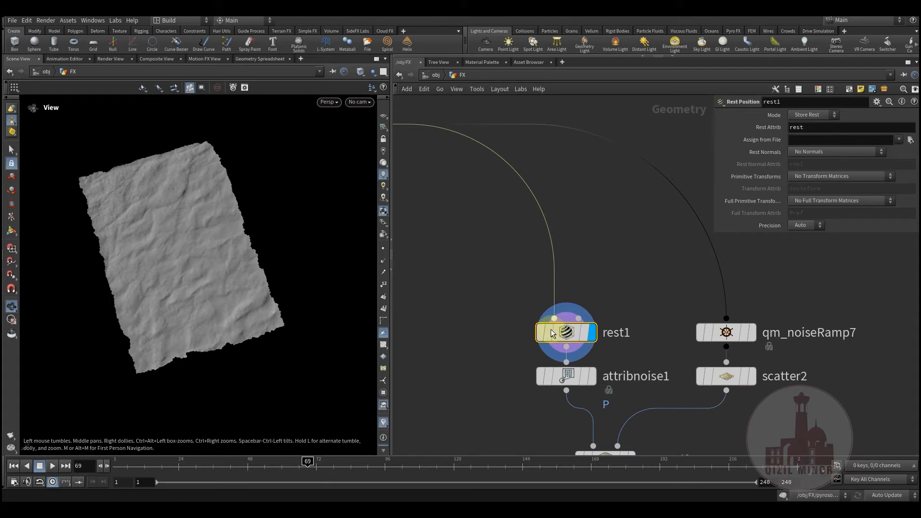
Step: Display and select attribnoise1 to examine its noise settings and the distorted paper
{"action": "middle_click_drag", "start_coordinate": [486, 295], "coordinate": [478, 244]}
{"action": "middle_click_drag", "start_coordinate": [588, 222], "coordinate": [588, 171]}
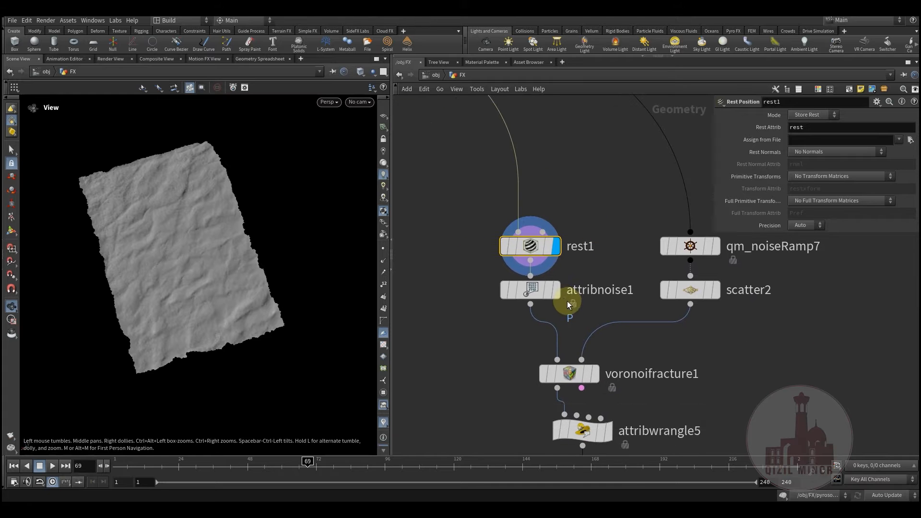
{"action": "left_click", "coordinate": [556, 291]}
{"action": "left_click", "coordinate": [531, 291]}
{"action": "left_click_drag", "start_coordinate": [171, 280], "coordinate": [241, 226]}
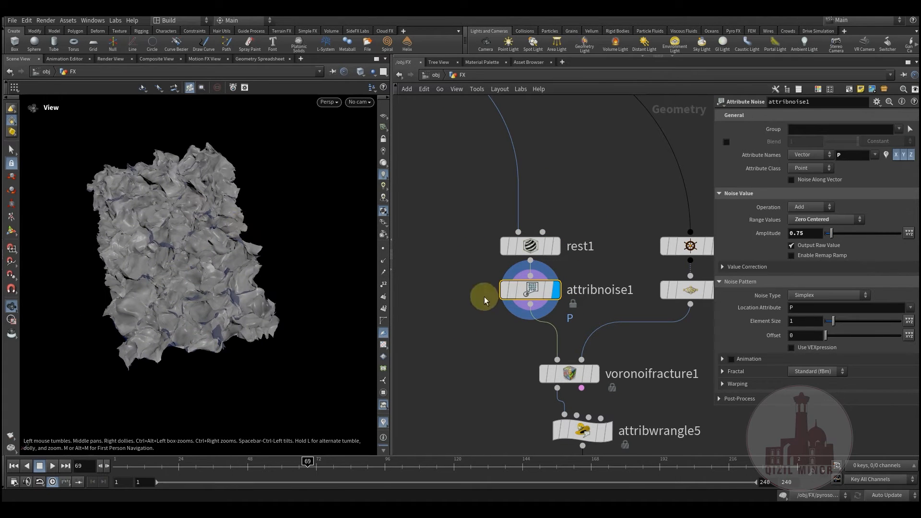
{"action": "middle_click_drag", "start_coordinate": [579, 303], "coordinate": [548, 329]}
{"action": "middle_click_drag", "start_coordinate": [489, 350], "coordinate": [481, 287]}
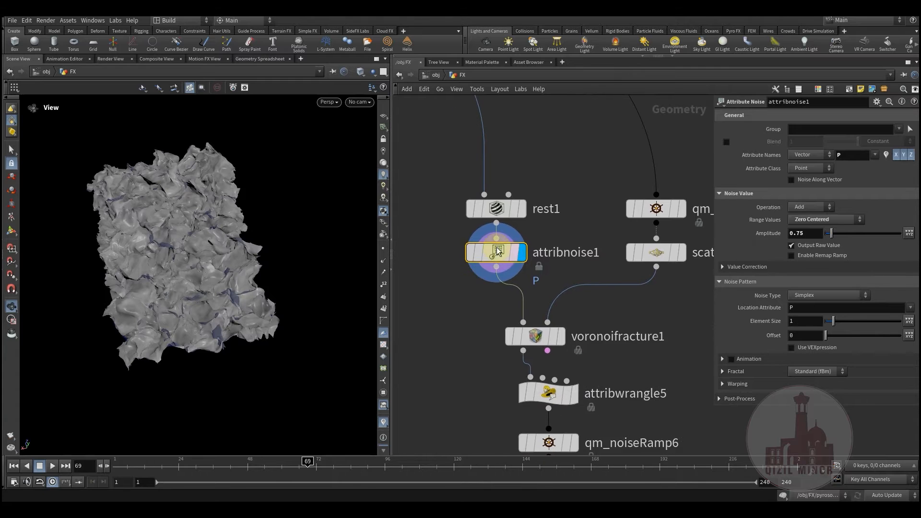
{"action": "middle_click_drag", "start_coordinate": [446, 313], "coordinate": [458, 288]}
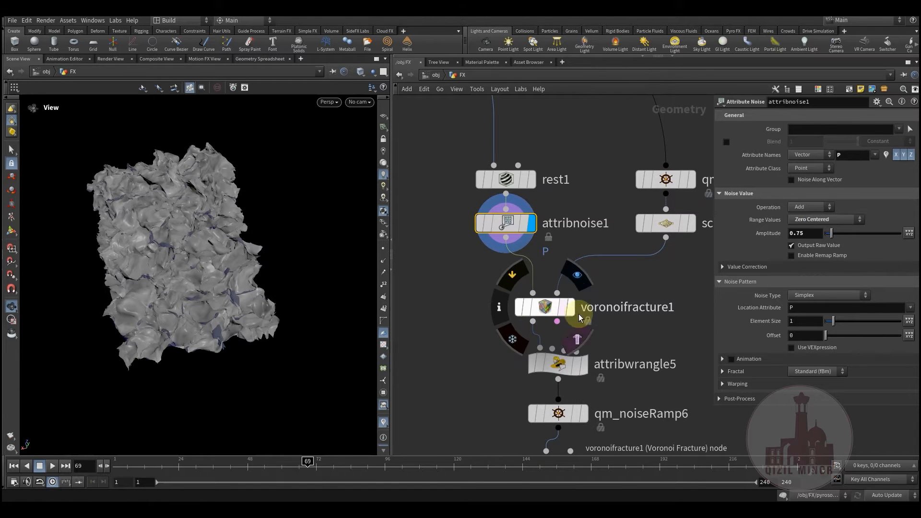
Step: Display qm_noiseRamp7 and scatter2 in turn to examine the density mask and the scattered points
{"action": "middle_click_drag", "start_coordinate": [567, 150], "coordinate": [555, 247]}
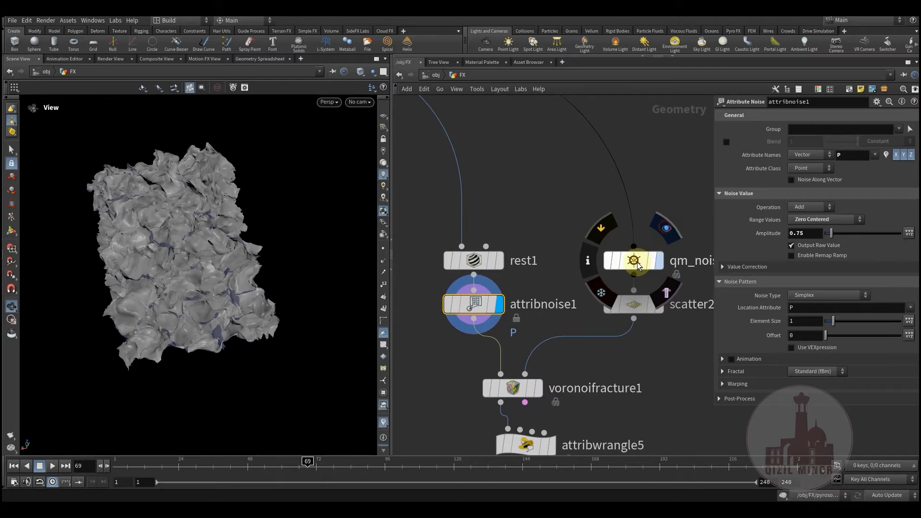
{"action": "left_click", "coordinate": [662, 228]}
{"action": "middle_click_drag", "start_coordinate": [497, 211], "coordinate": [435, 238]}
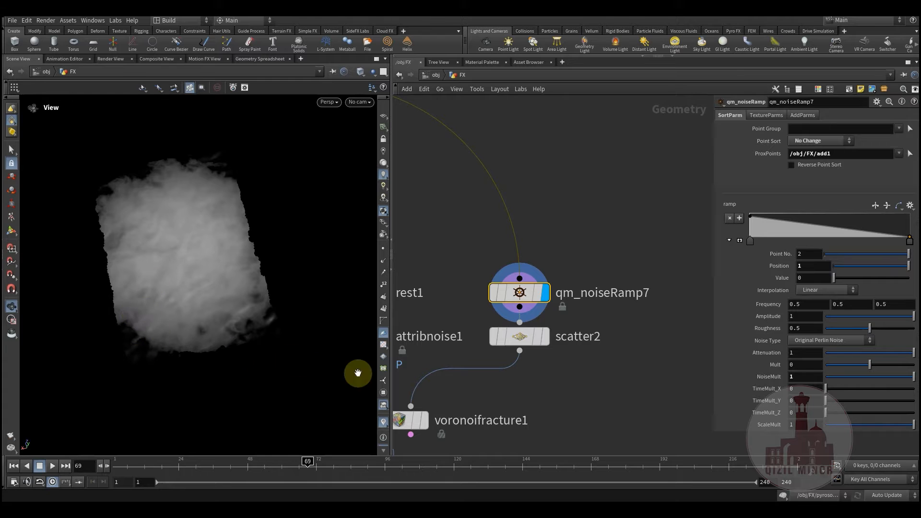
{"action": "left_click", "coordinate": [547, 342]}
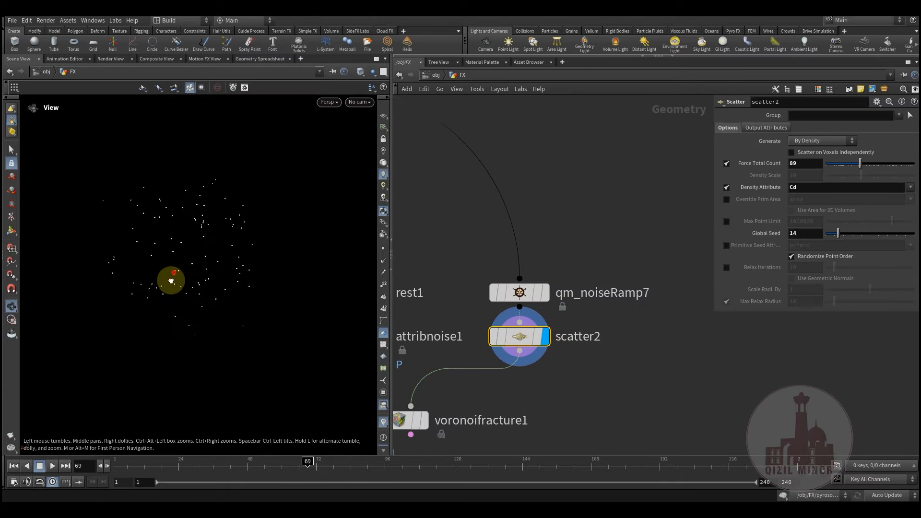
Step: Template the PAPER null and compare the scatter2 points with the paper sheet
{"action": "middle_click_drag", "start_coordinate": [444, 230], "coordinate": [592, 299]}
{"action": "scroll", "coordinate": [592, 291], "scroll_direction": "down", "scroll_amount": 3}
{"action": "middle_click_drag", "start_coordinate": [426, 206], "coordinate": [508, 275]}
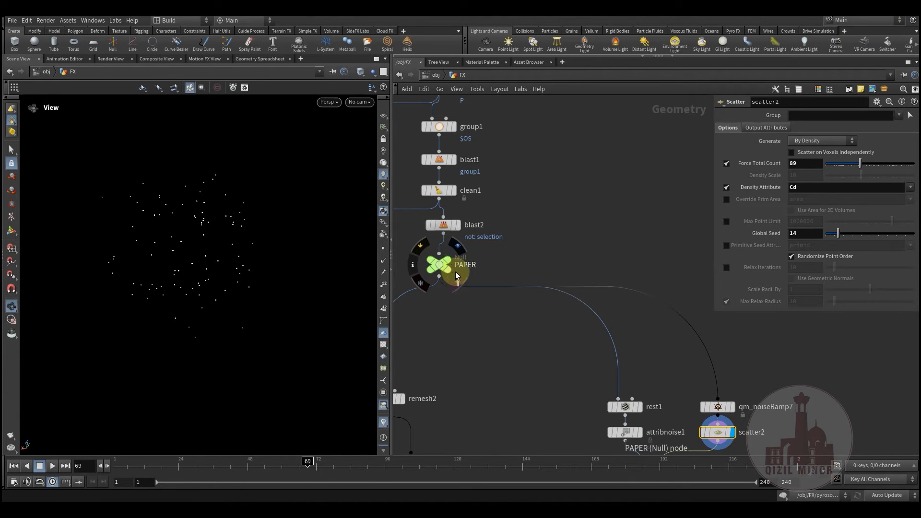
{"action": "left_click", "coordinate": [456, 276]}
{"action": "scroll", "coordinate": [292, 242], "scroll_direction": "up", "scroll_amount": 8}
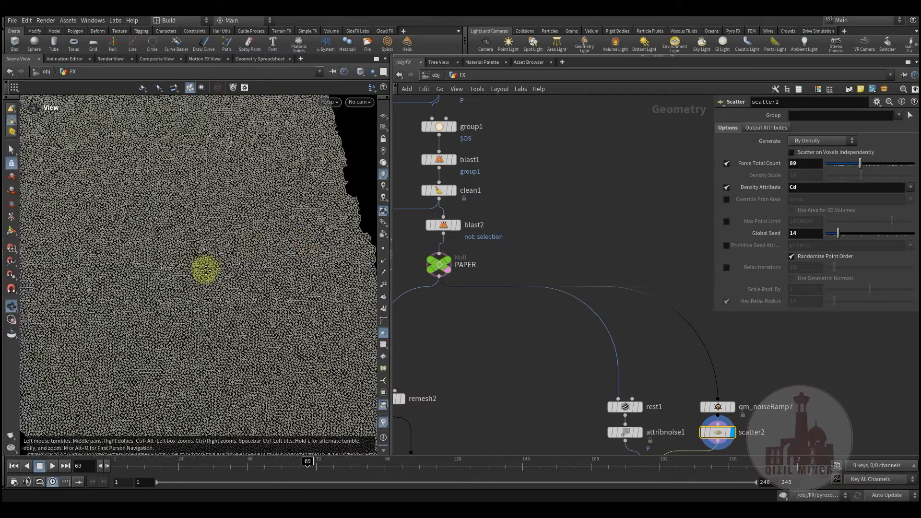
{"action": "middle_click_drag", "start_coordinate": [206, 269], "coordinate": [177, 301]}
{"action": "scroll", "coordinate": [176, 302], "scroll_direction": "down", "scroll_amount": 8}
{"action": "mouse_move", "coordinate": [177, 302]}
{"action": "left_mouse_down"}
{"action": "mouse_move", "coordinate": [183, 310]}
{"action": "mouse_move", "coordinate": [181, 295]}
{"action": "left_mouse_up"}
Step: Display voronoifracture1 and examine its settings and the noisy fractured paper over the templated sheet
{"action": "middle_click_drag", "start_coordinate": [635, 451], "coordinate": [458, 260]}
{"action": "scroll", "coordinate": [497, 322], "scroll_direction": "up", "scroll_amount": 3}
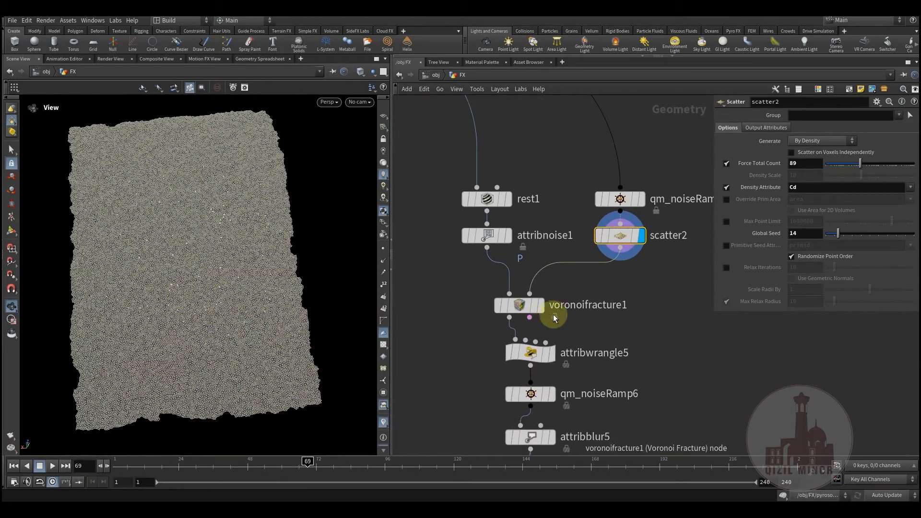
{"action": "mouse_move", "coordinate": [534, 314]}
{"action": "left_click", "coordinate": [155, 314]}
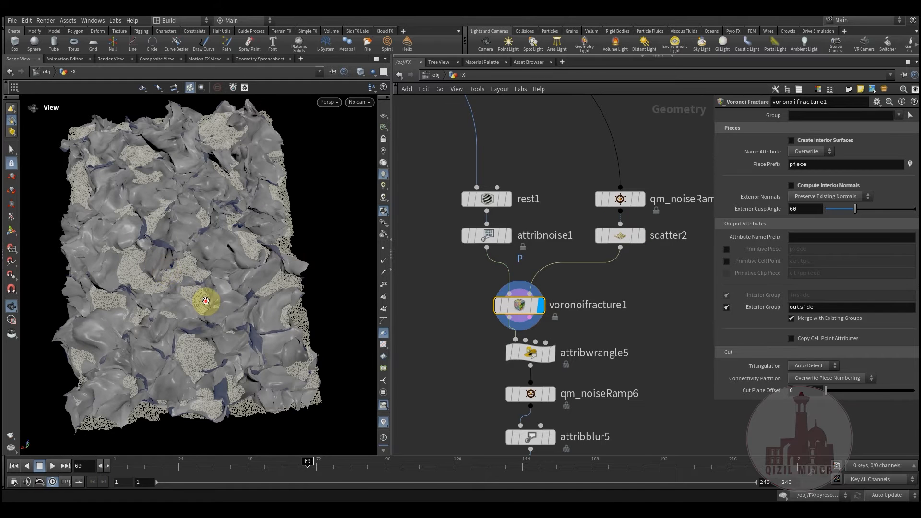
{"action": "left_click_drag", "start_coordinate": [206, 300], "coordinate": [207, 289]}
{"action": "middle_click_drag", "start_coordinate": [439, 333], "coordinate": [425, 314]}
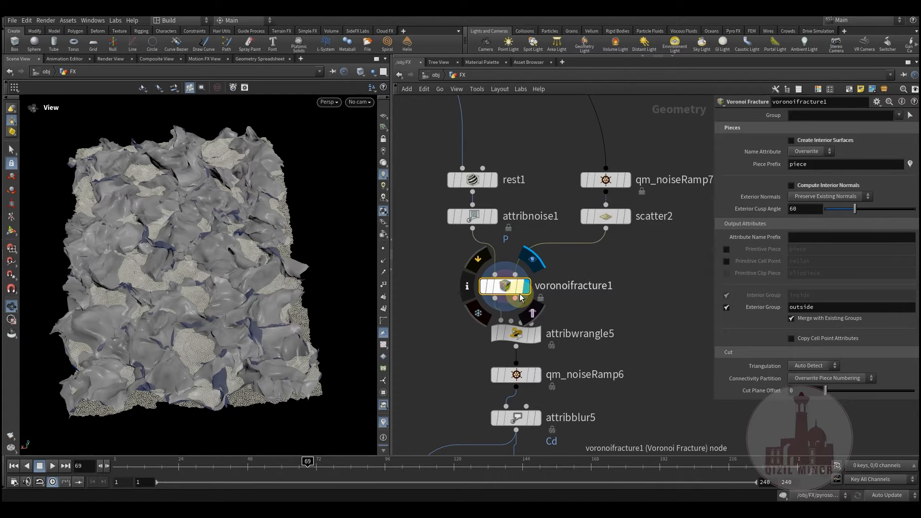
{"action": "left_click_drag", "start_coordinate": [257, 324], "coordinate": [213, 328]}
Step: Display attribwrangle5 and examine the VEX expression that returns the points to their rest position
{"action": "middle_click_drag", "start_coordinate": [475, 313], "coordinate": [457, 302]}
{"action": "mouse_move", "coordinate": [523, 329]}
{"action": "left_click", "coordinate": [524, 333]}
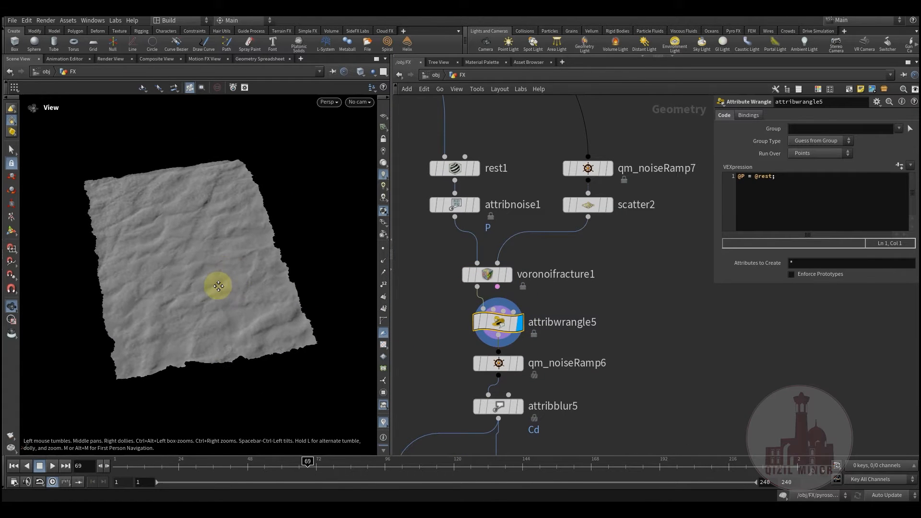
{"action": "middle_click_drag", "start_coordinate": [446, 309], "coordinate": [411, 355]}
{"action": "middle_click_drag", "start_coordinate": [650, 285], "coordinate": [666, 258]}
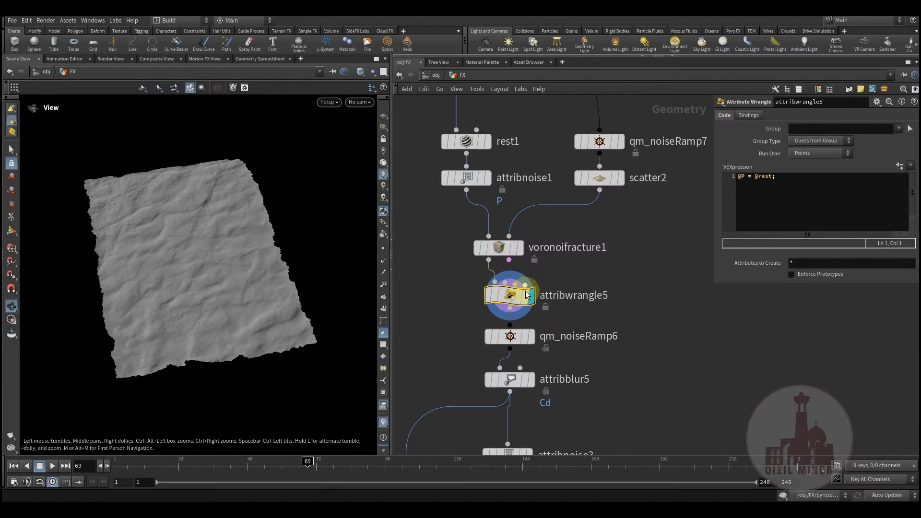
Step: Display voronoifracture1 again and turn on the visualizer for its Piece Prefix attribute
{"action": "left_click", "coordinate": [523, 259]}
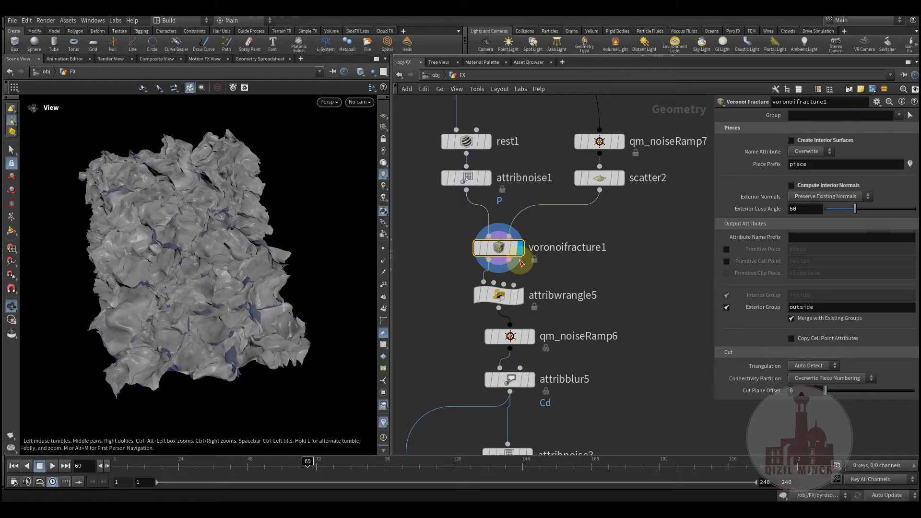
{"action": "left_click", "coordinate": [910, 164]}
{"action": "left_click_drag", "start_coordinate": [101, 302], "coordinate": [135, 283]}
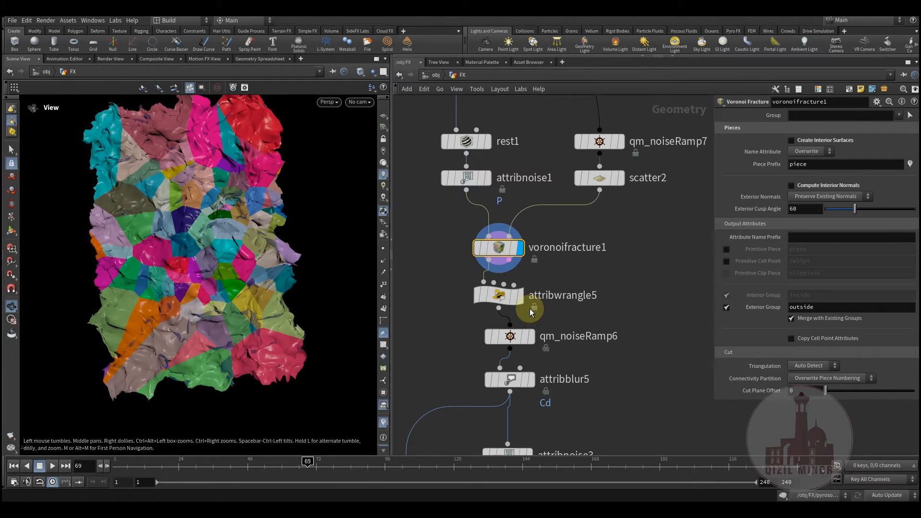
Step: Display attribwrangle5 and examine the coloured fracture pieces on the restored sheet from several angles and distances
{"action": "left_click", "coordinate": [519, 295]}
{"action": "left_click_drag", "start_coordinate": [188, 281], "coordinate": [176, 222]}
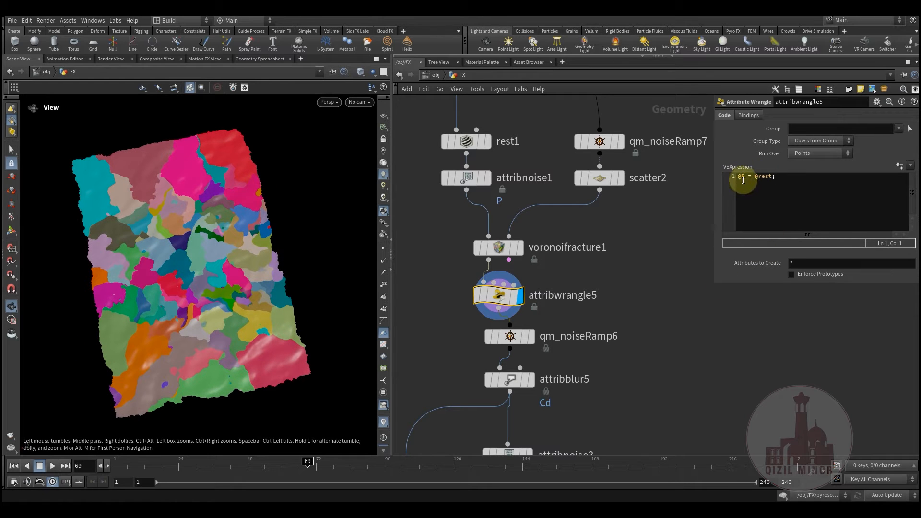
{"action": "left_click_drag", "start_coordinate": [159, 285], "coordinate": [106, 169]}
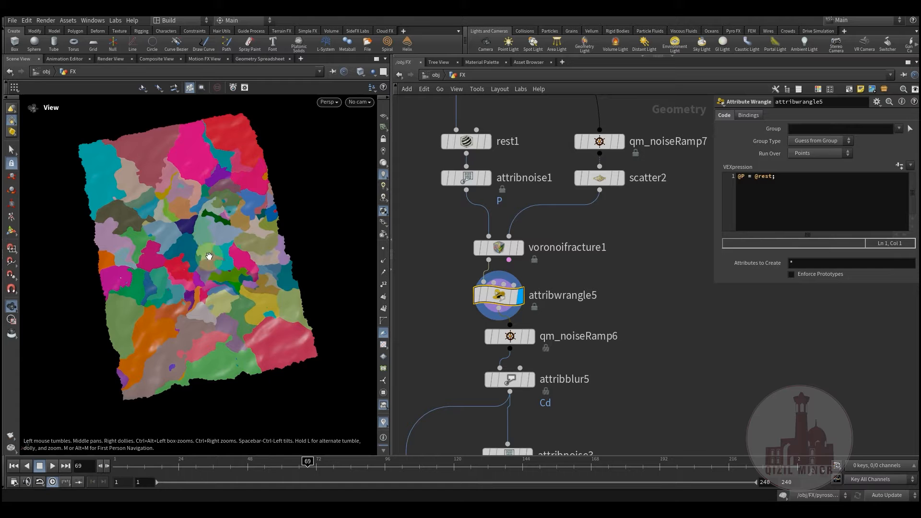
{"action": "right_click_drag", "start_coordinate": [216, 291], "coordinate": [165, 318]}
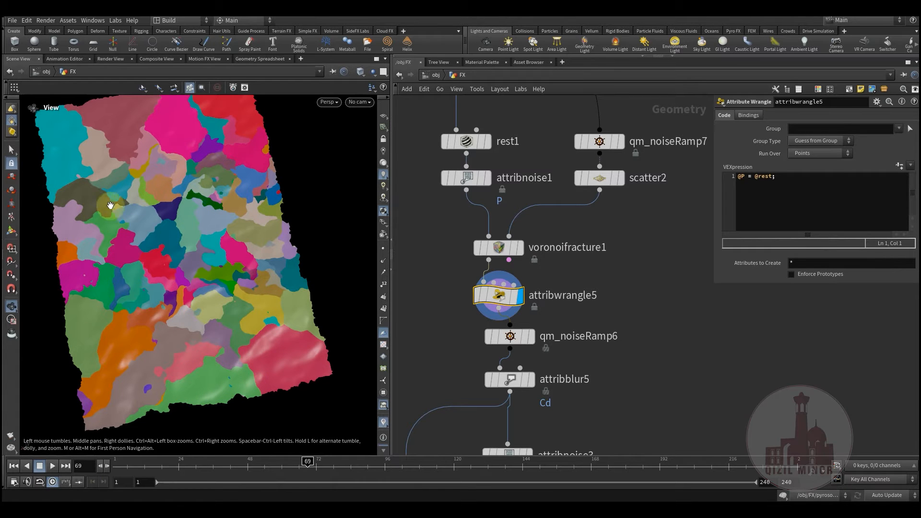
{"action": "left_click_drag", "start_coordinate": [141, 198], "coordinate": [166, 235]}
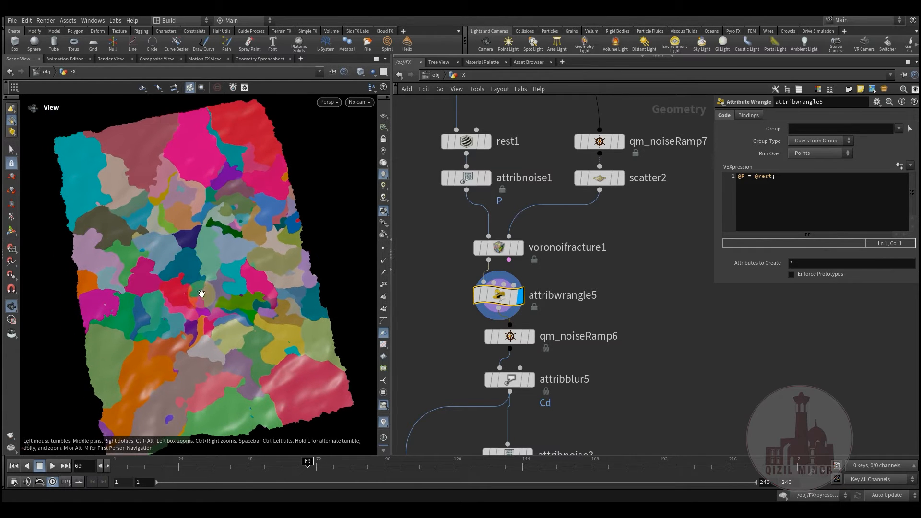
{"action": "middle_click_drag", "start_coordinate": [204, 294], "coordinate": [193, 268]}
{"action": "right_click_drag", "start_coordinate": [242, 219], "coordinate": [202, 237]}
{"action": "middle_click_drag", "start_coordinate": [203, 241], "coordinate": [190, 254]}
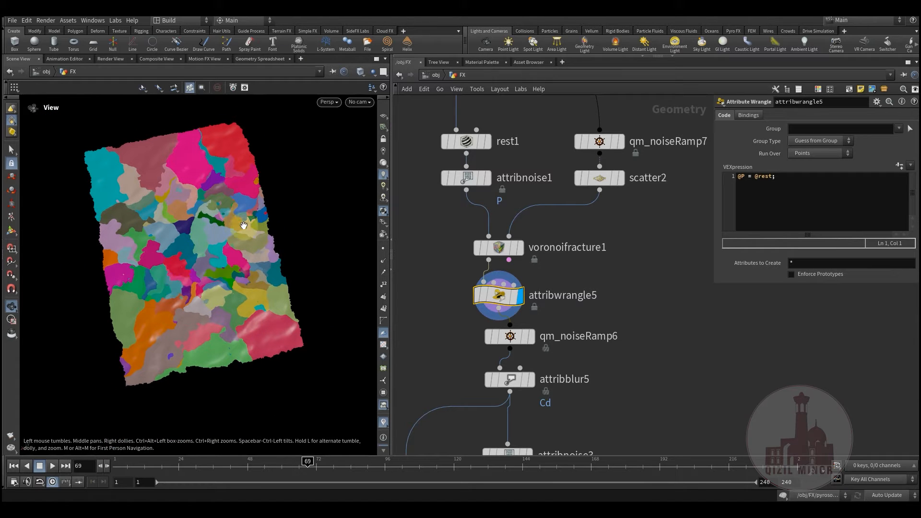
{"action": "middle_click_drag", "start_coordinate": [173, 239], "coordinate": [182, 242]}
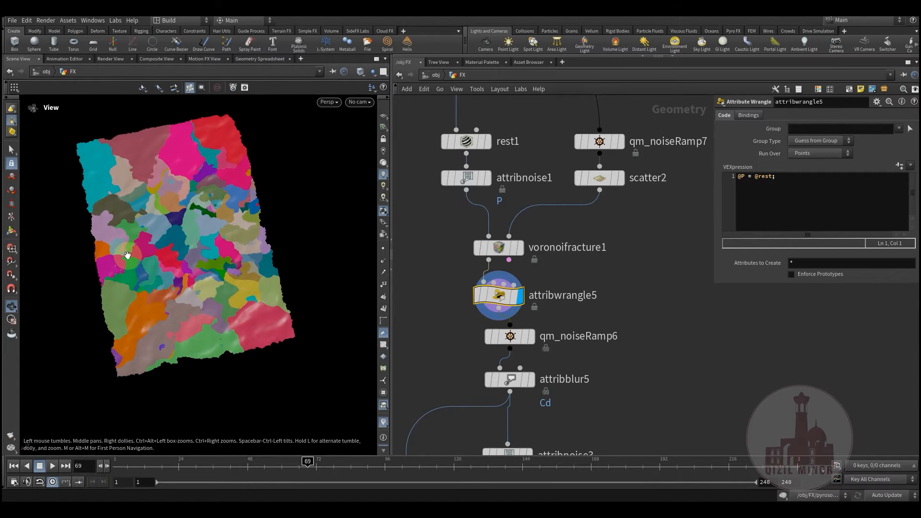
Step: Display qm_noiseRamp6 and turn off voronoifracture1's Piece Prefix visualizer
{"action": "middle_click_drag", "start_coordinate": [442, 307], "coordinate": [435, 249]}
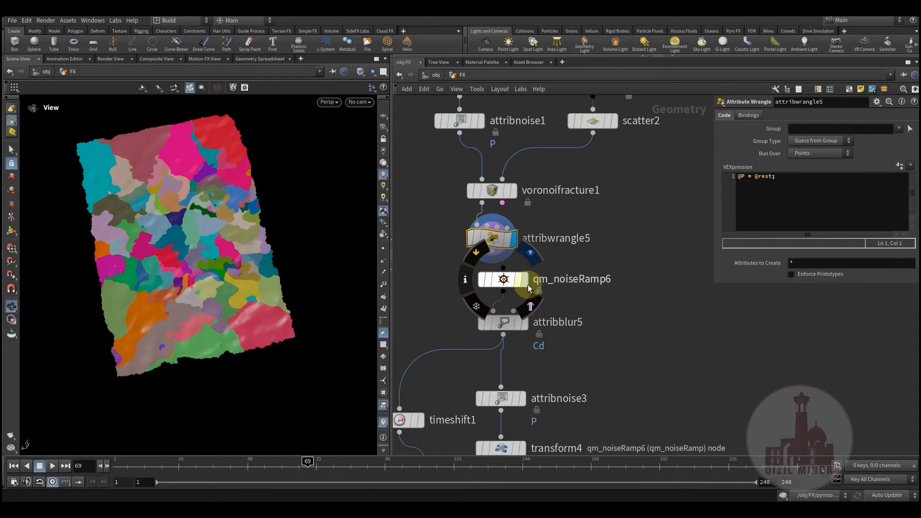
{"action": "left_click", "coordinate": [524, 281]}
{"action": "left_click_drag", "start_coordinate": [506, 289], "coordinate": [489, 284]}
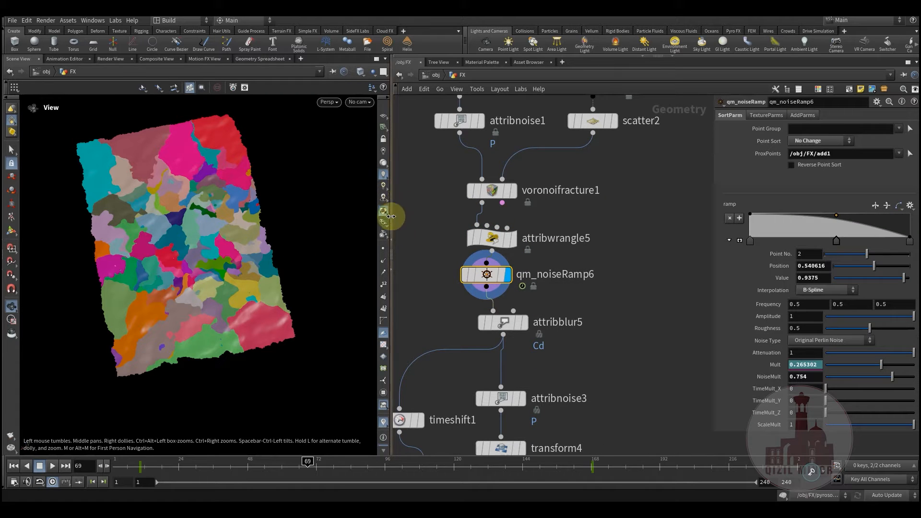
{"action": "left_click", "coordinate": [492, 190]}
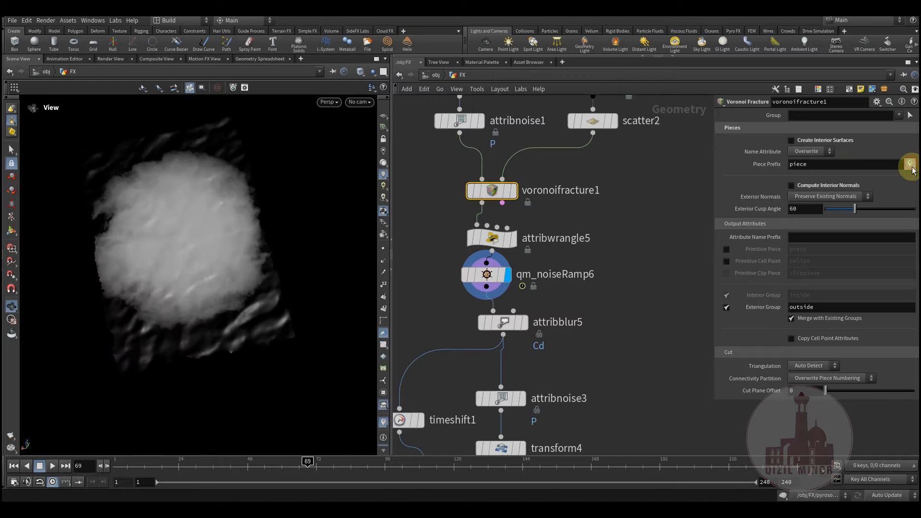
Step: Examine qm_noiseRamp6's ramp settings and scrub from the early frames to frame 53 to watch the white mask grow
{"action": "middle_click_drag", "start_coordinate": [448, 295], "coordinate": [445, 317]}
{"action": "left_click_drag", "start_coordinate": [484, 297], "coordinate": [490, 300]}
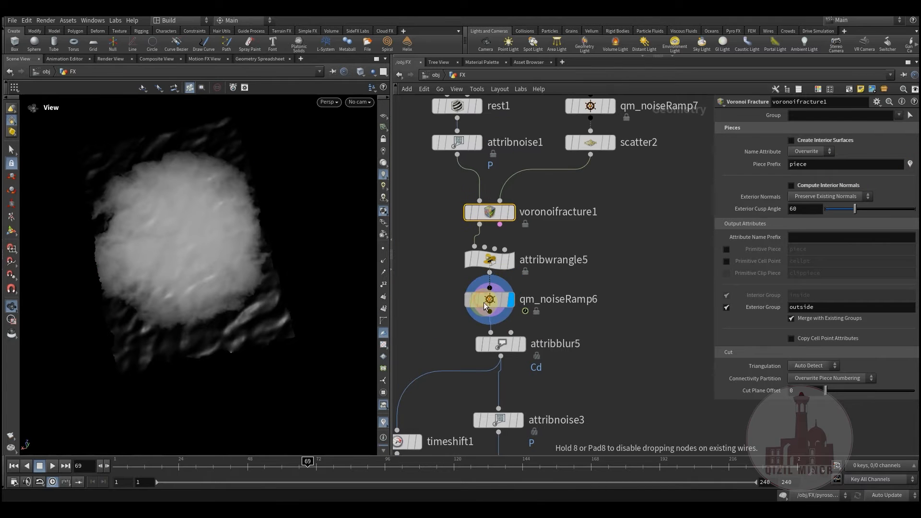
{"action": "left_click", "coordinate": [490, 300]}
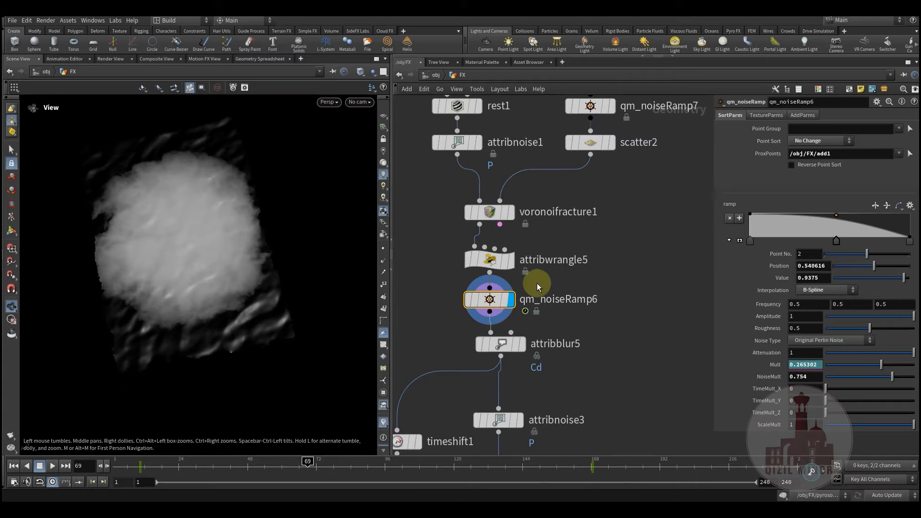
{"action": "left_click", "coordinate": [133, 465]}
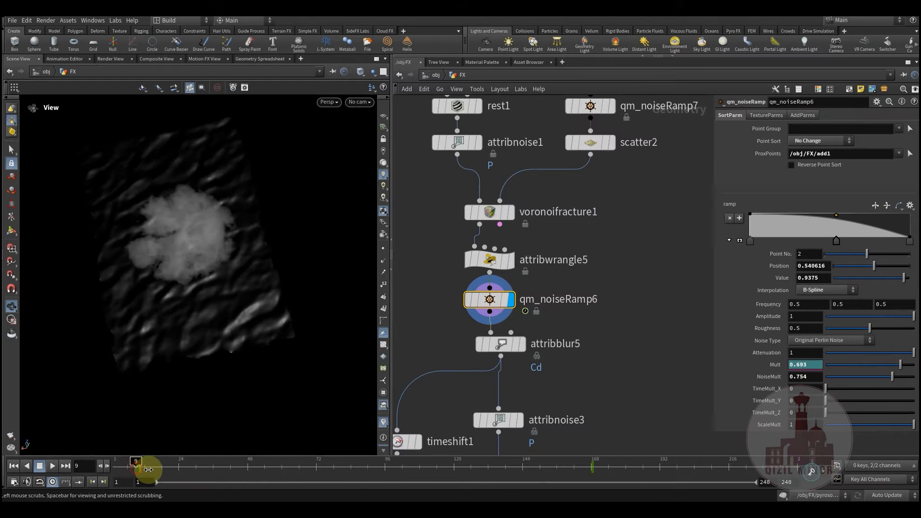
{"action": "left_click_drag", "start_coordinate": [167, 470], "coordinate": [261, 488]}
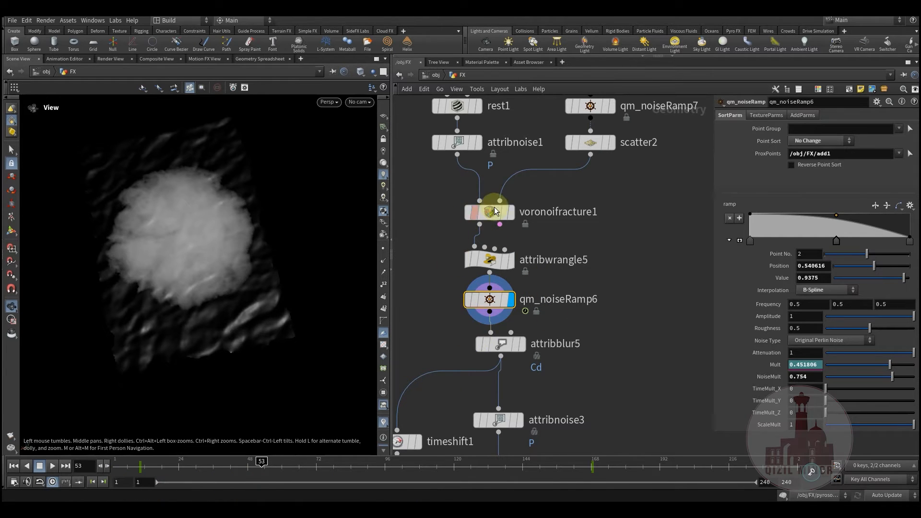
Step: Move attribnoise3, transform4 and bend3 together closer to attribvop6 in the network
{"action": "scroll", "coordinate": [602, 258], "scroll_direction": "down", "scroll_amount": 1}
{"action": "middle_click_drag", "start_coordinate": [609, 362], "coordinate": [599, 205]}
{"action": "scroll", "coordinate": [605, 283], "scroll_direction": "down", "scroll_amount": 2}
{"action": "scroll", "coordinate": [595, 240], "scroll_direction": "up", "scroll_amount": 2}
{"action": "scroll", "coordinate": [612, 243], "scroll_direction": "down", "scroll_amount": 1}
{"action": "middle_click_drag", "start_coordinate": [612, 243], "coordinate": [610, 222]}
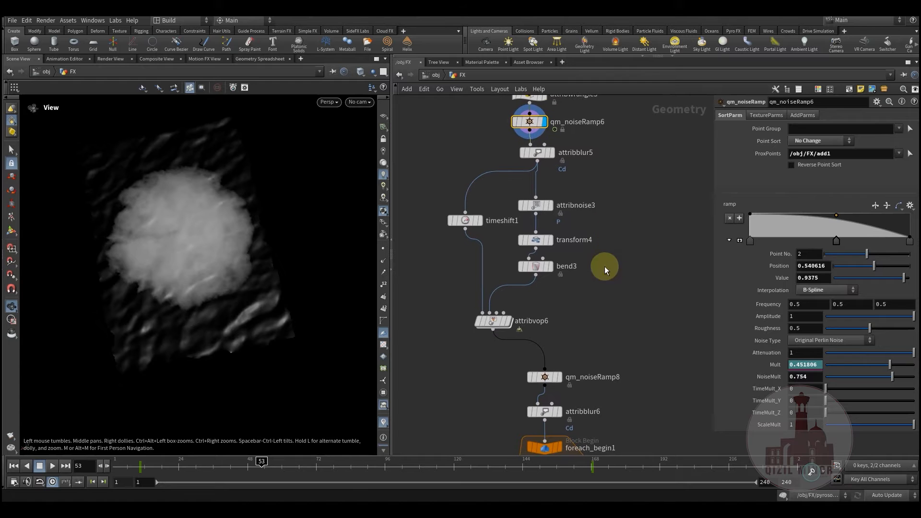
{"action": "left_click_drag", "start_coordinate": [533, 216], "coordinate": [551, 239]}
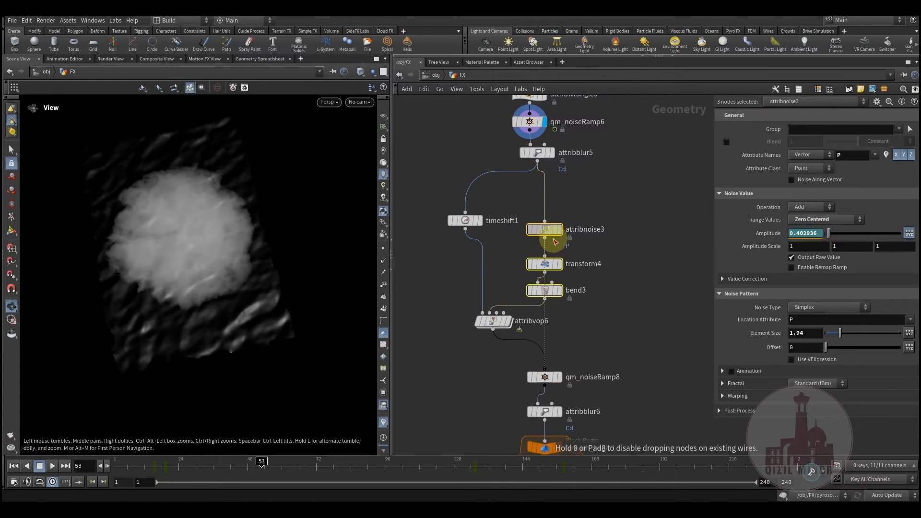
Step: Tidy the network by moving qm_noiseRamp6, attribblur5 and timeshift1 down closer to the attribnoise3 branch
{"action": "middle_click_drag", "start_coordinate": [616, 174], "coordinate": [615, 238]}
{"action": "left_click_drag", "start_coordinate": [616, 240], "coordinate": [533, 249]}
{"action": "left_click", "coordinate": [649, 242]}
{"action": "left_click", "coordinate": [617, 310]}
{"action": "middle_click_drag", "start_coordinate": [618, 310], "coordinate": [602, 192]}
{"action": "scroll", "coordinate": [620, 280], "scroll_direction": "down", "scroll_amount": 2}
{"action": "middle_click_drag", "start_coordinate": [636, 326], "coordinate": [620, 308]}
{"action": "scroll", "coordinate": [494, 206], "scroll_direction": "up", "scroll_amount": 2}
{"action": "left_click", "coordinate": [476, 197]}
{"action": "left_click_drag", "start_coordinate": [477, 197], "coordinate": [474, 248]}
{"action": "middle_click_drag", "start_coordinate": [679, 277], "coordinate": [662, 341]}
{"action": "left_click", "coordinate": [533, 193]}
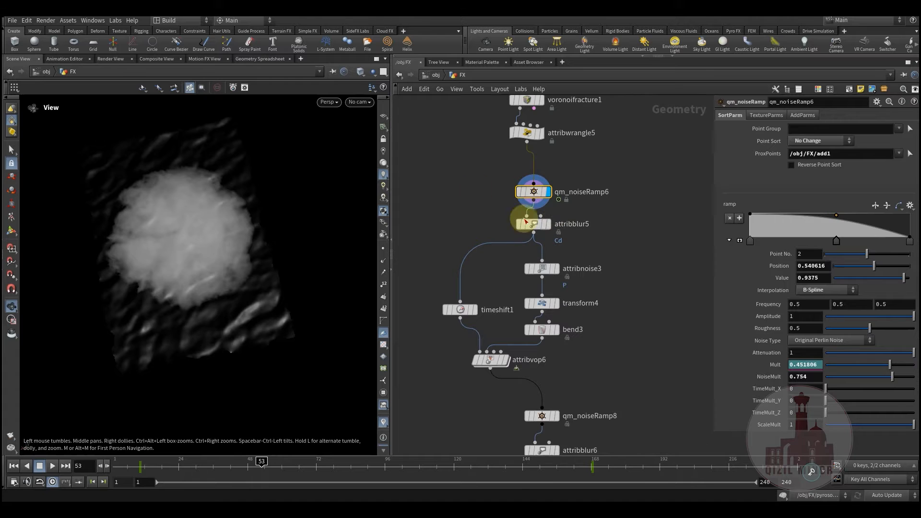
Step: Display attribblur5 and examine the blurred Cd mask on the fractured sheet
{"action": "mouse_move", "coordinate": [537, 225]}
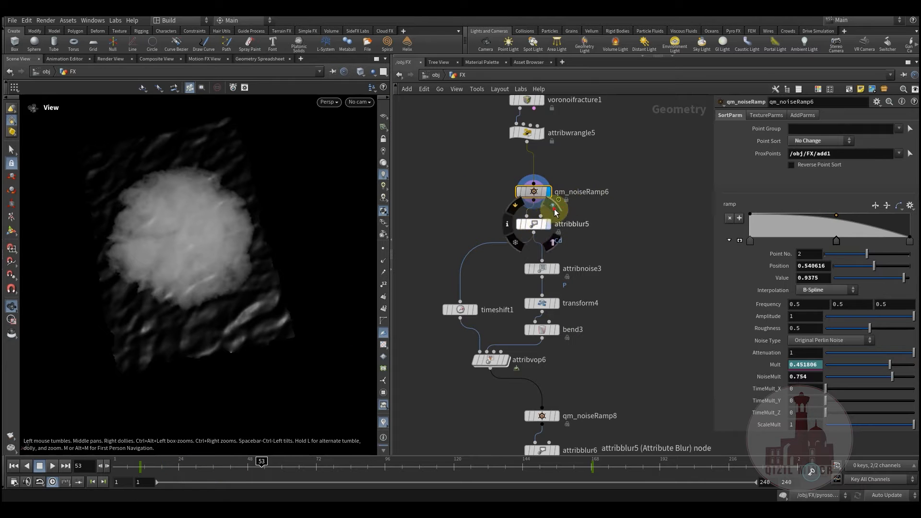
{"action": "left_click", "coordinate": [553, 207]}
{"action": "middle_click_drag", "start_coordinate": [598, 213], "coordinate": [543, 250]}
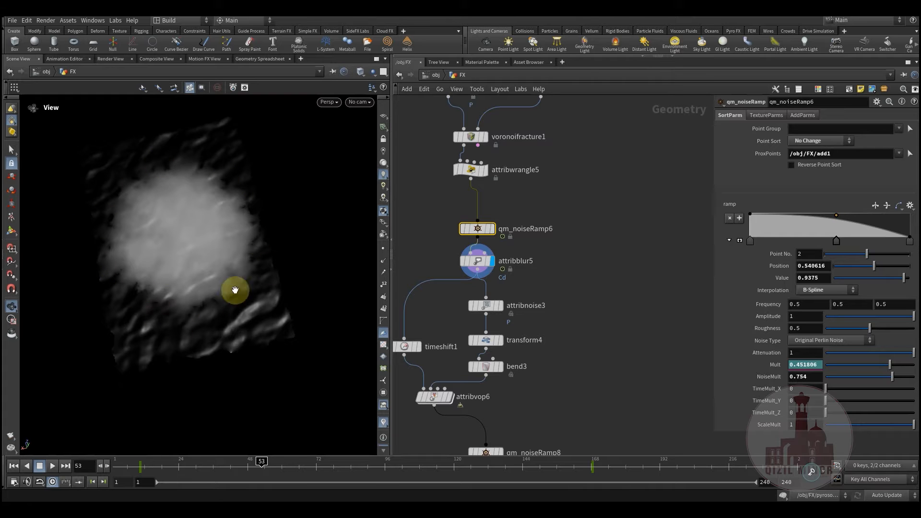
{"action": "middle_click_drag", "start_coordinate": [427, 366], "coordinate": [450, 307]}
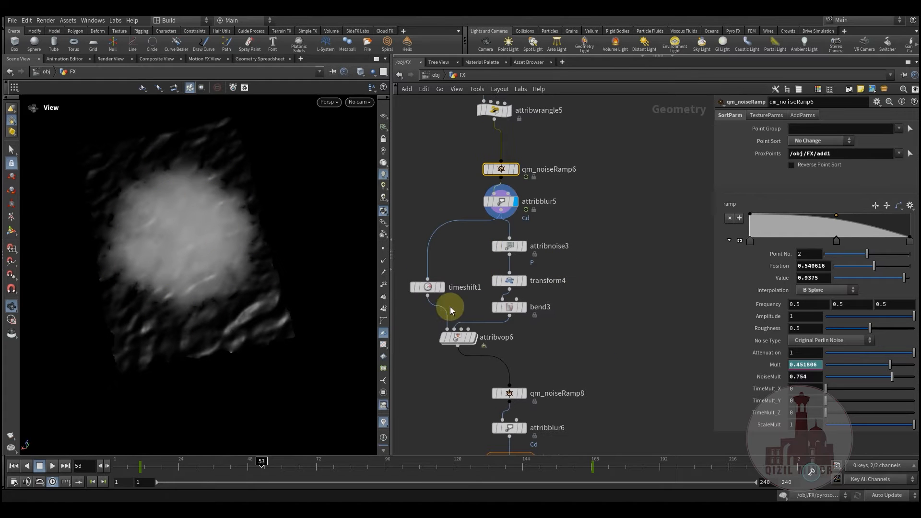
Step: Display attribnoise3 and transform4 in turn, examine their animated parameters, and scrub the timeline to frame 38
{"action": "left_click", "coordinate": [508, 249]}
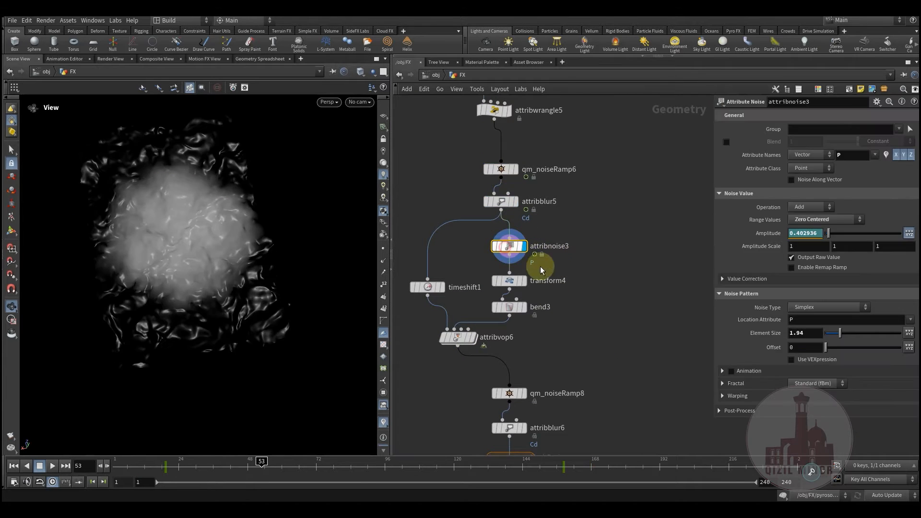
{"action": "left_click", "coordinate": [511, 286]}
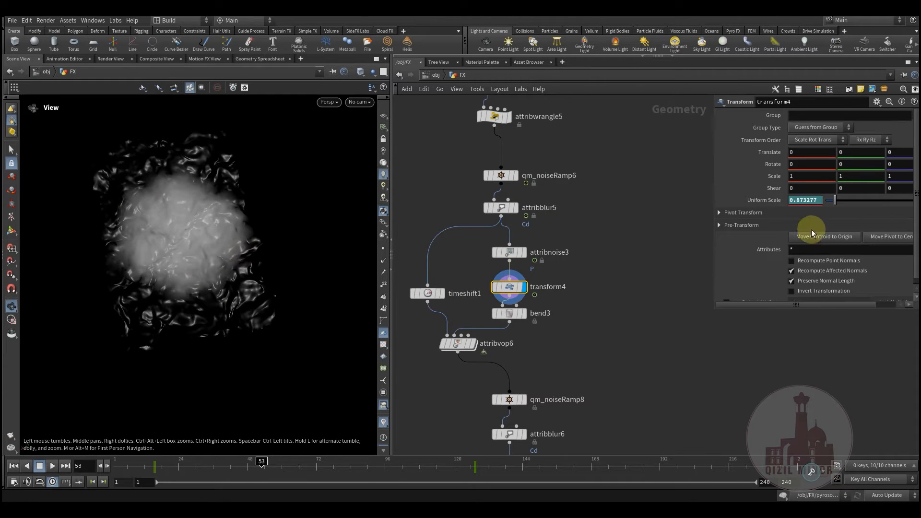
{"action": "left_click_drag", "start_coordinate": [146, 469], "coordinate": [218, 470]}
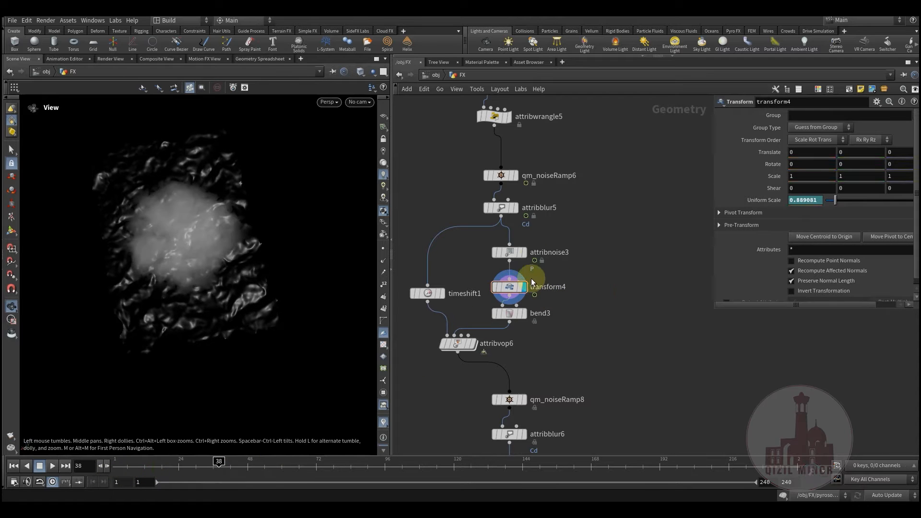
Step: Display bend3 and change the viewport lighting mode to show the deformed sheet more clearly
{"action": "left_click", "coordinate": [514, 315]}
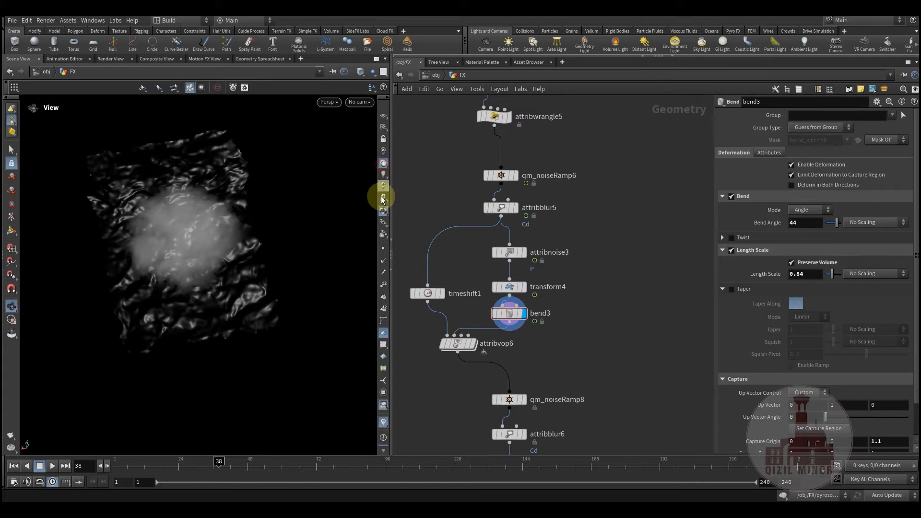
{"action": "mouse_move", "coordinate": [601, 332]}
{"action": "middle_mouse_down"}
{"action": "mouse_move", "coordinate": [602, 319]}
{"action": "mouse_move", "coordinate": [588, 340]}
{"action": "middle_mouse_up"}
{"action": "left_click", "coordinate": [358, 73]}
{"action": "left_click", "coordinate": [379, 168]}
Step: Scrub back and forth through the animation to examine bend3's crumpling sheet, ending at frame 1
{"action": "left_click_drag", "start_coordinate": [189, 465], "coordinate": [317, 472]}
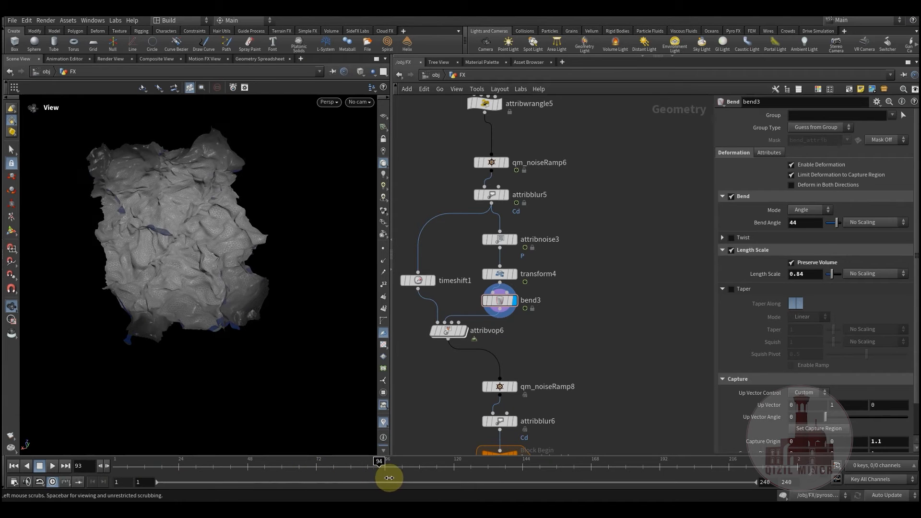
{"action": "left_click_drag", "start_coordinate": [444, 479], "coordinate": [177, 470]}
{"action": "left_click_drag", "start_coordinate": [242, 473], "coordinate": [354, 469]}
{"action": "left_click_drag", "start_coordinate": [440, 473], "coordinate": [76, 475]}
Step: Move attribvop6 slightly lower beneath timeshift1 and bend3, and display its result
{"action": "left_click_drag", "start_coordinate": [448, 331], "coordinate": [448, 349]}
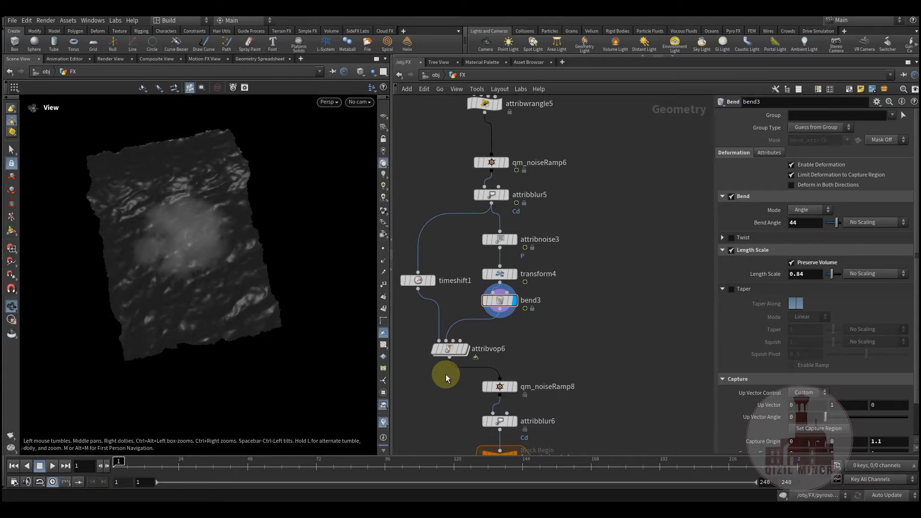
{"action": "left_click", "coordinate": [464, 347]}
{"action": "left_click_drag", "start_coordinate": [451, 348], "coordinate": [451, 341]}
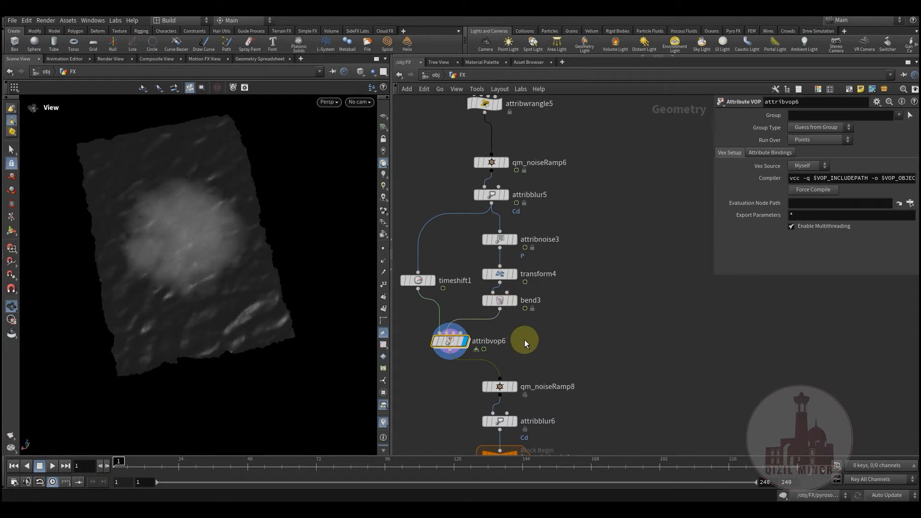
Step: Open attribvop6, examine how mix1 blends the imported and current positions using Cd, and return to the FX network
{"action": "double_click", "coordinate": [449, 341]}
{"action": "left_click_drag", "start_coordinate": [493, 206], "coordinate": [463, 202]}
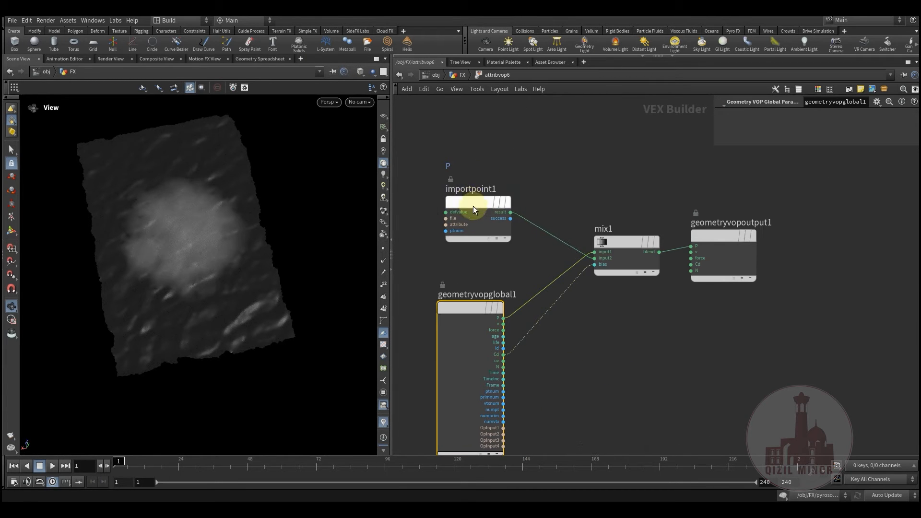
{"action": "mouse_move", "coordinate": [591, 336]}
{"action": "middle_mouse_down"}
{"action": "mouse_move", "coordinate": [570, 339]}
{"action": "mouse_move", "coordinate": [585, 332]}
{"action": "middle_mouse_up"}
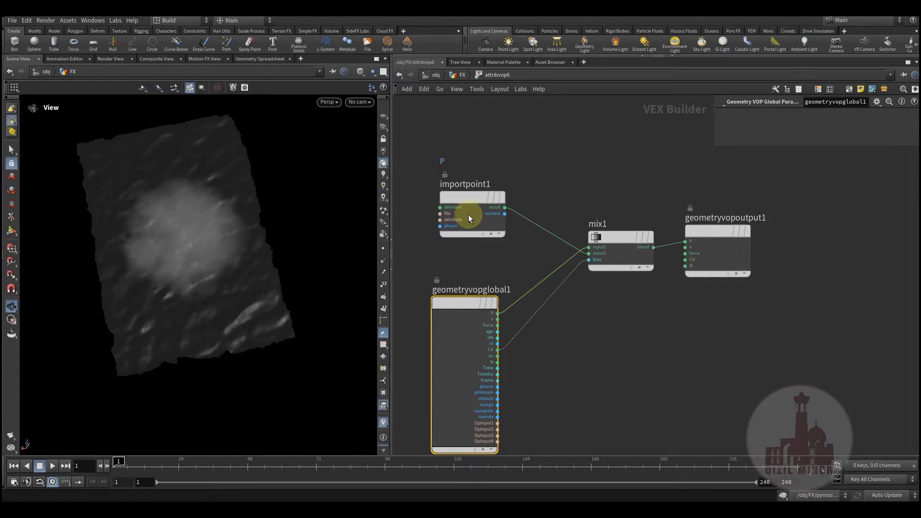
{"action": "left_click_drag", "start_coordinate": [460, 200], "coordinate": [452, 198]}
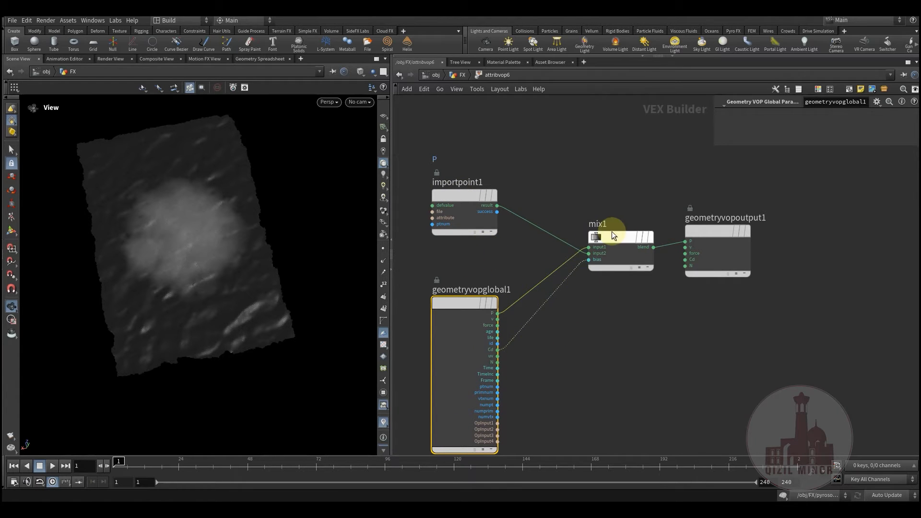
{"action": "left_click", "coordinate": [468, 76]}
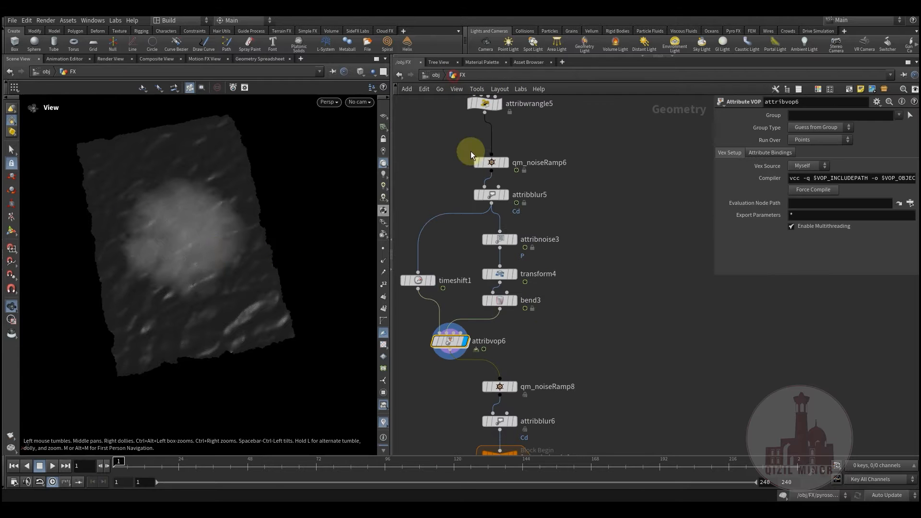
Step: Scrub the timeline to examine attribvop6's masked crumpling of the sheet, stopping at frame 87
{"action": "left_click_drag", "start_coordinate": [121, 463], "coordinate": [242, 467]}
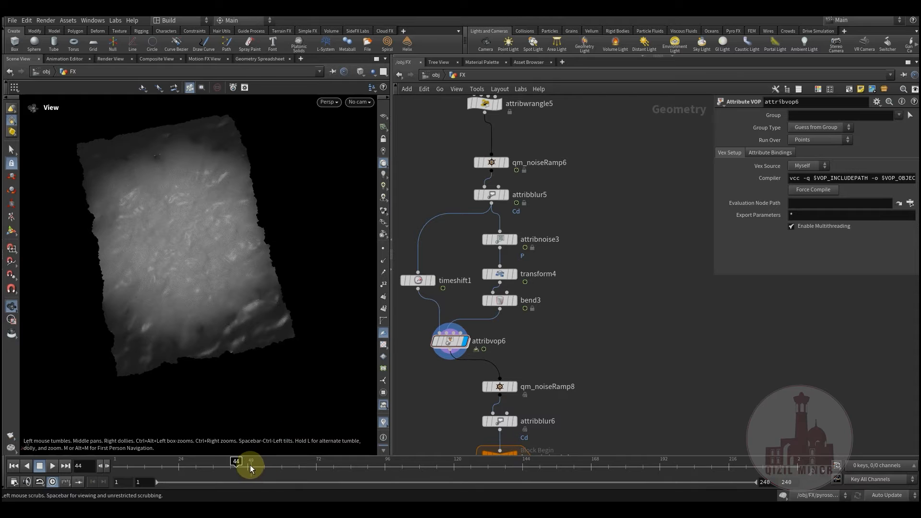
{"action": "left_click_drag", "start_coordinate": [240, 466], "coordinate": [44, 457]}
{"action": "left_click_drag", "start_coordinate": [141, 468], "coordinate": [364, 483]}
Step: Display qm_noiseRamp8 and attribblur6 in turn and examine the Attribute Blur settings
{"action": "middle_click_drag", "start_coordinate": [554, 286], "coordinate": [552, 170]}
{"action": "middle_click_drag", "start_coordinate": [597, 301], "coordinate": [576, 214]}
{"action": "scroll", "coordinate": [552, 263], "scroll_direction": "up", "scroll_amount": 1}
{"action": "left_click", "coordinate": [510, 249]}
{"action": "left_click", "coordinate": [495, 253]}
{"action": "left_click", "coordinate": [504, 295]}
{"action": "left_click", "coordinate": [487, 295]}
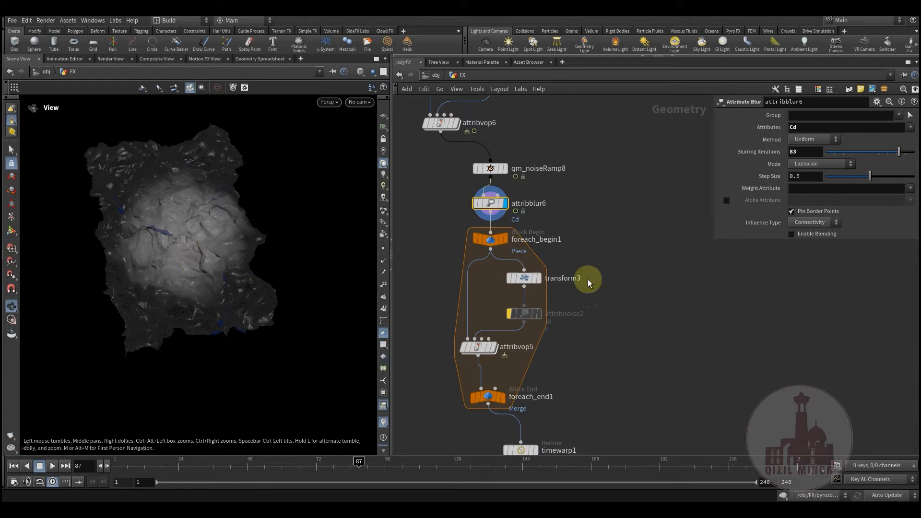
Step: Examine qm_noiseRamp8's ramp settings and scrub the blurred mask up to frame 94
{"action": "scroll", "coordinate": [589, 283], "scroll_direction": "up", "scroll_amount": 3}
{"action": "middle_click_drag", "start_coordinate": [627, 234], "coordinate": [621, 255]}
{"action": "middle_click_drag", "start_coordinate": [600, 192], "coordinate": [599, 272]}
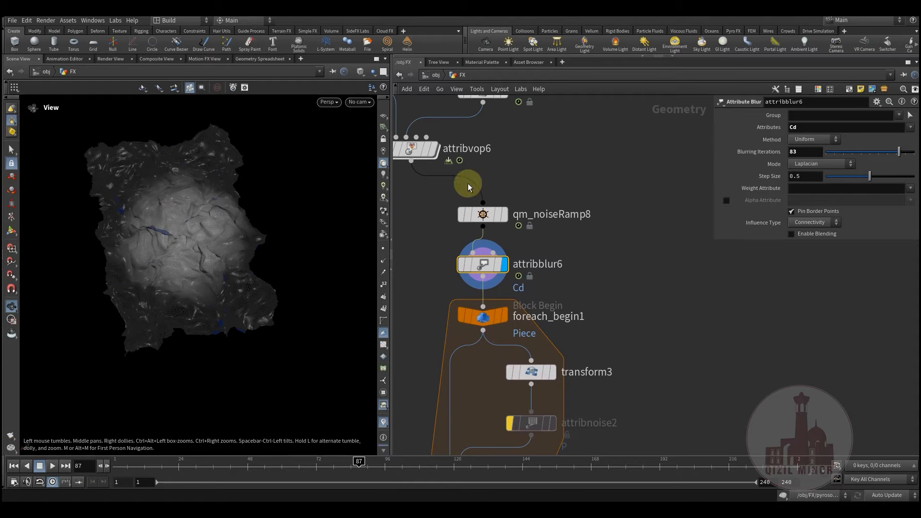
{"action": "left_click", "coordinate": [485, 216]}
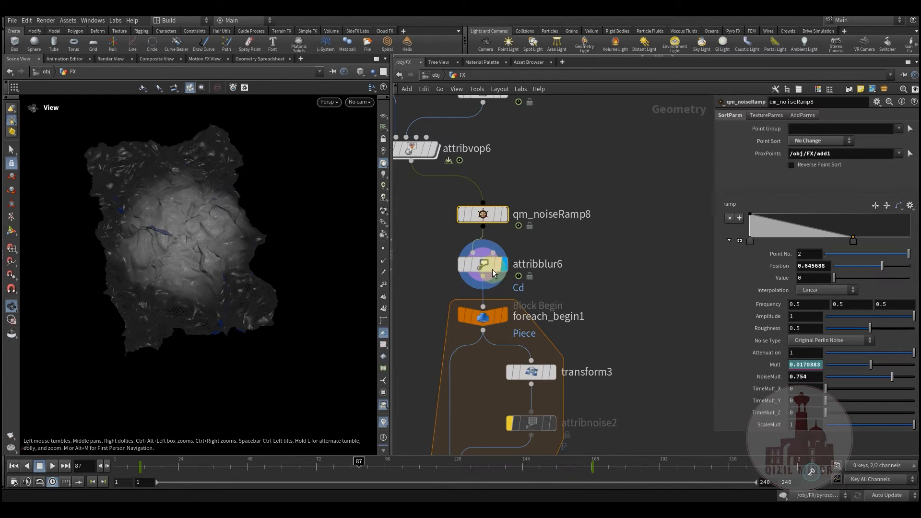
{"action": "left_click_drag", "start_coordinate": [120, 467], "coordinate": [378, 490]}
Step: Display foreach_end1, examine its piece loop settings, and scrub to frame 159 to watch the sheet break into shrinking pieces
{"action": "middle_click_drag", "start_coordinate": [616, 284], "coordinate": [612, 116]}
{"action": "middle_click_drag", "start_coordinate": [567, 312], "coordinate": [564, 311]}
{"action": "left_click", "coordinate": [496, 375]}
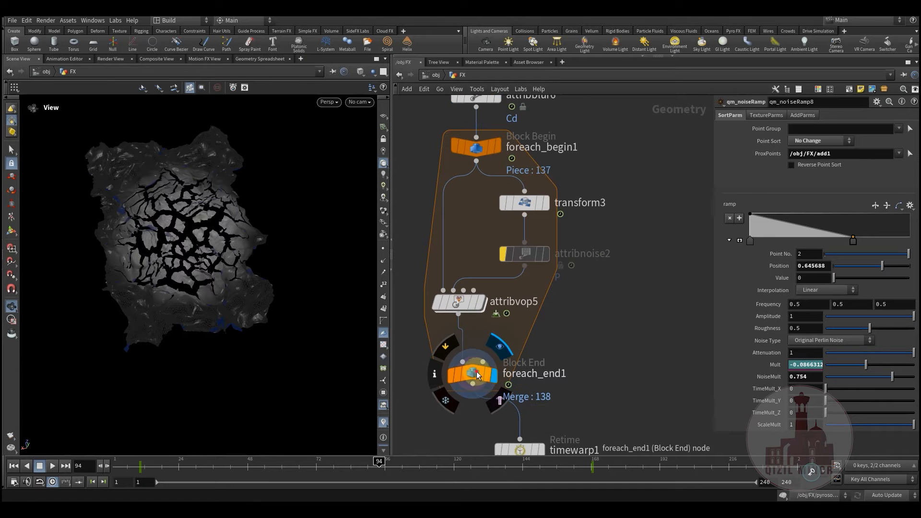
{"action": "left_click", "coordinate": [477, 371]}
{"action": "left_click_drag", "start_coordinate": [152, 464], "coordinate": [71, 462]}
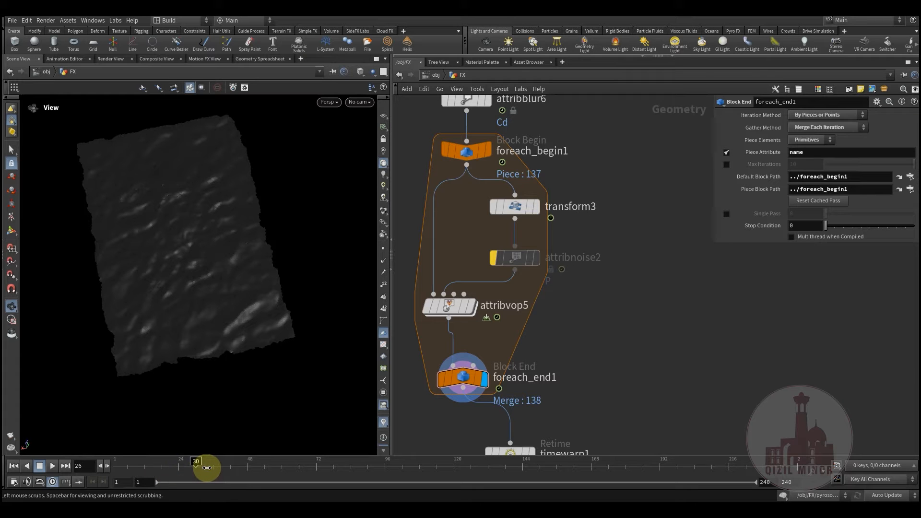
{"action": "left_click_drag", "start_coordinate": [223, 468], "coordinate": [577, 488]}
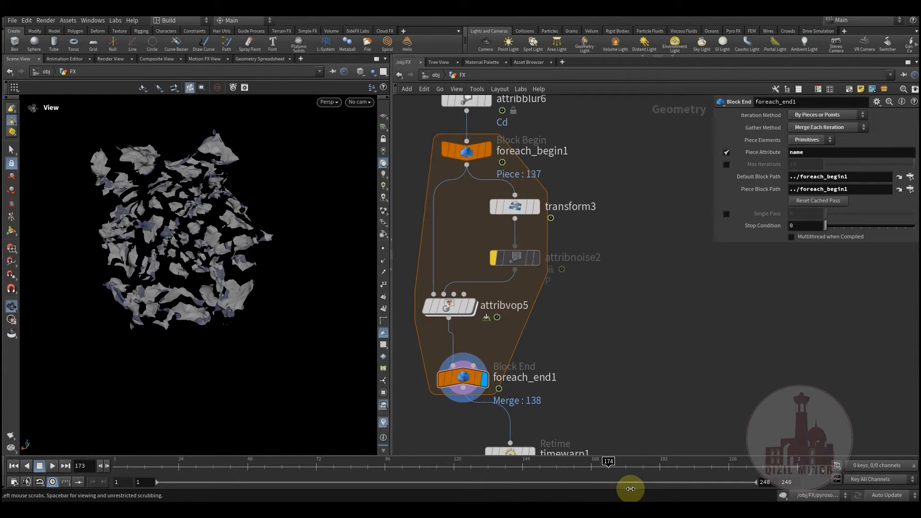
{"action": "left_click_drag", "start_coordinate": [416, 474], "coordinate": [566, 463]}
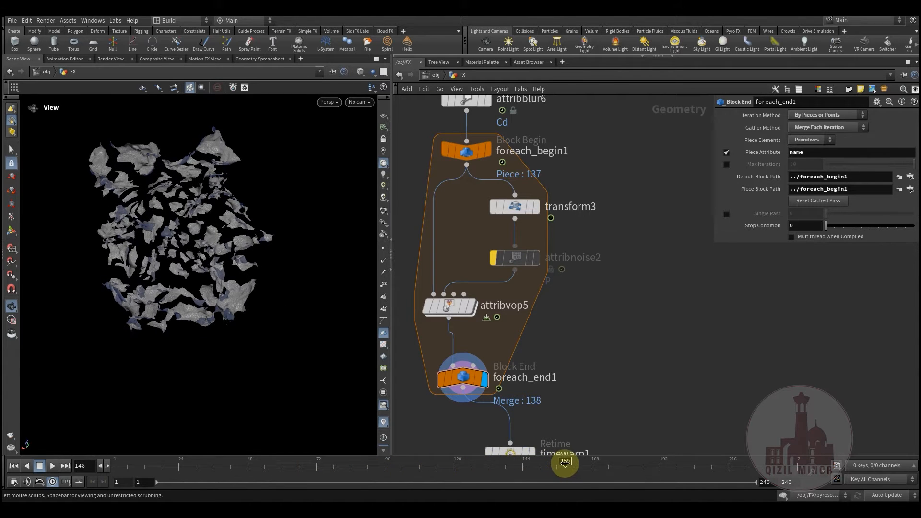
Step: Open attribvop5 inside the for-each loop and examine its importpoint1, global parameters and mix1 connections
{"action": "double_click", "coordinate": [448, 307]}
{"action": "middle_click_drag", "start_coordinate": [621, 282], "coordinate": [554, 336]}
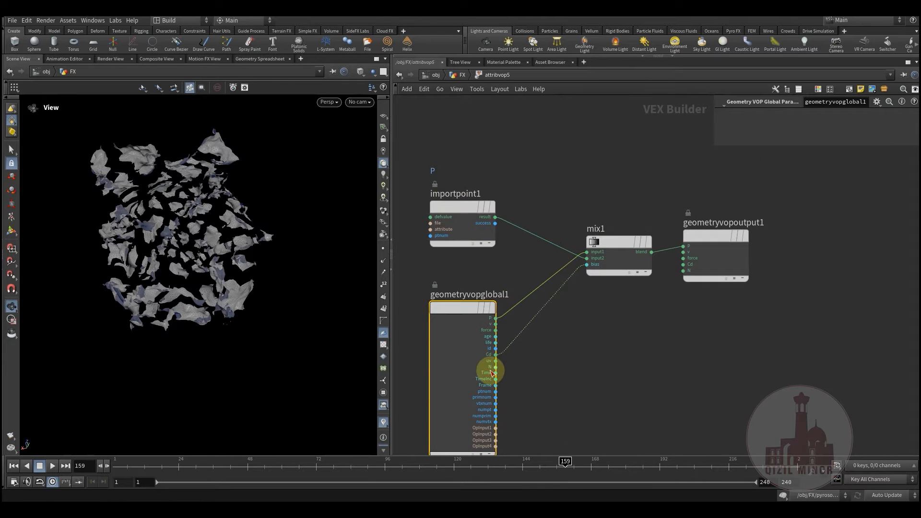
{"action": "mouse_move", "coordinate": [468, 223]}
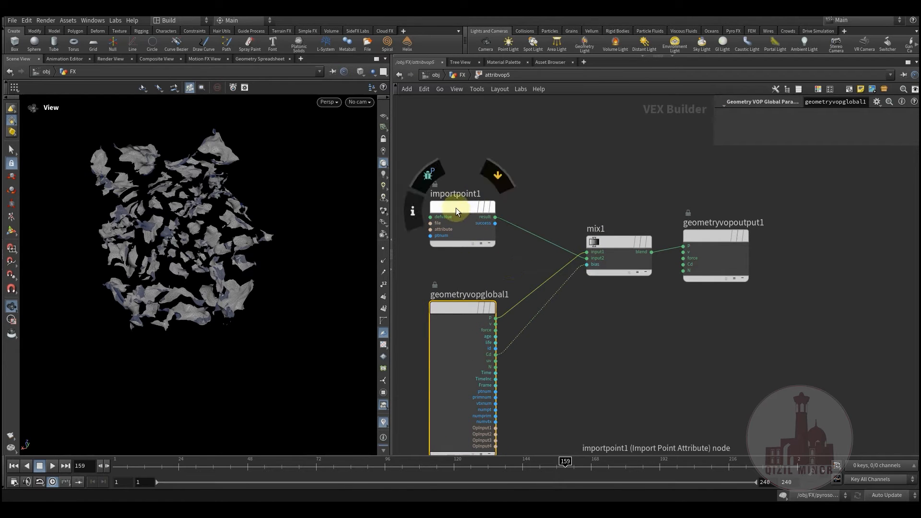
{"action": "mouse_move", "coordinate": [461, 310]}
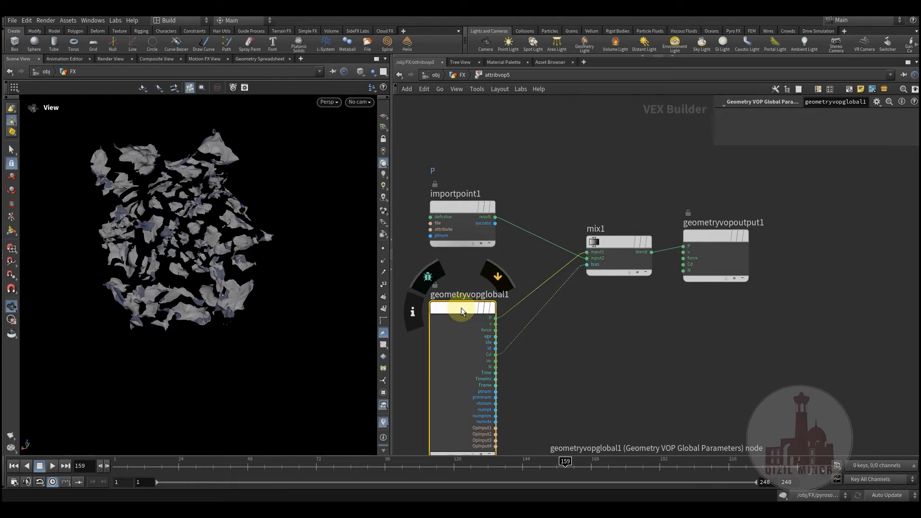
Step: Return to the FX network, scrub to frame 153 to watch the pieces shrink, and examine the nodes below foreach_end1
{"action": "left_click", "coordinate": [453, 74]}
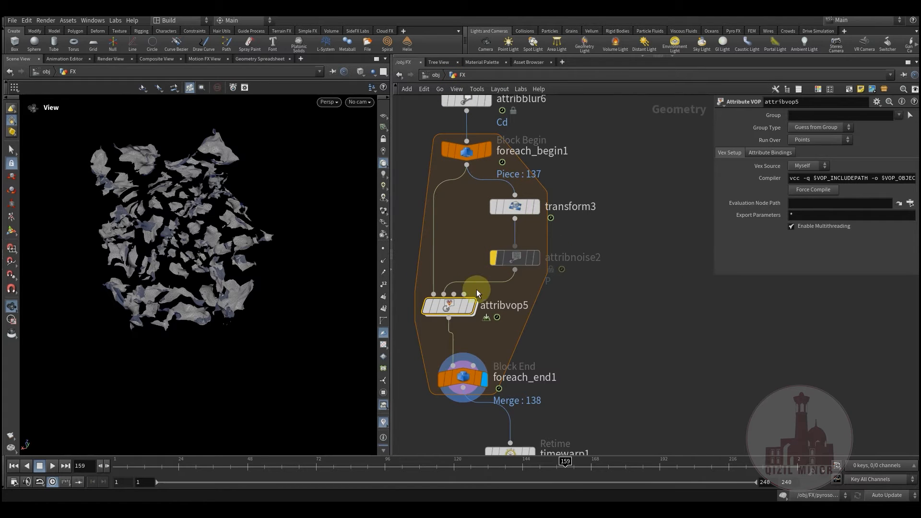
{"action": "middle_click_drag", "start_coordinate": [574, 315], "coordinate": [566, 224]}
{"action": "left_click_drag", "start_coordinate": [187, 466], "coordinate": [546, 469]}
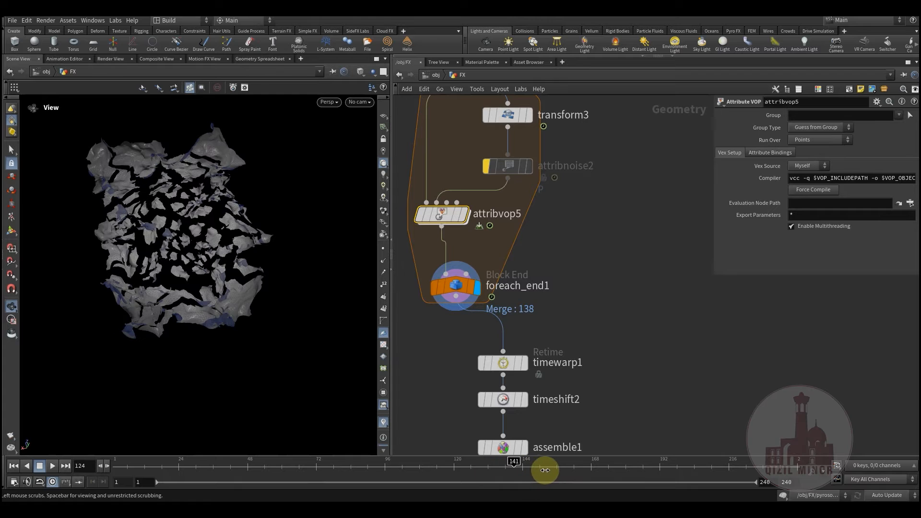
{"action": "left_click_drag", "start_coordinate": [191, 231], "coordinate": [77, 211]}
{"action": "left_click_drag", "start_coordinate": [224, 261], "coordinate": [344, 327]}
{"action": "middle_click_drag", "start_coordinate": [421, 360], "coordinate": [434, 221]}
{"action": "scroll", "coordinate": [434, 223], "scroll_direction": "down", "scroll_amount": 2}
{"action": "scroll", "coordinate": [563, 266], "scroll_direction": "up", "scroll_amount": 3}
{"action": "middle_click_drag", "start_coordinate": [581, 244], "coordinate": [661, 290]}
{"action": "left_click_drag", "start_coordinate": [514, 347], "coordinate": [515, 333]}
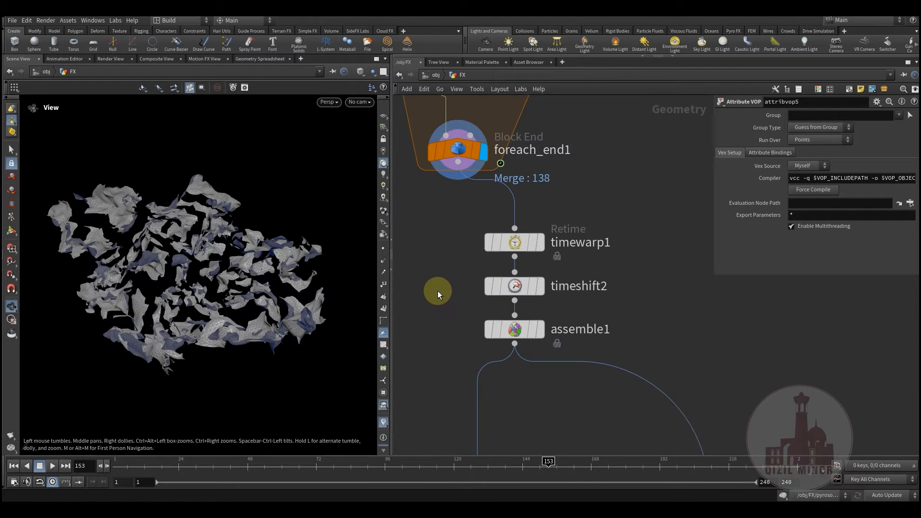
Step: Examine the separated, shrunken paper pieces at frame 153 from several angles
{"action": "middle_click_drag", "start_coordinate": [437, 291], "coordinate": [435, 311]}
{"action": "left_click_drag", "start_coordinate": [191, 262], "coordinate": [130, 175]}
{"action": "left_click_drag", "start_coordinate": [258, 331], "coordinate": [195, 210]}
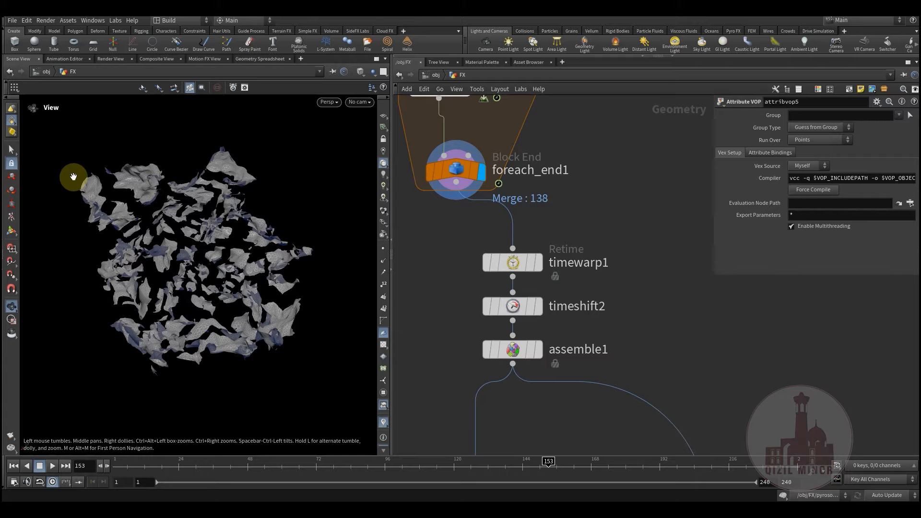
{"action": "left_click_drag", "start_coordinate": [197, 269], "coordinate": [206, 269]}
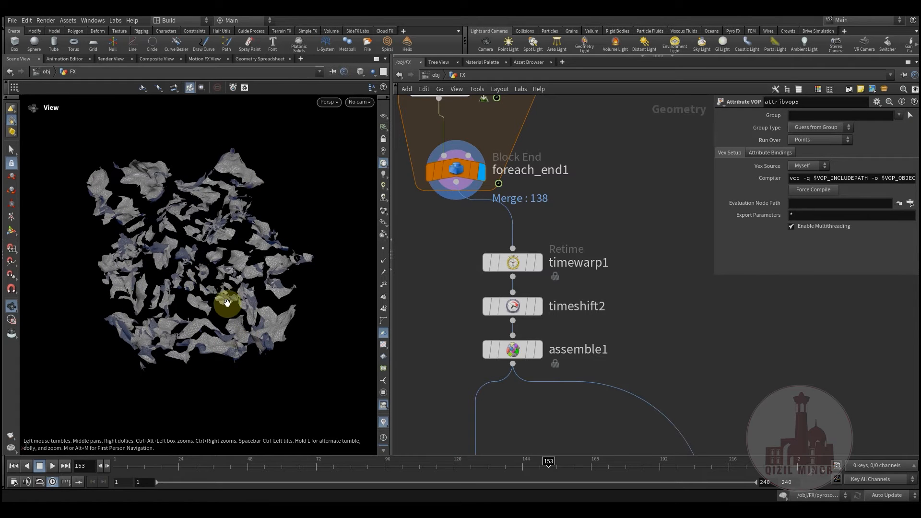
{"action": "left_click_drag", "start_coordinate": [210, 263], "coordinate": [189, 249]}
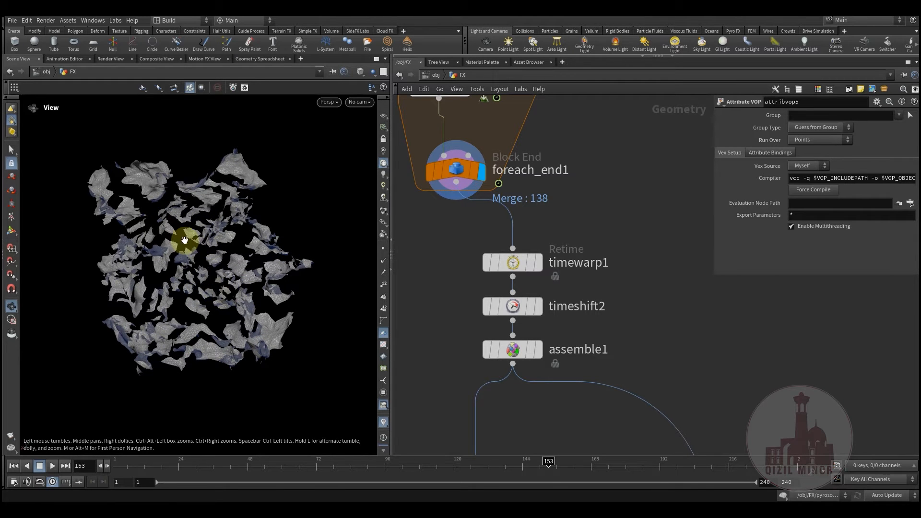
{"action": "left_click_drag", "start_coordinate": [205, 315], "coordinate": [177, 240]}
{"action": "left_click_drag", "start_coordinate": [213, 284], "coordinate": [333, 335]}
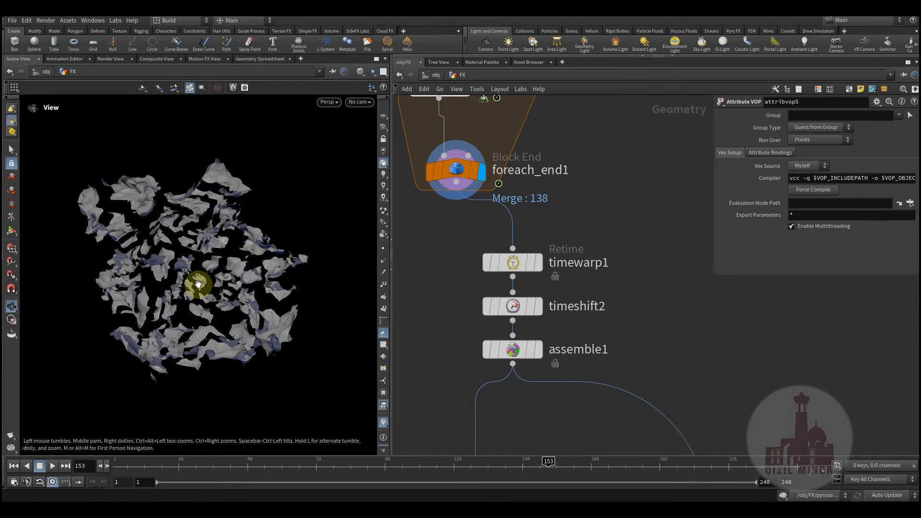
Step: Display timewarp1, examine its Retime frame ranges, and scrub the retimed breakup, stopping at frame 123
{"action": "left_click", "coordinate": [523, 265]}
{"action": "middle_click_drag", "start_coordinate": [636, 300], "coordinate": [619, 290]}
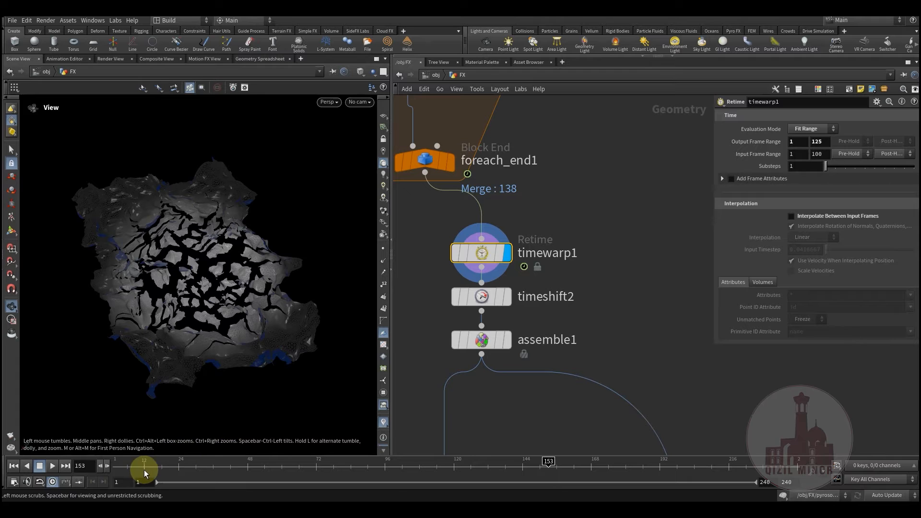
{"action": "left_click_drag", "start_coordinate": [145, 473], "coordinate": [180, 469]}
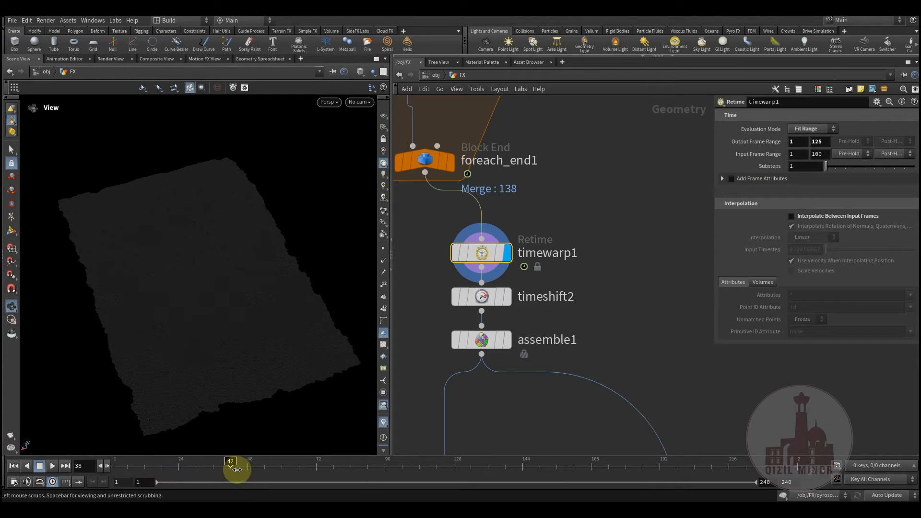
{"action": "left_click_drag", "start_coordinate": [311, 466], "coordinate": [608, 446]}
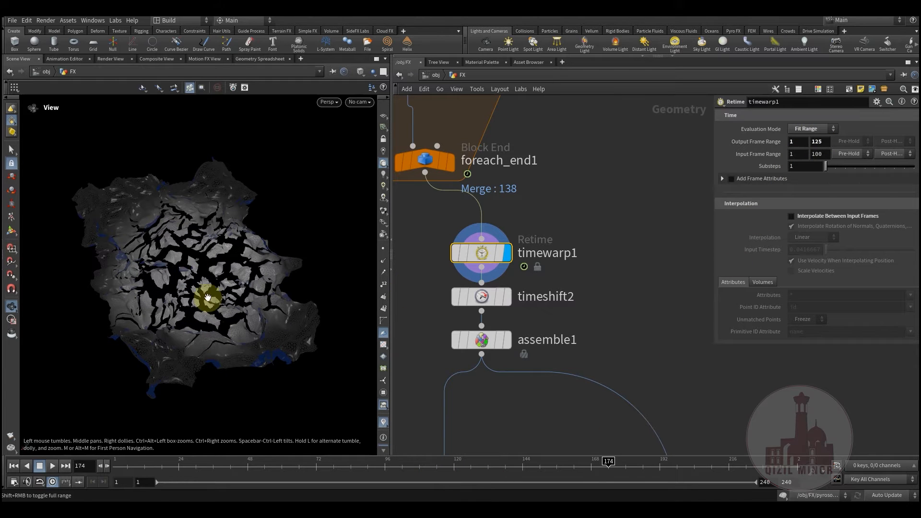
{"action": "left_click_drag", "start_coordinate": [200, 466], "coordinate": [462, 473]}
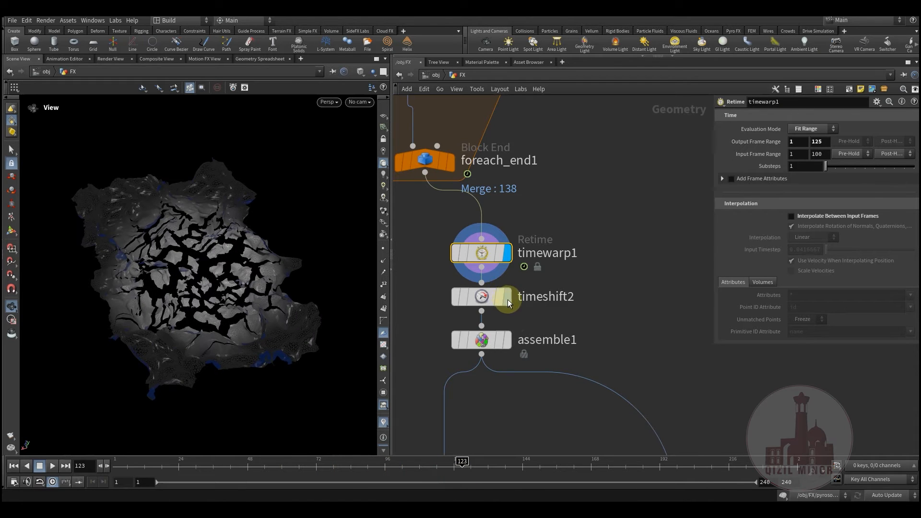
Step: Display timeshift2, examine its frame offset expression, and scrub the shifted animation to frame 52
{"action": "left_click", "coordinate": [488, 305]}
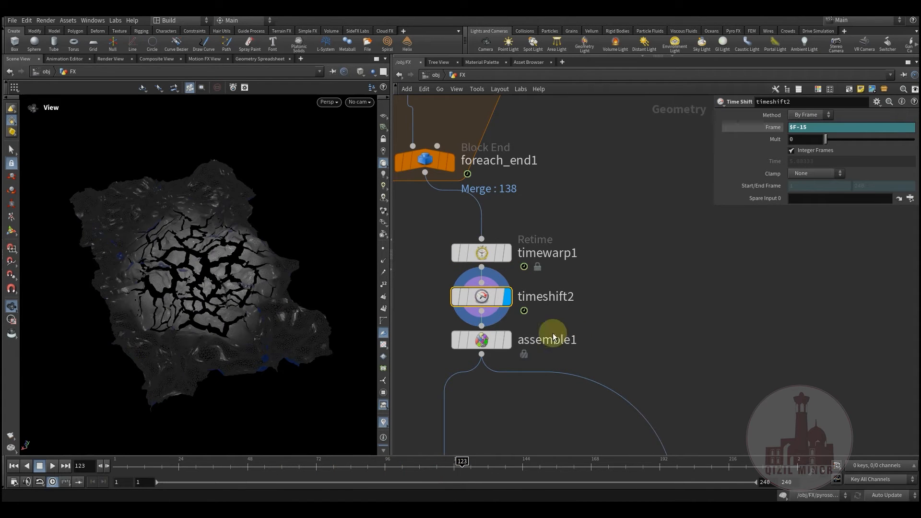
{"action": "left_click", "coordinate": [250, 471]}
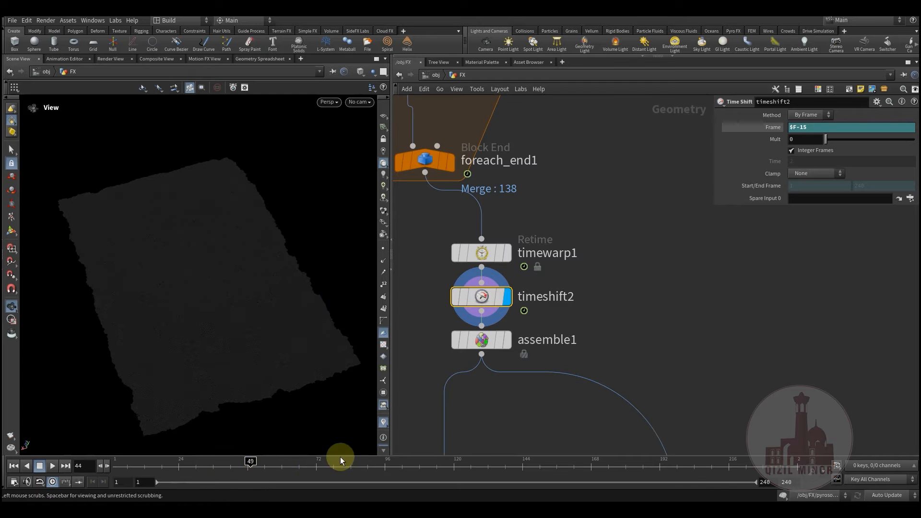
{"action": "left_click_drag", "start_coordinate": [611, 215], "coordinate": [480, 308]}
{"action": "left_click_drag", "start_coordinate": [640, 224], "coordinate": [474, 302]}
{"action": "left_click", "coordinate": [625, 332]}
{"action": "middle_click_drag", "start_coordinate": [629, 330], "coordinate": [658, 296]}
{"action": "left_click", "coordinate": [630, 311]}
Step: Look over the nodes downstream of timeshift2 and display assemble1 with its two output branches
{"action": "scroll", "coordinate": [658, 295], "scroll_direction": "down", "scroll_amount": 2}
{"action": "middle_click_drag", "start_coordinate": [560, 380], "coordinate": [568, 275]}
{"action": "scroll", "coordinate": [481, 378], "scroll_direction": "down", "scroll_amount": 5}
{"action": "middle_click_drag", "start_coordinate": [498, 356], "coordinate": [521, 331]}
{"action": "middle_click_drag", "start_coordinate": [465, 324], "coordinate": [434, 366]}
{"action": "scroll", "coordinate": [491, 321], "scroll_direction": "up", "scroll_amount": 5}
{"action": "left_click_drag", "start_coordinate": [451, 263], "coordinate": [519, 304]}
{"action": "scroll", "coordinate": [588, 320], "scroll_direction": "up", "scroll_amount": 3}
{"action": "left_click", "coordinate": [612, 319]}
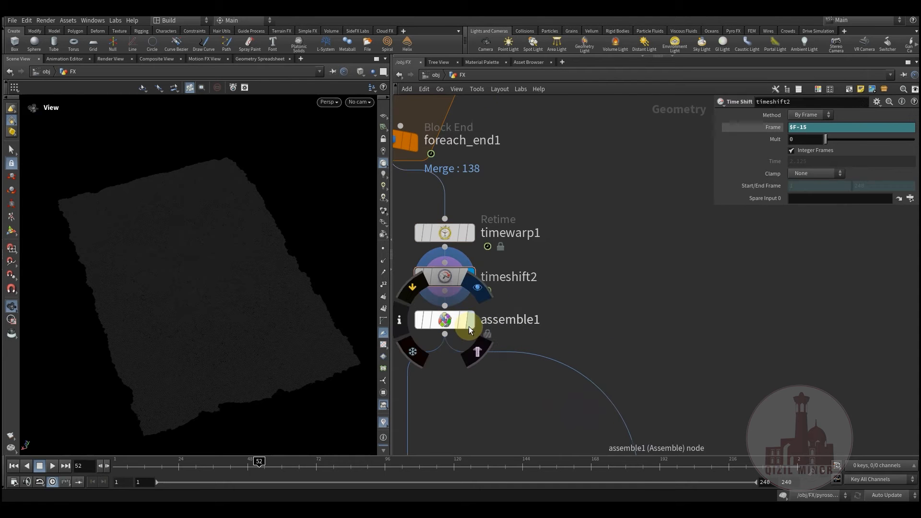
{"action": "left_click", "coordinate": [470, 326]}
{"action": "left_click", "coordinate": [451, 323]}
{"action": "middle_click_drag", "start_coordinate": [480, 392], "coordinate": [538, 342]}
{"action": "middle_click_drag", "start_coordinate": [510, 374], "coordinate": [523, 246]}
{"action": "scroll", "coordinate": [520, 283], "scroll_direction": "down", "scroll_amount": 2}
{"action": "scroll", "coordinate": [481, 296], "scroll_direction": "up", "scroll_amount": 2}
Step: Display attribwrangle6 and examine its VEX expression for the active attribute
{"action": "left_click", "coordinate": [500, 308]}
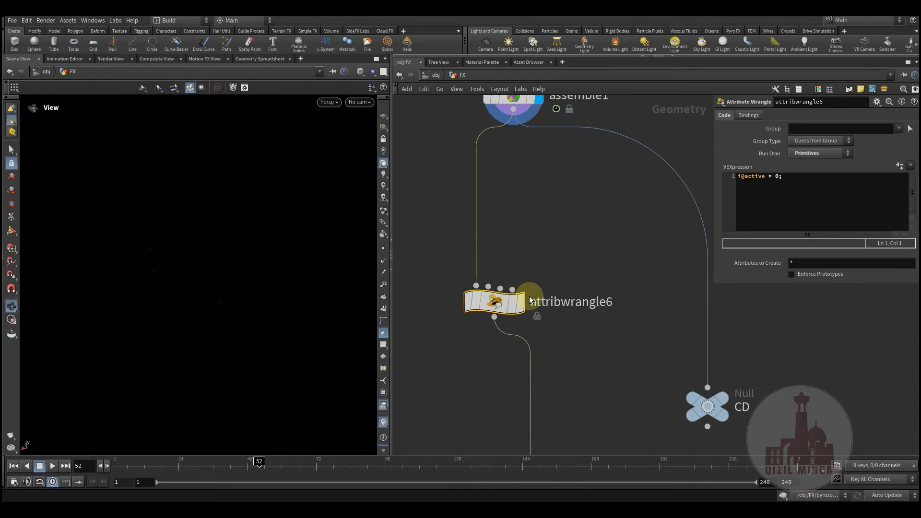
{"action": "left_click", "coordinate": [527, 270]}
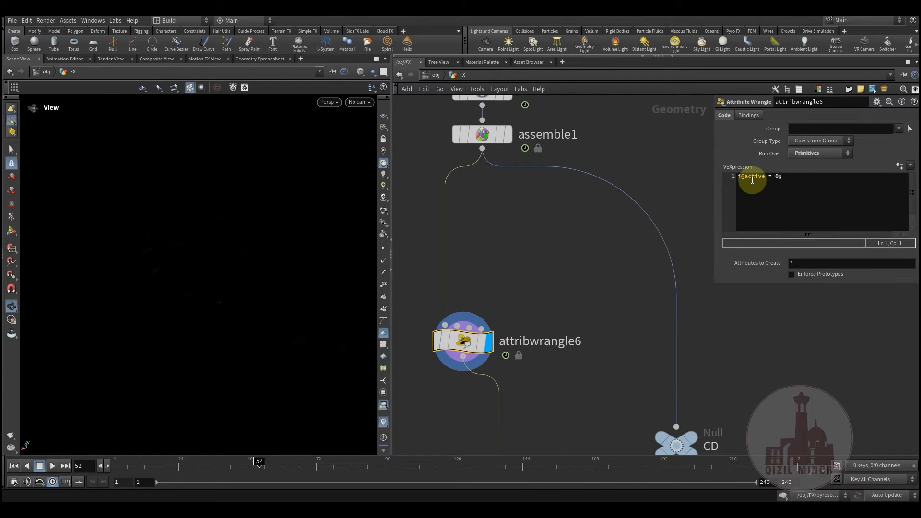
{"action": "left_click_drag", "start_coordinate": [789, 176], "coordinate": [725, 179]}
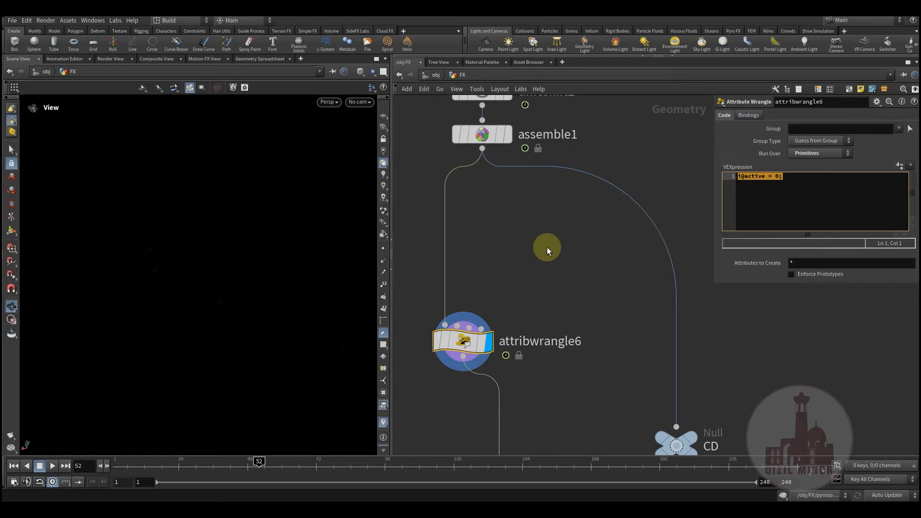
Step: Display the CD null, scrub to frame 108, and inspect its point attributes in the node info
{"action": "scroll", "coordinate": [543, 286], "scroll_direction": "down", "scroll_amount": 5}
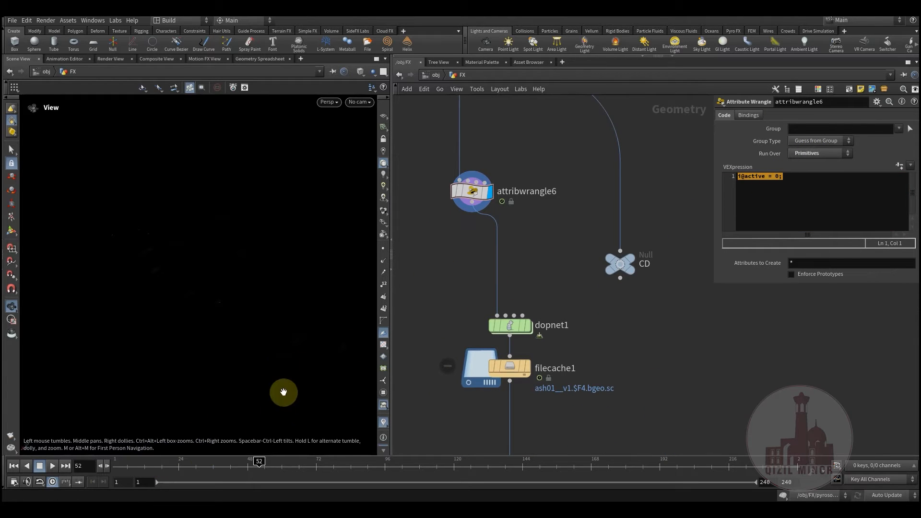
{"action": "middle_click_drag", "start_coordinate": [556, 281], "coordinate": [504, 353]}
{"action": "scroll", "coordinate": [571, 274], "scroll_direction": "up", "scroll_amount": 2}
{"action": "mouse_move", "coordinate": [598, 354]}
{"action": "left_click", "coordinate": [620, 329]}
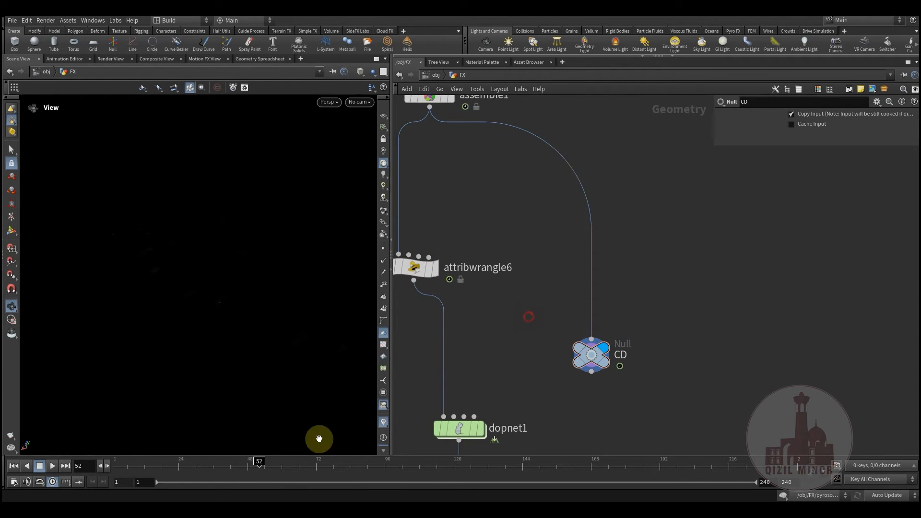
{"action": "left_click_drag", "start_coordinate": [322, 470], "coordinate": [419, 470]}
{"action": "middle_click", "coordinate": [593, 356]}
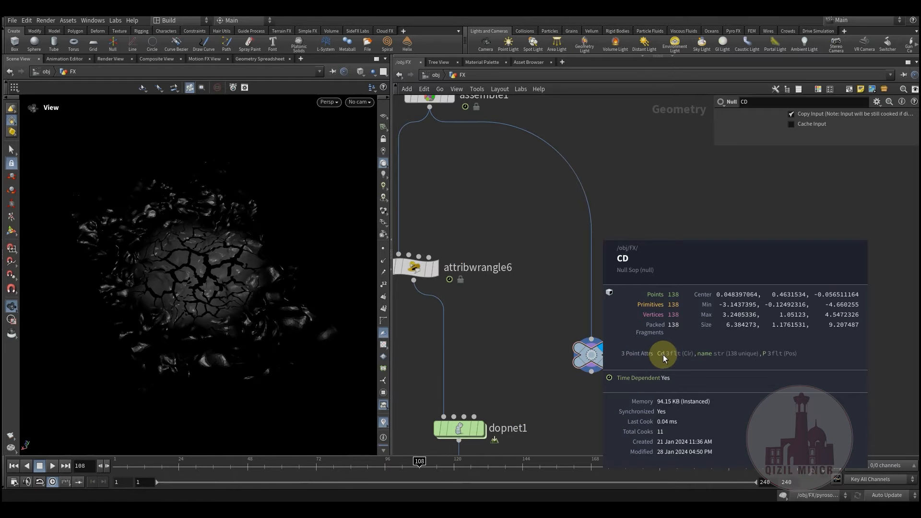
Step: Go back to frame 1, display dopnet1, and open its dynamics network
{"action": "middle_click_drag", "start_coordinate": [513, 195], "coordinate": [537, 347]}
{"action": "scroll", "coordinate": [536, 345], "scroll_direction": "down", "scroll_amount": 1}
{"action": "middle_click_drag", "start_coordinate": [544, 175], "coordinate": [552, 246]}
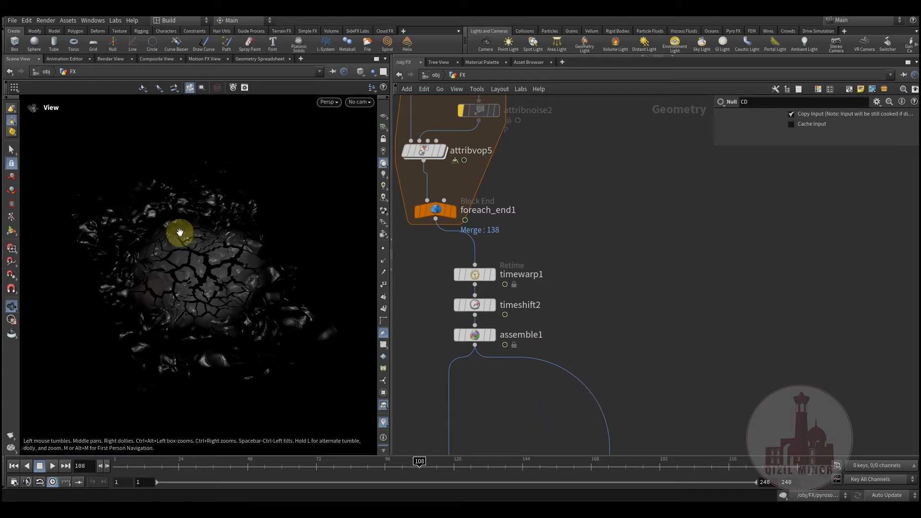
{"action": "middle_click_drag", "start_coordinate": [512, 425], "coordinate": [531, 222]}
{"action": "middle_click_drag", "start_coordinate": [527, 394], "coordinate": [522, 319]}
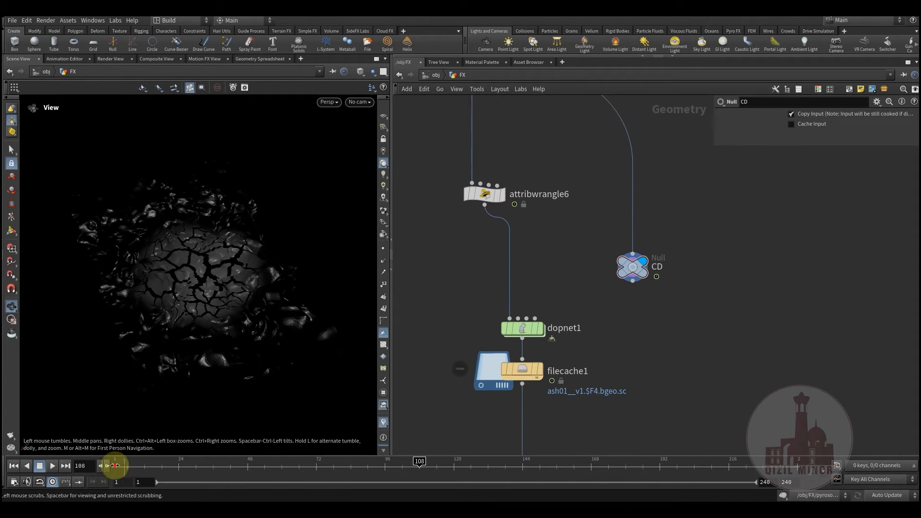
{"action": "left_click", "coordinate": [114, 464]}
{"action": "mouse_move", "coordinate": [532, 332]}
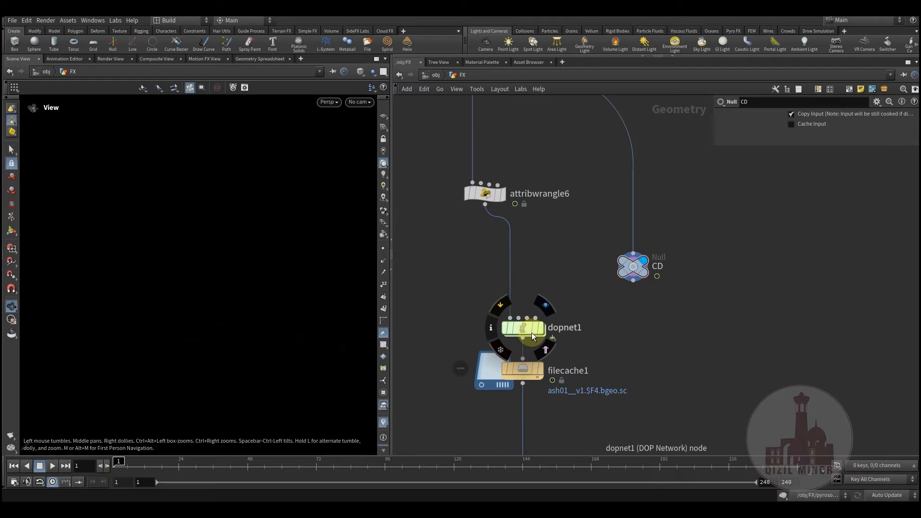
{"action": "left_click", "coordinate": [549, 309]}
{"action": "left_click", "coordinate": [524, 330]}
{"action": "middle_click_drag", "start_coordinate": [551, 275], "coordinate": [535, 295]}
{"action": "double_click", "coordinate": [509, 349]}
Step: Examine rbdpackedobject1's initial object type and how it connects with the other solver nodes
{"action": "left_click", "coordinate": [475, 298]}
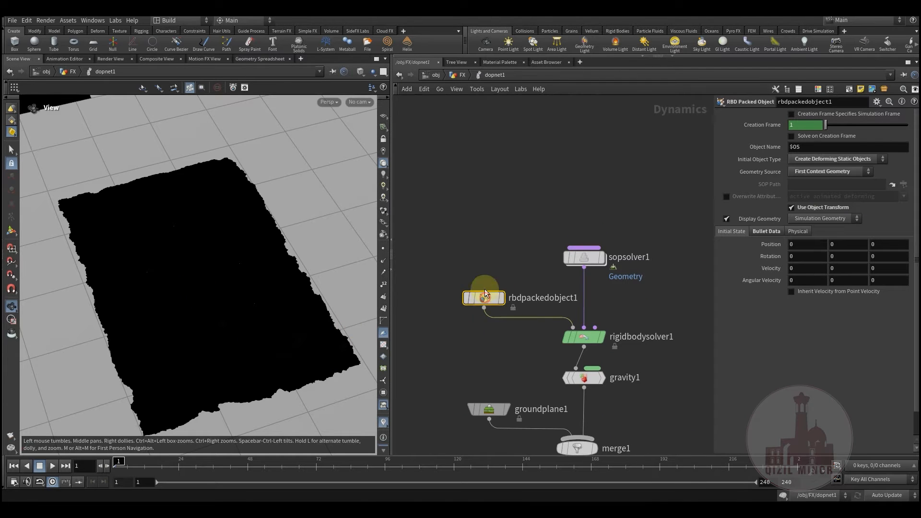
{"action": "middle_click_drag", "start_coordinate": [510, 235], "coordinate": [477, 254]}
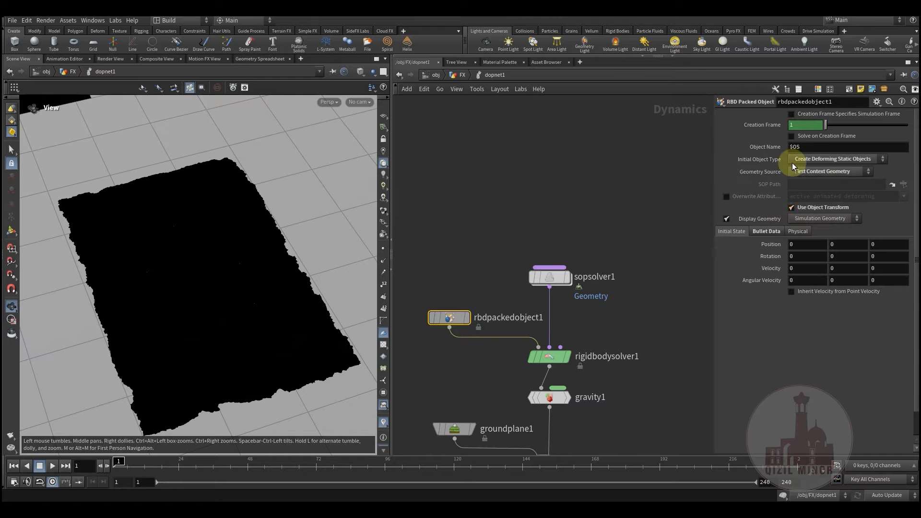
{"action": "middle_click_drag", "start_coordinate": [526, 209], "coordinate": [533, 188]}
{"action": "middle_click_drag", "start_coordinate": [651, 315], "coordinate": [605, 197]}
{"action": "left_click", "coordinate": [542, 254]}
{"action": "left_click_drag", "start_coordinate": [419, 239], "coordinate": [629, 326]}
{"action": "middle_click_drag", "start_coordinate": [573, 146], "coordinate": [531, 246]}
Step: Open sopsolver1 and examine how object_merge1 brings the CD null into its geometry network
{"action": "left_click", "coordinate": [541, 230]}
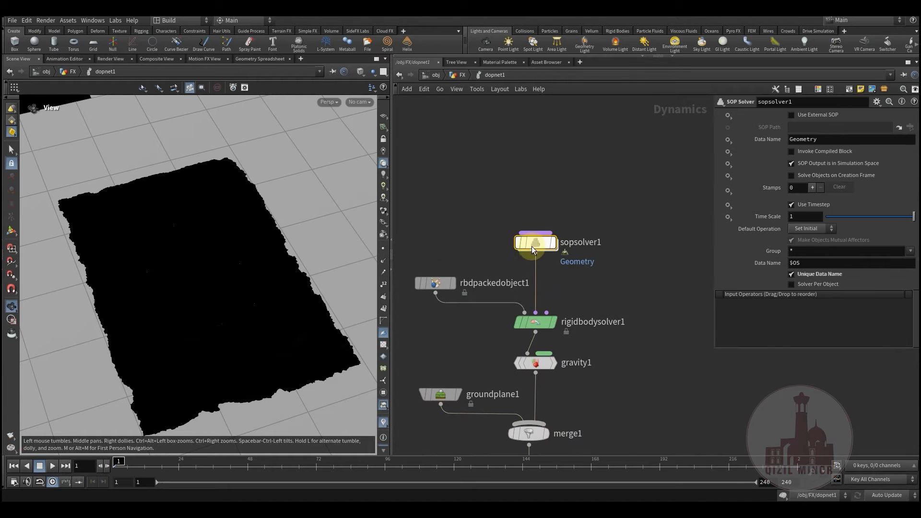
{"action": "double_click", "coordinate": [531, 246]}
{"action": "middle_click_drag", "start_coordinate": [584, 270], "coordinate": [583, 283]}
{"action": "left_click_drag", "start_coordinate": [565, 218], "coordinate": [582, 216]}
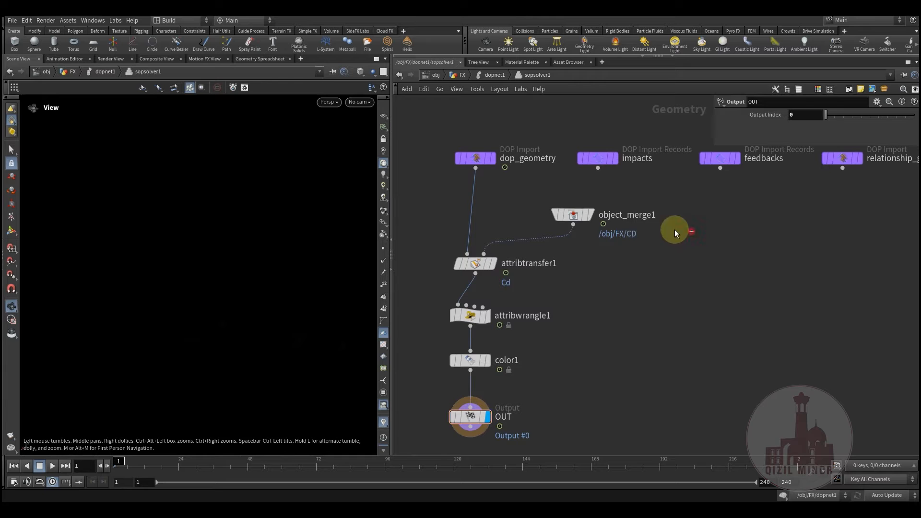
{"action": "left_click_drag", "start_coordinate": [570, 217], "coordinate": [571, 220]}
Step: Display attribtransfer1 and examine its Cd point attribute transfer
{"action": "left_click", "coordinate": [502, 248]}
{"action": "left_click", "coordinate": [480, 262]}
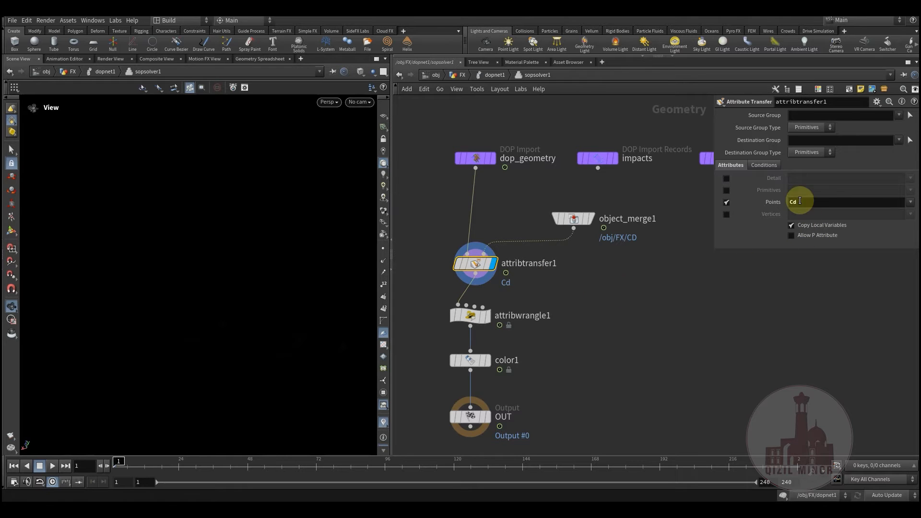
{"action": "middle_click_drag", "start_coordinate": [585, 311], "coordinate": [591, 285]}
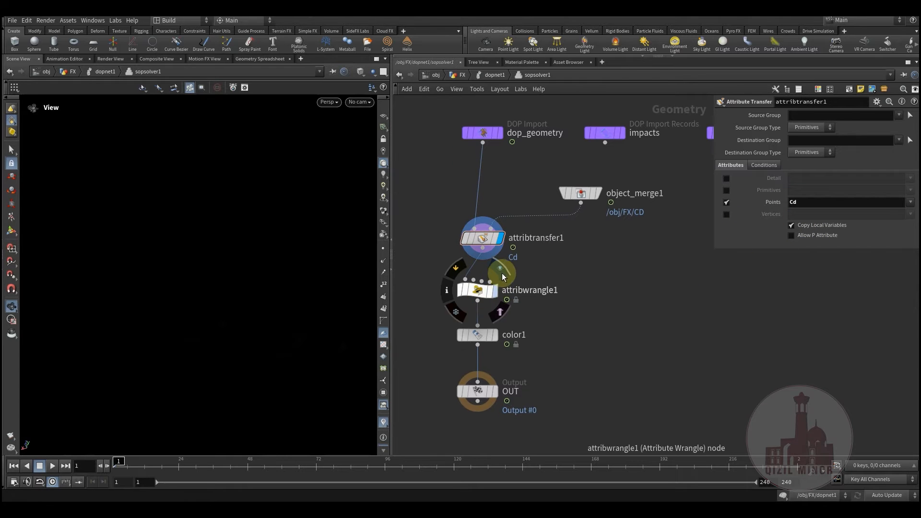
Step: Display attribwrangle1 and examine its VEX condition that activates points by their Cd value
{"action": "left_click", "coordinate": [503, 271]}
{"action": "left_click_drag", "start_coordinate": [480, 289], "coordinate": [486, 284]}
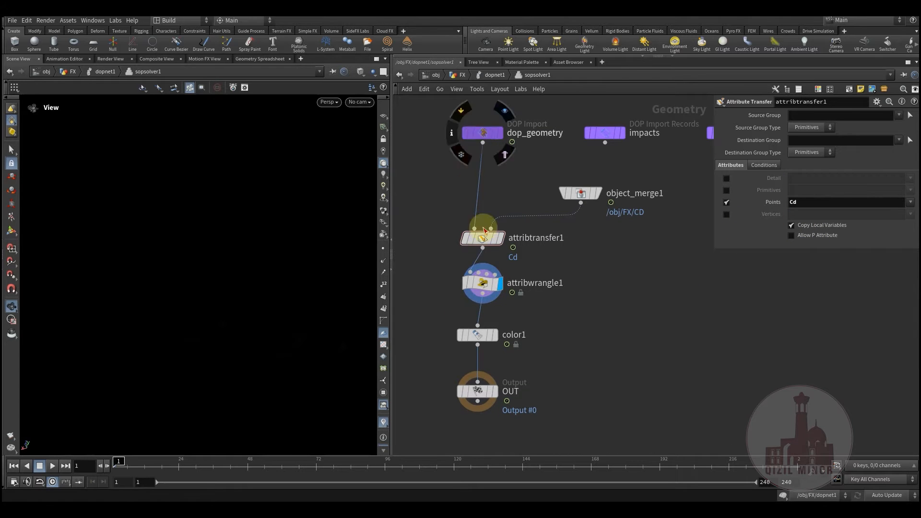
{"action": "left_click", "coordinate": [485, 287]}
{"action": "key", "text": "ctrl+a"}
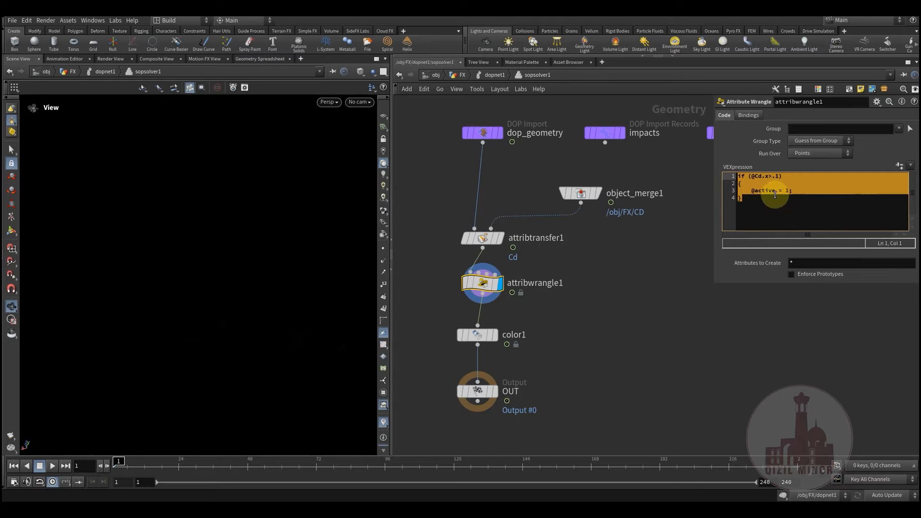
Step: Display color1 below attribwrangle1 and select it to examine its settings
{"action": "middle_click_drag", "start_coordinate": [581, 301], "coordinate": [589, 271]}
{"action": "left_click", "coordinate": [485, 306]}
{"action": "mouse_move", "coordinate": [485, 306]}
{"action": "left_mouse_down"}
{"action": "mouse_move", "coordinate": [491, 295]}
{"action": "mouse_move", "coordinate": [490, 303]}
{"action": "left_mouse_up"}
{"action": "left_click", "coordinate": [517, 285]}
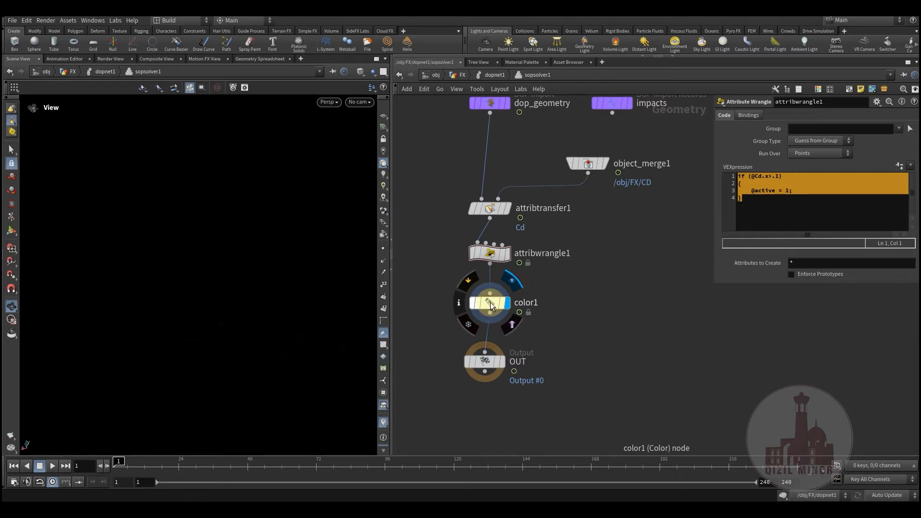
{"action": "left_click", "coordinate": [490, 302]}
Step: Display the OUT node again, recheck attribwrangle1's activation code, and return to the dopnet1 network
{"action": "middle_click_drag", "start_coordinate": [540, 298], "coordinate": [516, 322]}
{"action": "left_click", "coordinate": [480, 310]}
{"action": "left_click", "coordinate": [473, 282]}
{"action": "left_click", "coordinate": [476, 275]}
{"action": "left_click", "coordinate": [797, 211]}
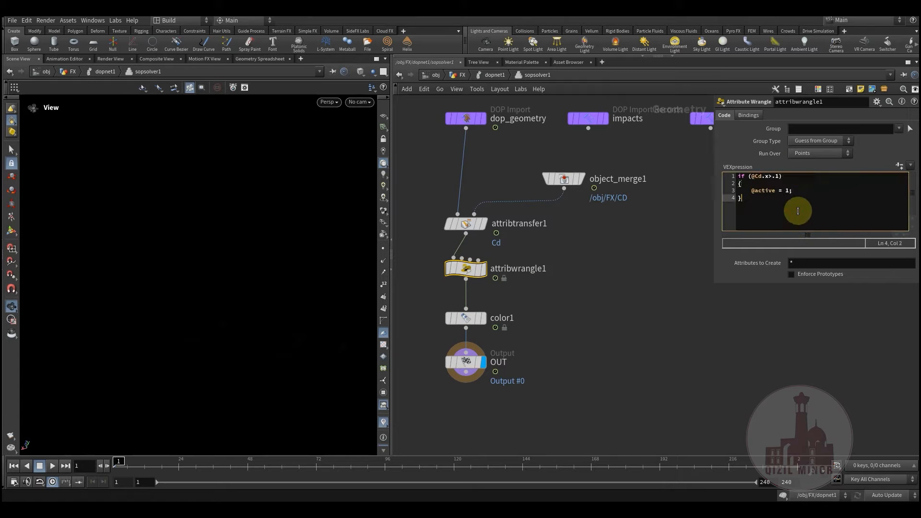
{"action": "middle_click_drag", "start_coordinate": [571, 298], "coordinate": [579, 311]}
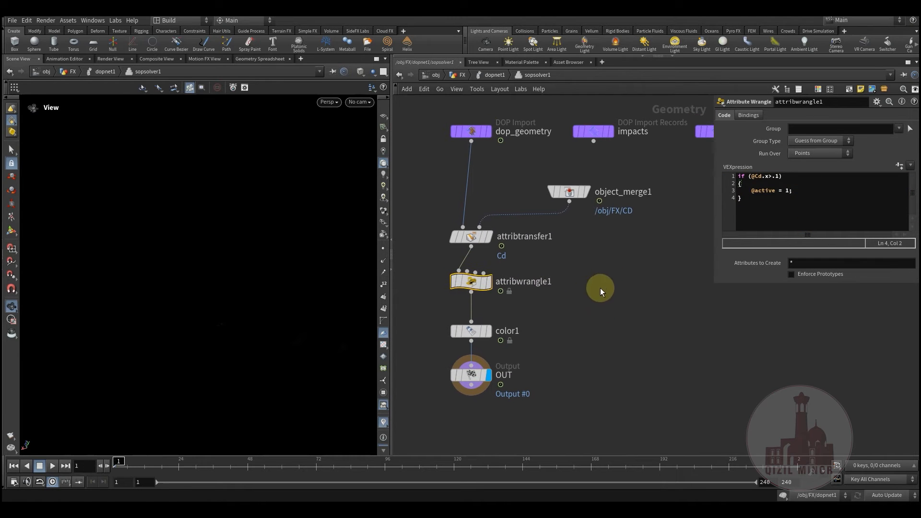
{"action": "middle_click_drag", "start_coordinate": [427, 154], "coordinate": [439, 225]}
{"action": "left_click", "coordinate": [485, 75]}
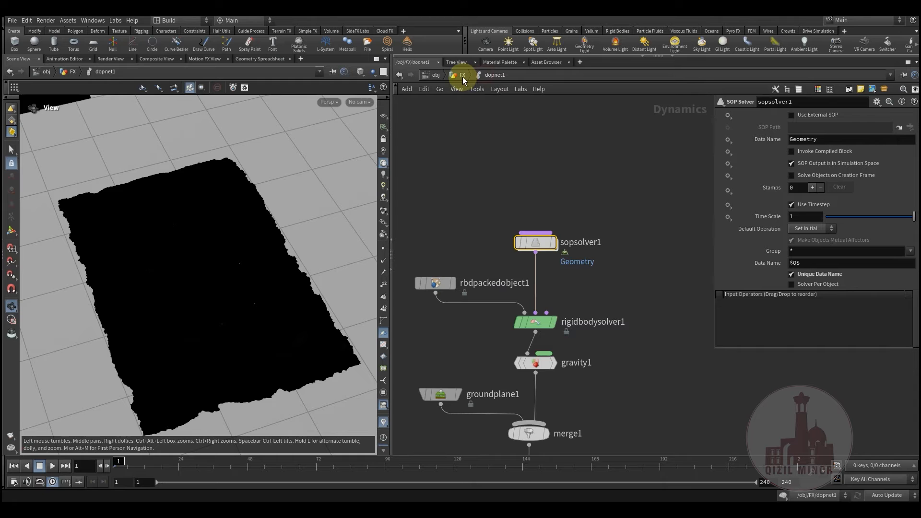
Step: Return to the FX network, check assemble1's geometry info, and set attribwrangle6 to run over Points
{"action": "middle_click_drag", "start_coordinate": [463, 167], "coordinate": [472, 150]}
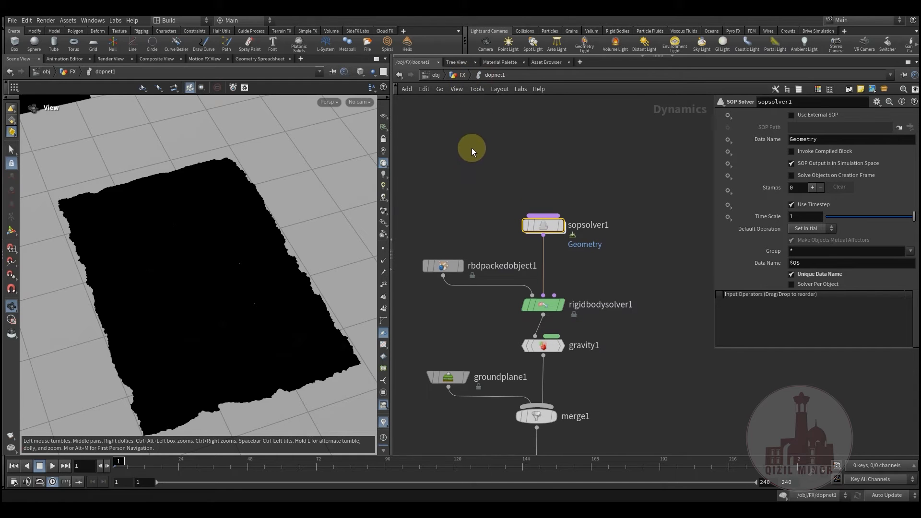
{"action": "left_click", "coordinate": [461, 75]}
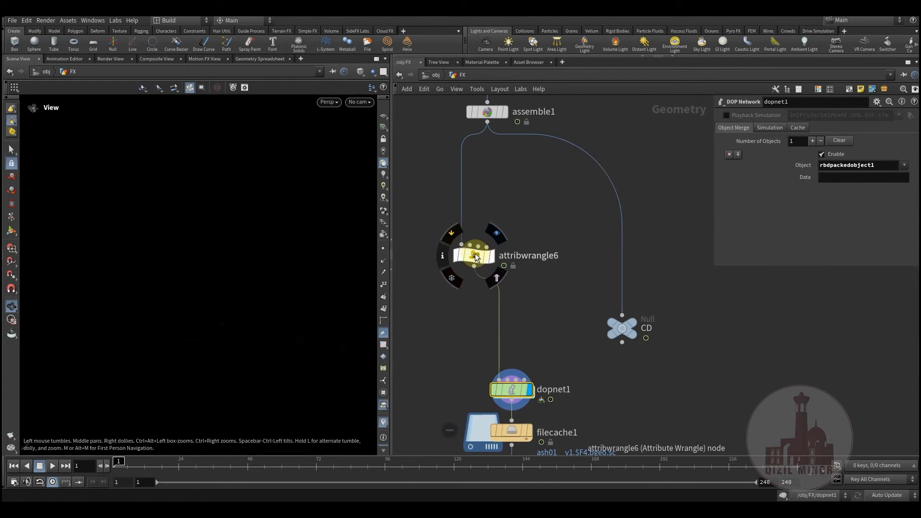
{"action": "middle_click", "coordinate": [476, 258]}
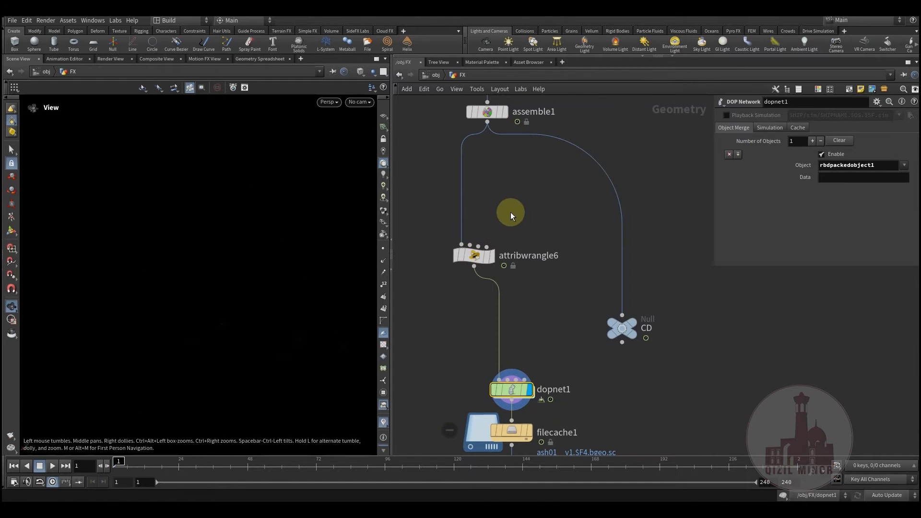
{"action": "left_click", "coordinate": [476, 259]}
{"action": "middle_click_drag", "start_coordinate": [504, 232], "coordinate": [493, 290]}
{"action": "middle_click", "coordinate": [476, 166]}
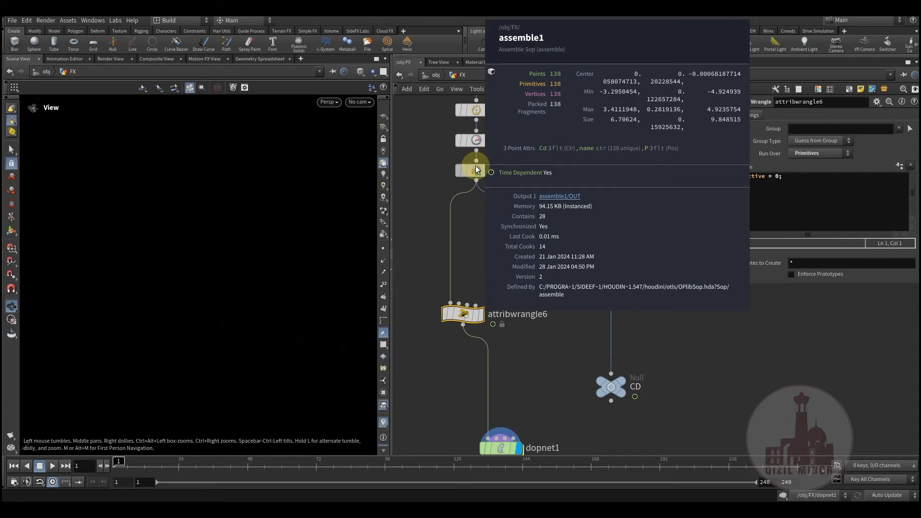
{"action": "left_click", "coordinate": [522, 260]}
{"action": "left_click", "coordinate": [816, 157]}
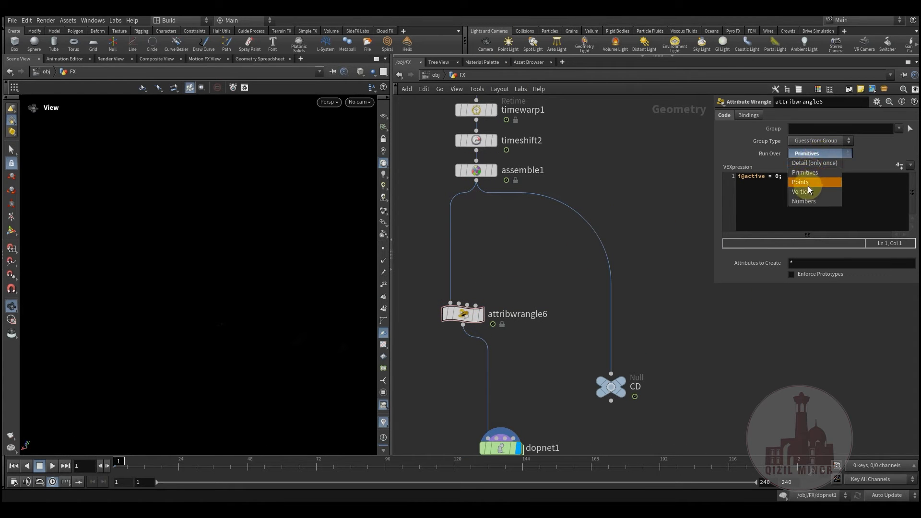
{"action": "left_click", "coordinate": [807, 186]}
Step: Select dopnet1 and run its simulation up to frame 45
{"action": "middle_click_drag", "start_coordinate": [524, 228], "coordinate": [537, 102]}
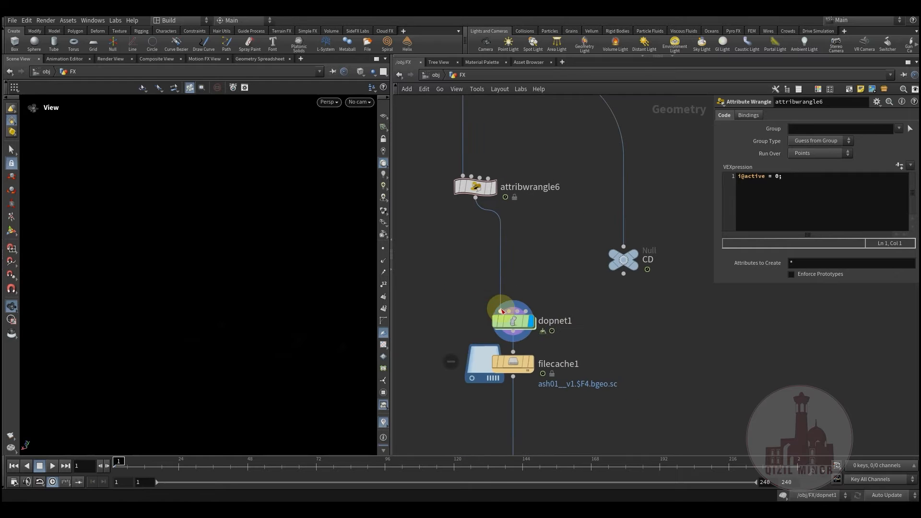
{"action": "left_click", "coordinate": [518, 323]}
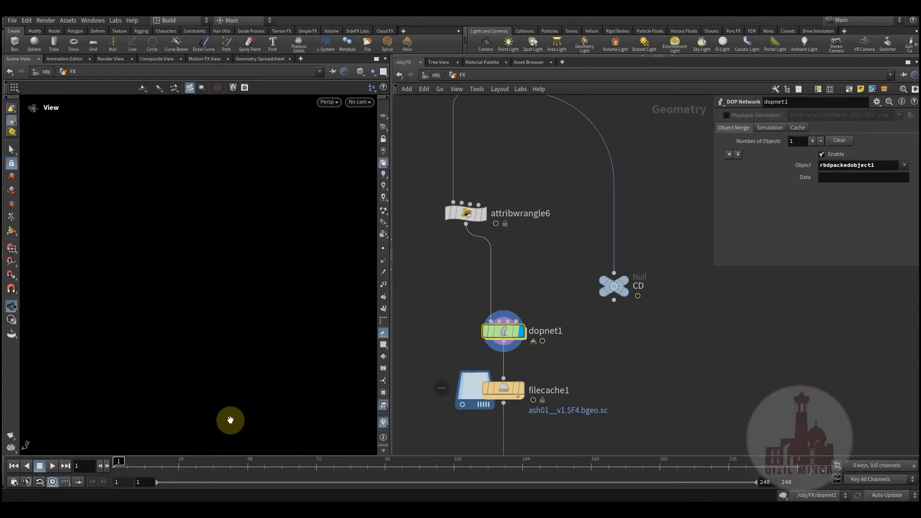
{"action": "middle_click_drag", "start_coordinate": [581, 372], "coordinate": [505, 240]}
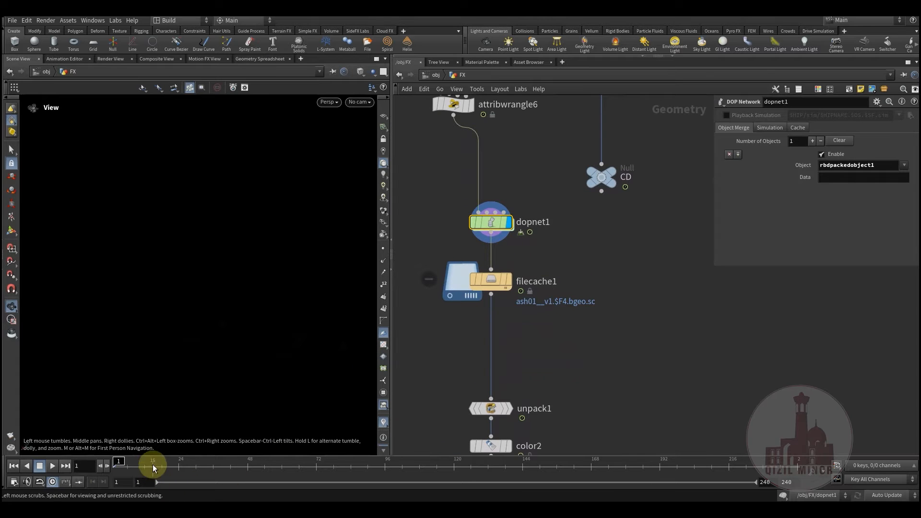
{"action": "left_click", "coordinate": [200, 468]}
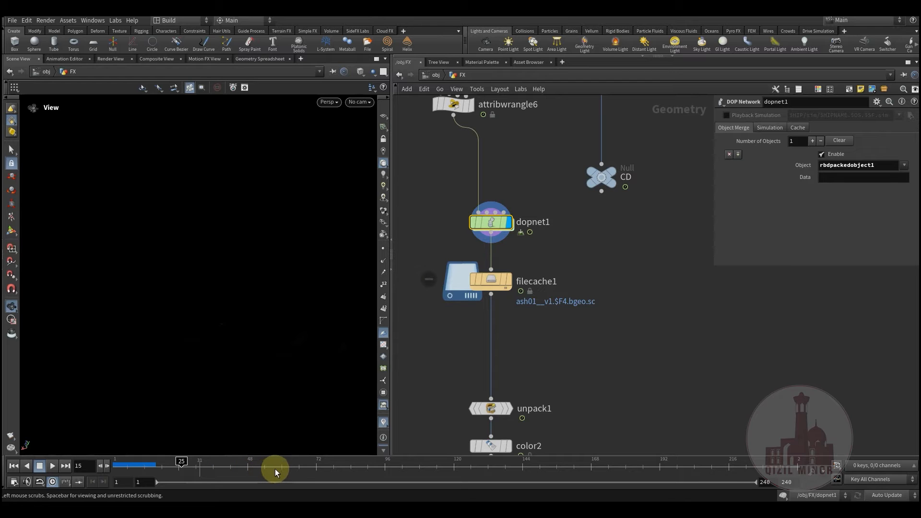
{"action": "left_click", "coordinate": [318, 468]}
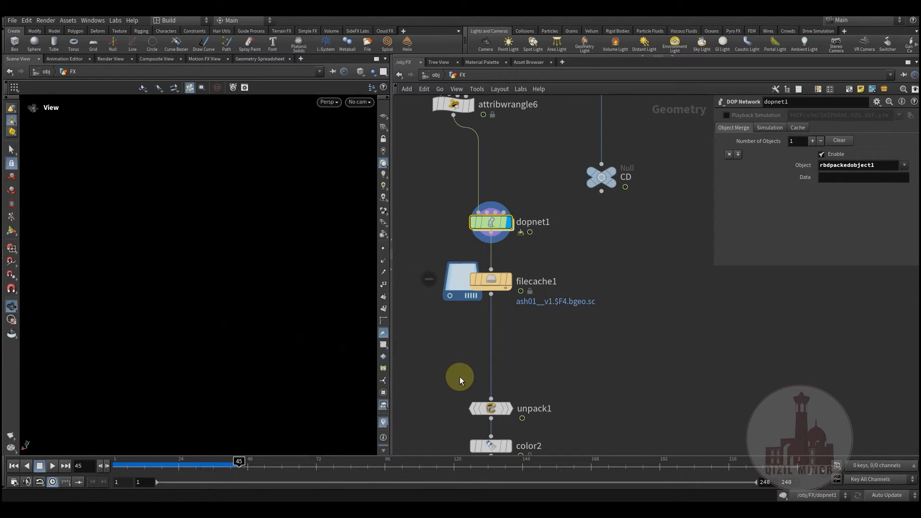
Step: Duplicate unpack1 and color2, feed the copied unpack directly from dopnet1, and display the copied color node
{"action": "middle_click_drag", "start_coordinate": [571, 326], "coordinate": [554, 281]}
{"action": "left_click_drag", "start_coordinate": [555, 333], "coordinate": [485, 395]}
{"action": "left_click_drag", "start_coordinate": [477, 360], "coordinate": [601, 305], "text": "alt"}
{"action": "left_click", "coordinate": [577, 212]}
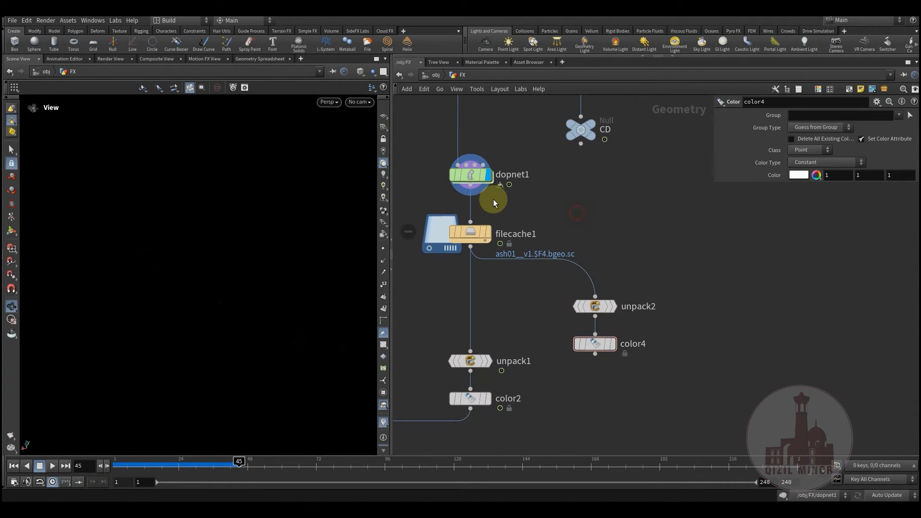
{"action": "left_click", "coordinate": [589, 280]}
{"action": "left_click", "coordinate": [649, 259]}
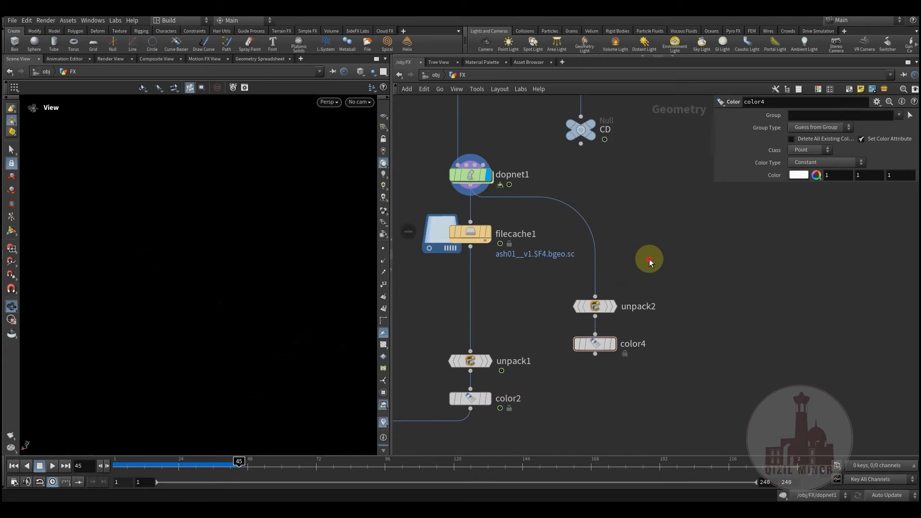
{"action": "left_click", "coordinate": [610, 344]}
Step: Simulate up to frame 101 and scrub the timeline to examine how the paper cracks open
{"action": "left_click_drag", "start_coordinate": [206, 469], "coordinate": [233, 466]}
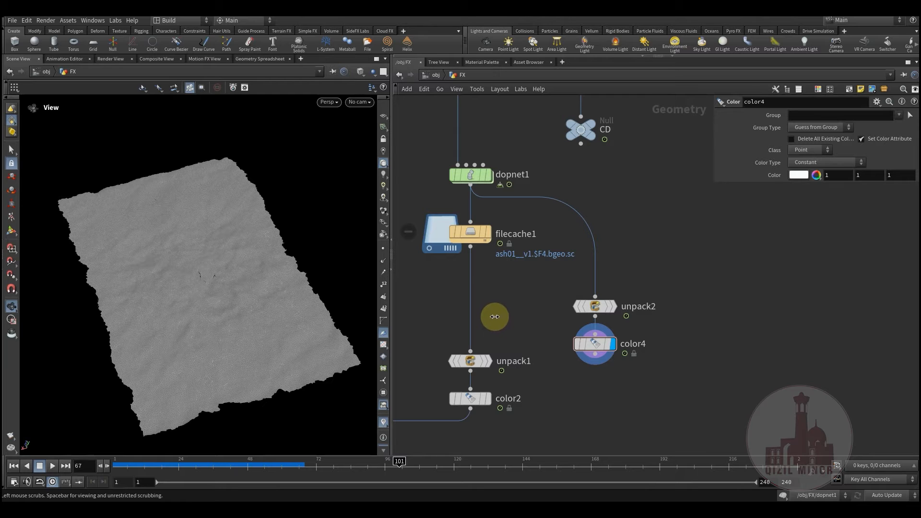
{"action": "middle_click_drag", "start_coordinate": [499, 312], "coordinate": [491, 324]}
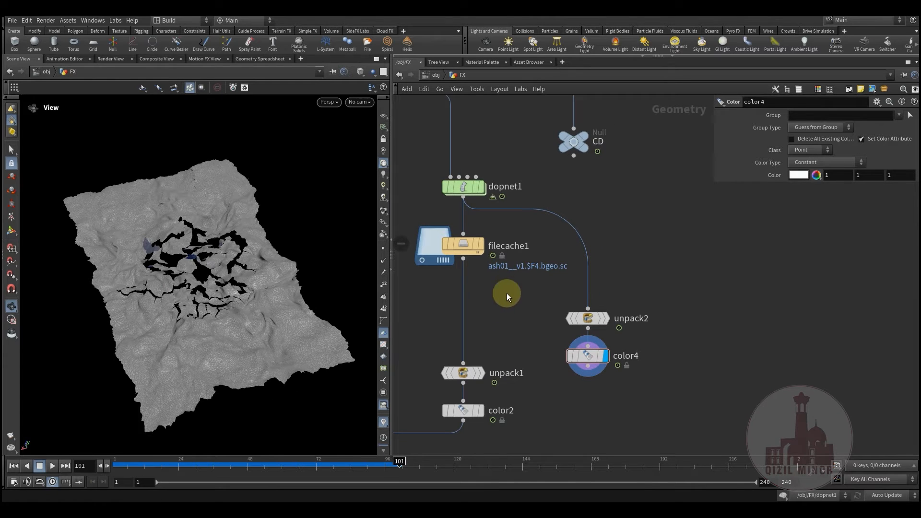
{"action": "left_click_drag", "start_coordinate": [179, 466], "coordinate": [243, 463]}
{"action": "left_click_drag", "start_coordinate": [307, 466], "coordinate": [379, 468]}
{"action": "left_click_drag", "start_coordinate": [185, 294], "coordinate": [227, 254]}
{"action": "scroll", "coordinate": [198, 291], "scroll_direction": "up", "scroll_amount": 5}
{"action": "left_click_drag", "start_coordinate": [275, 469], "coordinate": [380, 468]}
Step: Inspect the cracked center of the paper up close from several angles at frame 94
{"action": "left_click_drag", "start_coordinate": [198, 262], "coordinate": [136, 238]}
{"action": "left_click_drag", "start_coordinate": [177, 293], "coordinate": [151, 243]}
{"action": "left_click_drag", "start_coordinate": [181, 300], "coordinate": [176, 259]}
{"action": "left_click_drag", "start_coordinate": [164, 304], "coordinate": [177, 259]}
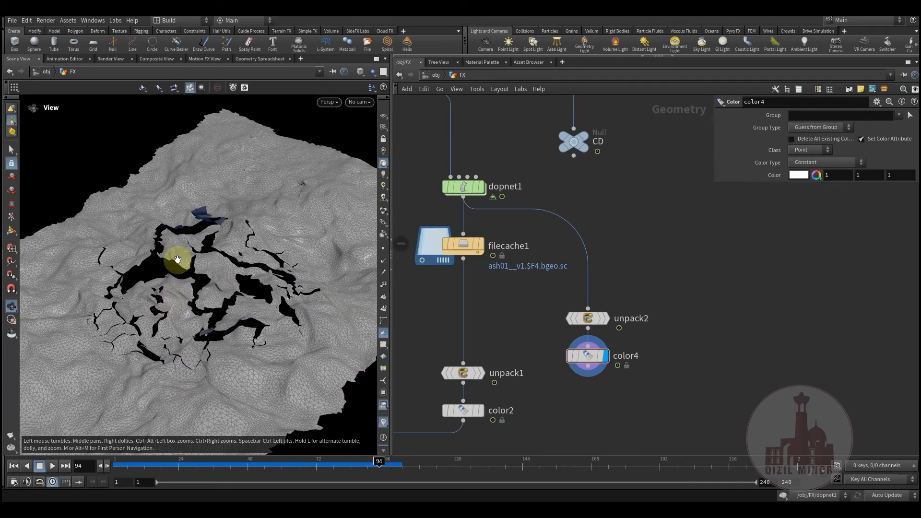
{"action": "left_click_drag", "start_coordinate": [183, 299], "coordinate": [165, 253]}
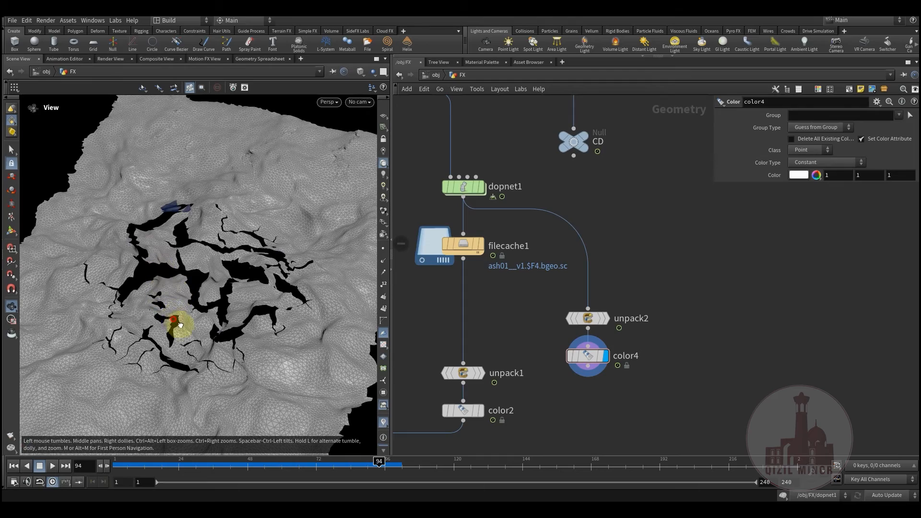
{"action": "left_click_drag", "start_coordinate": [180, 325], "coordinate": [195, 323]}
Step: Scrub the frames up to 95 repeatedly to compare how the cracked pieces detach over time
{"action": "left_click_drag", "start_coordinate": [208, 459], "coordinate": [373, 469]}
{"action": "left_click_drag", "start_coordinate": [226, 323], "coordinate": [201, 304]}
{"action": "left_click_drag", "start_coordinate": [298, 466], "coordinate": [364, 469]}
{"action": "left_click_drag", "start_coordinate": [145, 304], "coordinate": [187, 377]}
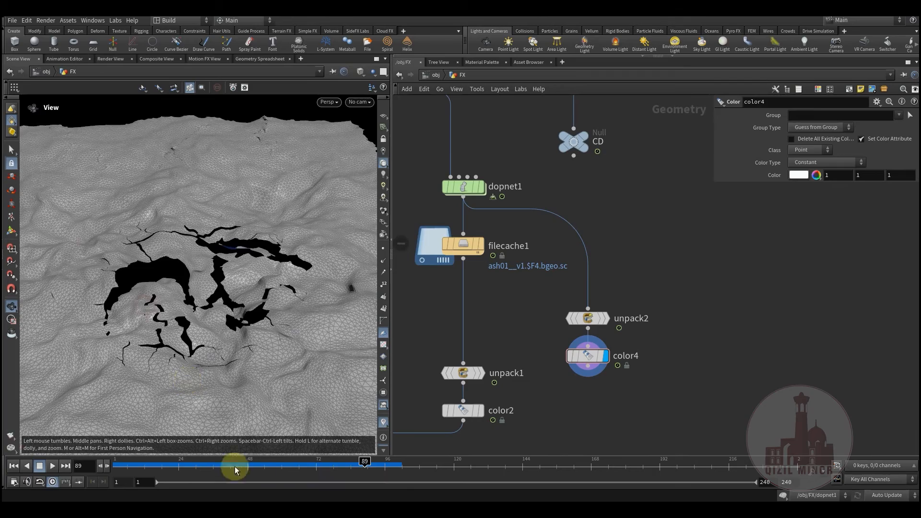
{"action": "left_click_drag", "start_coordinate": [294, 464], "coordinate": [337, 466]}
{"action": "mouse_move", "coordinate": [371, 472]}
{"action": "left_mouse_down"}
{"action": "mouse_move", "coordinate": [391, 474]}
{"action": "mouse_move", "coordinate": [381, 472]}
{"action": "left_mouse_up"}
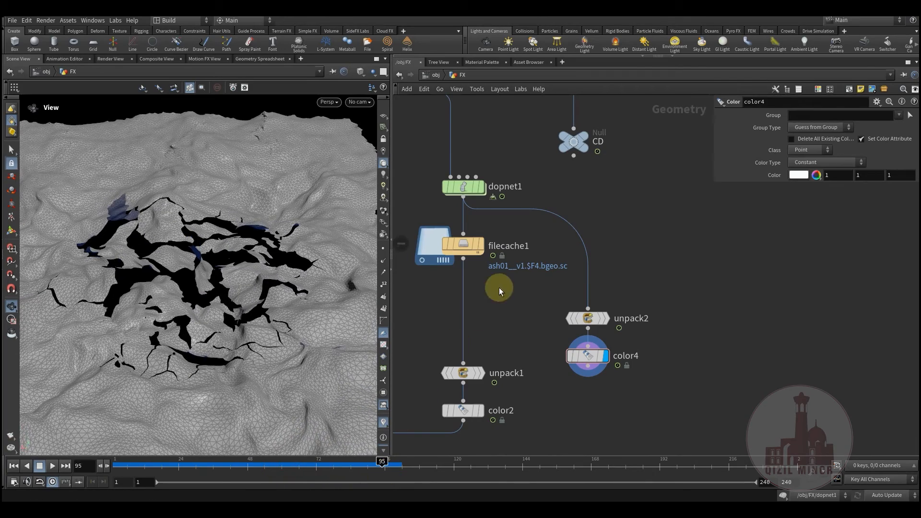
{"action": "middle_click_drag", "start_coordinate": [499, 287], "coordinate": [494, 321]}
{"action": "mouse_move", "coordinate": [165, 273]}
{"action": "left_mouse_down"}
{"action": "mouse_move", "coordinate": [165, 294]}
{"action": "mouse_move", "coordinate": [206, 316]}
{"action": "mouse_move", "coordinate": [220, 294]}
{"action": "mouse_move", "coordinate": [258, 278]}
{"action": "mouse_move", "coordinate": [244, 294]}
{"action": "mouse_move", "coordinate": [216, 291]}
{"action": "mouse_move", "coordinate": [214, 308]}
{"action": "mouse_move", "coordinate": [195, 298]}
{"action": "mouse_move", "coordinate": [189, 312]}
{"action": "mouse_move", "coordinate": [204, 318]}
{"action": "left_mouse_up"}
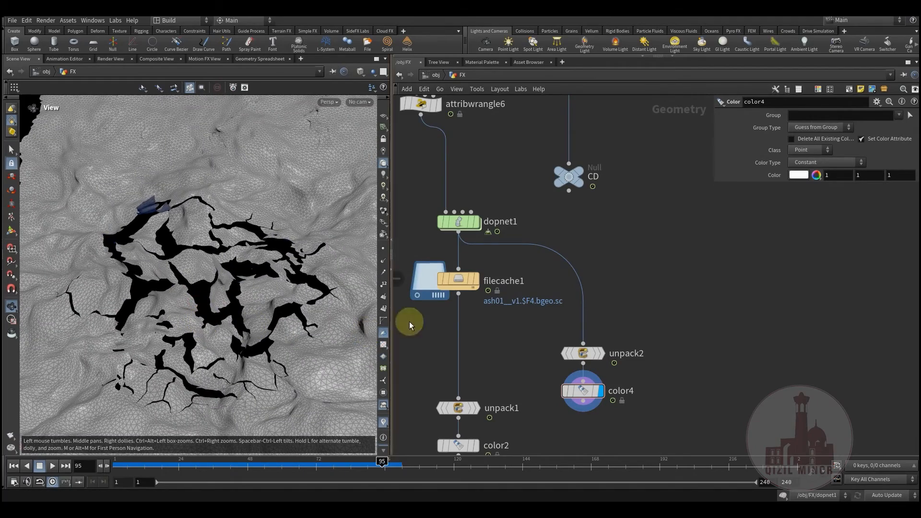
Step: Check filecache1's settings, display color2, and scrub the whole sheet's breakup up to frame 161
{"action": "left_click", "coordinate": [460, 281]}
{"action": "middle_click_drag", "start_coordinate": [497, 326], "coordinate": [503, 232]}
{"action": "left_click", "coordinate": [486, 337]}
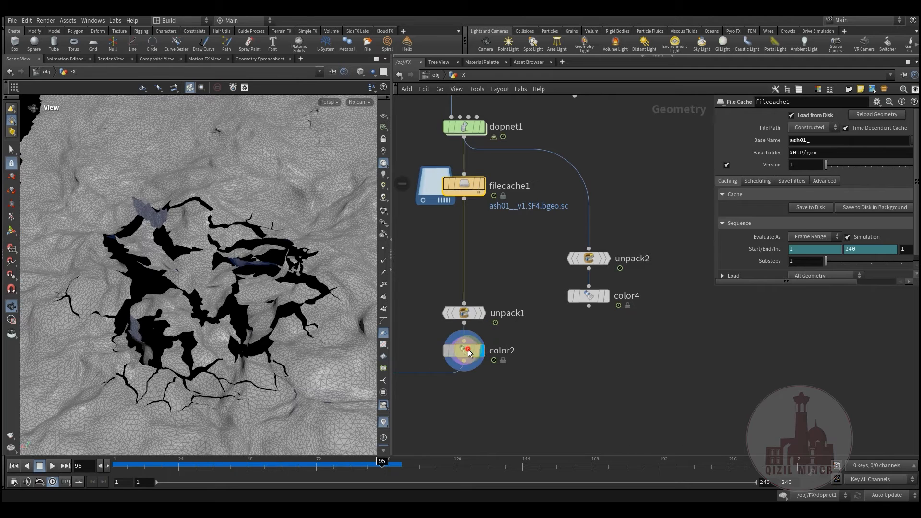
{"action": "left_click", "coordinate": [466, 351]}
{"action": "right_click_drag", "start_coordinate": [285, 317], "coordinate": [197, 384]}
{"action": "left_click_drag", "start_coordinate": [147, 475], "coordinate": [440, 478]}
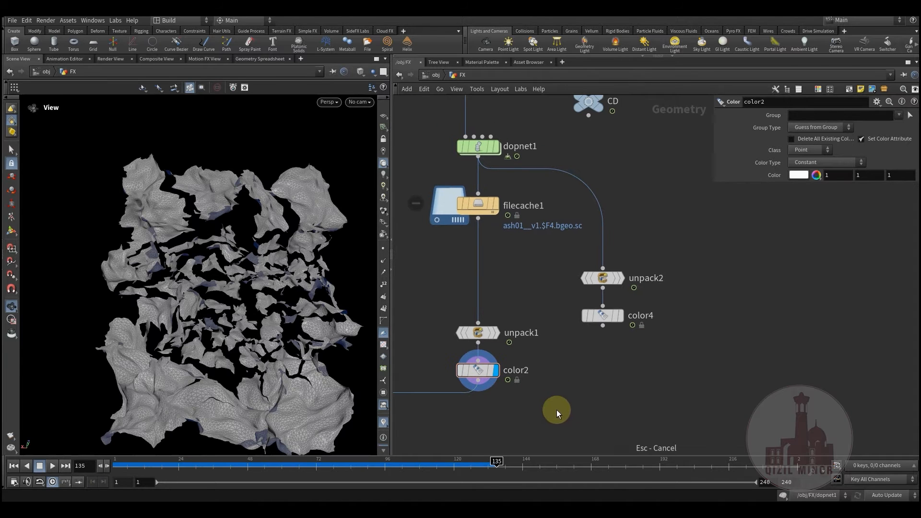
{"action": "middle_click_drag", "start_coordinate": [641, 377], "coordinate": [677, 333]}
{"action": "left_click_drag", "start_coordinate": [245, 469], "coordinate": [571, 477]}
{"action": "scroll", "coordinate": [550, 336], "scroll_direction": "down", "scroll_amount": 5}
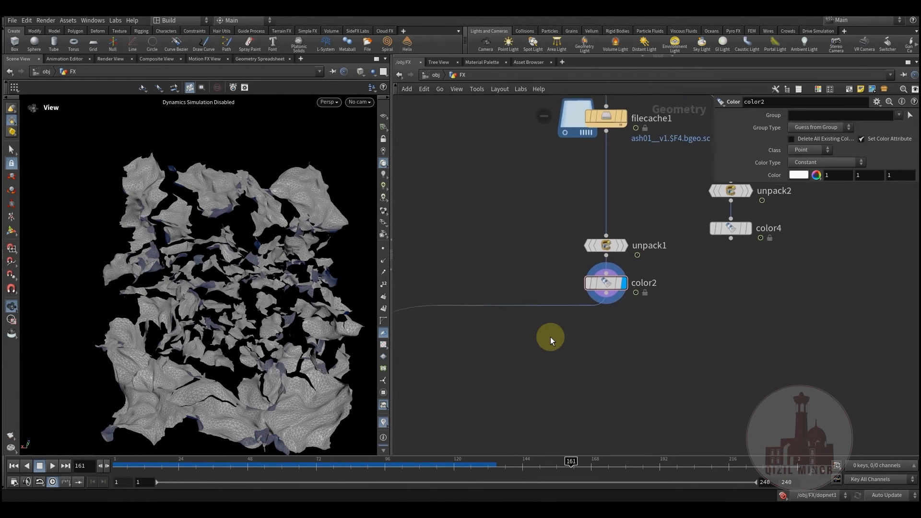
Step: Follow the network from unpack1 and color2 to null4 and survey the noise and attribute nodes below it
{"action": "left_click_drag", "start_coordinate": [548, 253], "coordinate": [657, 340]}
{"action": "middle_click_drag", "start_coordinate": [471, 390], "coordinate": [545, 232]}
{"action": "scroll", "coordinate": [494, 254], "scroll_direction": "up", "scroll_amount": 3}
{"action": "scroll", "coordinate": [494, 255], "scroll_direction": "up", "scroll_amount": 1}
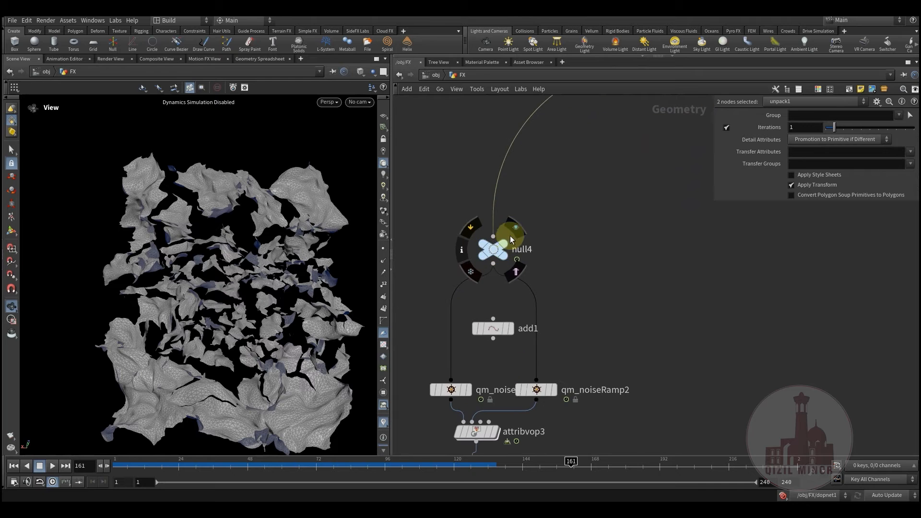
{"action": "left_click", "coordinate": [500, 255]}
{"action": "middle_click_drag", "start_coordinate": [505, 291], "coordinate": [510, 258]}
{"action": "middle_click_drag", "start_coordinate": [583, 352], "coordinate": [550, 267]}
{"action": "scroll", "coordinate": [549, 267], "scroll_direction": "down", "scroll_amount": 2}
{"action": "scroll", "coordinate": [549, 267], "scroll_direction": "down", "scroll_amount": 1}
{"action": "middle_click_drag", "start_coordinate": [586, 312], "coordinate": [612, 329]}
{"action": "scroll", "coordinate": [559, 219], "scroll_direction": "up", "scroll_amount": 2}
Step: Display qm_noiseRamp1, view its ramp settings, and scrub to frame 99 to examine the spreading burn edge
{"action": "mouse_move", "coordinate": [472, 321]}
{"action": "middle_click_drag", "start_coordinate": [603, 270], "coordinate": [603, 291]}
{"action": "left_click", "coordinate": [496, 307]}
{"action": "left_click", "coordinate": [484, 330]}
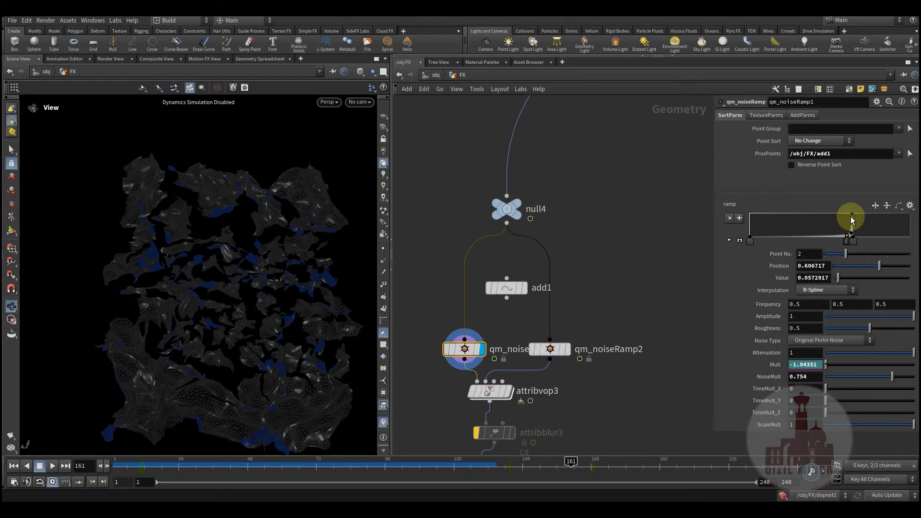
{"action": "left_click_drag", "start_coordinate": [174, 470], "coordinate": [333, 466]}
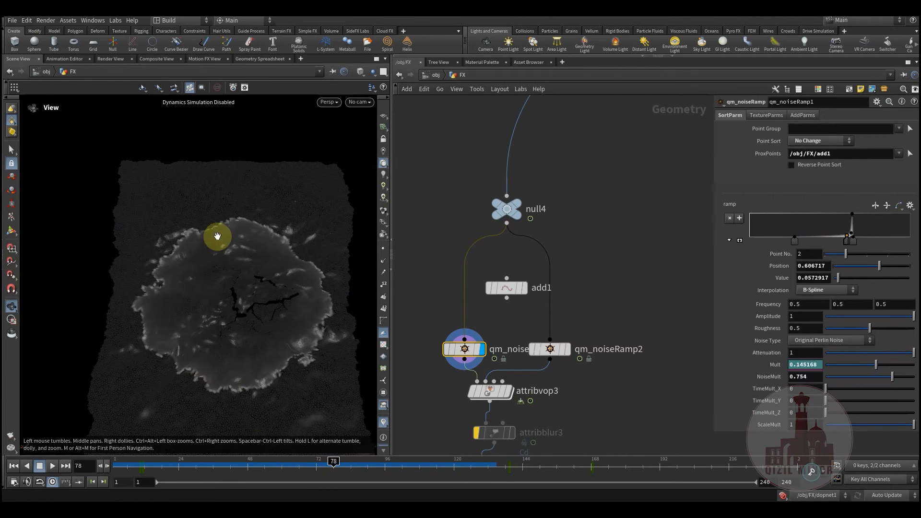
{"action": "left_click_drag", "start_coordinate": [154, 470], "coordinate": [342, 470]}
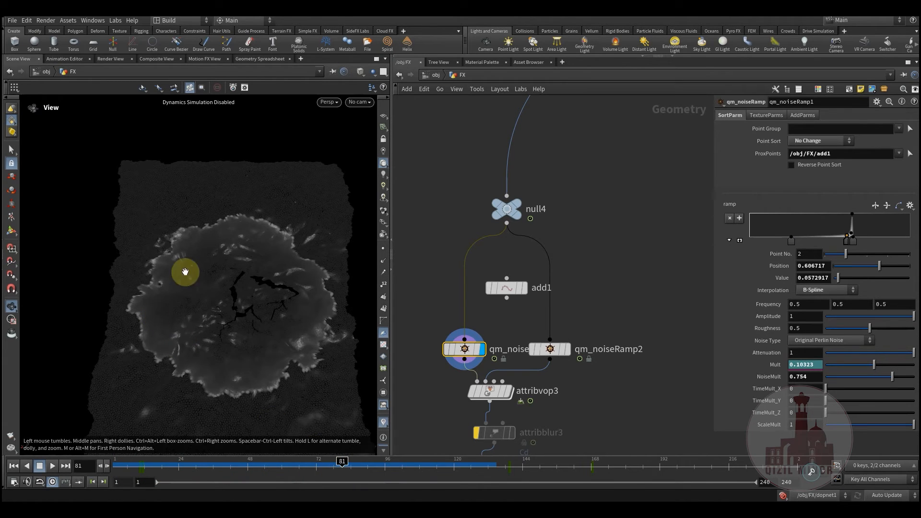
{"action": "middle_click_drag", "start_coordinate": [594, 303], "coordinate": [578, 240]}
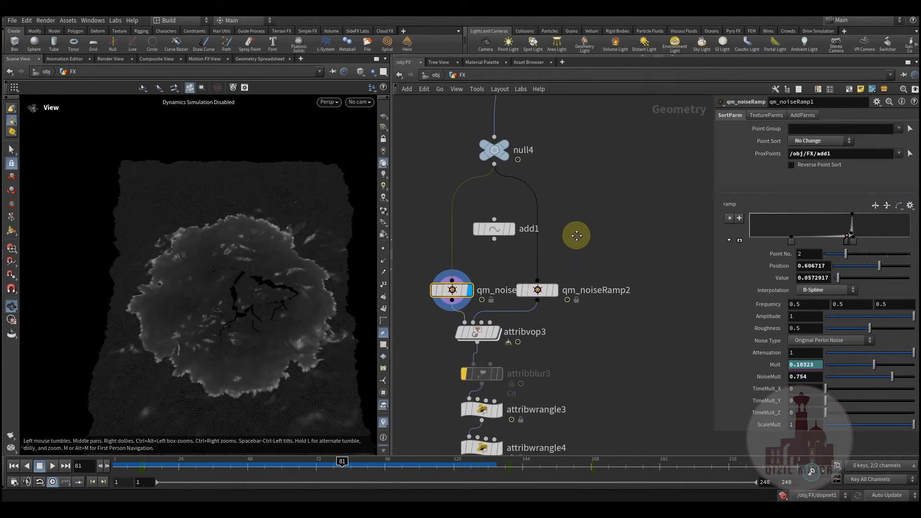
{"action": "left_click_drag", "start_coordinate": [178, 467], "coordinate": [394, 477]}
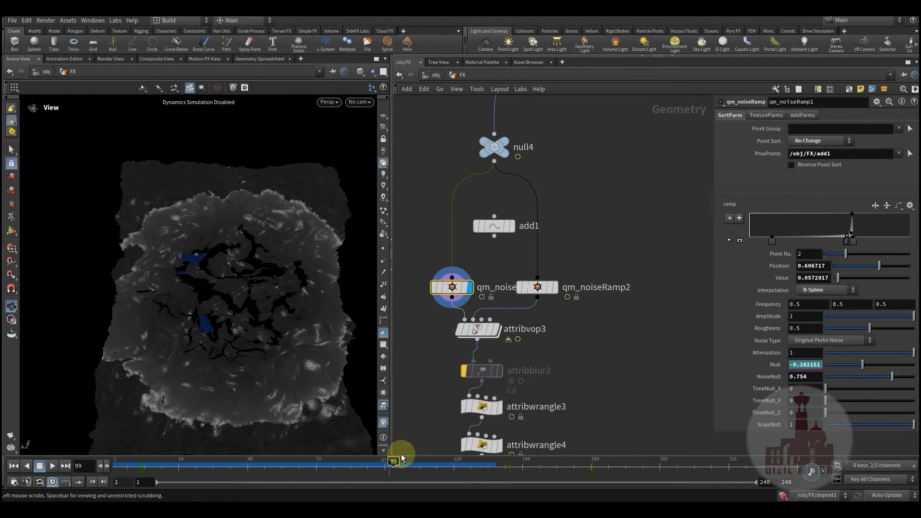
Step: Display qm_noiseRamp2, view its ramp settings, and scrub to frame 84 to examine its dark burn mask
{"action": "left_click", "coordinate": [561, 265]}
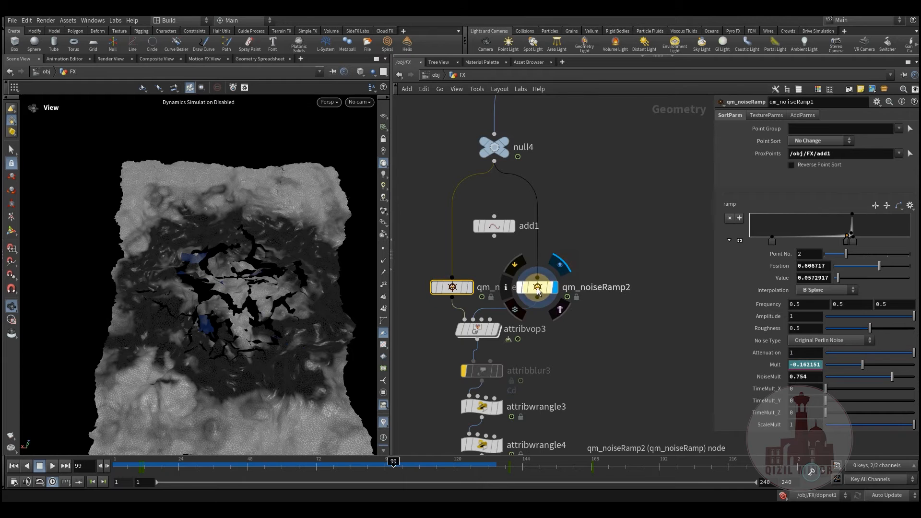
{"action": "left_click", "coordinate": [538, 288]}
{"action": "left_click_drag", "start_coordinate": [160, 465], "coordinate": [180, 468]}
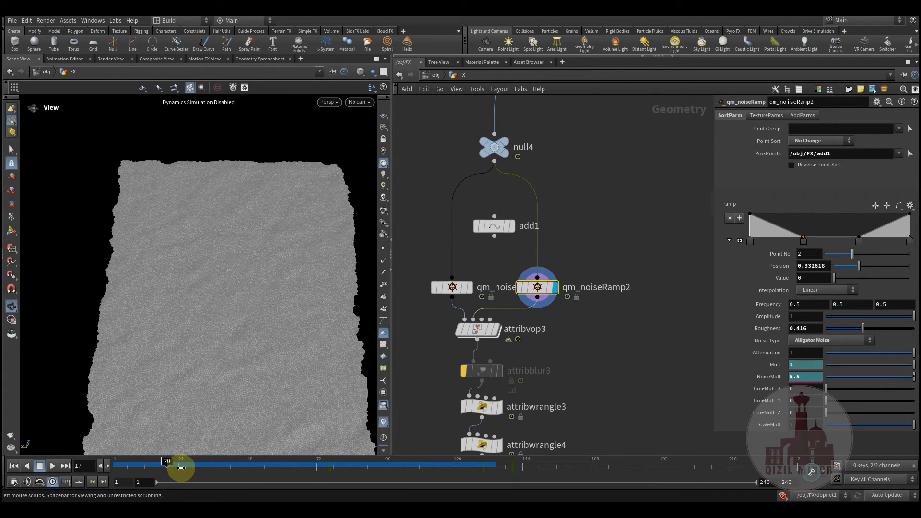
{"action": "left_click_drag", "start_coordinate": [259, 471], "coordinate": [351, 477]}
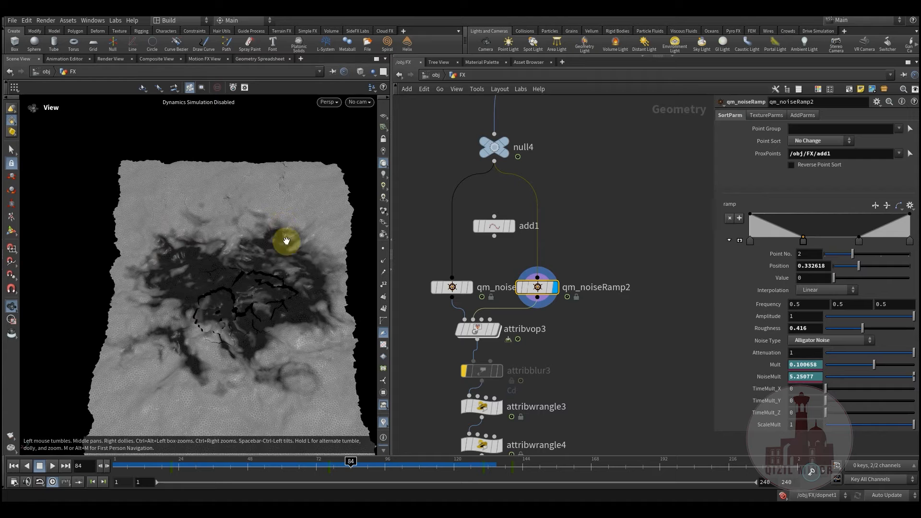
{"action": "left_click_drag", "start_coordinate": [286, 241], "coordinate": [274, 225]}
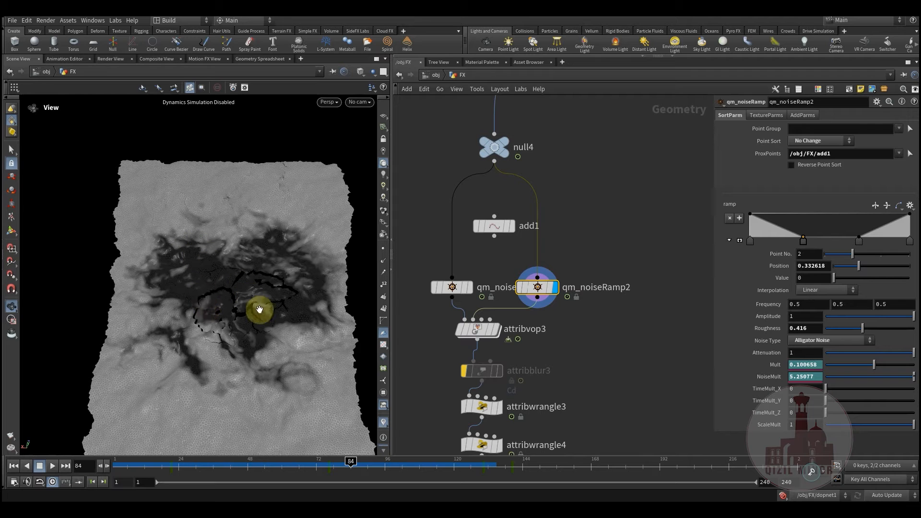
Step: Recheck qm_noiseRamp1, then display attribvop3 and scrub to frame 108 to examine the combined noise masks
{"action": "left_click", "coordinate": [470, 288]}
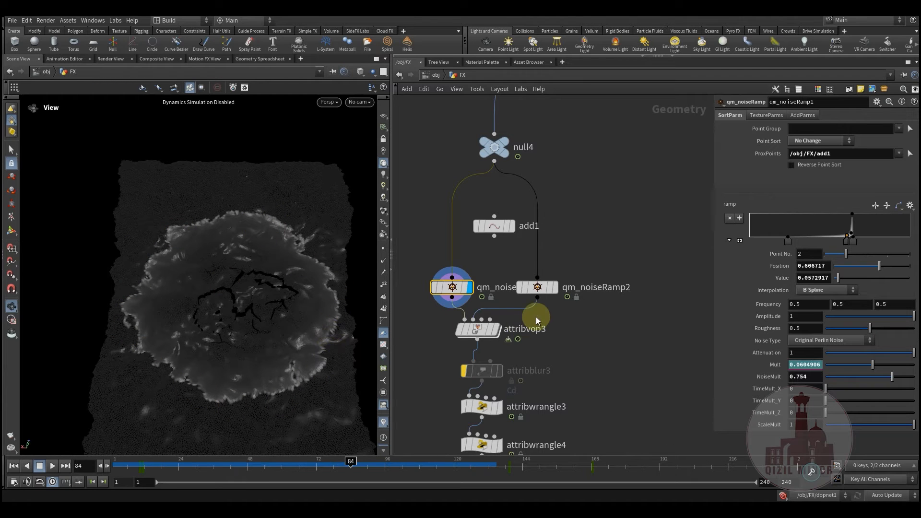
{"action": "left_click", "coordinate": [491, 330]}
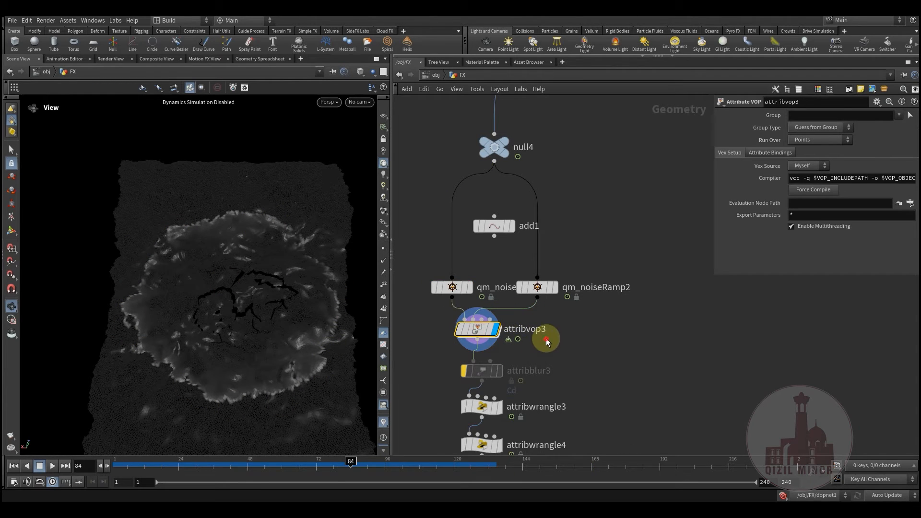
{"action": "left_click_drag", "start_coordinate": [131, 469], "coordinate": [421, 469]}
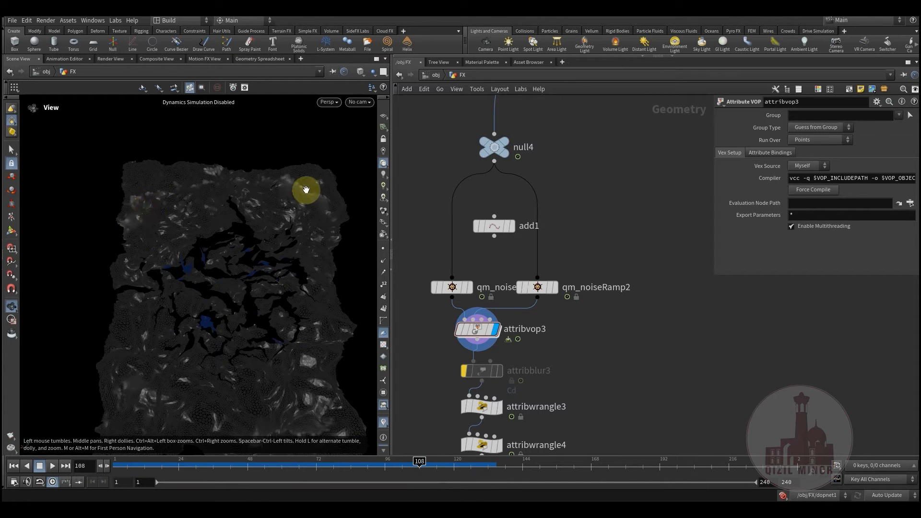
Step: Display attribwrangle3 below the blur node and read its VEX expression that derives temperature from the point colour
{"action": "left_click_drag", "start_coordinate": [195, 364], "coordinate": [219, 381]}
{"action": "middle_click_drag", "start_coordinate": [612, 340], "coordinate": [608, 240]}
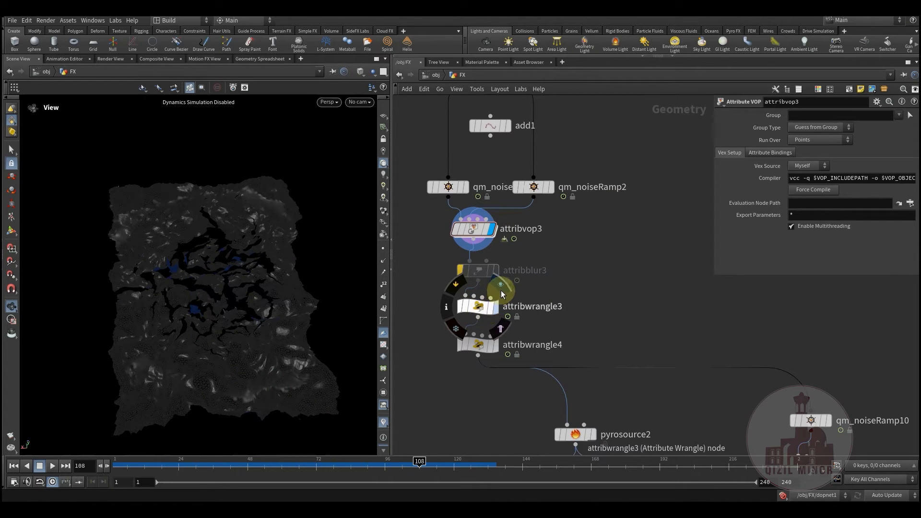
{"action": "left_click", "coordinate": [480, 309]}
{"action": "middle_click_drag", "start_coordinate": [574, 293], "coordinate": [553, 313]}
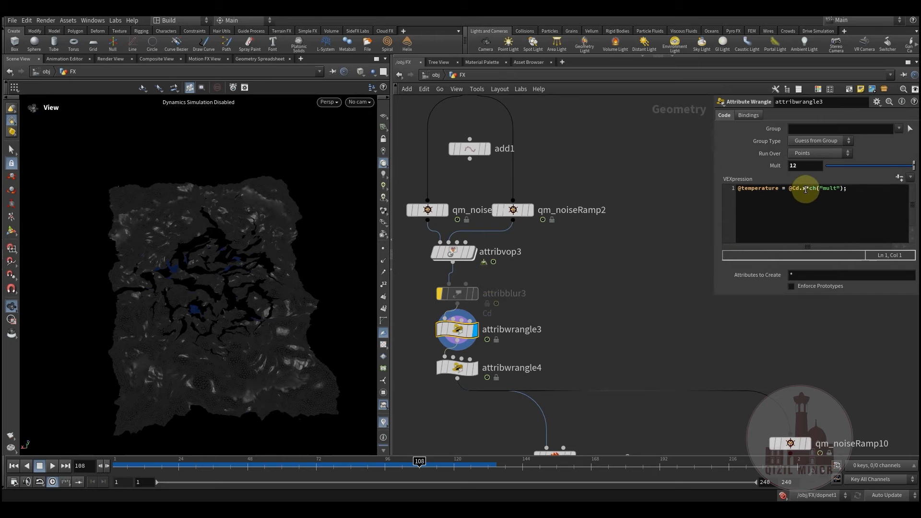
Step: Follow the network down to pyrosourcespread1 under pyrosource2 and view its temperature change and diffusion settings
{"action": "middle_click_drag", "start_coordinate": [570, 268], "coordinate": [587, 231]}
{"action": "middle_click_drag", "start_coordinate": [580, 323], "coordinate": [551, 214]}
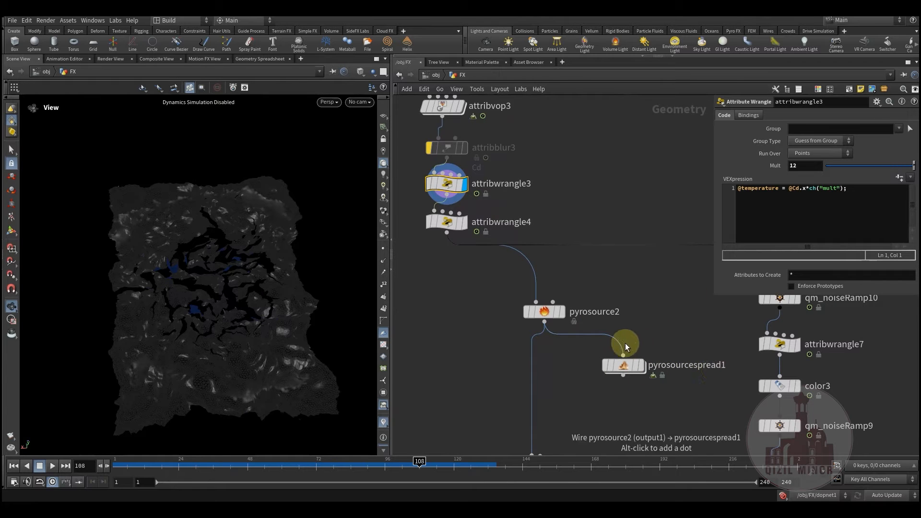
{"action": "left_click", "coordinate": [621, 381]}
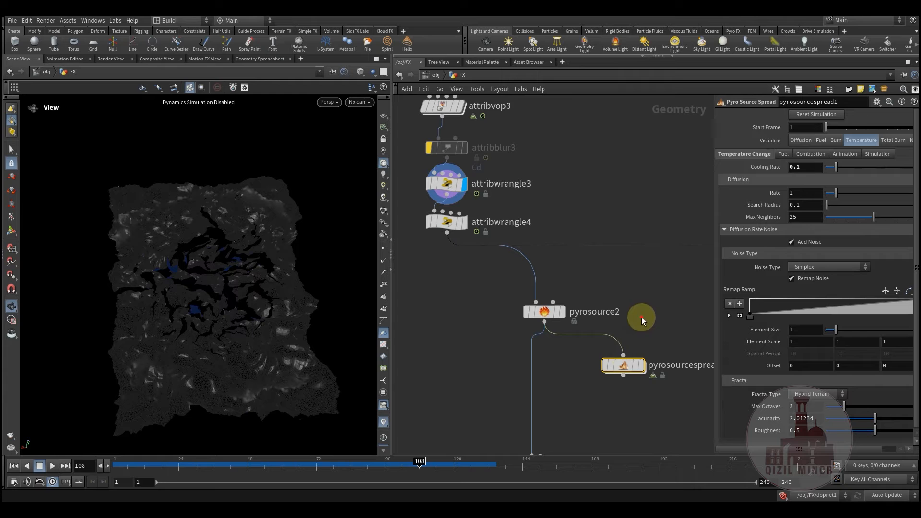
{"action": "middle_click_drag", "start_coordinate": [634, 325], "coordinate": [582, 308]}
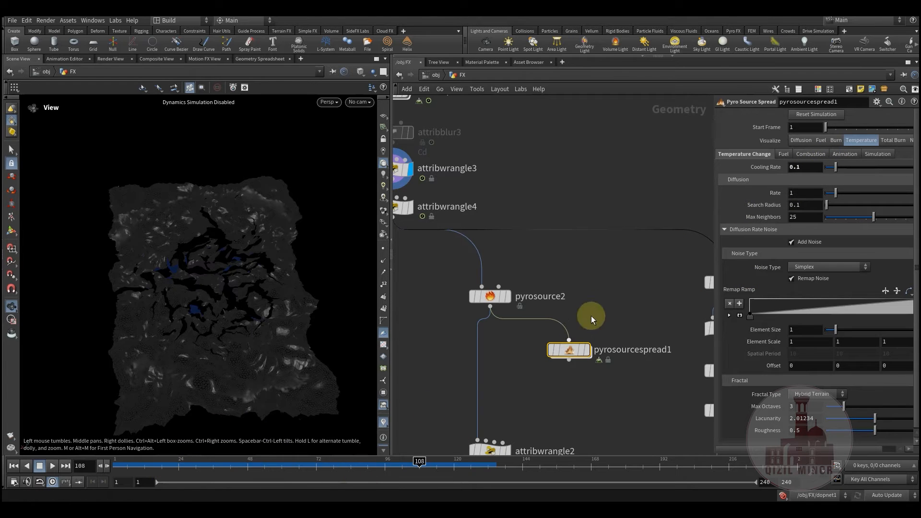
Step: Return to attribwrangle3's settings and scrub to frame 61 to examine the burn mask that drives temperature
{"action": "middle_click_drag", "start_coordinate": [469, 170], "coordinate": [543, 295]}
{"action": "left_click", "coordinate": [459, 293]}
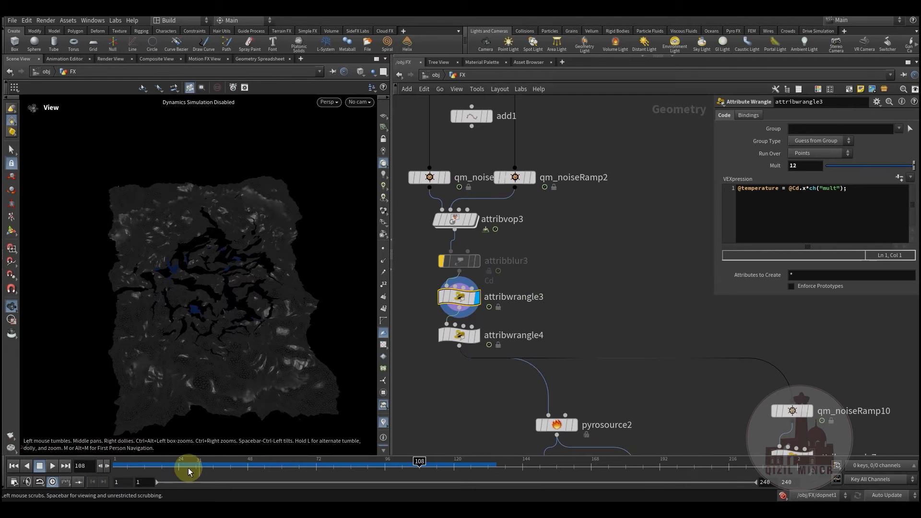
{"action": "left_click_drag", "start_coordinate": [144, 465], "coordinate": [180, 466]}
{"action": "left_click_drag", "start_coordinate": [235, 466], "coordinate": [284, 465]}
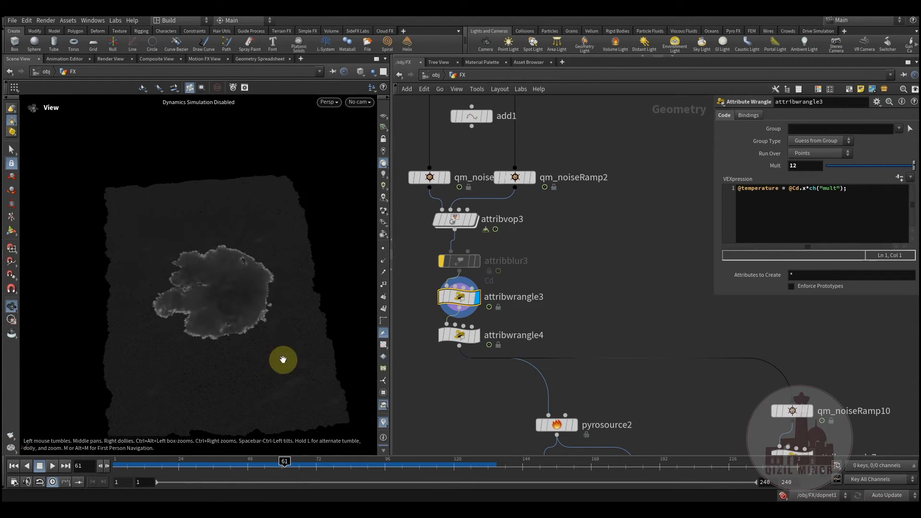
Step: View the ramp and noise settings of qm_noiseRamp1 while keeping attribwrangle3 displayed, and compare them with the burn edge
{"action": "middle_click_drag", "start_coordinate": [451, 195], "coordinate": [458, 235]}
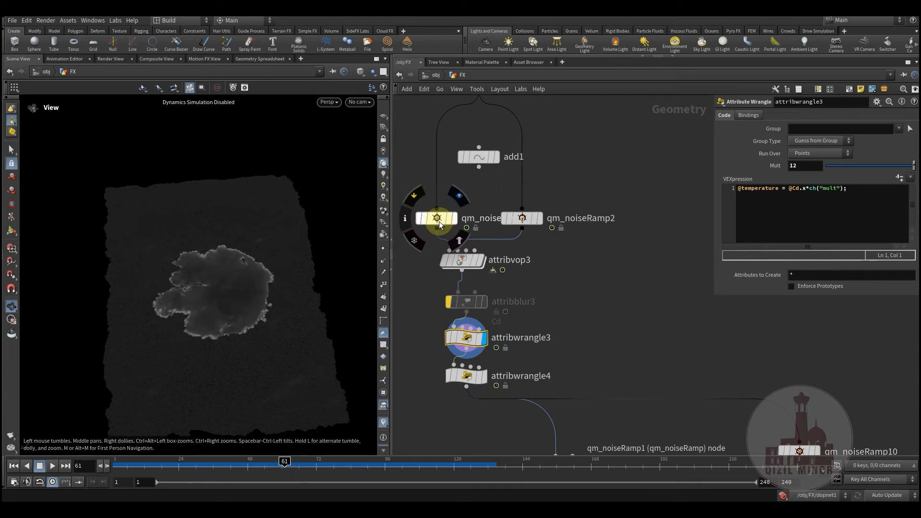
{"action": "left_click", "coordinate": [437, 221]}
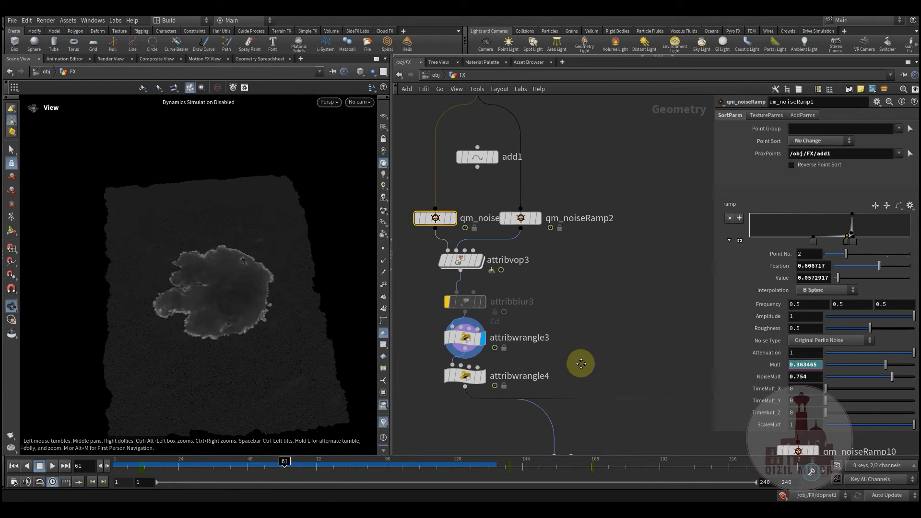
{"action": "middle_click_drag", "start_coordinate": [582, 362], "coordinate": [581, 292]}
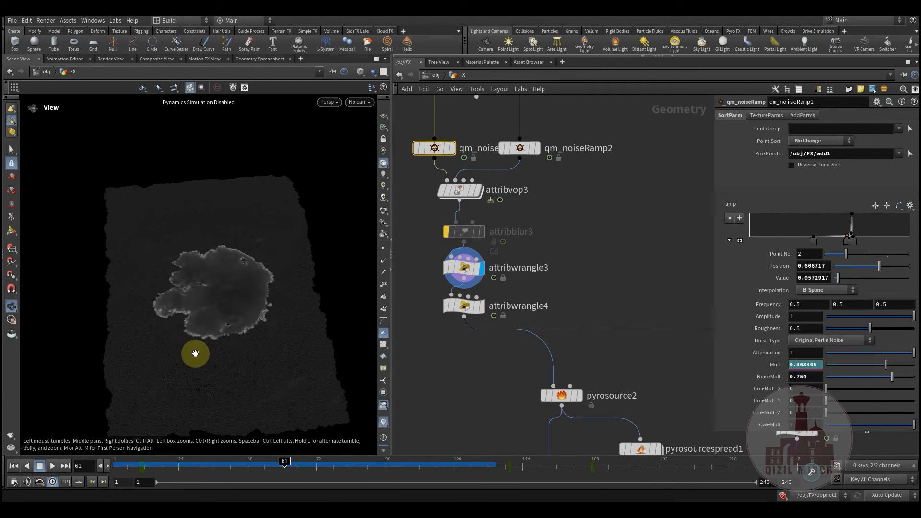
Step: Display attribwrangle4 and examine the VEX expressions of attribwrangle3 and attribwrangle4
{"action": "left_click", "coordinate": [467, 307]}
{"action": "middle_click_drag", "start_coordinate": [548, 310], "coordinate": [555, 270]}
{"action": "middle_click_drag", "start_coordinate": [516, 332], "coordinate": [516, 345]}
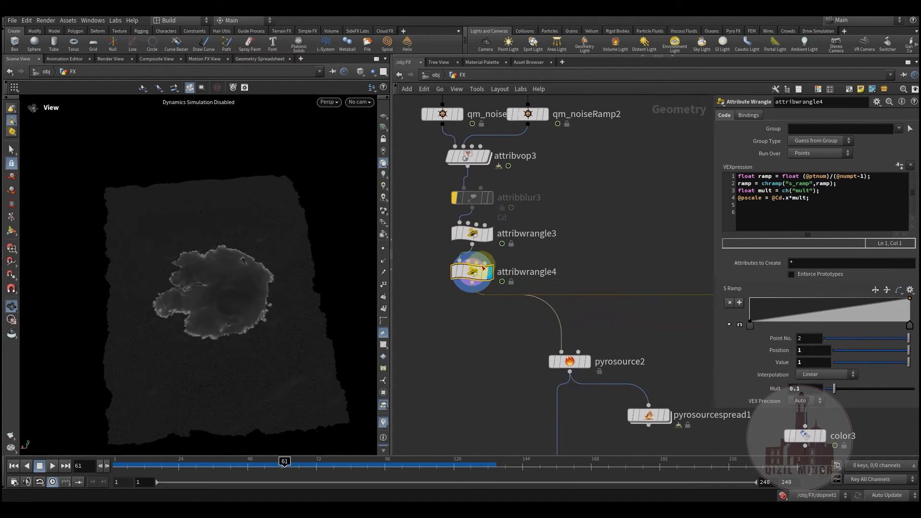
{"action": "left_click", "coordinate": [472, 234]}
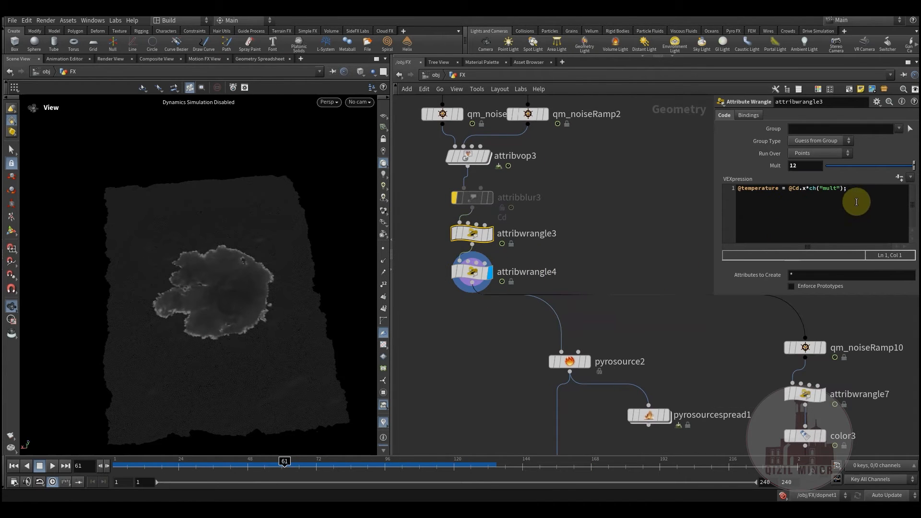
{"action": "left_click", "coordinate": [470, 271]}
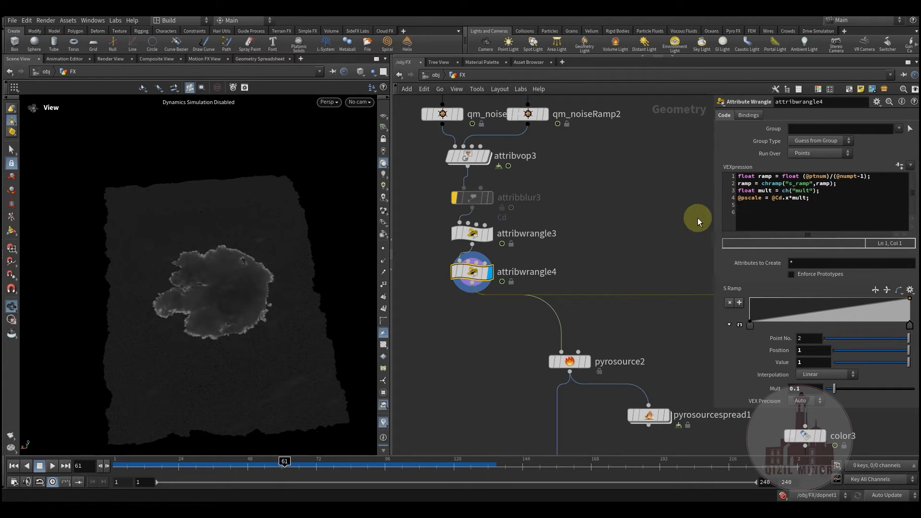
{"action": "middle_click_drag", "start_coordinate": [492, 156], "coordinate": [498, 208]}
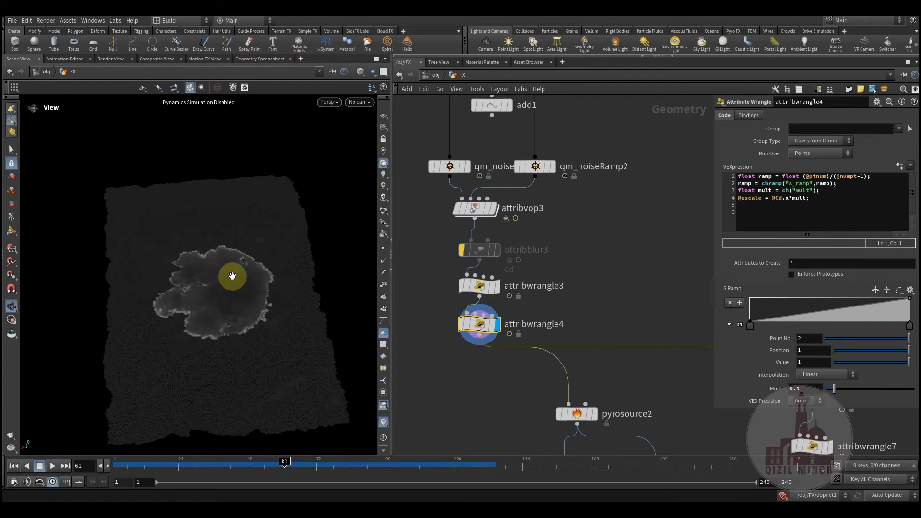
Step: Return to frame 1, display pyrosource2 and review its scatter and attribute parameters with more room for them
{"action": "middle_click_drag", "start_coordinate": [464, 317], "coordinate": [419, 242]}
{"action": "left_click_drag", "start_coordinate": [142, 460], "coordinate": [92, 460]}
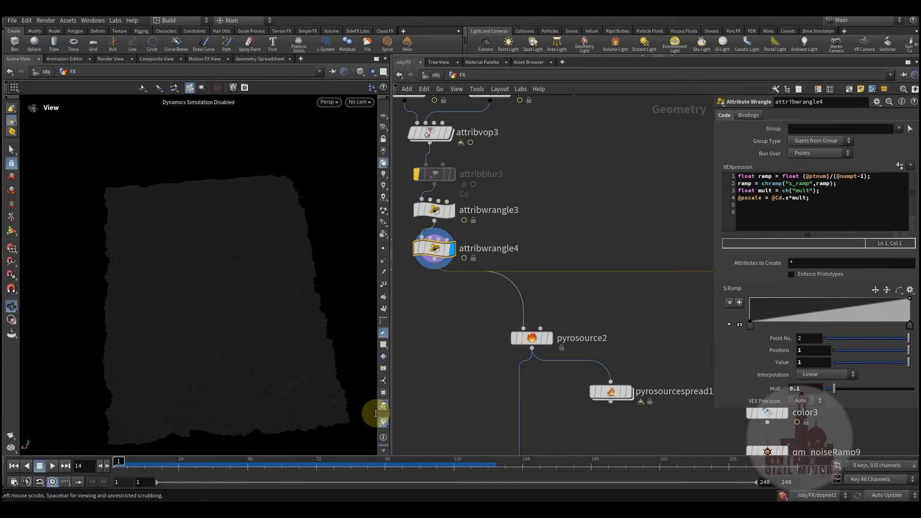
{"action": "key", "text": "r"}
{"action": "left_click", "coordinate": [533, 338]}
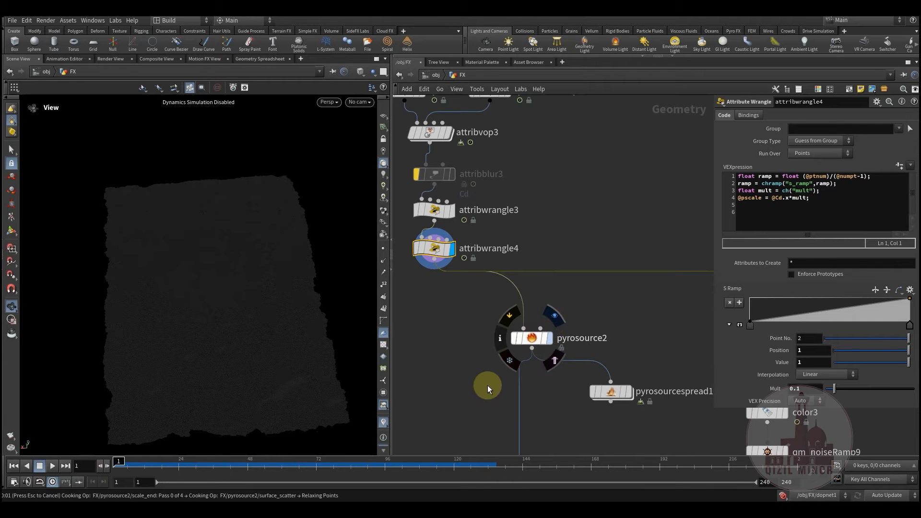
{"action": "middle_click_drag", "start_coordinate": [476, 380], "coordinate": [438, 218]}
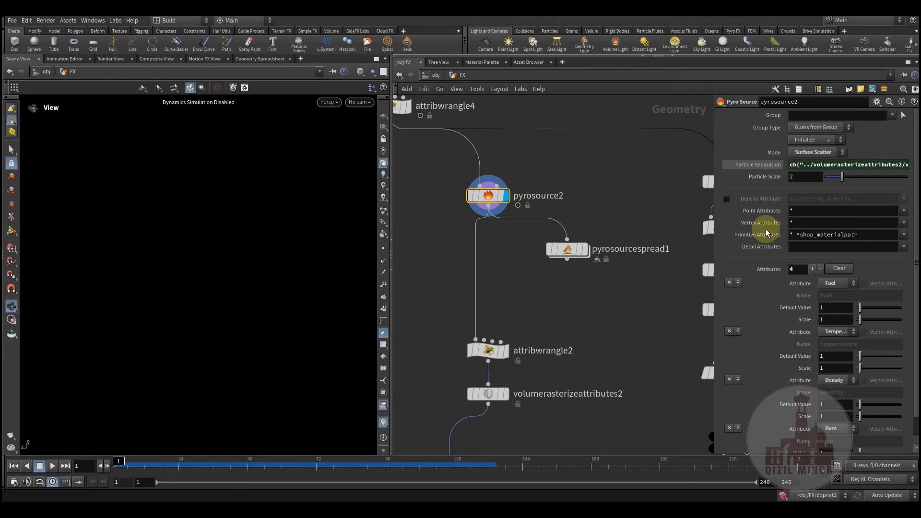
{"action": "left_click_drag", "start_coordinate": [713, 304], "coordinate": [612, 307]}
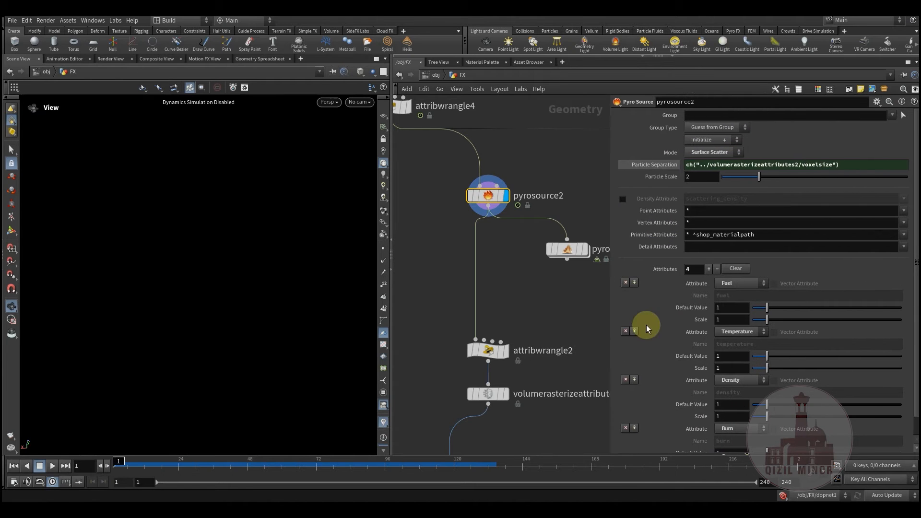
{"action": "scroll", "coordinate": [662, 325], "scroll_direction": "down", "scroll_amount": 1}
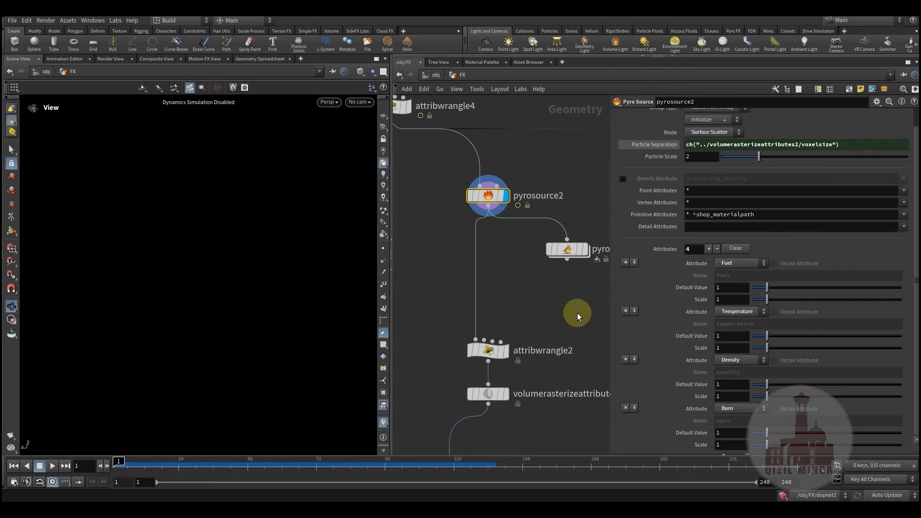
{"action": "middle_click_drag", "start_coordinate": [536, 295], "coordinate": [533, 307]}
{"action": "scroll", "coordinate": [499, 312], "scroll_direction": "down", "scroll_amount": 2}
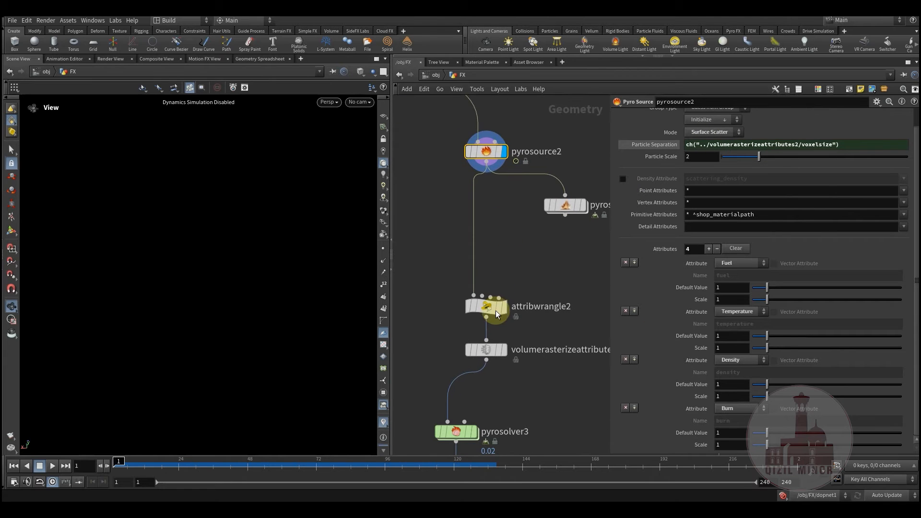
Step: Examine the expression in attribwrangle2 that removes points with a temperature below .1
{"action": "left_click", "coordinate": [494, 311]}
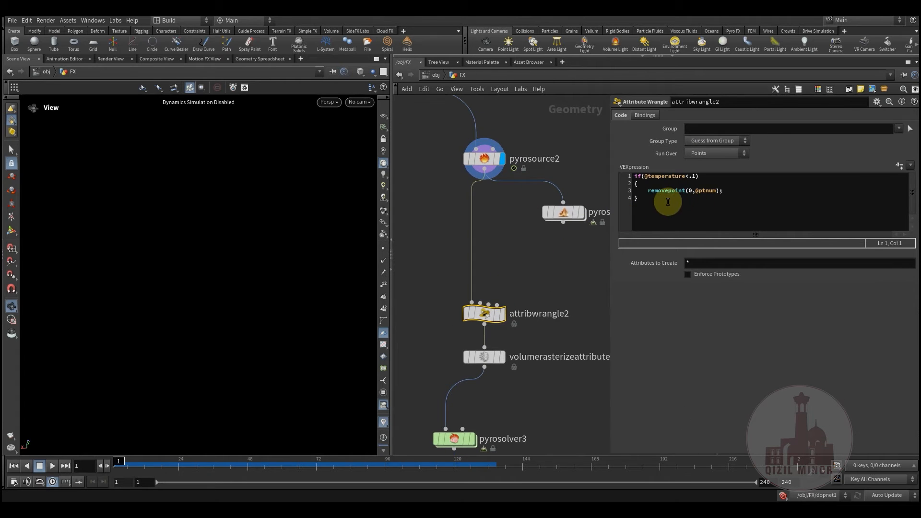
{"action": "left_click", "coordinate": [652, 204]}
{"action": "key", "text": "ctrl+a"}
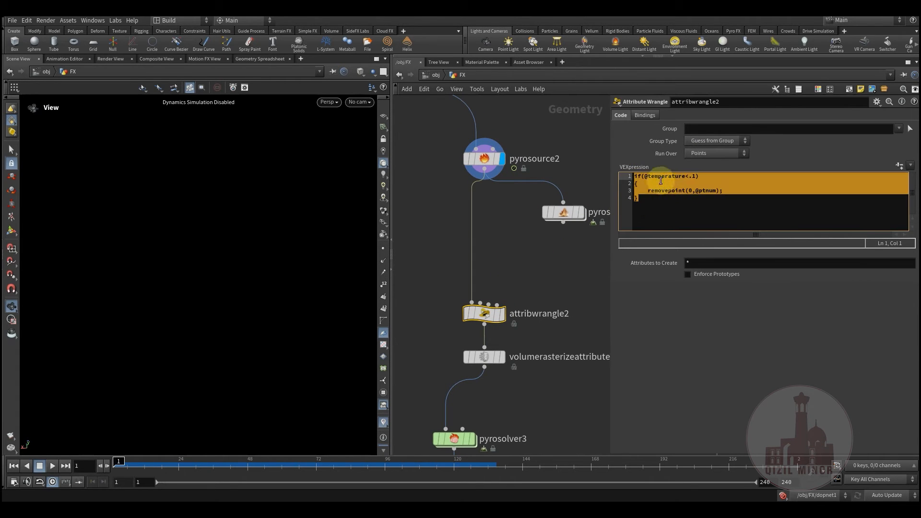
{"action": "middle_click_drag", "start_coordinate": [490, 209], "coordinate": [488, 246]}
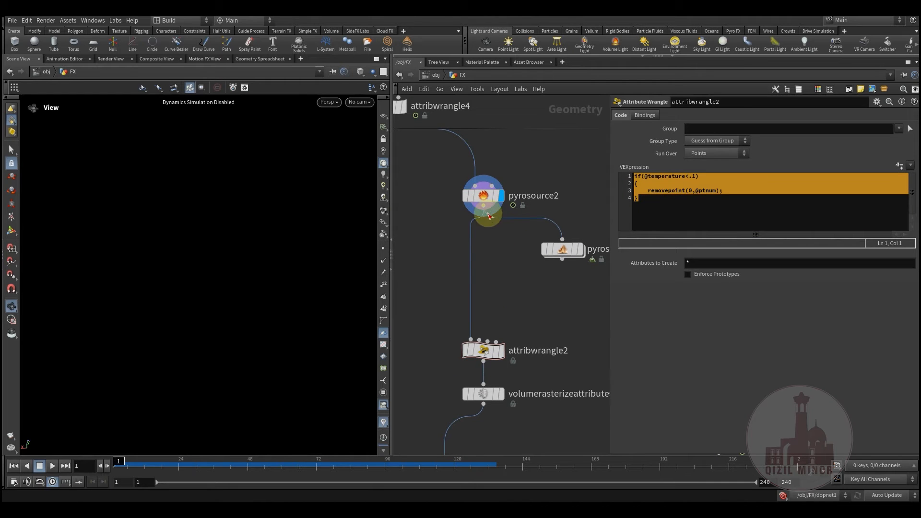
{"action": "middle_click_drag", "start_coordinate": [505, 334], "coordinate": [502, 300]}
{"action": "middle_click_drag", "start_coordinate": [508, 265], "coordinate": [501, 282]}
{"action": "left_click", "coordinate": [654, 220]}
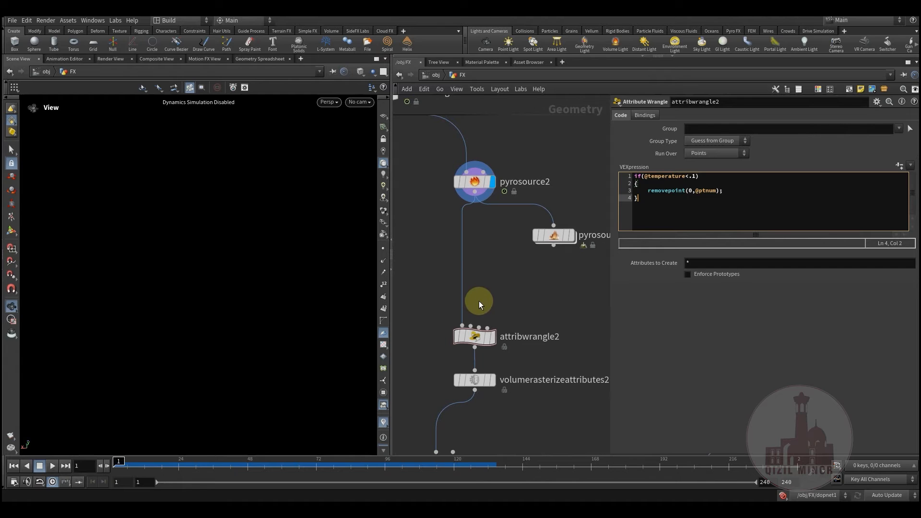
Step: Go to frame 61 to view the points scattered by pyrosource2
{"action": "middle_click_drag", "start_coordinate": [501, 269], "coordinate": [500, 284]}
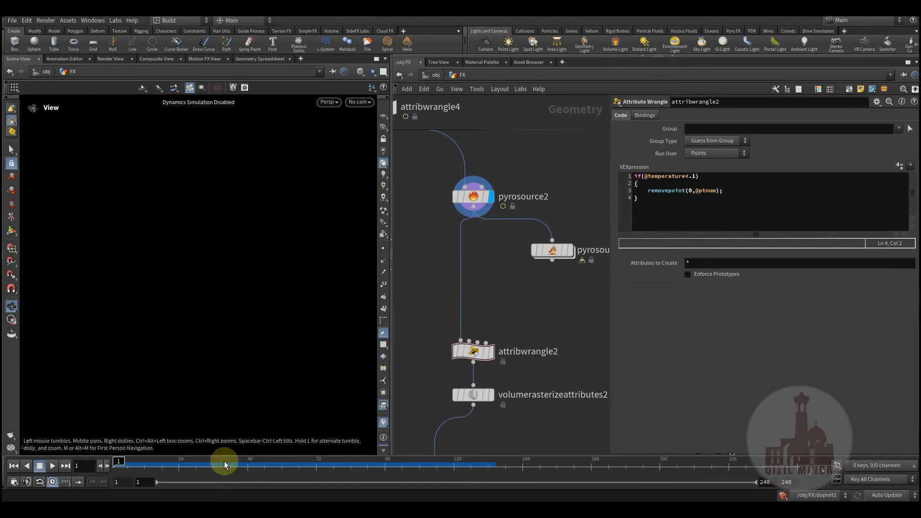
{"action": "left_click_drag", "start_coordinate": [226, 464], "coordinate": [231, 466]}
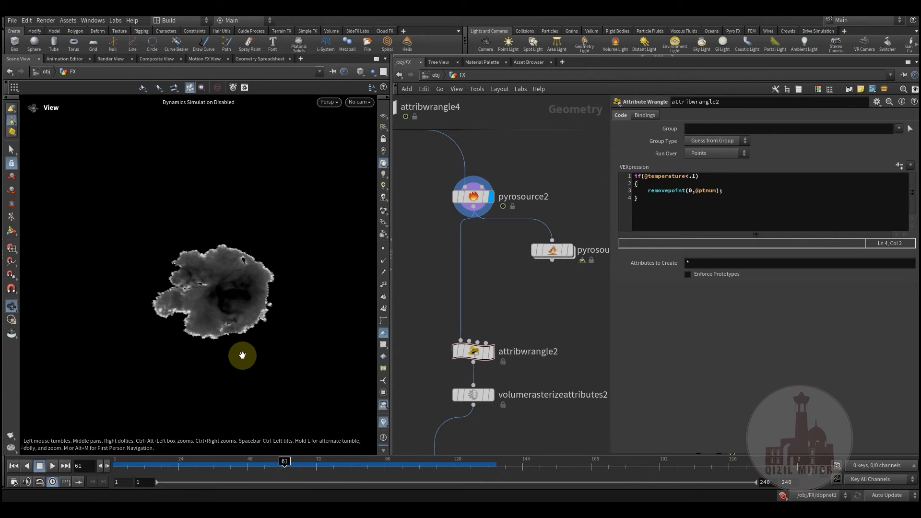
{"action": "middle_click_drag", "start_coordinate": [501, 306], "coordinate": [499, 283]}
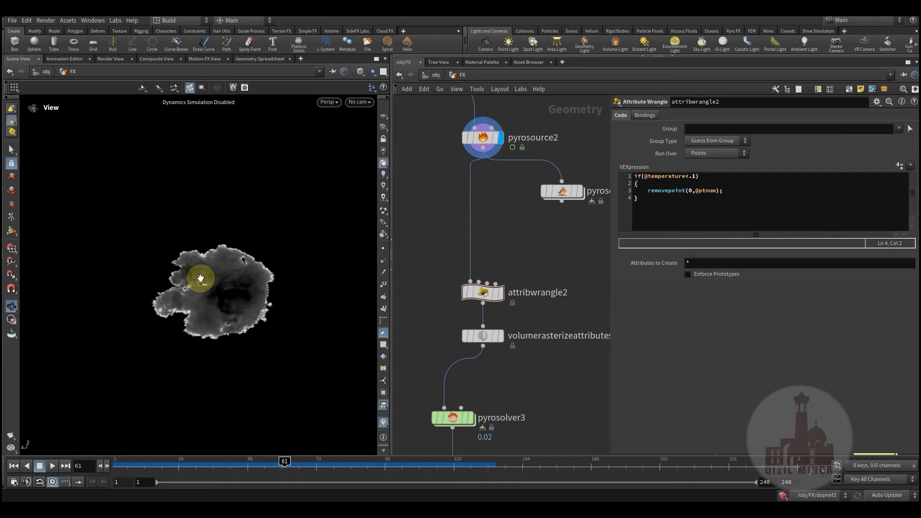
Step: Display attribwrangle2 and volumerasterizeattributes2 in turn, and inspect the rasterized volume up to frame 71
{"action": "left_click", "coordinate": [508, 282]}
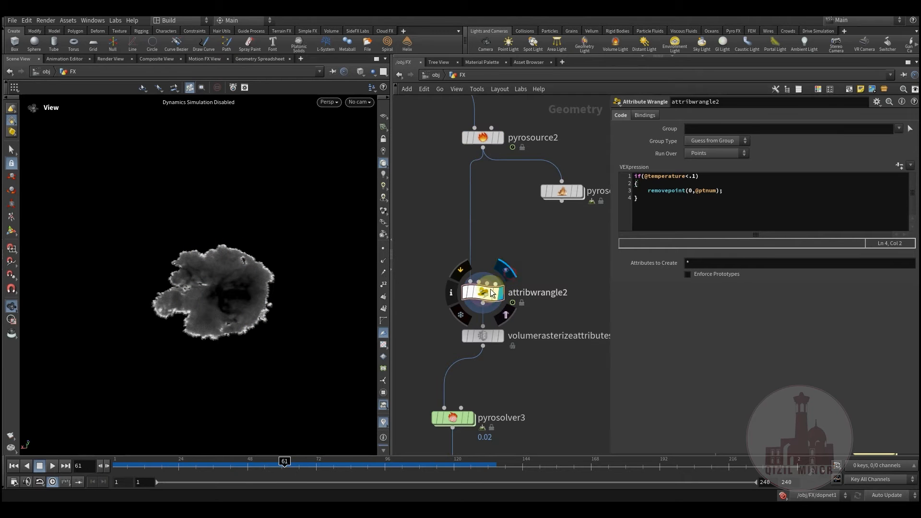
{"action": "middle_click_drag", "start_coordinate": [509, 249], "coordinate": [496, 272]}
{"action": "mouse_move", "coordinate": [488, 361]}
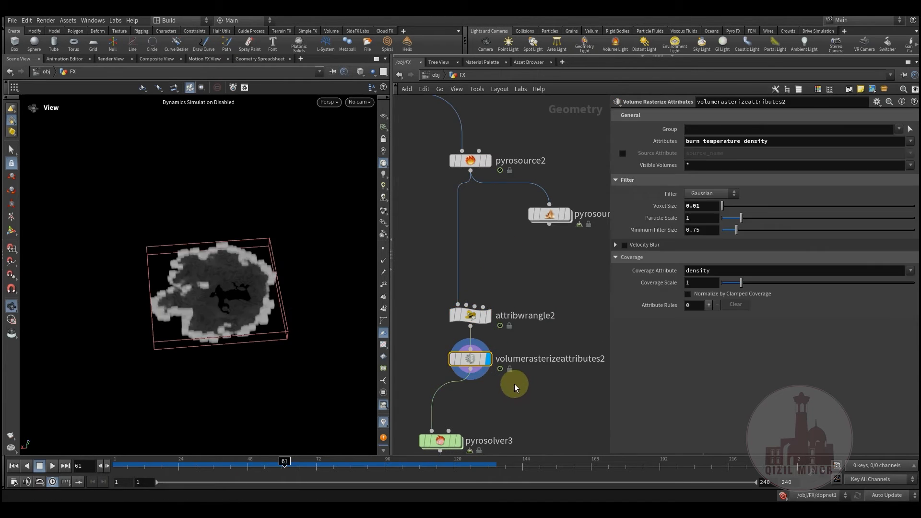
{"action": "middle_click_drag", "start_coordinate": [538, 410], "coordinate": [530, 358]}
{"action": "left_click_drag", "start_coordinate": [162, 469], "coordinate": [331, 458]}
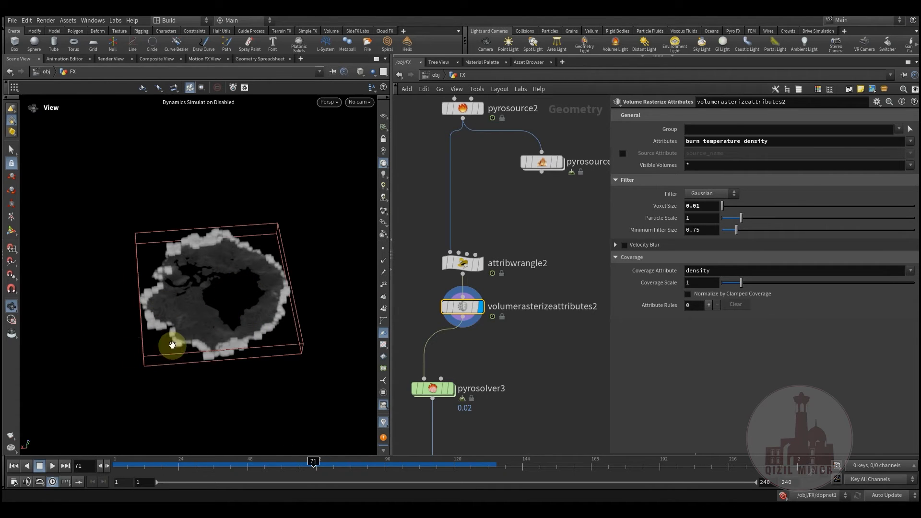
Step: Review the upstream node chain from null4 to attribwrangle4 by selecting its nodes as a group
{"action": "mouse_move", "coordinate": [500, 366]}
{"action": "middle_mouse_down"}
{"action": "mouse_move", "coordinate": [508, 308]}
{"action": "mouse_move", "coordinate": [492, 323]}
{"action": "mouse_move", "coordinate": [491, 371]}
{"action": "middle_mouse_up"}
{"action": "scroll", "coordinate": [528, 343], "scroll_direction": "down", "scroll_amount": 1}
{"action": "middle_click_drag", "start_coordinate": [528, 330], "coordinate": [528, 388]}
{"action": "scroll", "coordinate": [475, 312], "scroll_direction": "down", "scroll_amount": 1}
{"action": "middle_click_drag", "start_coordinate": [450, 278], "coordinate": [505, 380]}
{"action": "scroll", "coordinate": [480, 338], "scroll_direction": "down", "scroll_amount": 2}
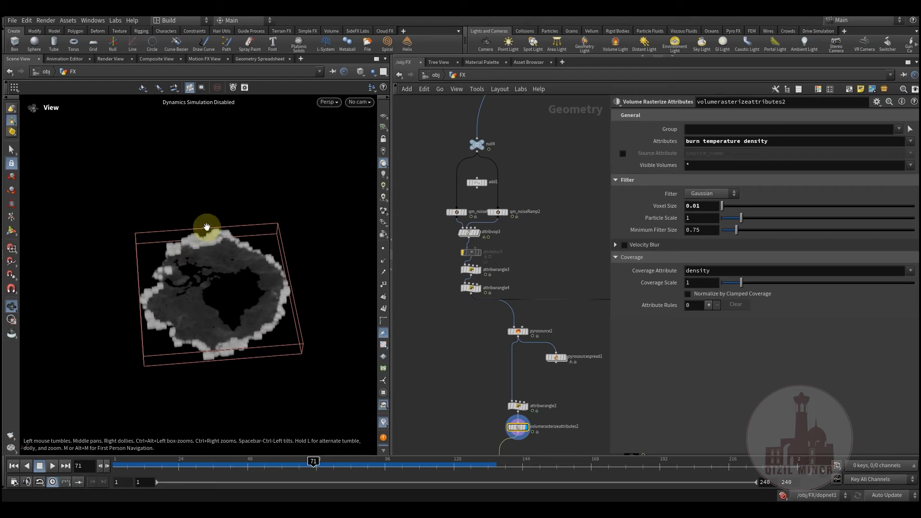
{"action": "middle_click_drag", "start_coordinate": [479, 340], "coordinate": [477, 365]}
{"action": "left_click_drag", "start_coordinate": [420, 155], "coordinate": [445, 210]}
{"action": "left_click_drag", "start_coordinate": [511, 314], "coordinate": [518, 324]}
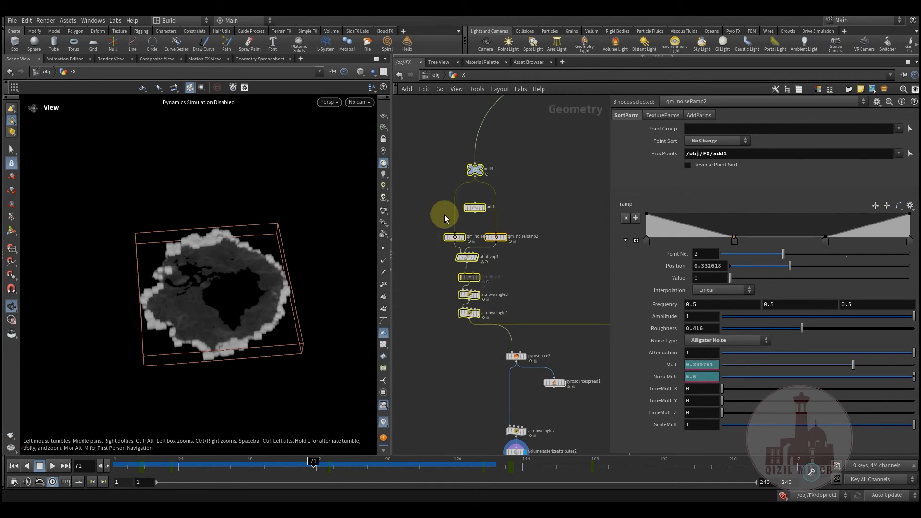
{"action": "left_click_drag", "start_coordinate": [447, 247], "coordinate": [517, 327]}
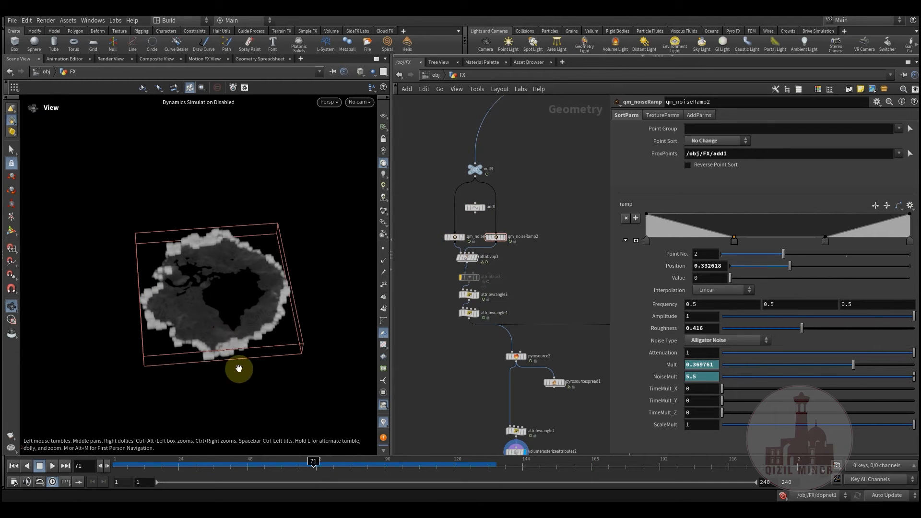
Step: Scrub the rasterized source volume to frame 142 and show the parameters of pyrosolver3
{"action": "scroll", "coordinate": [477, 313], "scroll_direction": "up", "scroll_amount": 3}
{"action": "middle_click_drag", "start_coordinate": [483, 379], "coordinate": [439, 252]}
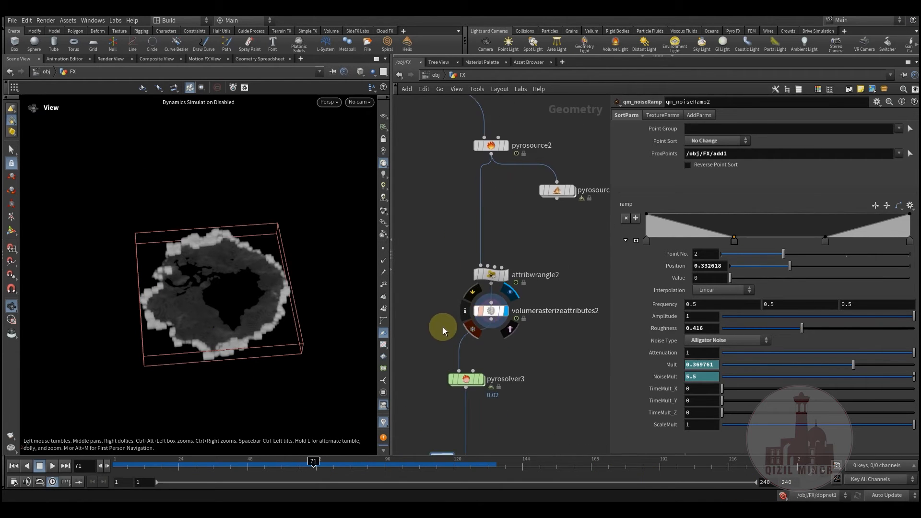
{"action": "middle_click_drag", "start_coordinate": [443, 327], "coordinate": [450, 271]}
{"action": "left_click_drag", "start_coordinate": [129, 466], "coordinate": [117, 463]}
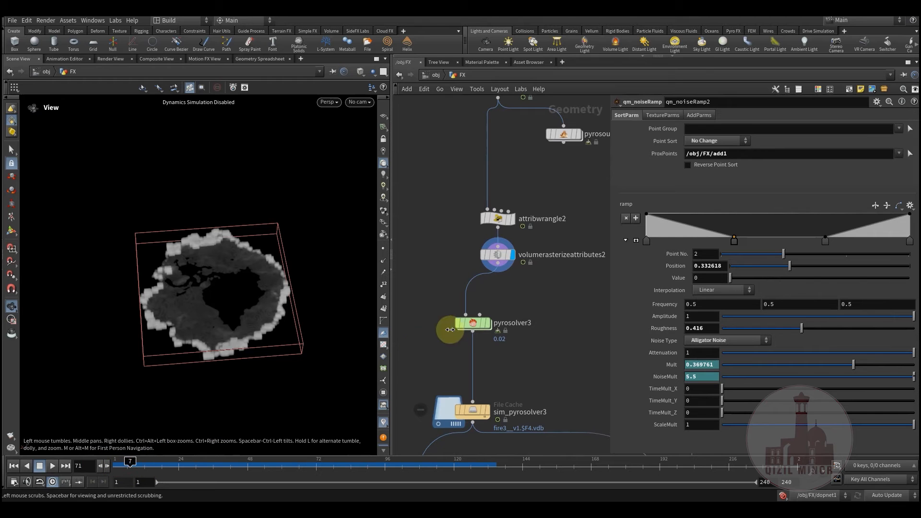
{"action": "middle_click_drag", "start_coordinate": [519, 358], "coordinate": [516, 366]}
{"action": "left_click", "coordinate": [471, 330]}
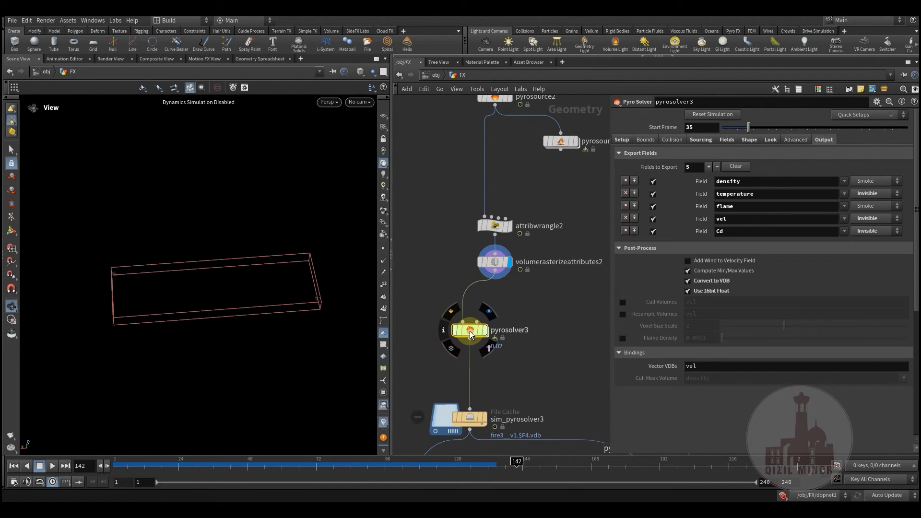
{"action": "middle_click_drag", "start_coordinate": [520, 363], "coordinate": [514, 372]}
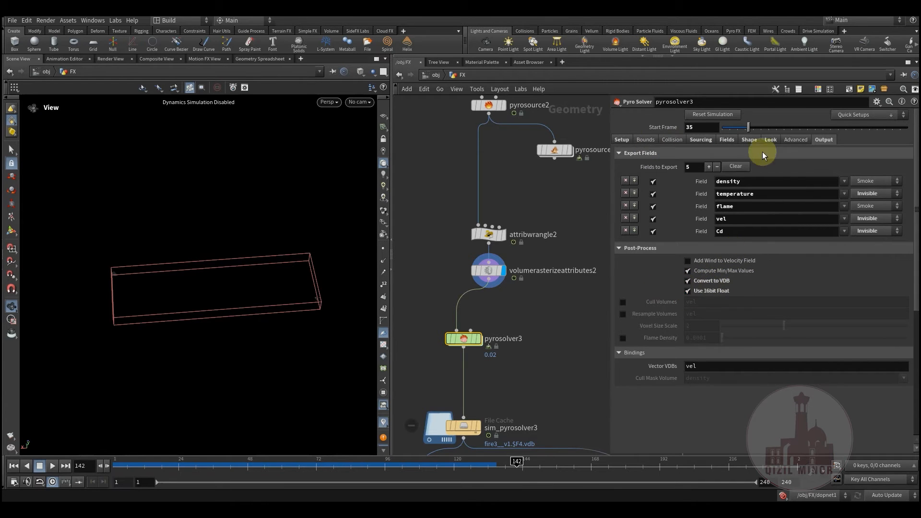
Step: Examine the Shape settings of pyrosolver3, including buoyancy, turbulence with its control field, and viscosity
{"action": "left_click", "coordinate": [748, 139]}
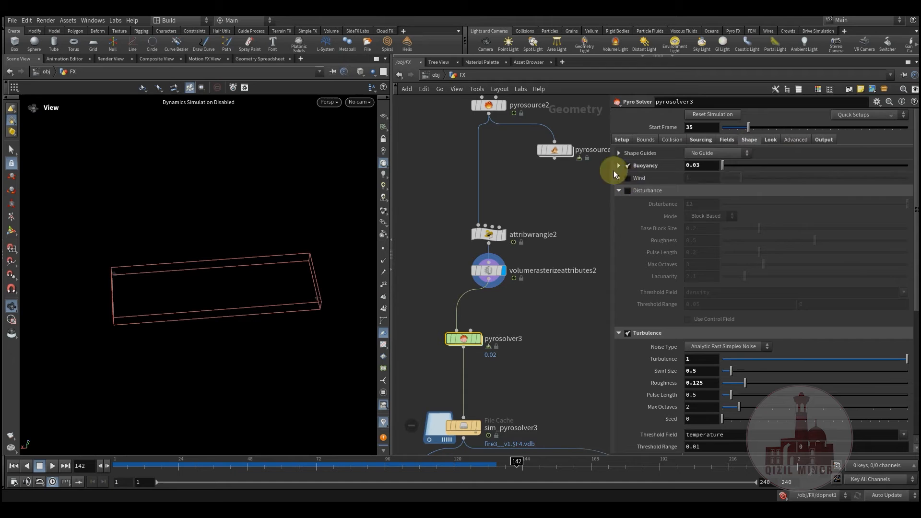
{"action": "scroll", "coordinate": [657, 338], "scroll_direction": "down", "scroll_amount": 6}
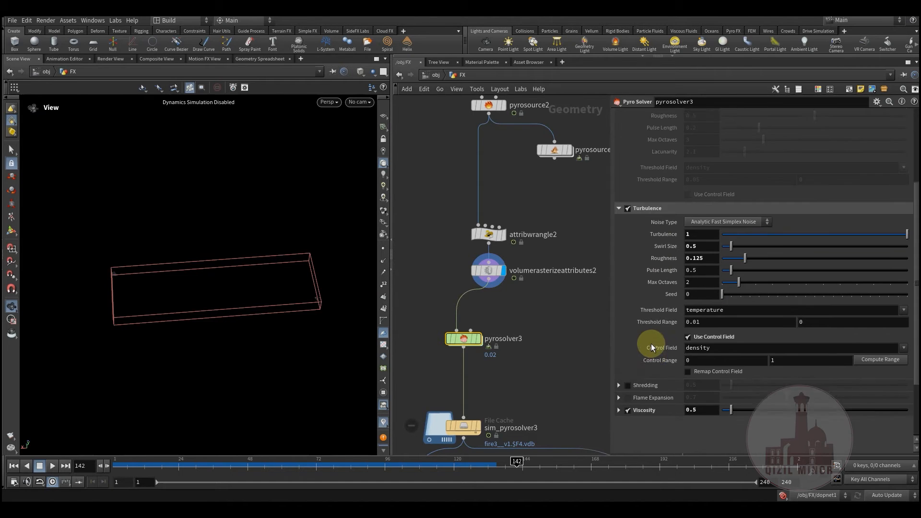
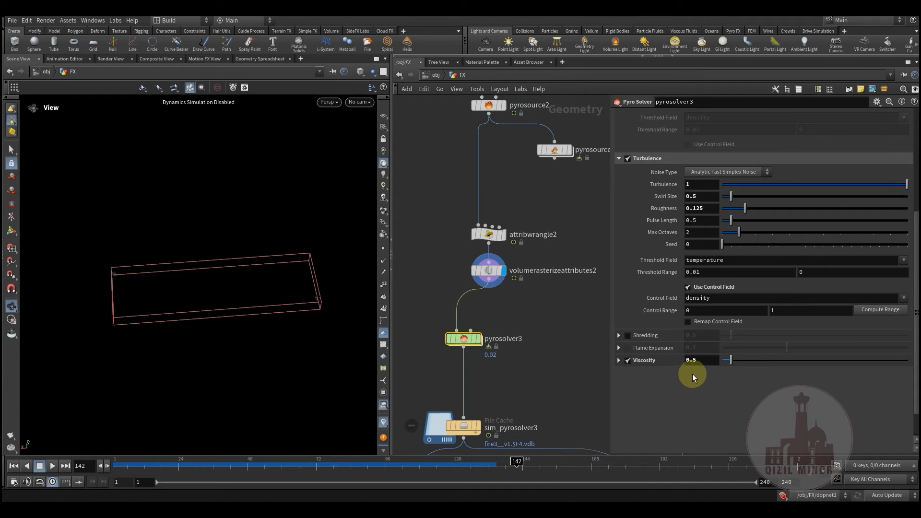
{"action": "scroll", "coordinate": [673, 393], "scroll_direction": "up", "scroll_amount": 5}
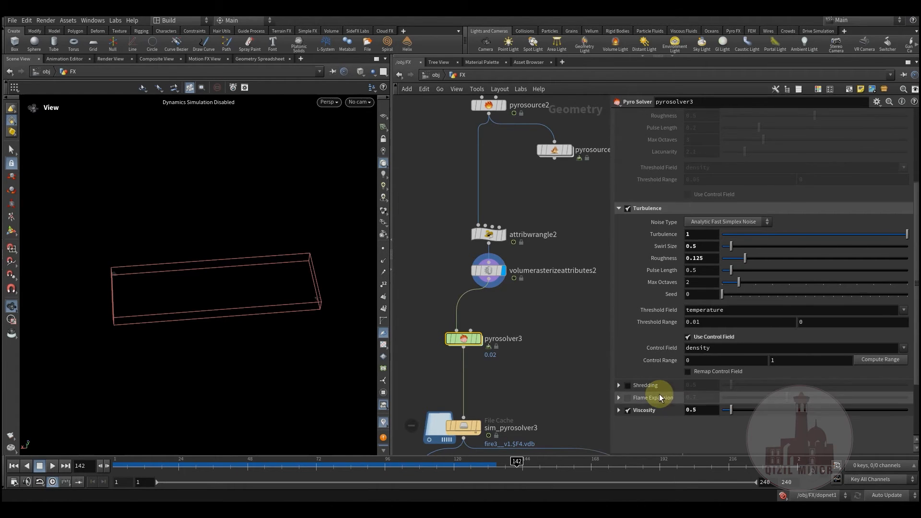
{"action": "scroll", "coordinate": [647, 361], "scroll_direction": "up", "scroll_amount": 5}
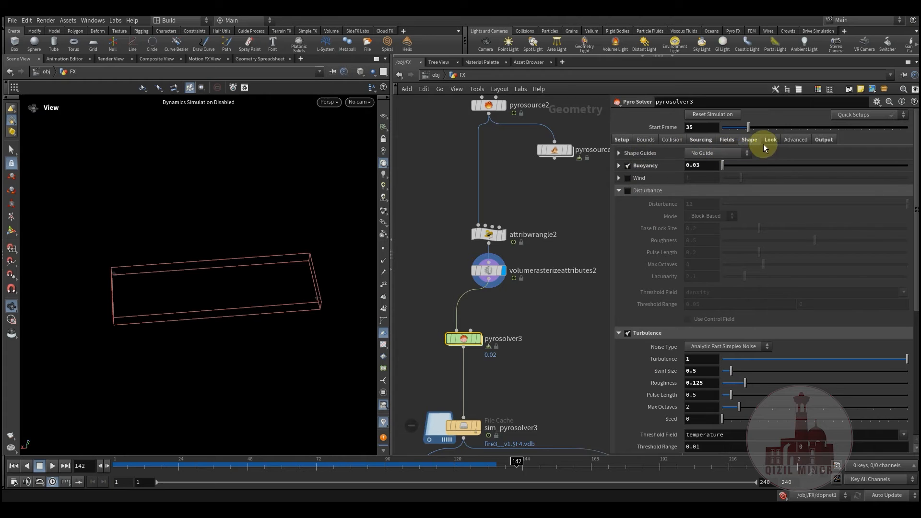
Step: Examine the Fields settings of pyrosolver3 and its Sourcing setup for density, temperature, flame and vel
{"action": "left_click", "coordinate": [726, 140]}
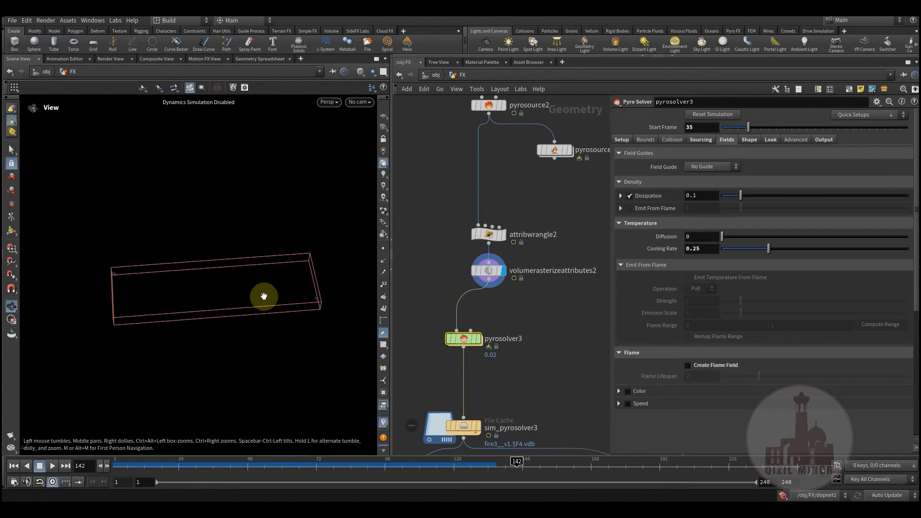
{"action": "left_click", "coordinate": [704, 140]}
{"action": "scroll", "coordinate": [661, 290], "scroll_direction": "down", "scroll_amount": 5}
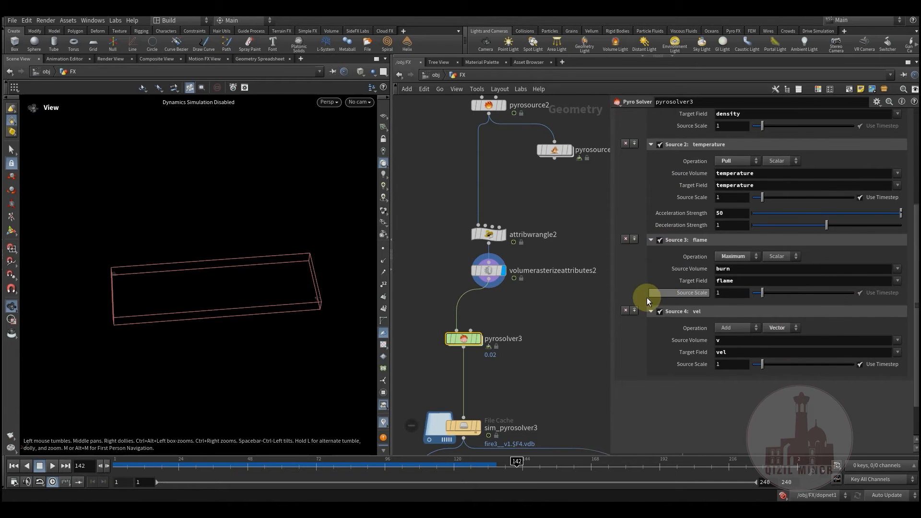
{"action": "scroll", "coordinate": [639, 331], "scroll_direction": "up", "scroll_amount": 5}
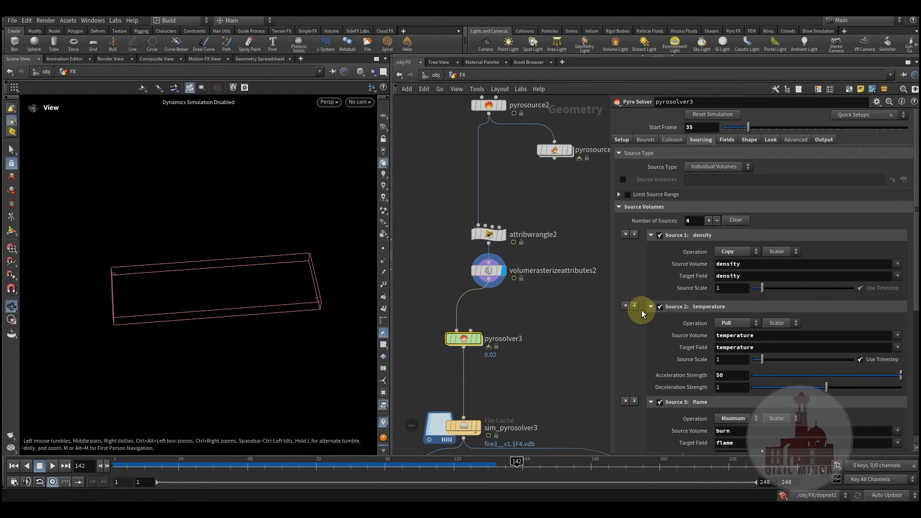
Step: Examine the Setup settings of pyrosolver3, including voxel size and substeps, and follow its output to the file cache
{"action": "left_click", "coordinate": [622, 140]}
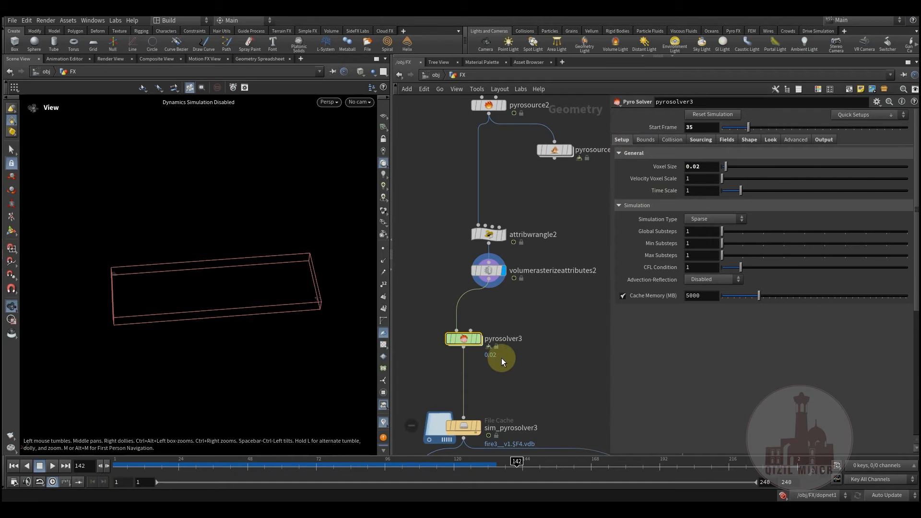
{"action": "middle_click_drag", "start_coordinate": [529, 287], "coordinate": [530, 244]}
{"action": "middle_click_drag", "start_coordinate": [508, 355], "coordinate": [519, 311]}
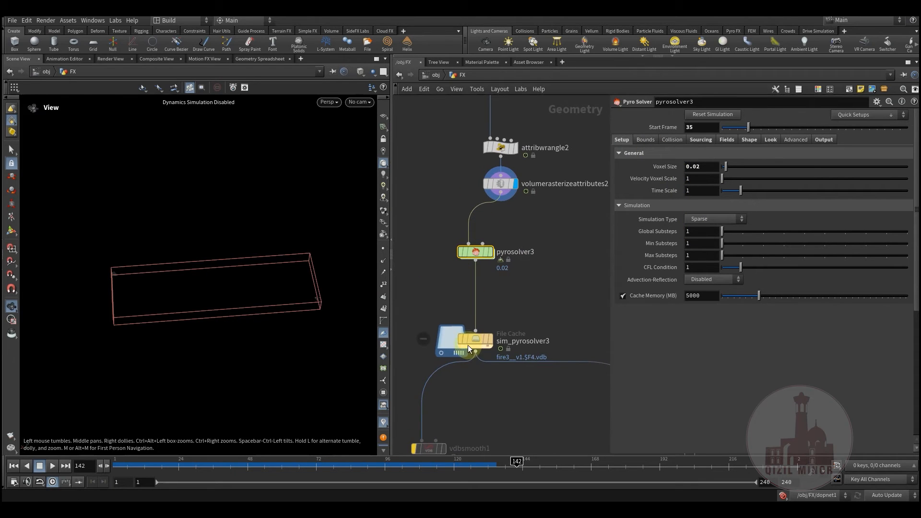
Step: Display the sim_pyrosolver3 file cache and scrub the cached fire simulation to frame 106
{"action": "left_click", "coordinate": [499, 324]}
{"action": "middle_click_drag", "start_coordinate": [533, 284], "coordinate": [534, 277]}
{"action": "left_click", "coordinate": [138, 466]}
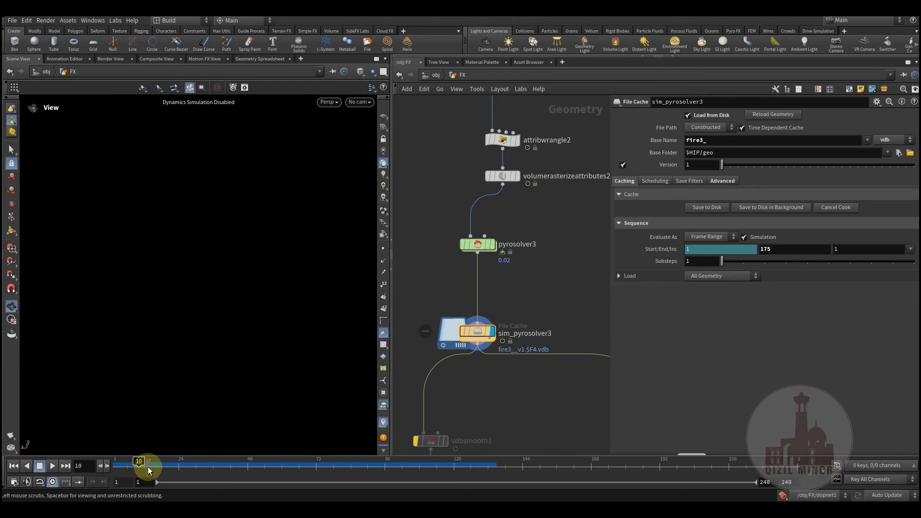
{"action": "left_click", "coordinate": [360, 71]}
{"action": "left_click", "coordinate": [369, 178]}
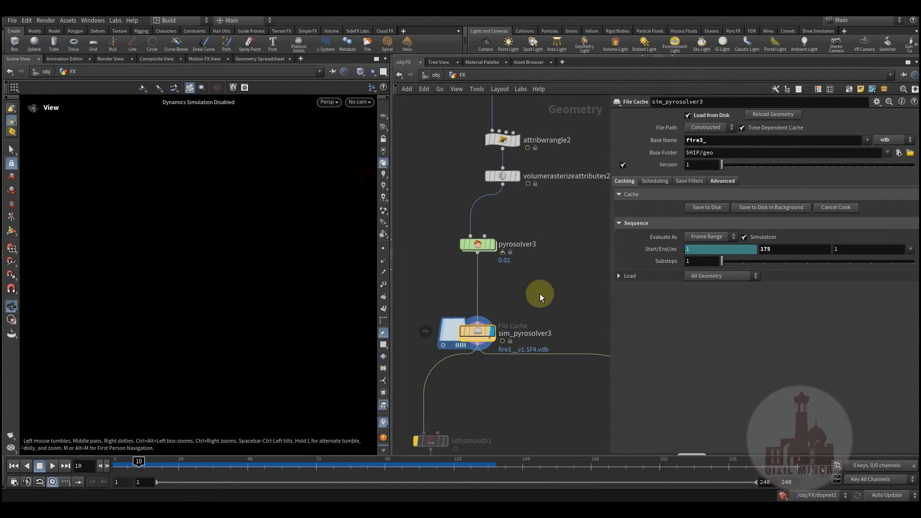
{"action": "left_click", "coordinate": [166, 463]}
{"action": "left_click_drag", "start_coordinate": [229, 464], "coordinate": [405, 469]}
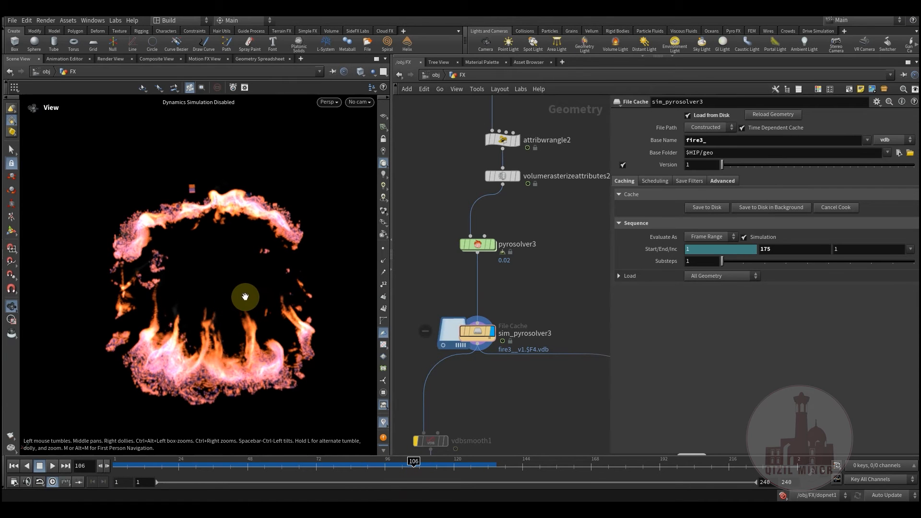
{"action": "mouse_move", "coordinate": [250, 286]}
{"action": "left_mouse_down"}
{"action": "mouse_move", "coordinate": [228, 279]}
{"action": "mouse_move", "coordinate": [234, 249]}
{"action": "mouse_move", "coordinate": [220, 249]}
{"action": "mouse_move", "coordinate": [253, 298]}
{"action": "left_mouse_up"}
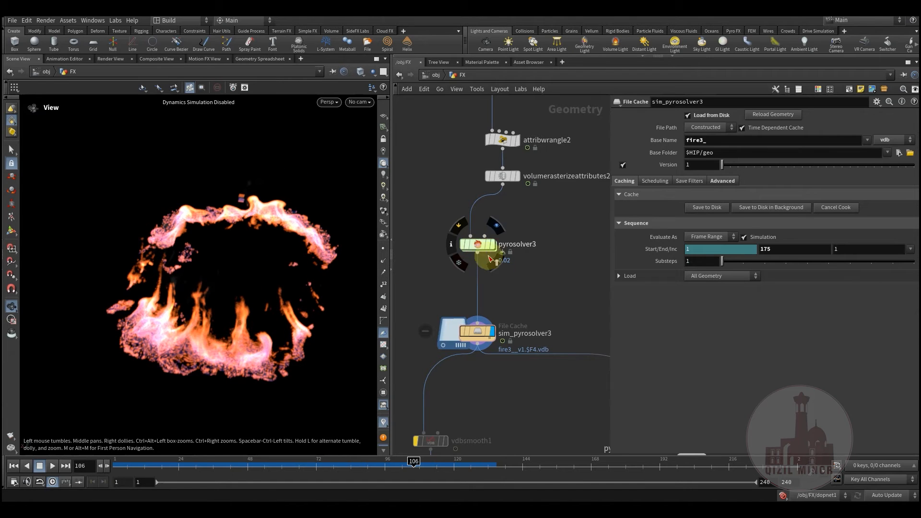
Step: Follow the network to the separate paper-shading branch and display its first node, qm_noiseRamp10
{"action": "middle_click_drag", "start_coordinate": [530, 280], "coordinate": [534, 246]}
{"action": "left_click_drag", "start_coordinate": [219, 271], "coordinate": [230, 287]}
{"action": "middle_click_drag", "start_coordinate": [445, 342], "coordinate": [452, 361]}
{"action": "scroll", "coordinate": [453, 362], "scroll_direction": "down", "scroll_amount": 3}
{"action": "middle_click_drag", "start_coordinate": [514, 273], "coordinate": [510, 347]}
{"action": "middle_click_drag", "start_coordinate": [491, 290], "coordinate": [483, 391]}
{"action": "middle_click_drag", "start_coordinate": [427, 279], "coordinate": [551, 245]}
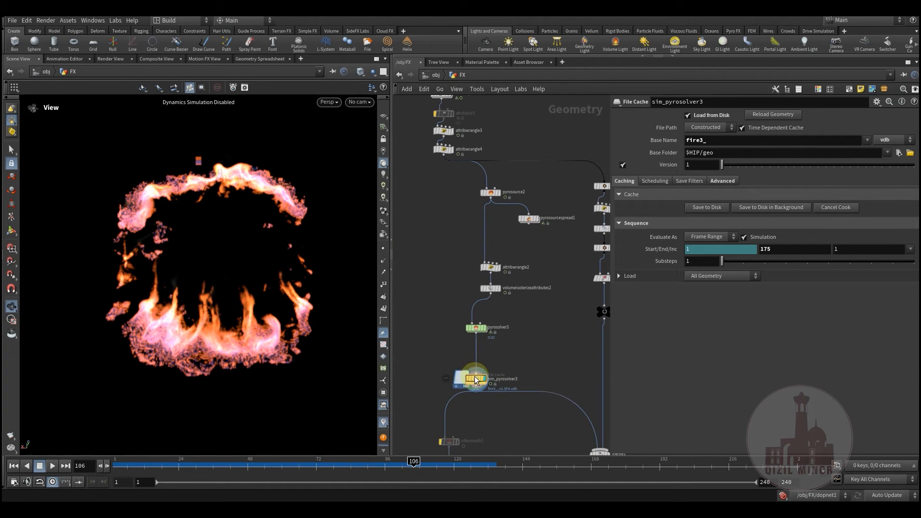
{"action": "middle_click_drag", "start_coordinate": [605, 177], "coordinate": [542, 247]}
{"action": "scroll", "coordinate": [543, 246], "scroll_direction": "up", "scroll_amount": 3}
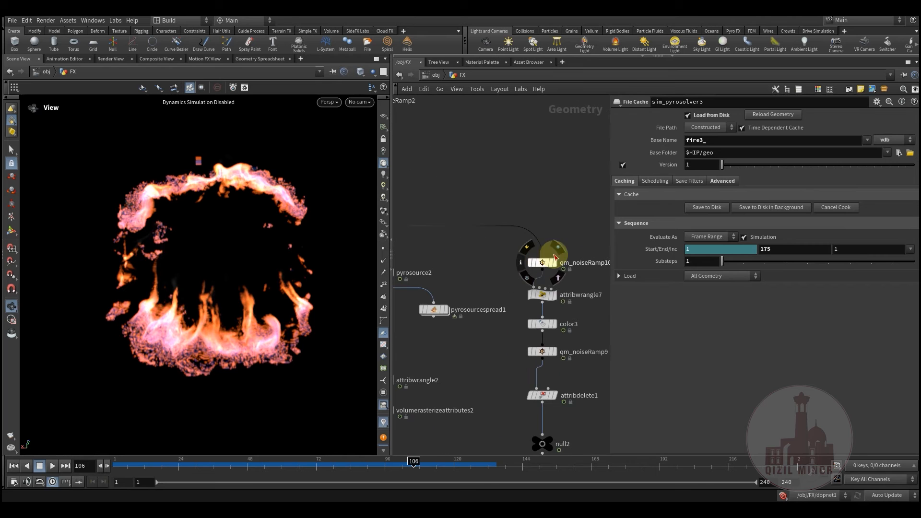
{"action": "left_click", "coordinate": [558, 254]}
Step: Inspect the noise-driven burn colour from qm_noiseRamp10 on the paper from several angles
{"action": "middle_click_drag", "start_coordinate": [482, 264], "coordinate": [447, 247]}
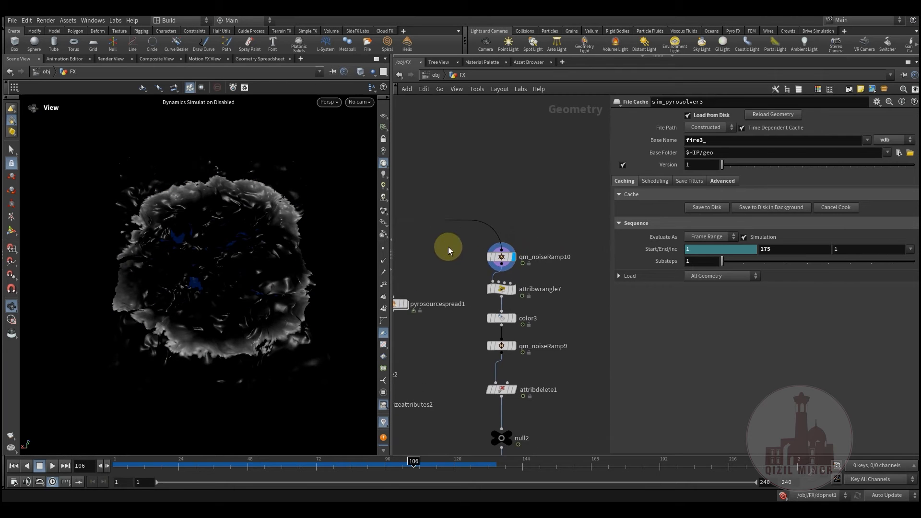
{"action": "left_click_drag", "start_coordinate": [190, 215], "coordinate": [196, 269]}
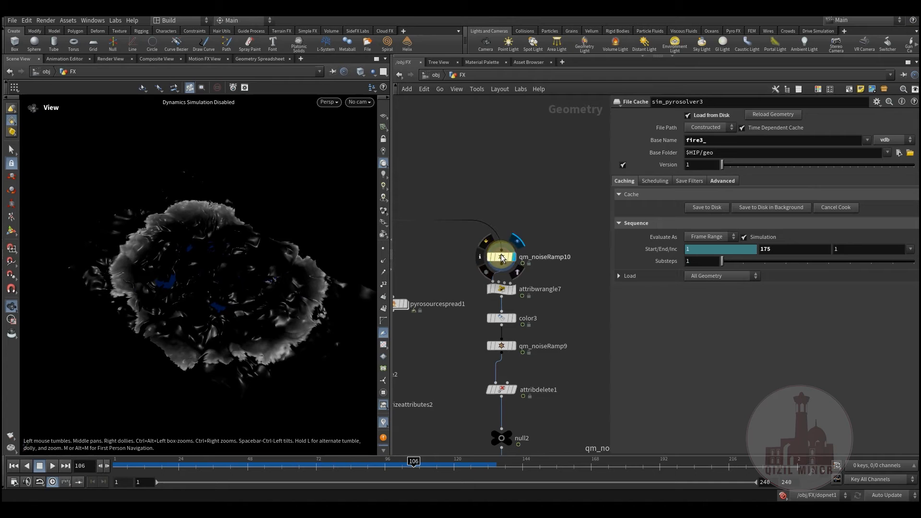
{"action": "left_click_drag", "start_coordinate": [109, 284], "coordinate": [193, 274]}
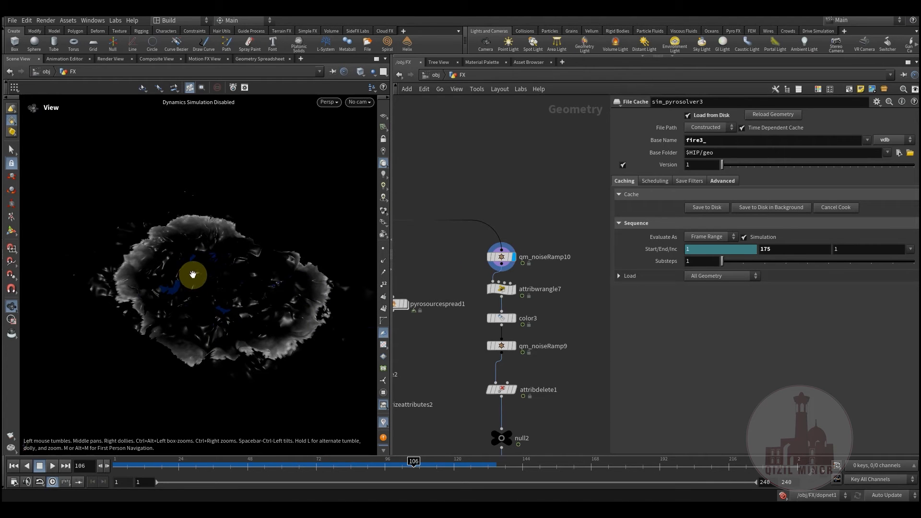
{"action": "left_click_drag", "start_coordinate": [210, 277], "coordinate": [281, 284]}
{"action": "middle_click_drag", "start_coordinate": [438, 257], "coordinate": [461, 238]}
{"action": "scroll", "coordinate": [487, 257], "scroll_direction": "up", "scroll_amount": 3}
{"action": "left_click_drag", "start_coordinate": [193, 265], "coordinate": [266, 291]}
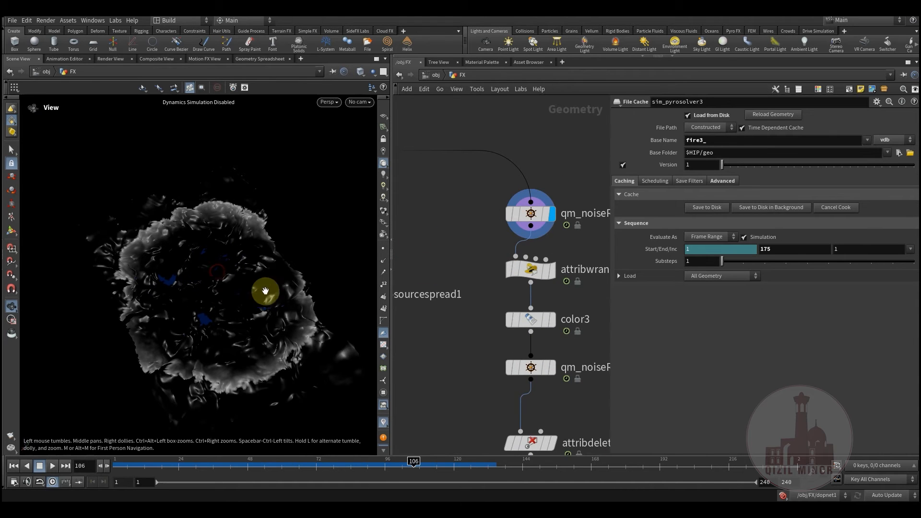
{"action": "middle_click_drag", "start_coordinate": [479, 221], "coordinate": [503, 283]}
{"action": "scroll", "coordinate": [497, 280], "scroll_direction": "down", "scroll_amount": 3}
{"action": "middle_click_drag", "start_coordinate": [441, 279], "coordinate": [419, 272]}
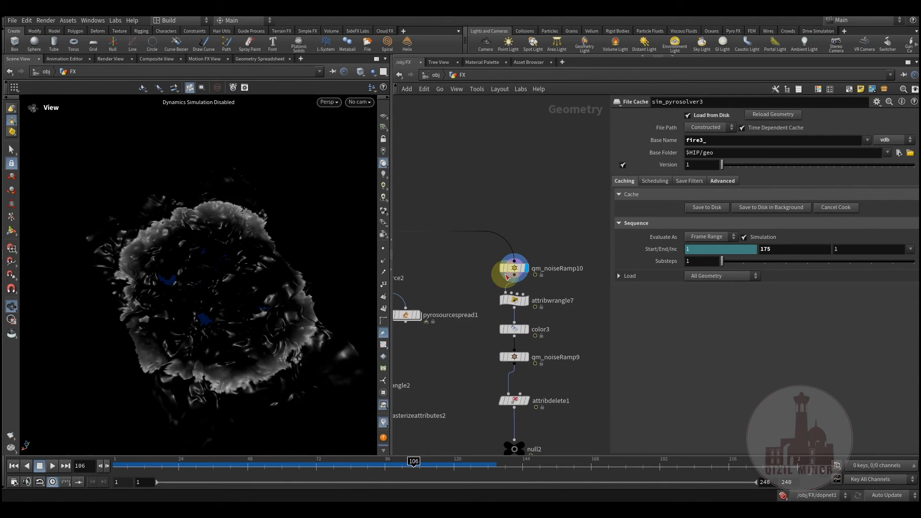
Step: Display attribwrangle7 and read its expression that stores Cd.x in ppr_brn
{"action": "scroll", "coordinate": [510, 288], "scroll_direction": "up", "scroll_amount": 3}
{"action": "left_click", "coordinate": [520, 307]}
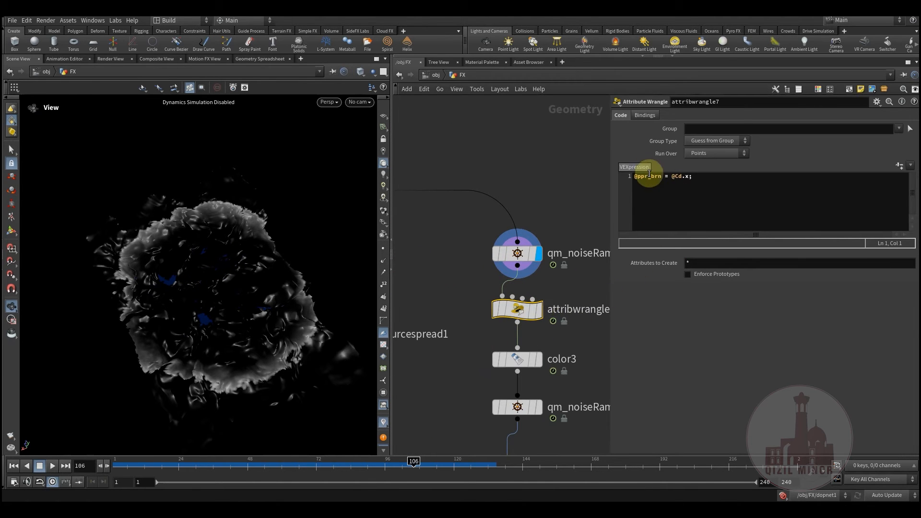
{"action": "left_click", "coordinate": [540, 297]}
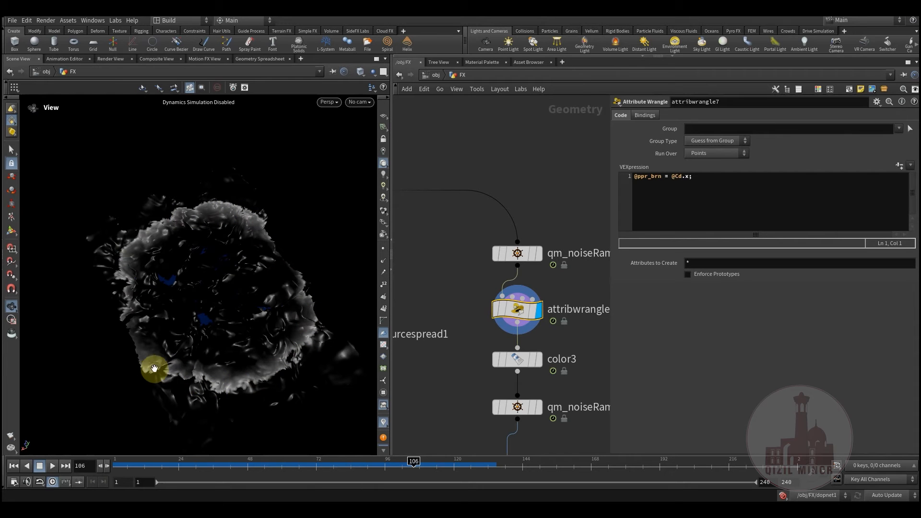
Step: Display the color3 node and review its constant point colour settings
{"action": "middle_click_drag", "start_coordinate": [451, 341], "coordinate": [438, 274]}
{"action": "left_click", "coordinate": [511, 295]}
{"action": "key", "text": "r"}
{"action": "middle_click_drag", "start_coordinate": [449, 331], "coordinate": [442, 306]}
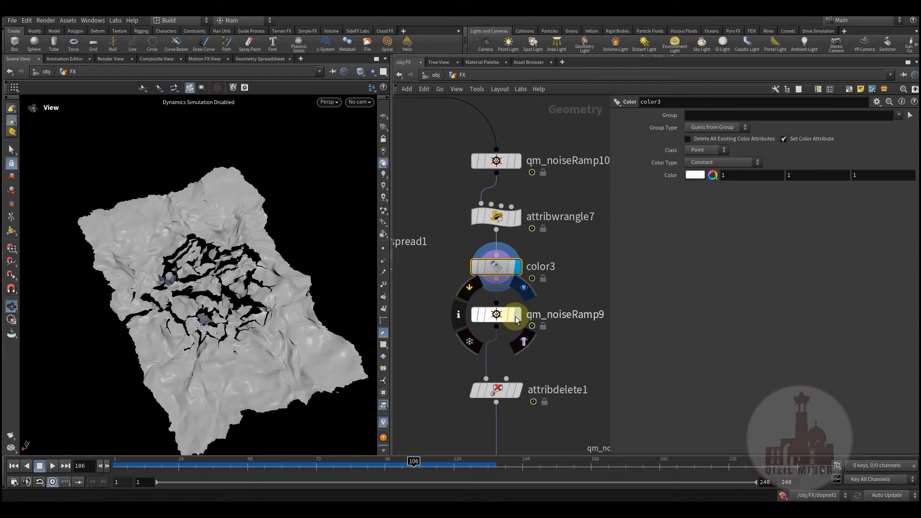
Step: Display qm_noiseRamp9, review its ramp and noise parameters, and scrub the spreading mask to frame 99
{"action": "left_click", "coordinate": [497, 314]}
{"action": "key", "text": "r"}
{"action": "middle_click_drag", "start_coordinate": [468, 333], "coordinate": [477, 300]}
{"action": "mouse_move", "coordinate": [512, 285]}
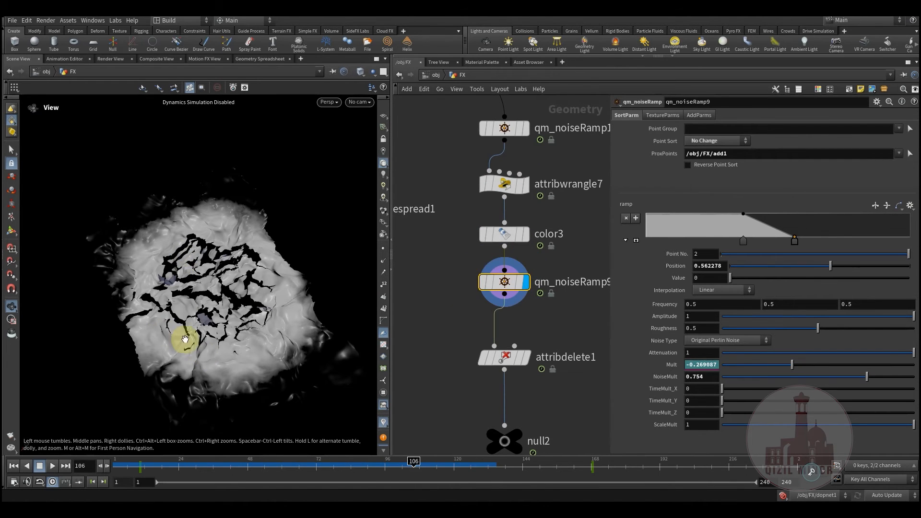
{"action": "left_click_drag", "start_coordinate": [182, 466], "coordinate": [393, 468]}
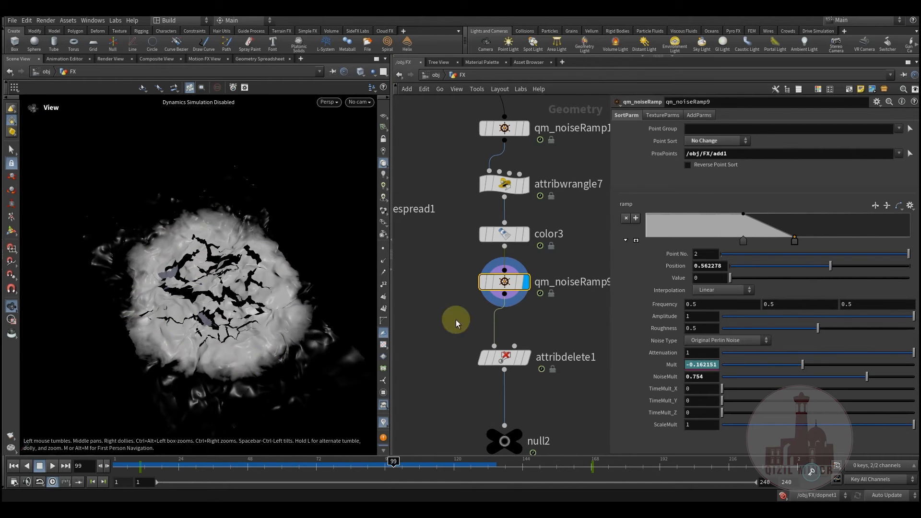
Step: Check the node information of qm_noiseRamp9 for its point attributes, including nramp and ppr_brn
{"action": "middle_click", "coordinate": [507, 282]}
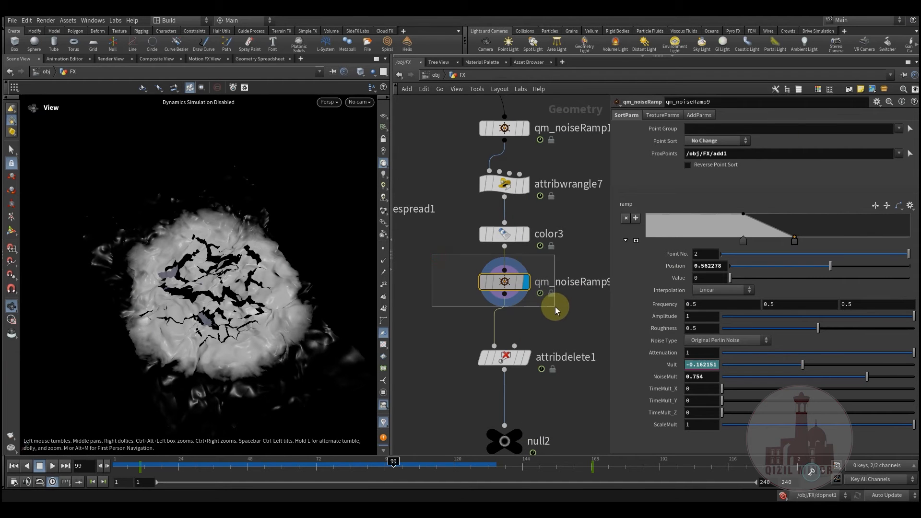
{"action": "left_click_drag", "start_coordinate": [453, 260], "coordinate": [546, 305]}
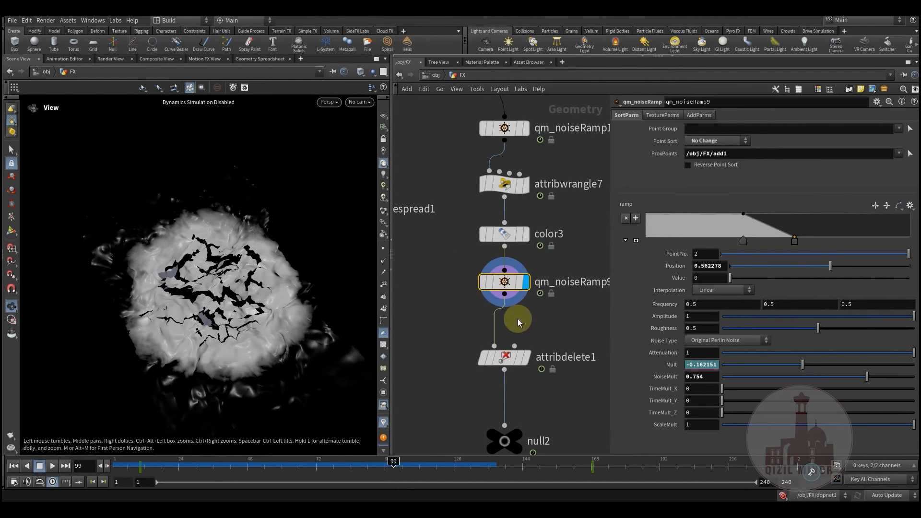
{"action": "mouse_move", "coordinate": [512, 284]}
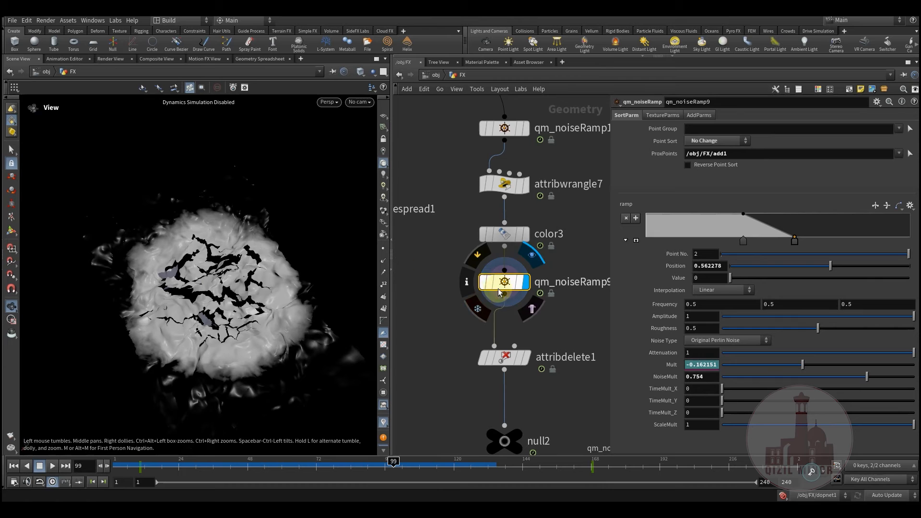
{"action": "middle_click", "coordinate": [508, 286]}
{"action": "middle_click_drag", "start_coordinate": [507, 287], "coordinate": [609, 240]}
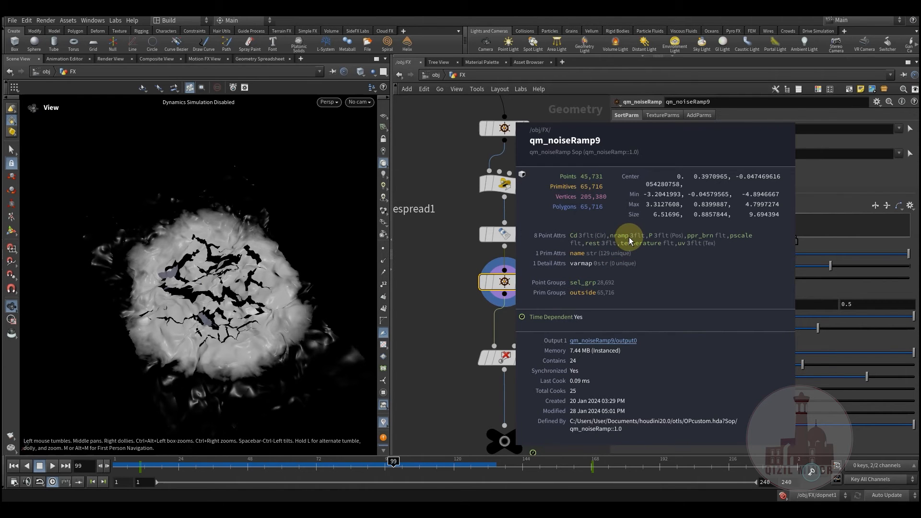
{"action": "middle_click_drag", "start_coordinate": [624, 241], "coordinate": [624, 240]}
Step: Display attribdelete1 and review which point attributes it removes: Cd, rest and temperature
{"action": "middle_click_drag", "start_coordinate": [439, 303], "coordinate": [436, 280]}
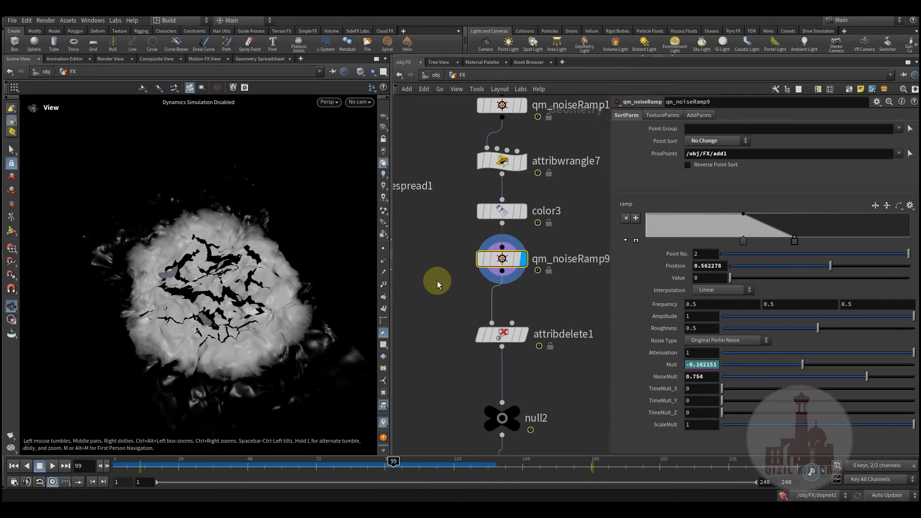
{"action": "left_click", "coordinate": [529, 307]}
{"action": "left_click_drag", "start_coordinate": [499, 336], "coordinate": [499, 318]}
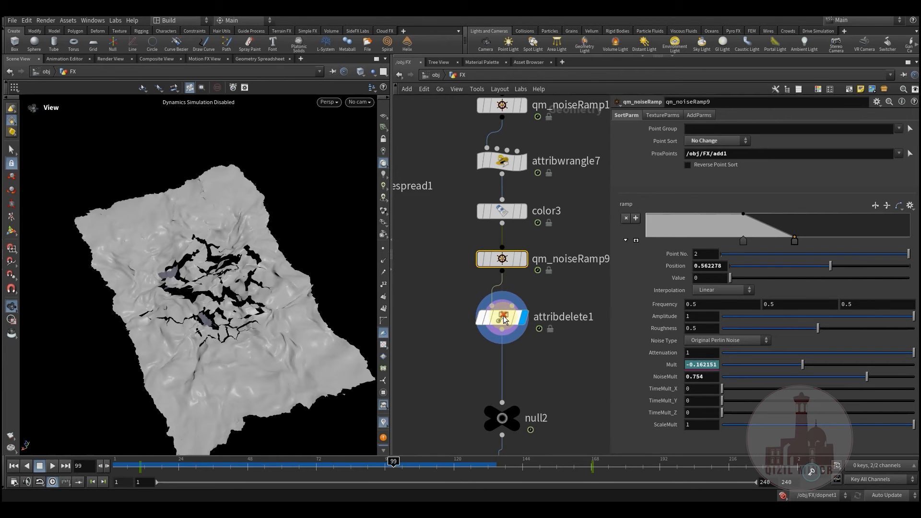
{"action": "middle_click_drag", "start_coordinate": [466, 357], "coordinate": [469, 330]}
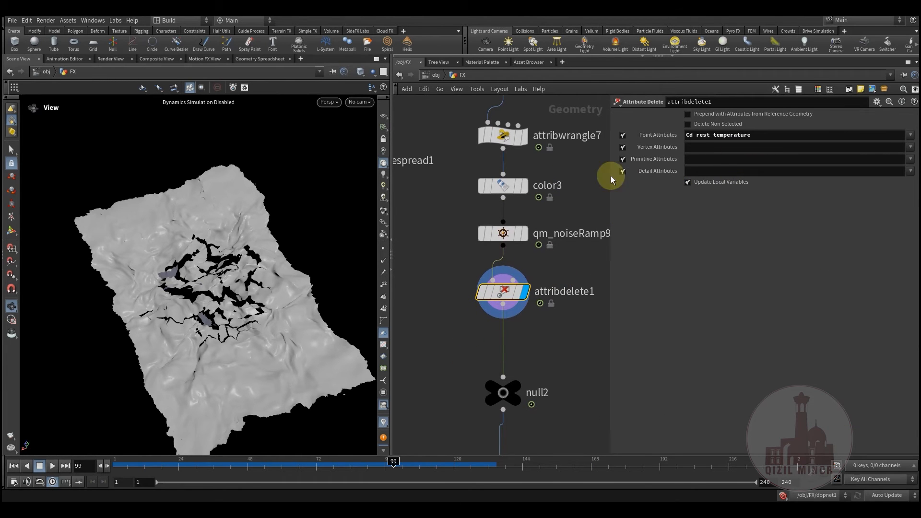
Step: Set the timeline to frame 50 and open the lopnet1 network inside FX
{"action": "scroll", "coordinate": [485, 369], "scroll_direction": "down", "scroll_amount": 6}
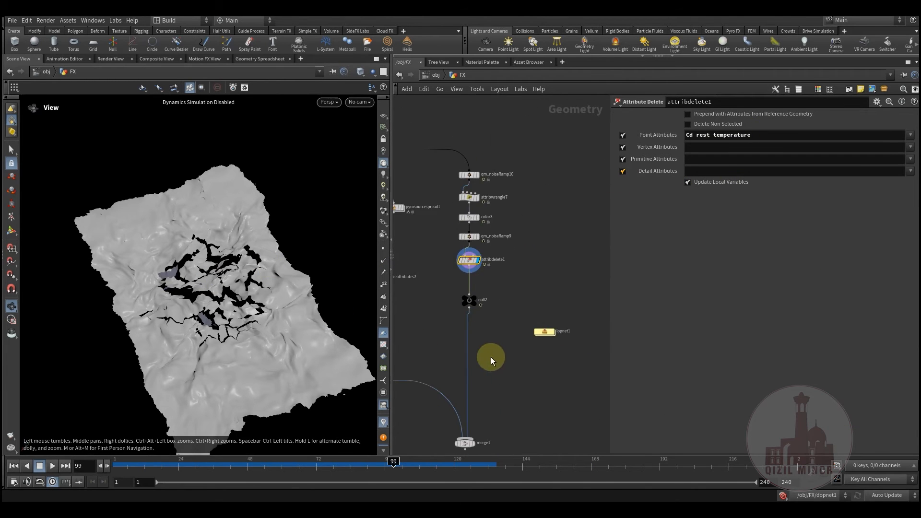
{"action": "scroll", "coordinate": [485, 354], "scroll_direction": "up", "scroll_amount": 4}
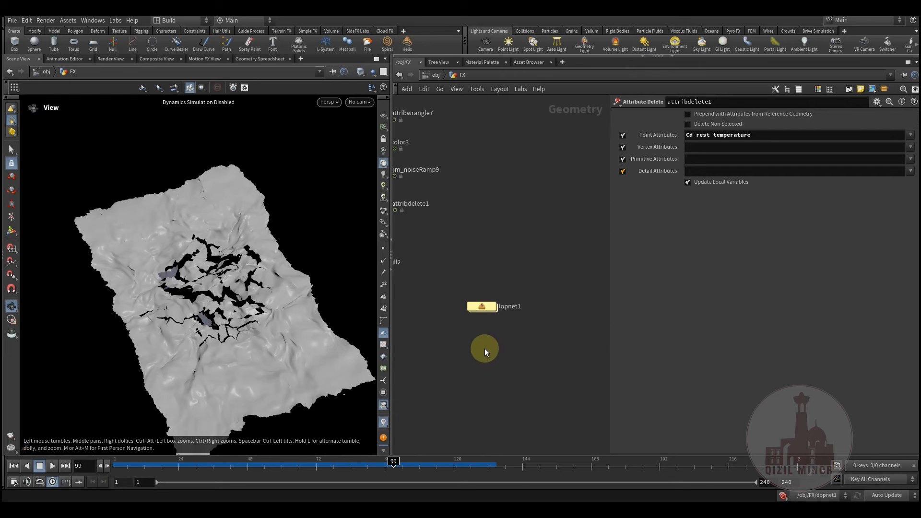
{"action": "left_click", "coordinate": [136, 470]}
{"action": "middle_click_drag", "start_coordinate": [482, 370], "coordinate": [533, 352]}
{"action": "double_click", "coordinate": [534, 312]}
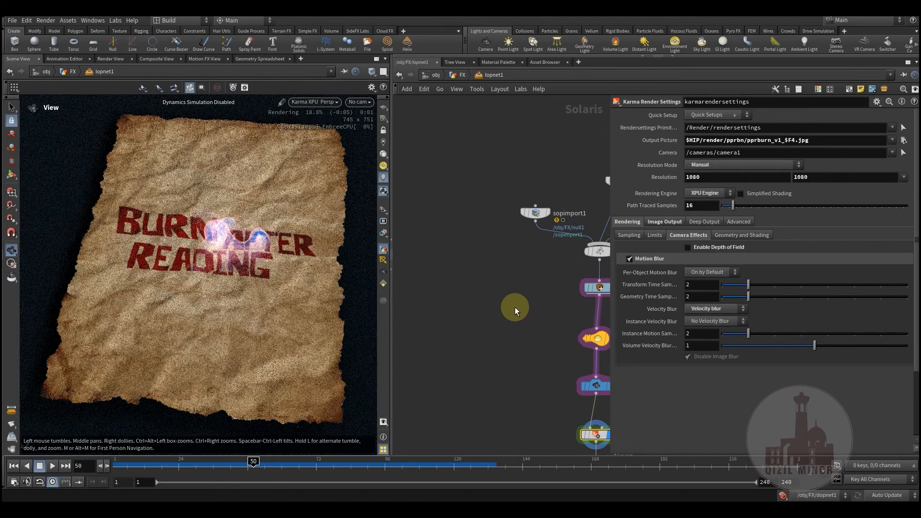
Step: Check the SOP paths of sopimport1, sopimport2 and sopimport3 for the fire, paper and floor geometry
{"action": "middle_click_drag", "start_coordinate": [516, 307], "coordinate": [460, 359]}
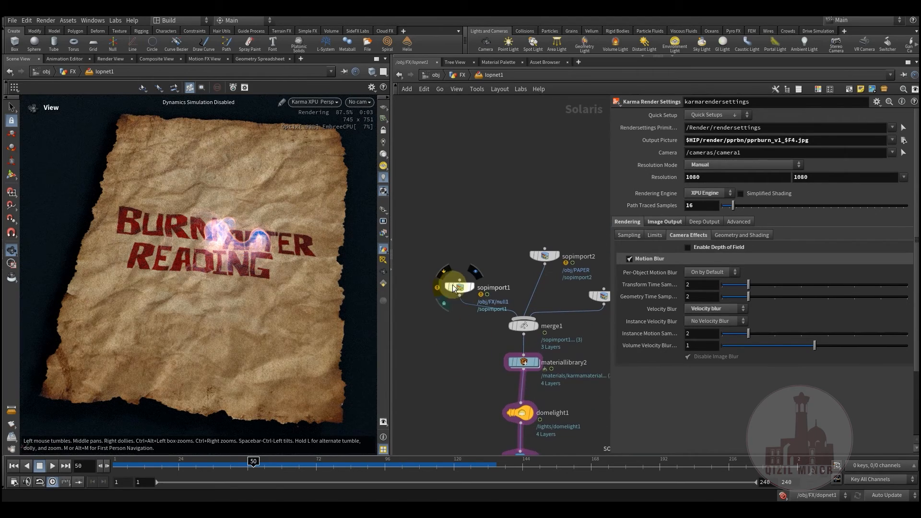
{"action": "left_click", "coordinate": [460, 285]}
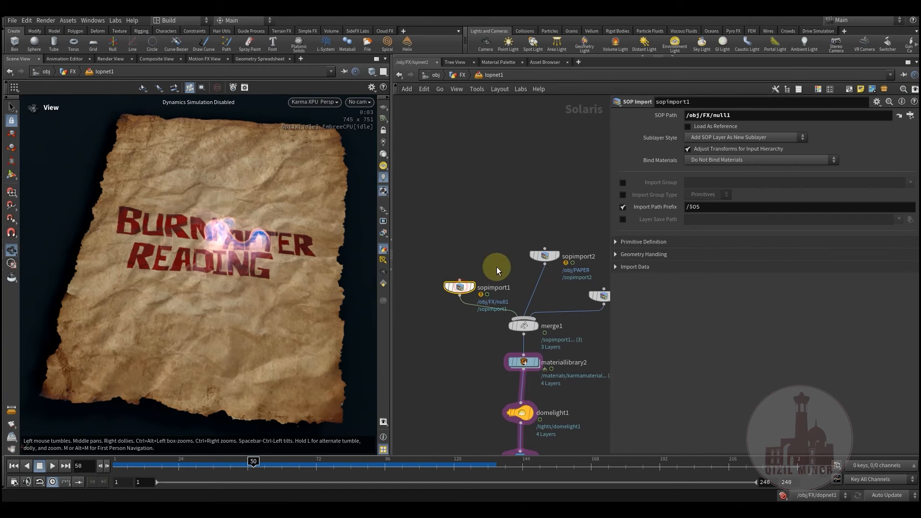
{"action": "left_click_drag", "start_coordinate": [740, 116], "coordinate": [667, 121]}
{"action": "middle_click_drag", "start_coordinate": [487, 248], "coordinate": [456, 249]}
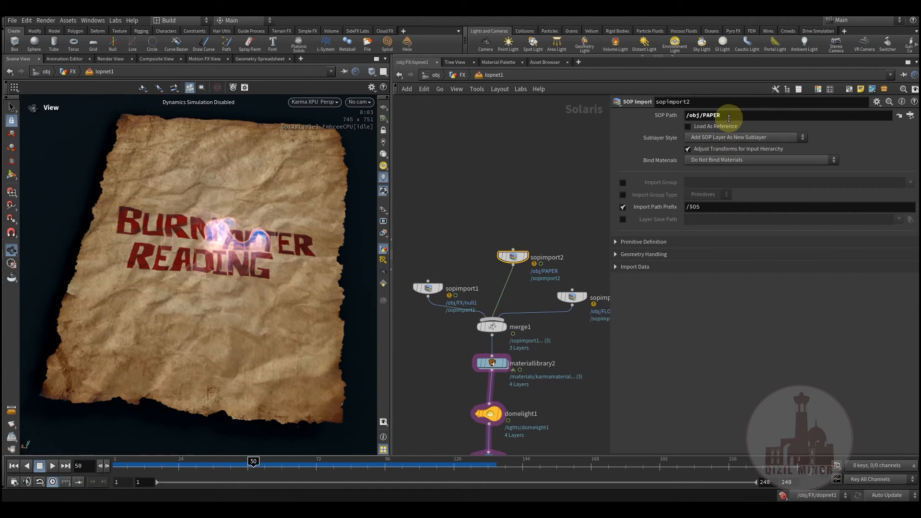
{"action": "middle_click_drag", "start_coordinate": [511, 159], "coordinate": [473, 154]}
{"action": "left_click", "coordinate": [523, 290]}
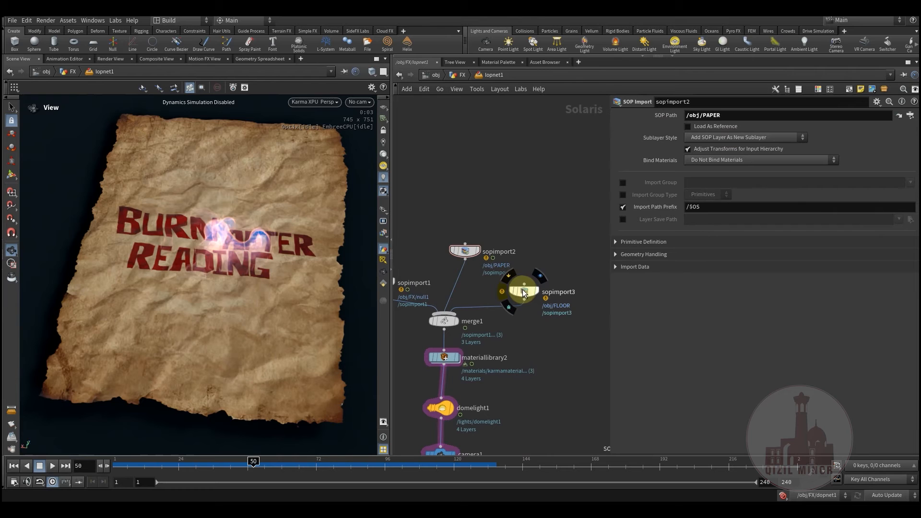
{"action": "middle_click_drag", "start_coordinate": [548, 199], "coordinate": [588, 123]}
Step: Show the domelight1 parameters and highlight its texture file path, D:/MyProjects/studio_small_08_4k.exr
{"action": "middle_click_drag", "start_coordinate": [460, 287], "coordinate": [494, 254]}
{"action": "left_click", "coordinate": [468, 270]}
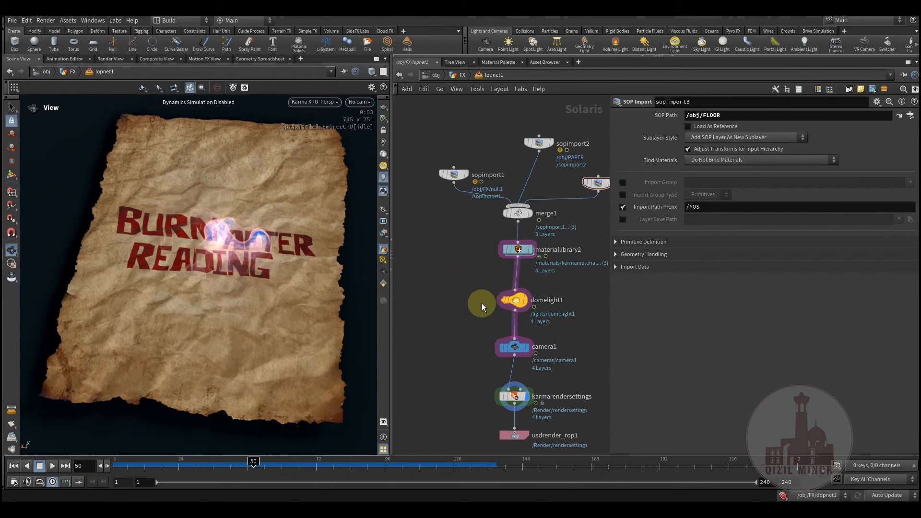
{"action": "middle_click_drag", "start_coordinate": [479, 302], "coordinate": [469, 235]}
{"action": "left_click_drag", "start_coordinate": [530, 244], "coordinate": [530, 245]}
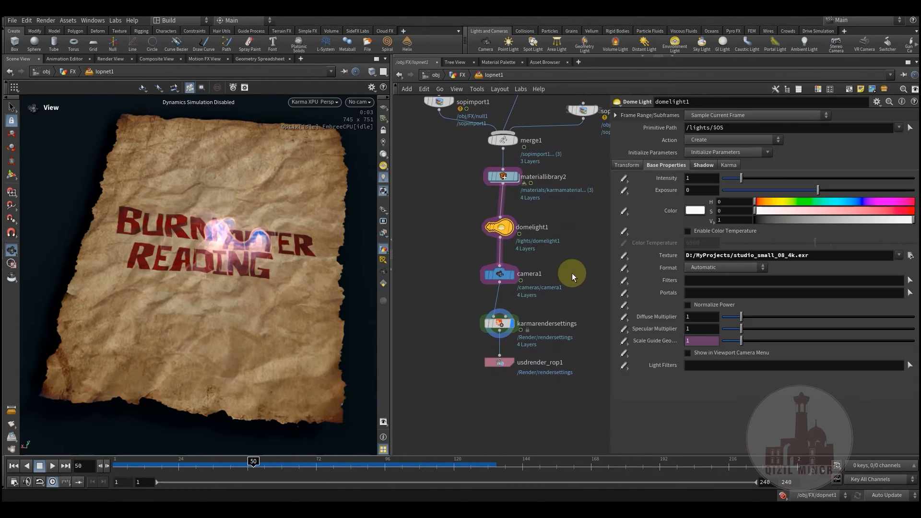
{"action": "left_click_drag", "start_coordinate": [813, 255], "coordinate": [687, 252]}
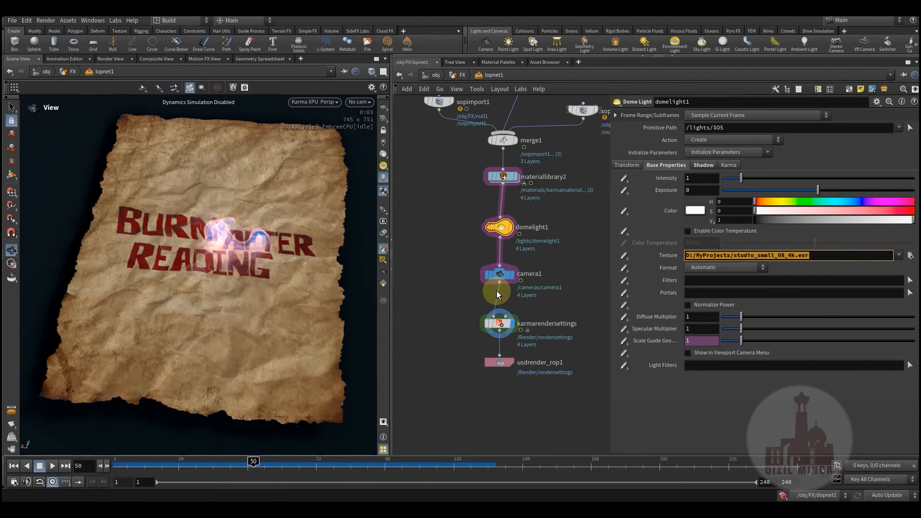
Step: Show the karmarendersettings parameters and review the camera effects and the image output denoiser filter
{"action": "left_click", "coordinate": [452, 261]}
{"action": "left_click_drag", "start_coordinate": [525, 292], "coordinate": [527, 293]}
{"action": "left_click_drag", "start_coordinate": [454, 321], "coordinate": [520, 348]}
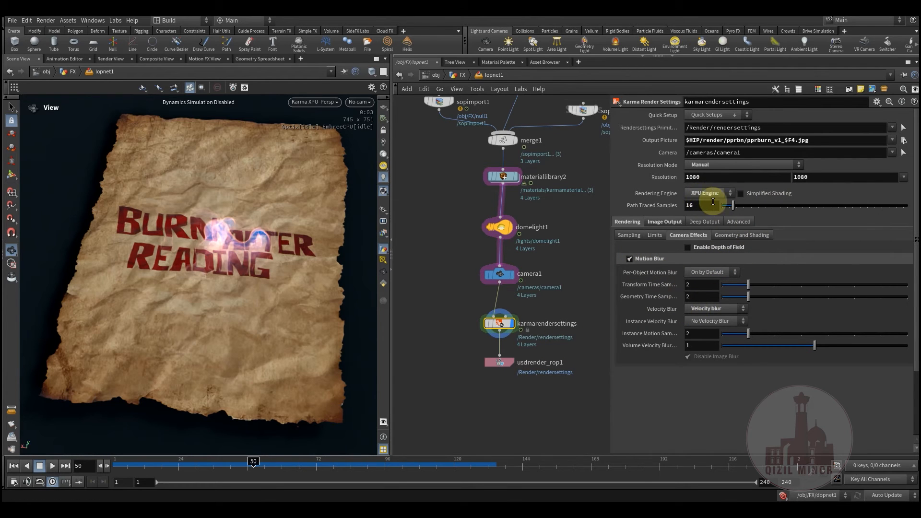
{"action": "left_click", "coordinate": [661, 223]}
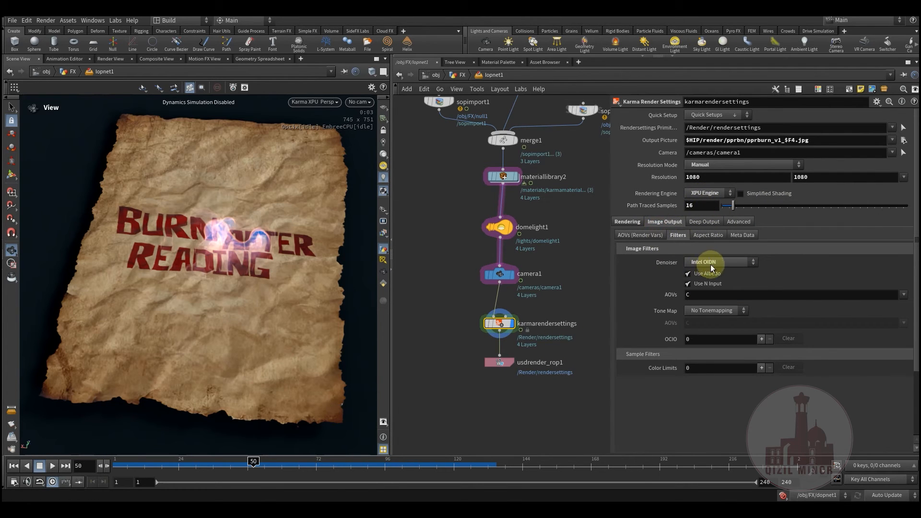
{"action": "left_click", "coordinate": [451, 244]}
Step: Open materiallibrary2 and look over its materials, selecting karmapyrofirematerial1 and karmamaterial1
{"action": "middle_click_drag", "start_coordinate": [448, 244], "coordinate": [423, 352]}
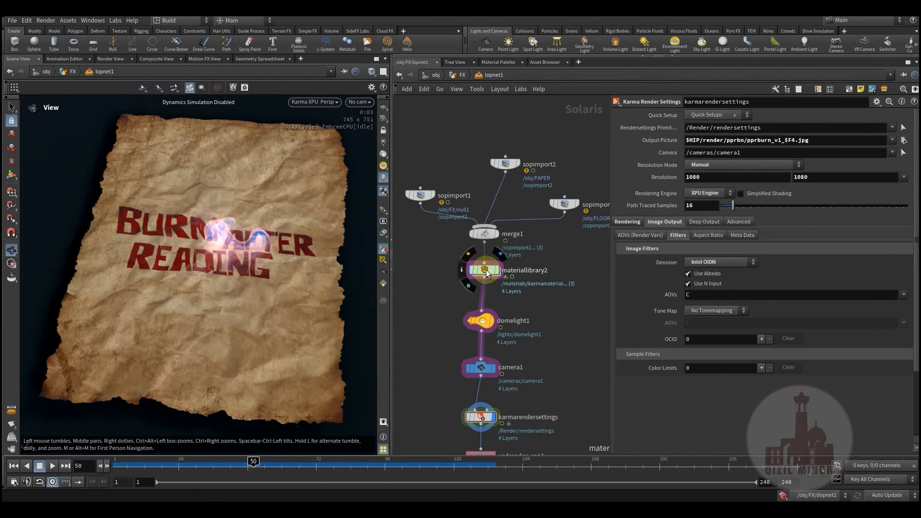
{"action": "left_click", "coordinate": [485, 269]}
{"action": "key", "text": "i"}
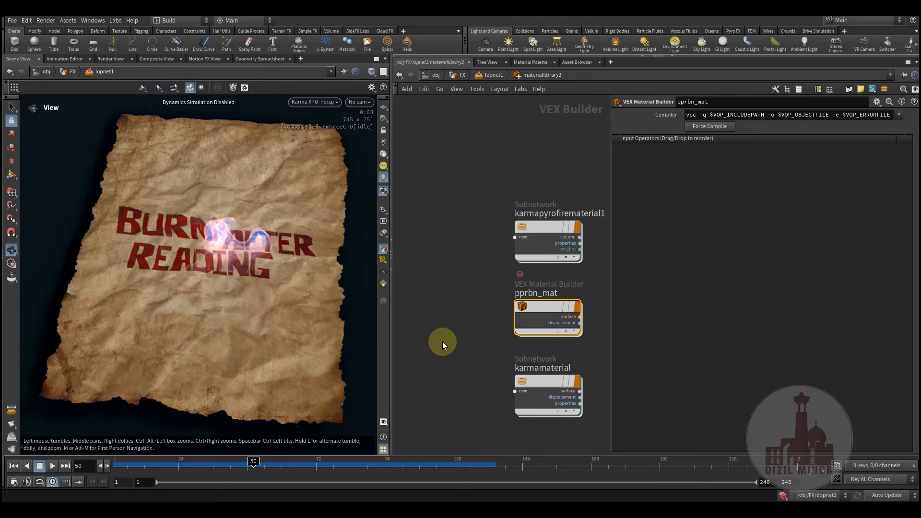
{"action": "middle_click_drag", "start_coordinate": [549, 334], "coordinate": [556, 386]}
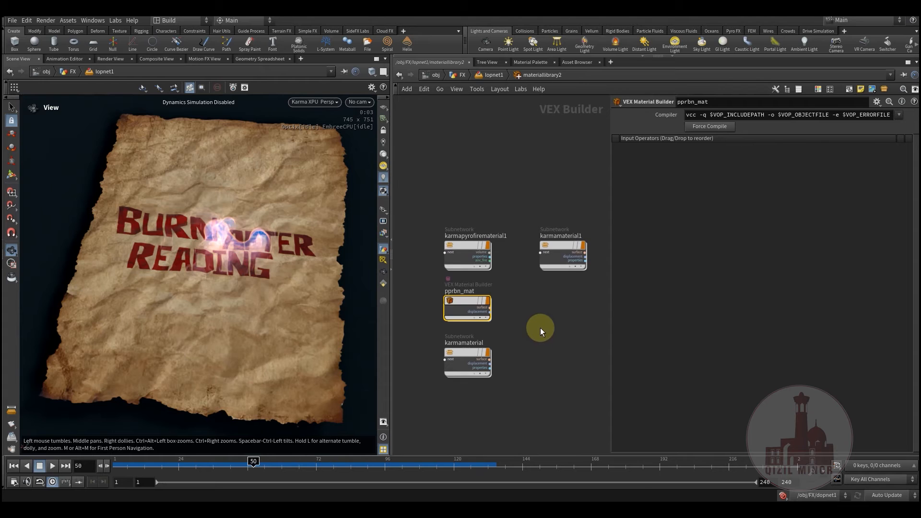
{"action": "scroll", "coordinate": [497, 270], "scroll_direction": "up", "scroll_amount": 5}
{"action": "left_click", "coordinate": [472, 263]}
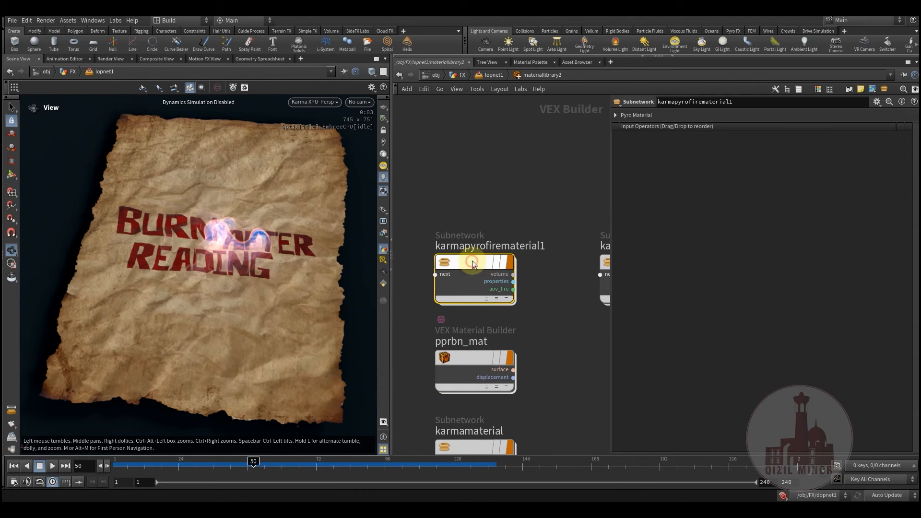
{"action": "middle_click_drag", "start_coordinate": [560, 329], "coordinate": [500, 313]}
{"action": "left_click", "coordinate": [549, 244]}
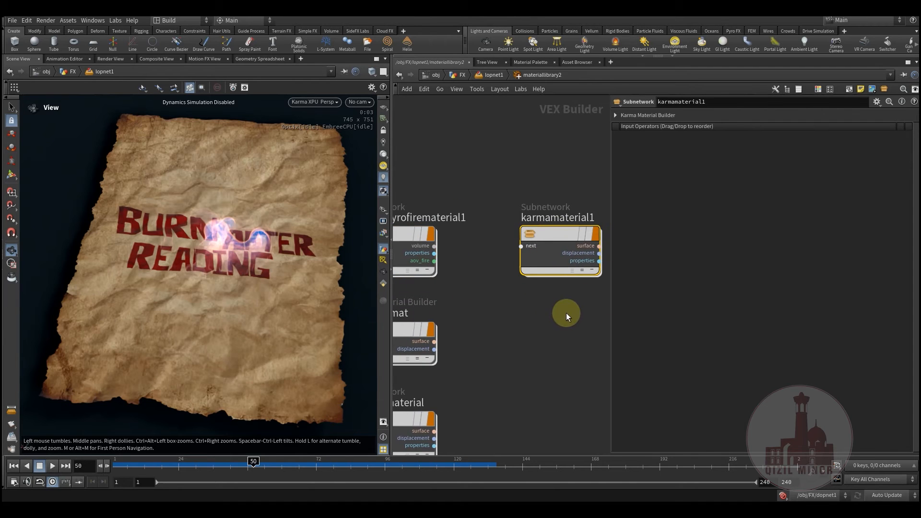
Step: Open the karmamaterial1 subnetwork and show the base and specular settings of mtlxstandard_surface
{"action": "middle_click_drag", "start_coordinate": [566, 313], "coordinate": [510, 309]}
{"action": "double_click", "coordinate": [502, 232]}
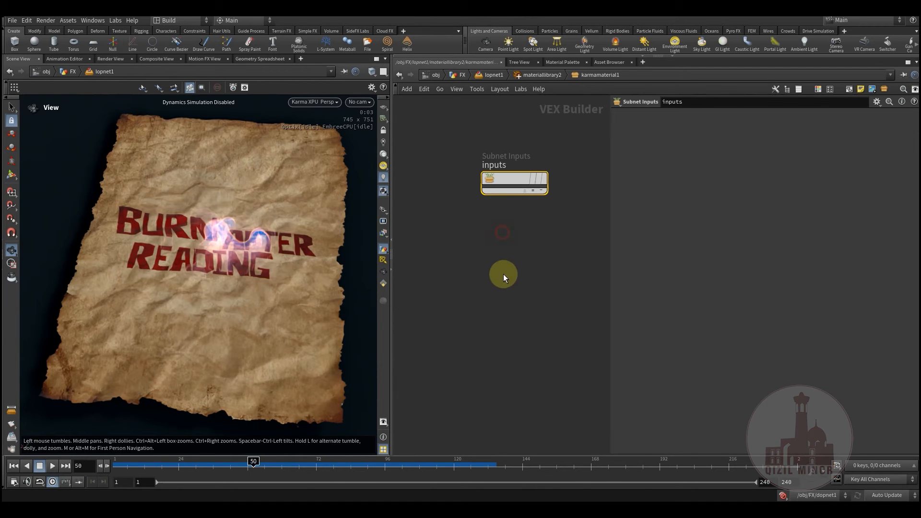
{"action": "key", "text": "h"}
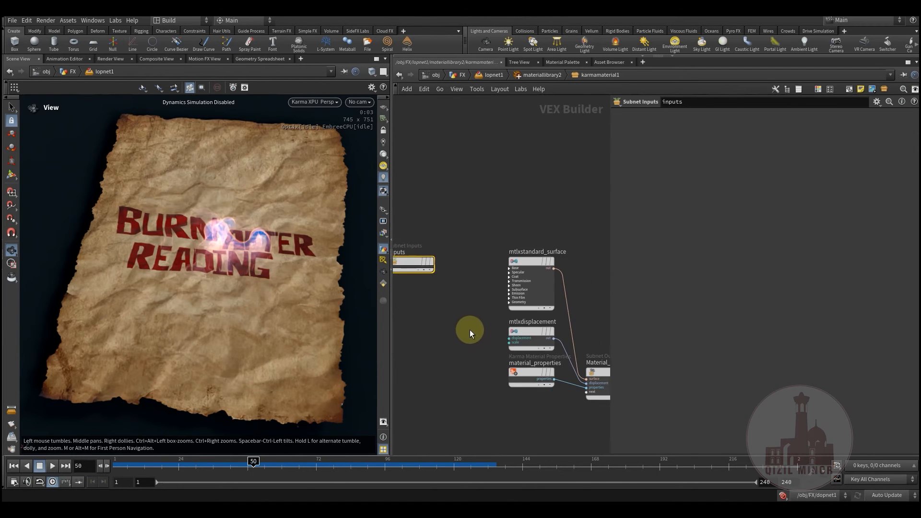
{"action": "left_click", "coordinate": [468, 252]}
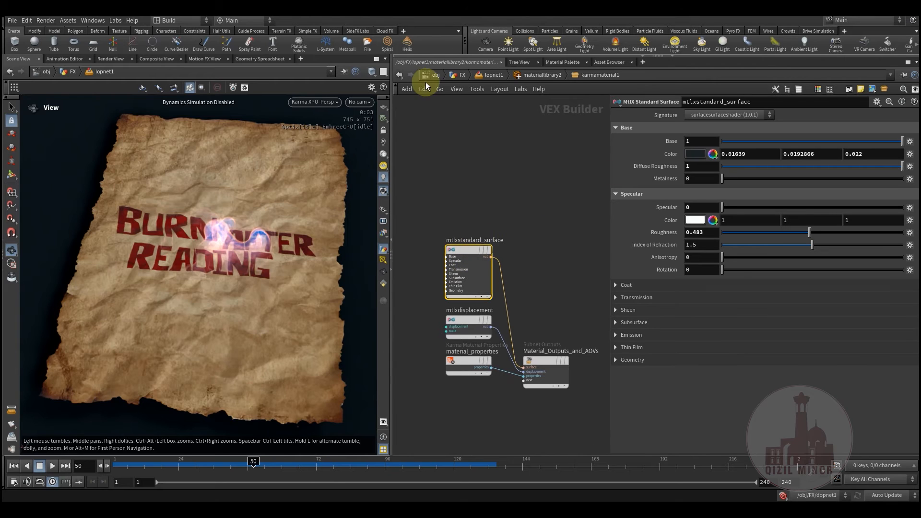
Step: Open karmapyrofirematerial1 from materiallibrary2 and review the smoke and fire settings of kma_pyroshader1
{"action": "left_click", "coordinate": [547, 77]}
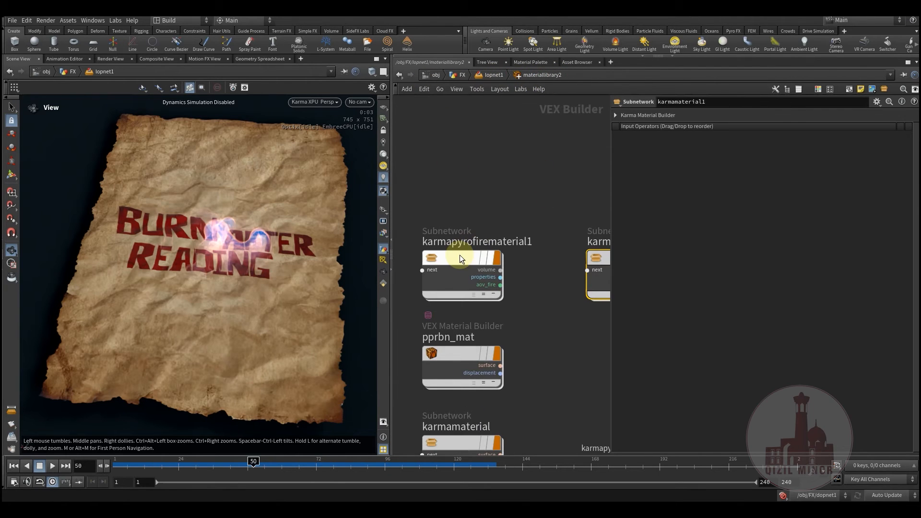
{"action": "double_click", "coordinate": [459, 258]}
{"action": "left_click", "coordinate": [484, 264]}
{"action": "middle_click_drag", "start_coordinate": [550, 208], "coordinate": [503, 231]}
{"action": "scroll", "coordinate": [528, 390], "scroll_direction": "down", "scroll_amount": 3}
{"action": "middle_click_drag", "start_coordinate": [543, 397], "coordinate": [497, 358]}
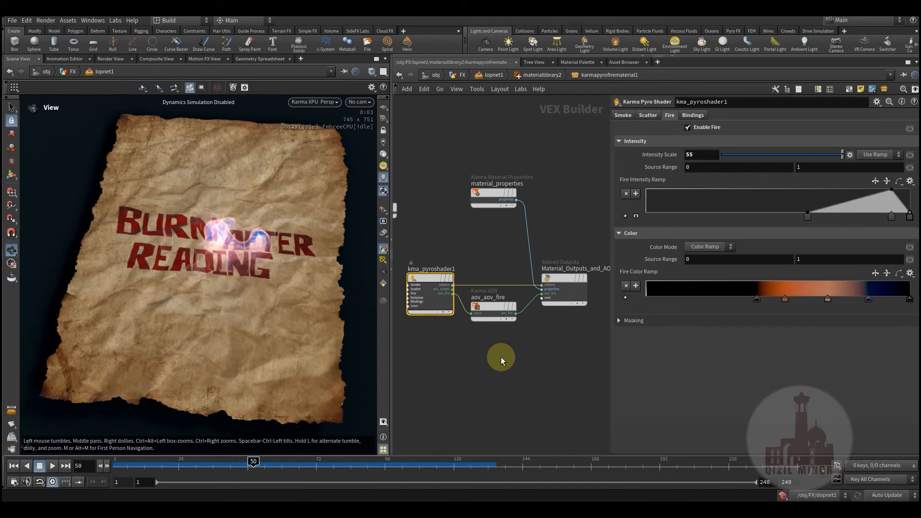
{"action": "left_click", "coordinate": [625, 116]}
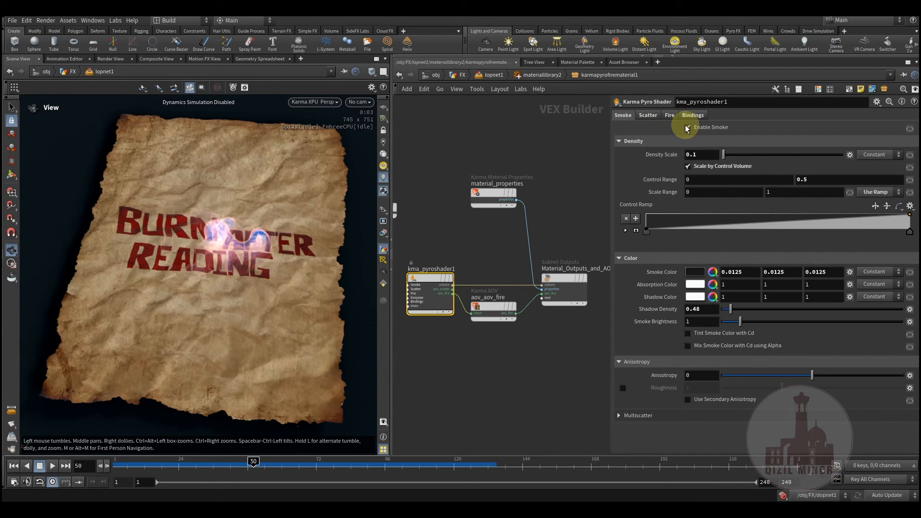
{"action": "left_click", "coordinate": [670, 116]}
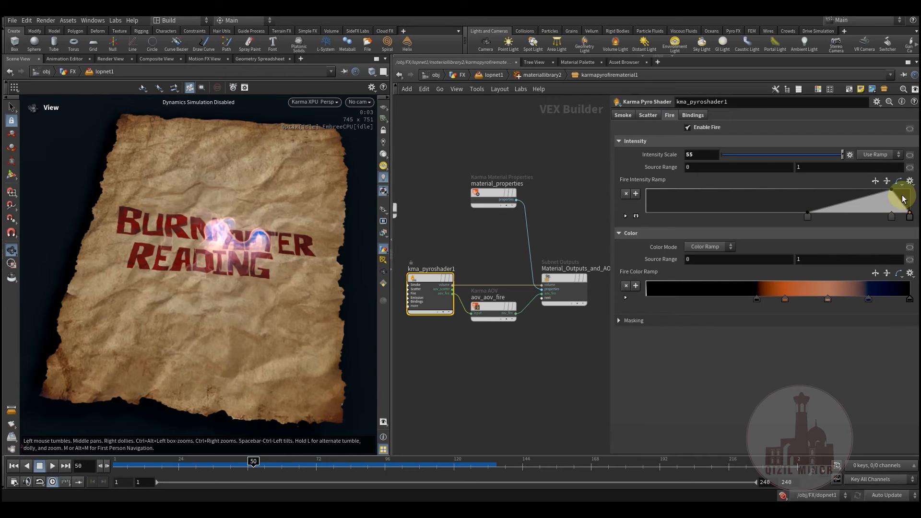
Step: Set the timeline to frame 89 to examine the flames against the fire intensity scale and color ramp
{"action": "left_click", "coordinate": [698, 154]}
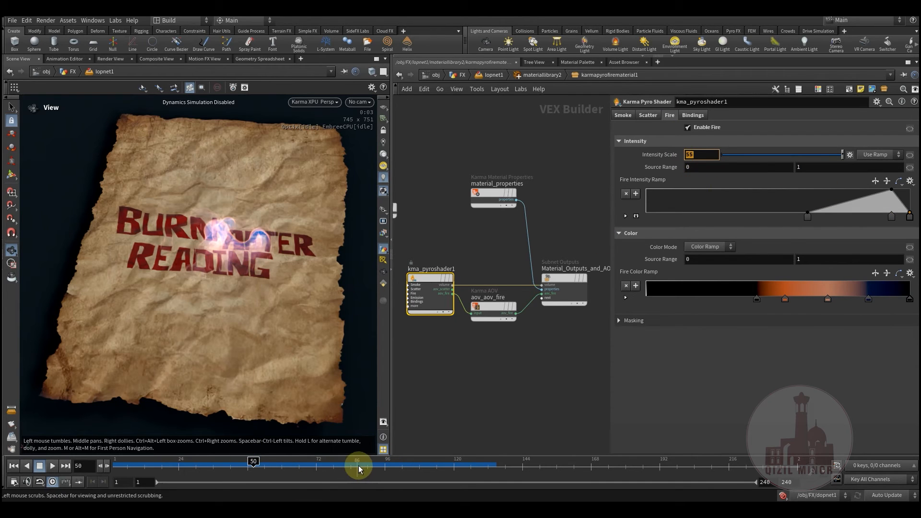
{"action": "left_click_drag", "start_coordinate": [360, 468], "coordinate": [376, 471]}
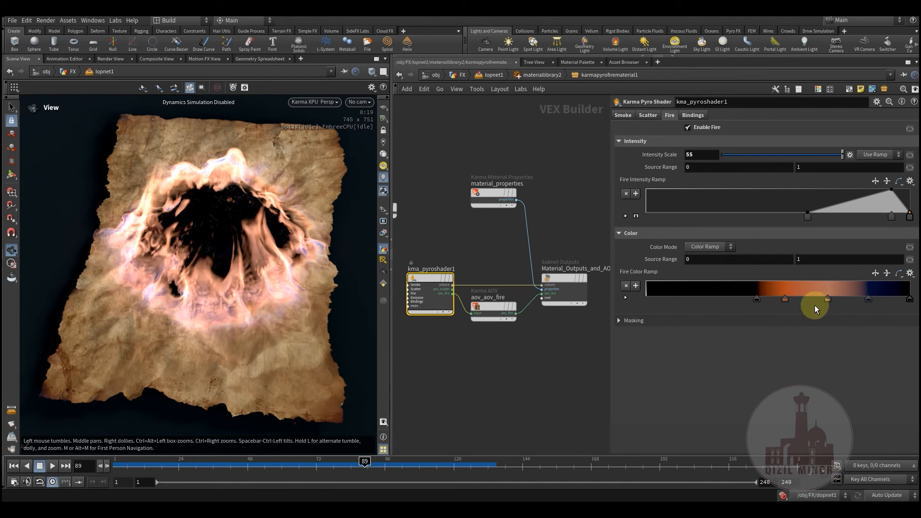
{"action": "left_click", "coordinate": [826, 299]}
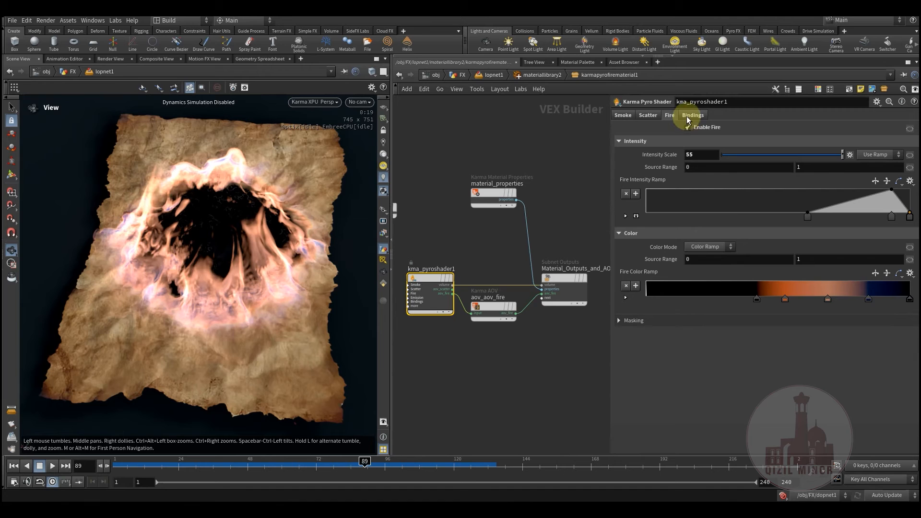
Step: Review the scatter, smoke, fire and volume bindings settings of kma_pyroshader1
{"action": "left_click", "coordinate": [650, 116]}
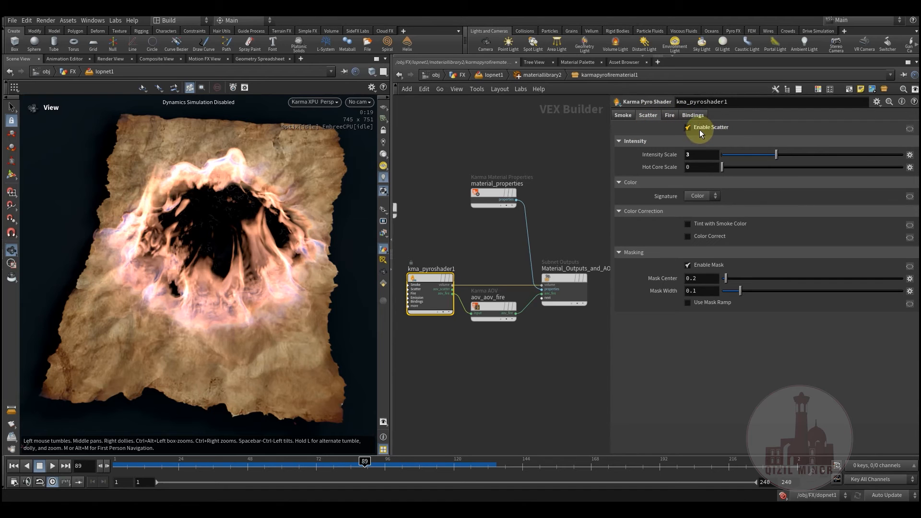
{"action": "left_click", "coordinate": [621, 116]}
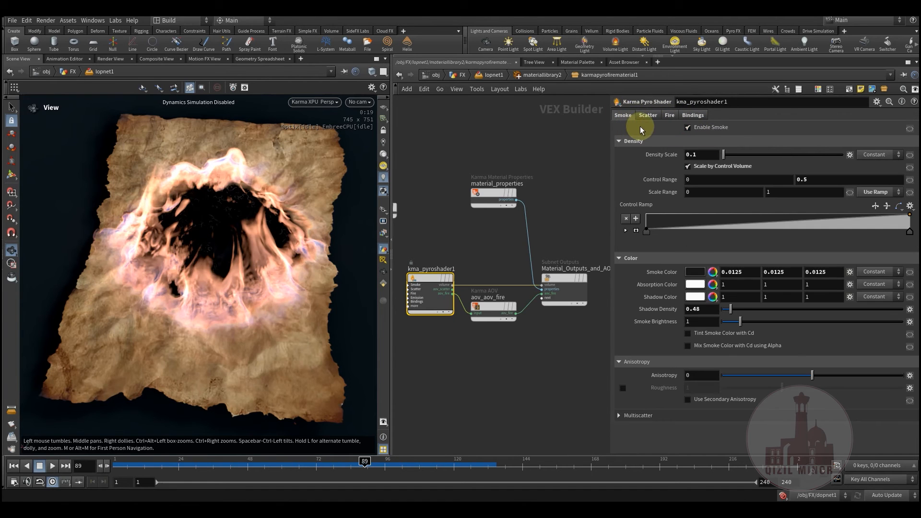
{"action": "left_click", "coordinate": [648, 116]}
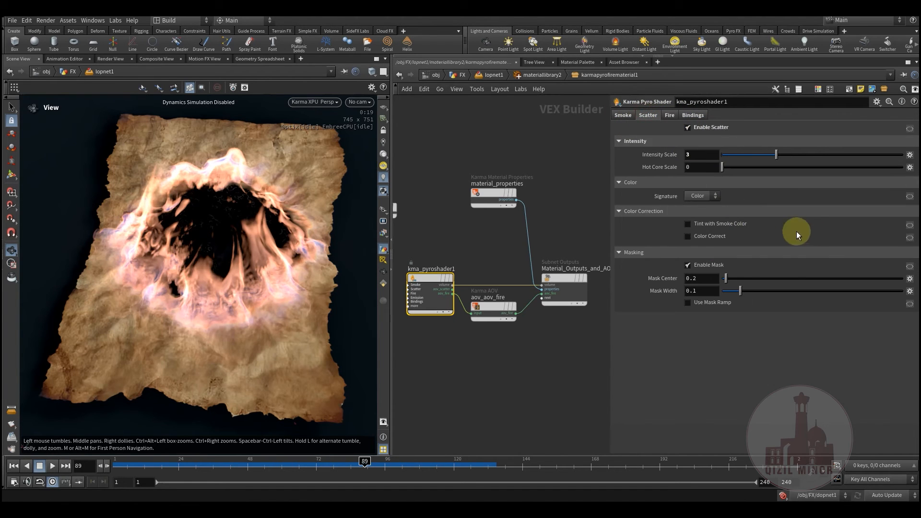
{"action": "left_click", "coordinate": [670, 116]}
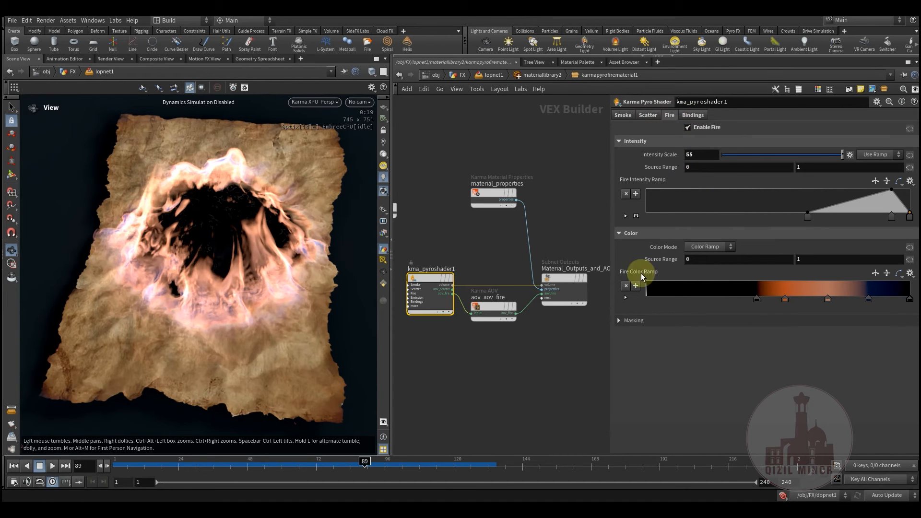
{"action": "left_click", "coordinate": [703, 117]}
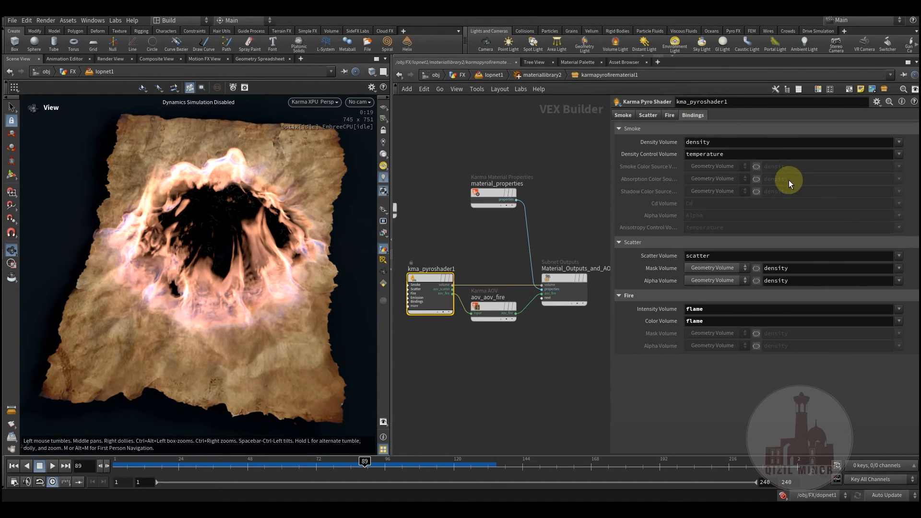
{"action": "left_click", "coordinate": [669, 116]}
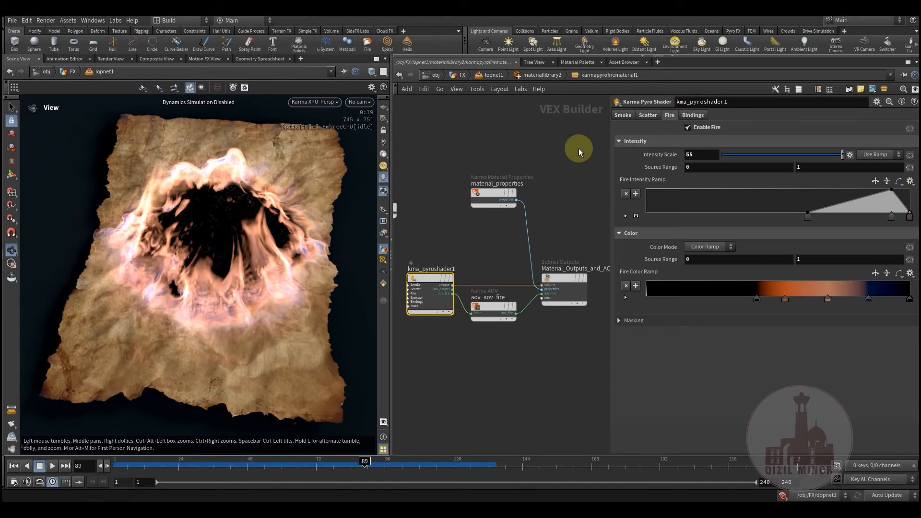
Step: Return to materiallibrary2 and open the pprbn_mat material builder
{"action": "scroll", "coordinate": [467, 249], "scroll_direction": "down", "scroll_amount": 4}
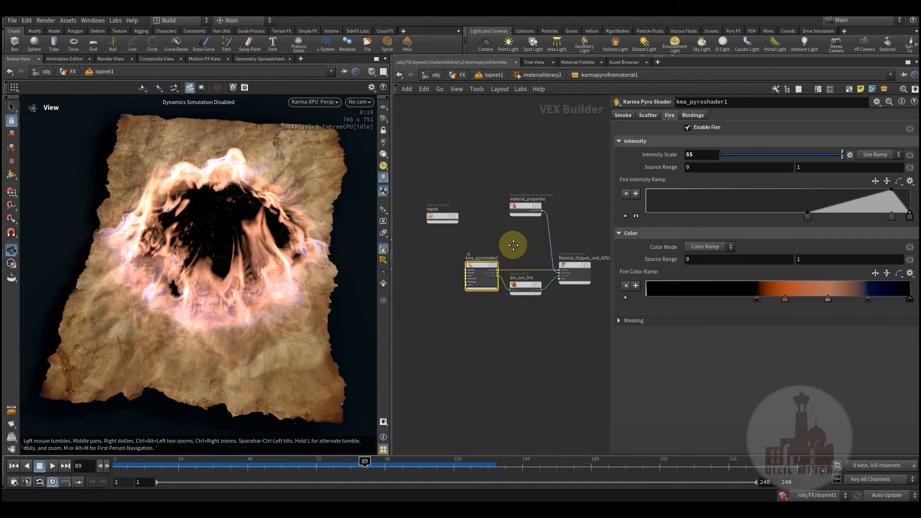
{"action": "left_click", "coordinate": [535, 74]}
{"action": "middle_click_drag", "start_coordinate": [550, 301], "coordinate": [545, 164]}
{"action": "middle_click_drag", "start_coordinate": [549, 242], "coordinate": [586, 244]}
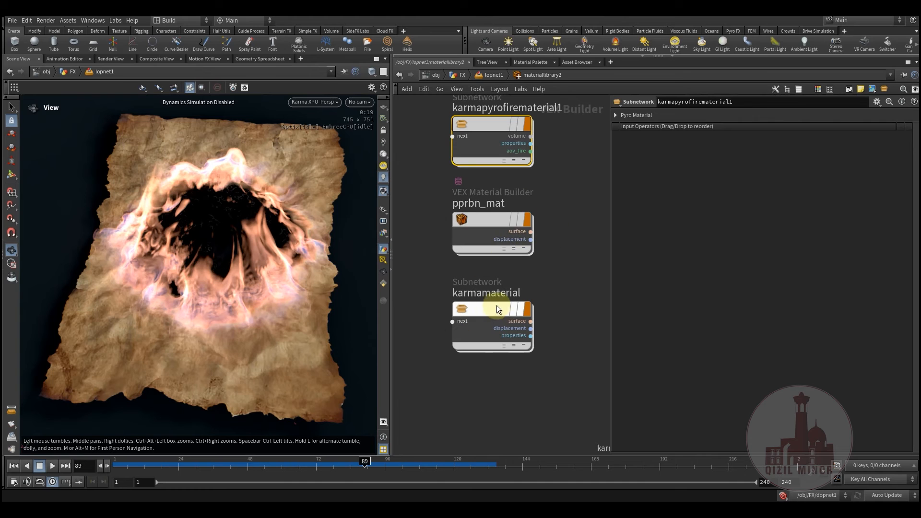
{"action": "middle_click_drag", "start_coordinate": [579, 348], "coordinate": [583, 323]}
{"action": "mouse_move", "coordinate": [497, 285]}
{"action": "mouse_move", "coordinate": [476, 187]}
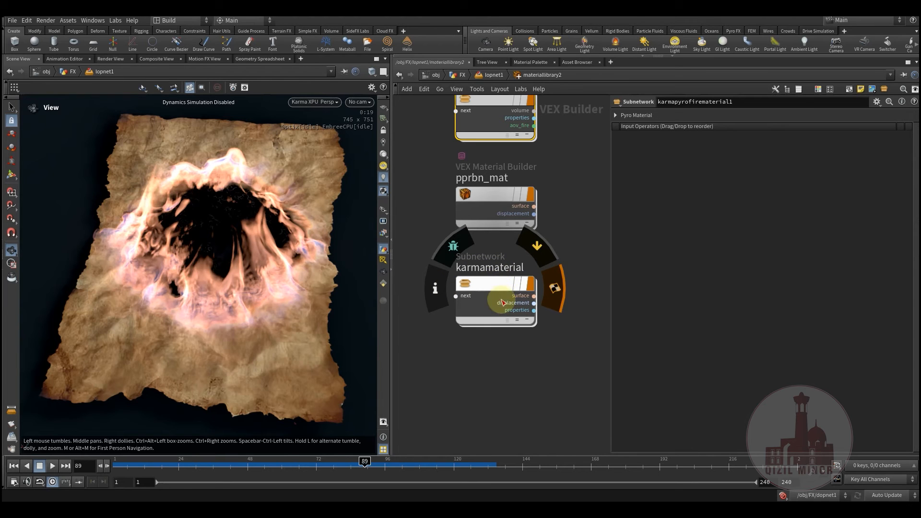
{"action": "left_click_drag", "start_coordinate": [487, 198], "coordinate": [489, 185]}
{"action": "double_click", "coordinate": [489, 185]}
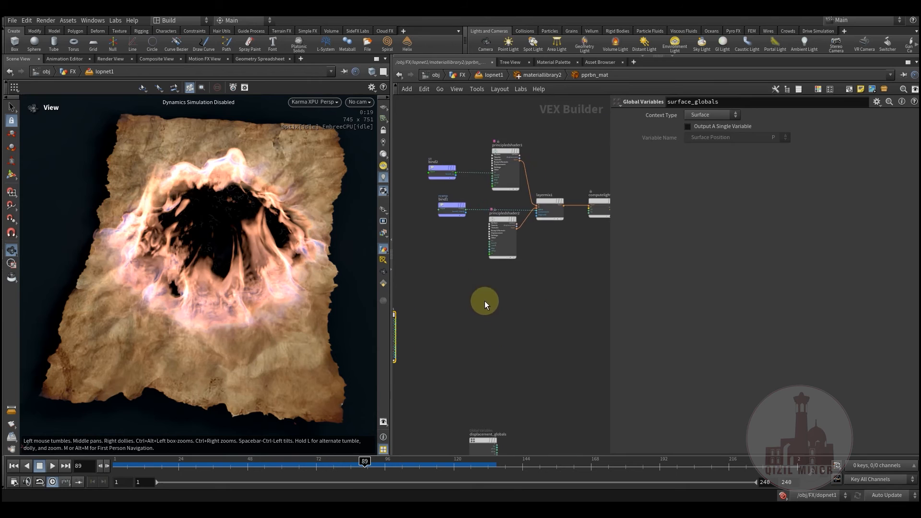
Step: Examine how bind1 (nramp) and bind2 (uv) feed the principled shader network in pprbn_mat
{"action": "scroll", "coordinate": [477, 306], "scroll_direction": "up", "scroll_amount": 3}
{"action": "middle_click_drag", "start_coordinate": [470, 298], "coordinate": [524, 359]}
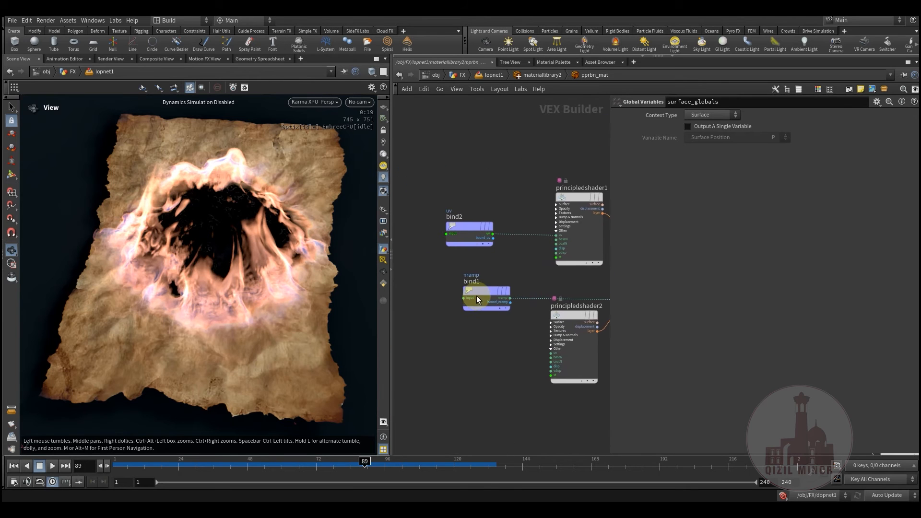
{"action": "scroll", "coordinate": [476, 296], "scroll_direction": "up", "scroll_amount": 1}
{"action": "left_click", "coordinate": [488, 289]}
{"action": "left_click_drag", "start_coordinate": [487, 288], "coordinate": [468, 286]}
{"action": "middle_click_drag", "start_coordinate": [485, 351], "coordinate": [469, 358]}
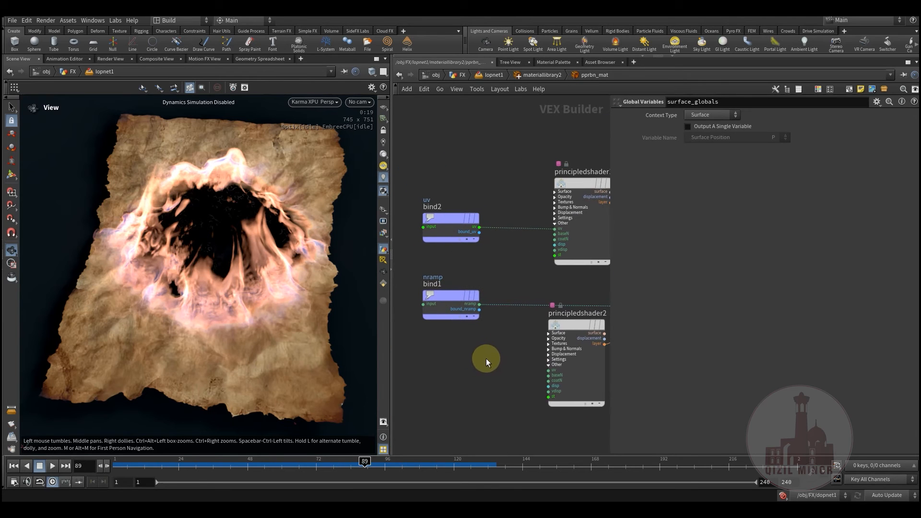
Step: Go back through FX into lopnet1 and check the material-to-geometry assignments of materiallibrary2
{"action": "middle_click_drag", "start_coordinate": [463, 147], "coordinate": [456, 182]}
{"action": "left_click", "coordinate": [458, 75]}
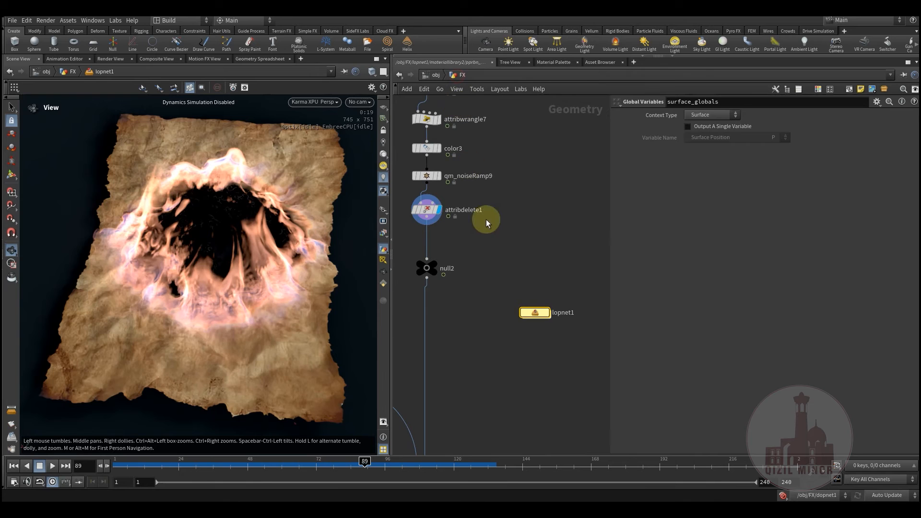
{"action": "double_click", "coordinate": [521, 293]}
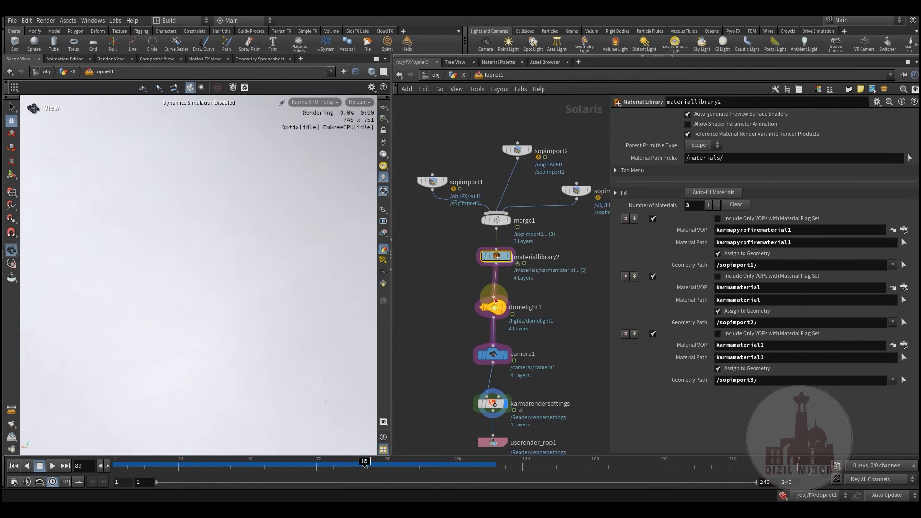
{"action": "scroll", "coordinate": [453, 280], "scroll_direction": "up", "scroll_amount": 4}
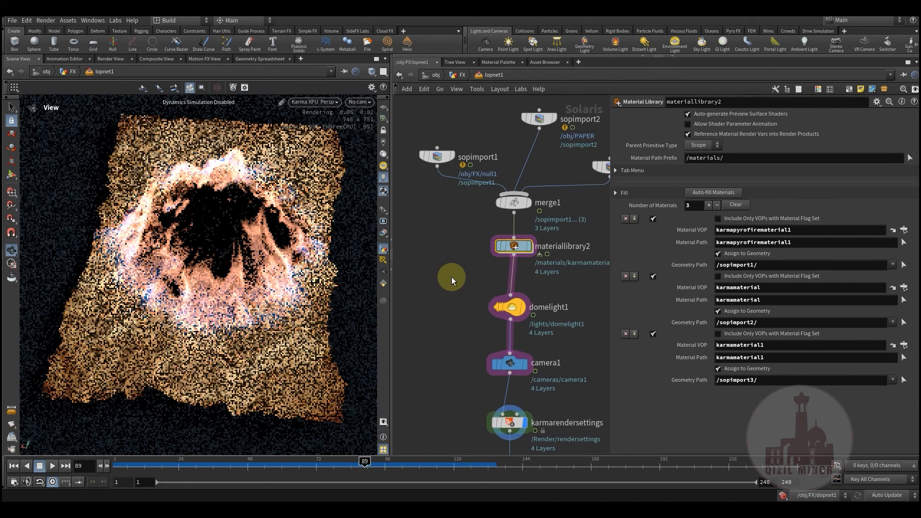
{"action": "middle_click_drag", "start_coordinate": [432, 288], "coordinate": [392, 304]}
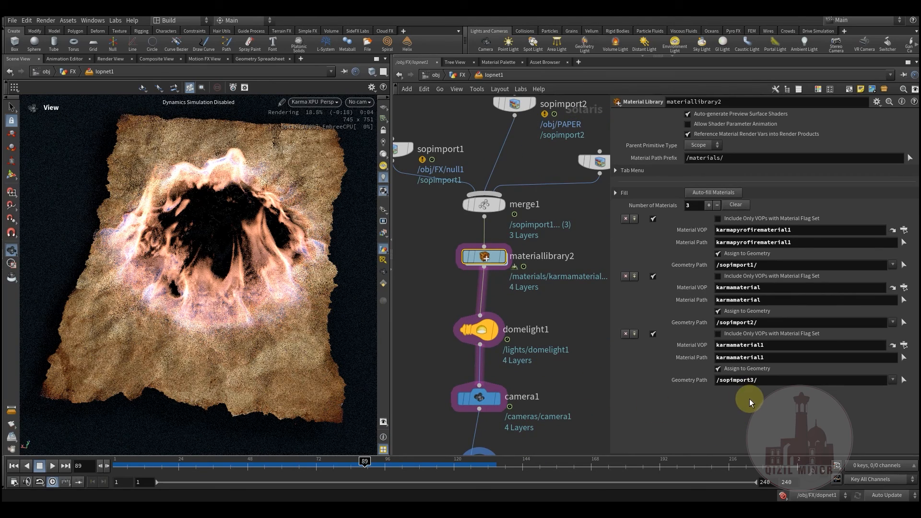
Step: Show the sopimport2 parameters to check the SOP path of the imported paper geometry
{"action": "middle_click_drag", "start_coordinate": [427, 239], "coordinate": [422, 336]}
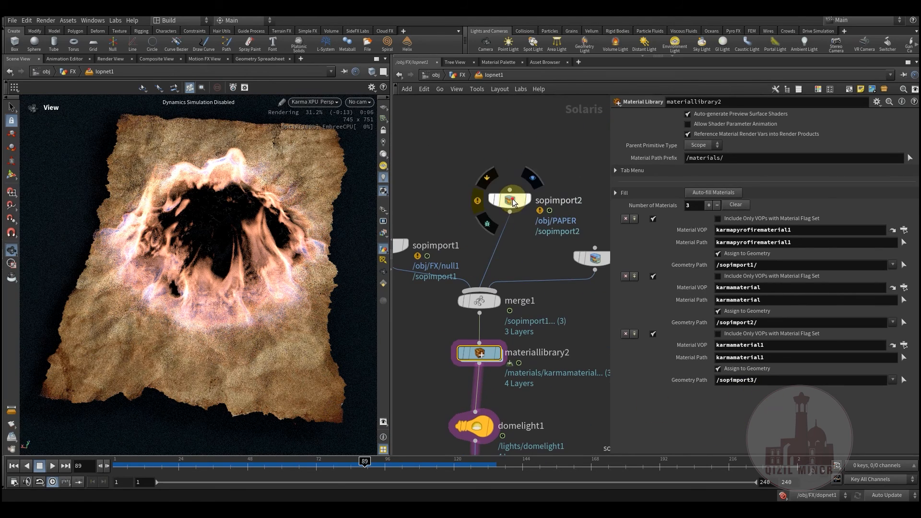
{"action": "left_click_drag", "start_coordinate": [513, 201], "coordinate": [496, 197]}
{"action": "scroll", "coordinate": [442, 292], "scroll_direction": "down", "scroll_amount": 3}
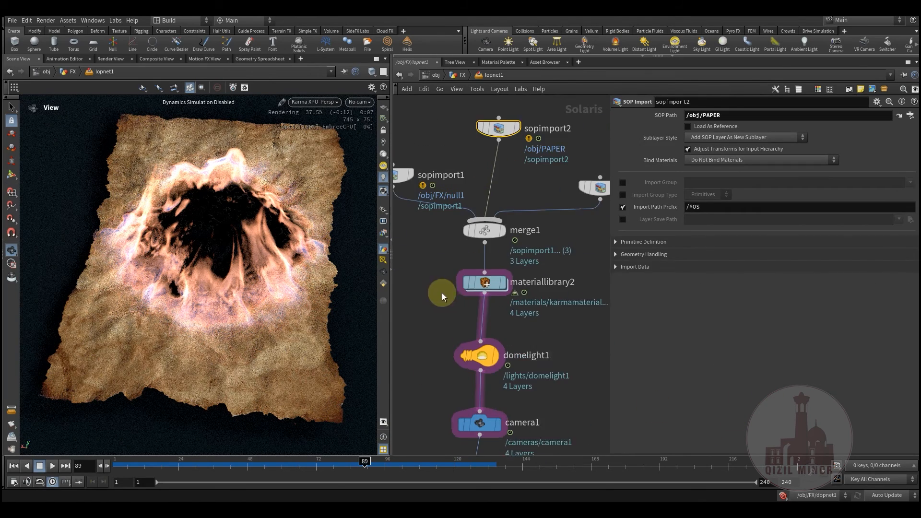
Step: Copy the name of the pprbn_mat material builder inside materiallibrary2 and return to lopnet1
{"action": "left_click", "coordinate": [491, 275]}
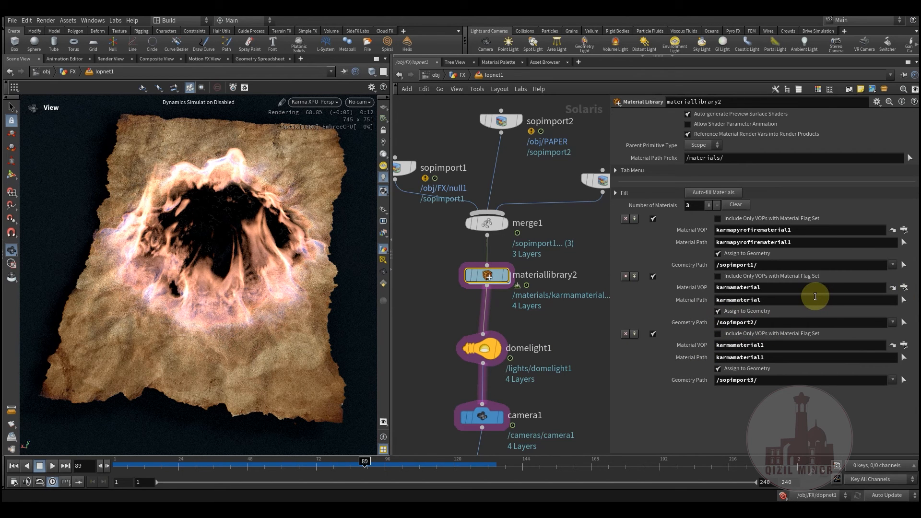
{"action": "double_click", "coordinate": [470, 281]}
{"action": "left_click", "coordinate": [478, 201]}
{"action": "left_click", "coordinate": [516, 201]}
{"action": "left_click_drag", "start_coordinate": [517, 201], "coordinate": [436, 200]}
{"action": "key", "text": "ctrl+c"}
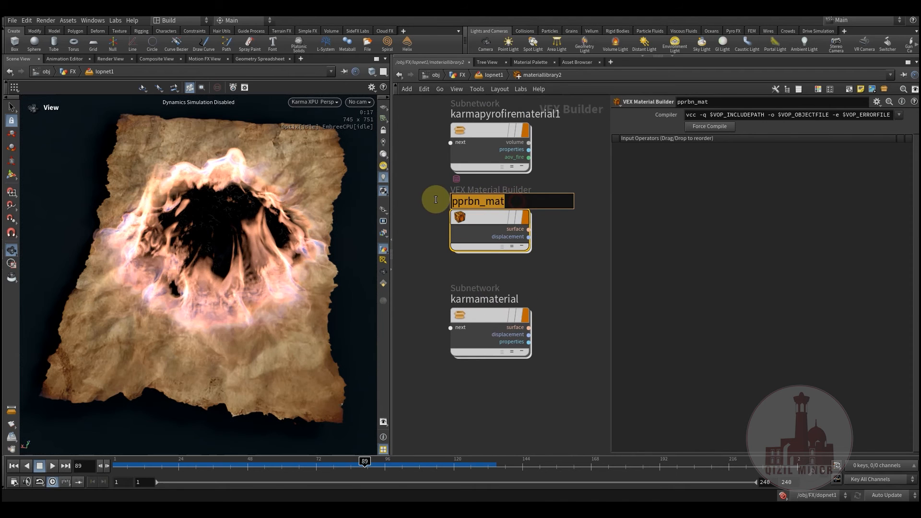
{"action": "left_click", "coordinate": [405, 242]}
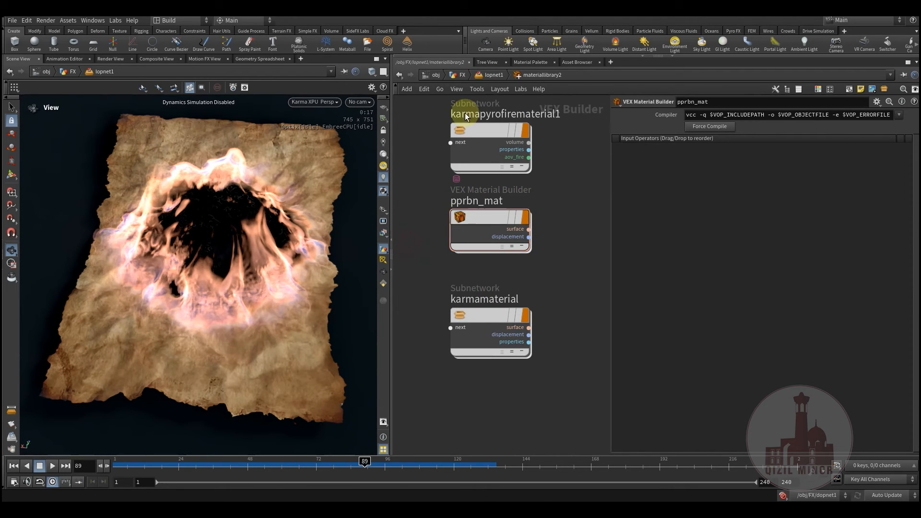
{"action": "left_click", "coordinate": [490, 75]}
Step: Set both the Material VOP and Material Path of the /sopimport2/ assignment in materiallibrary2 to pprbn_mat
{"action": "left_click_drag", "start_coordinate": [774, 288], "coordinate": [713, 292]}
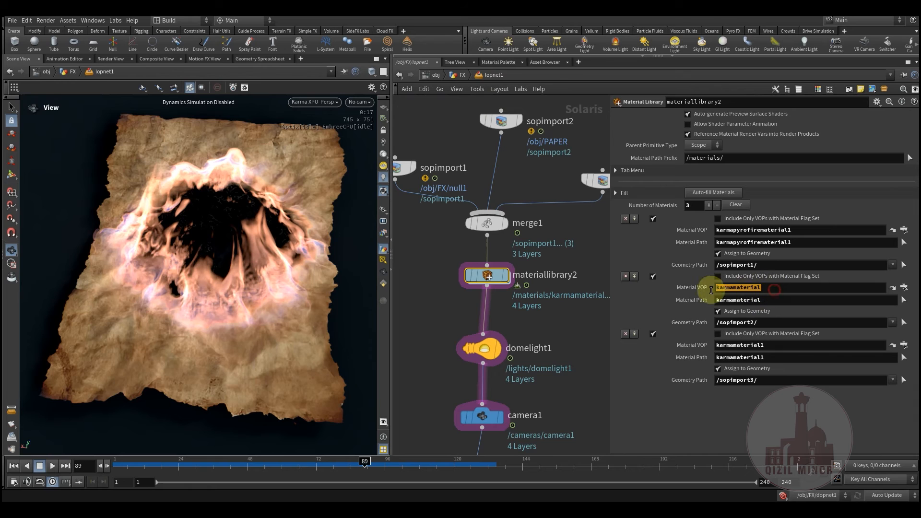
{"action": "left_click_drag", "start_coordinate": [777, 300], "coordinate": [715, 301]}
{"action": "key", "text": "ctrl+v"}
{"action": "double_click", "coordinate": [750, 288]}
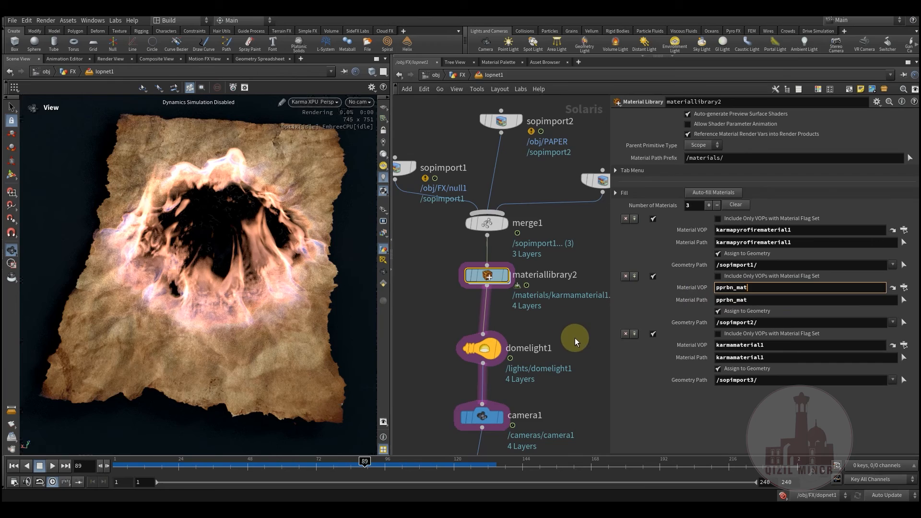
{"action": "key", "text": "Return"}
{"action": "left_click", "coordinate": [566, 323]}
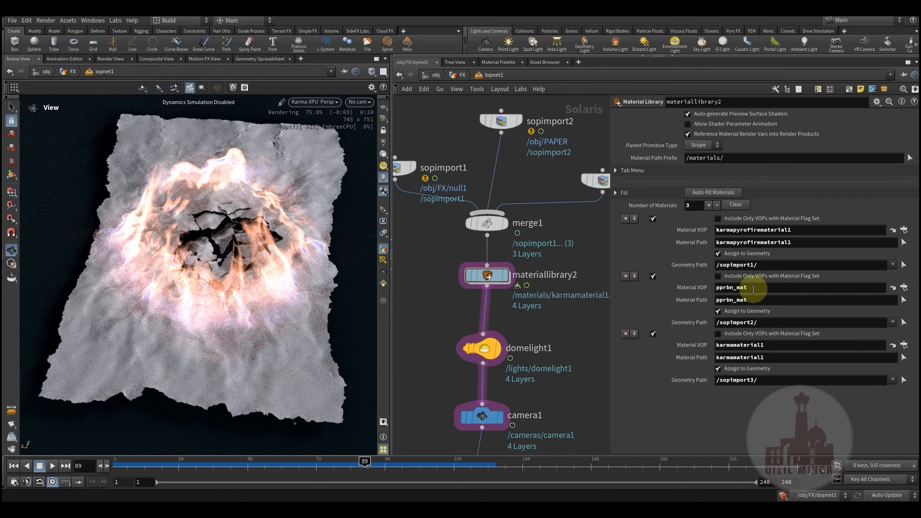
{"action": "double_click", "coordinate": [715, 288]}
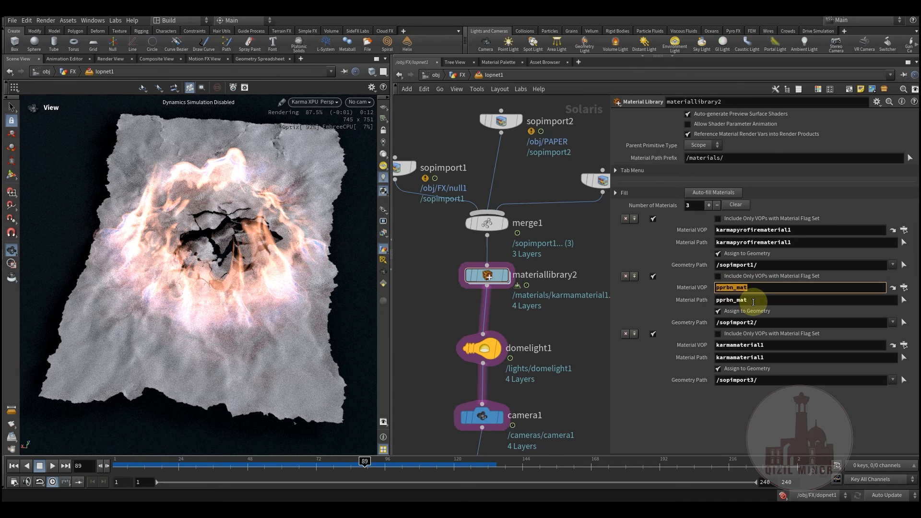
{"action": "double_click", "coordinate": [719, 299]}
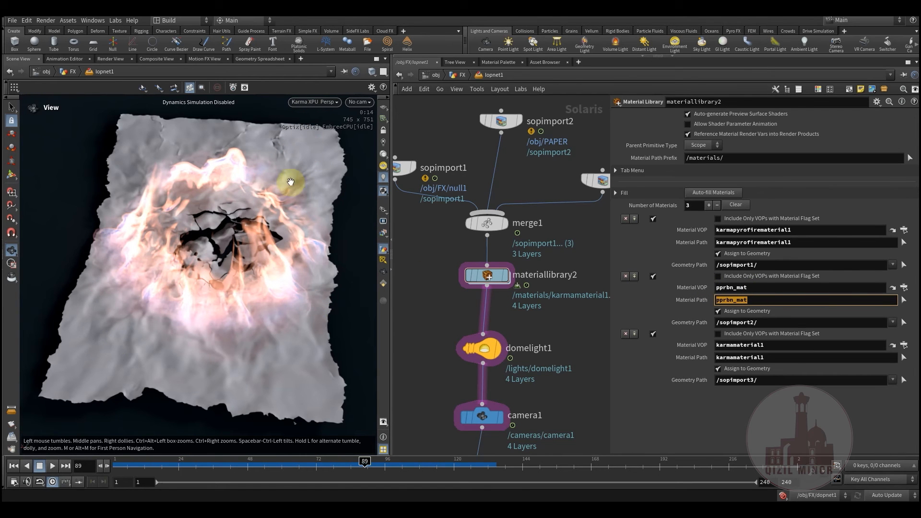
Step: Switch the viewport renderer to Karma CPU and bypass the sopimport1 node
{"action": "left_click", "coordinate": [311, 102]}
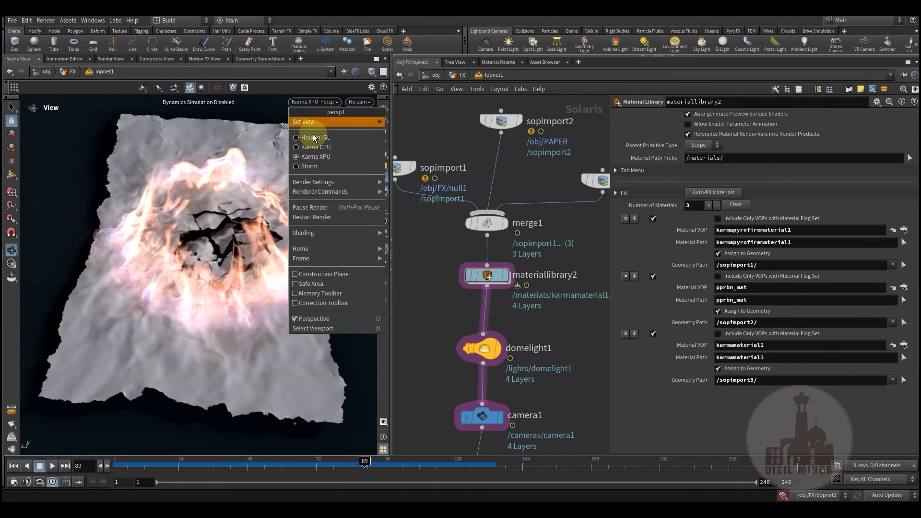
{"action": "left_click", "coordinate": [314, 147]}
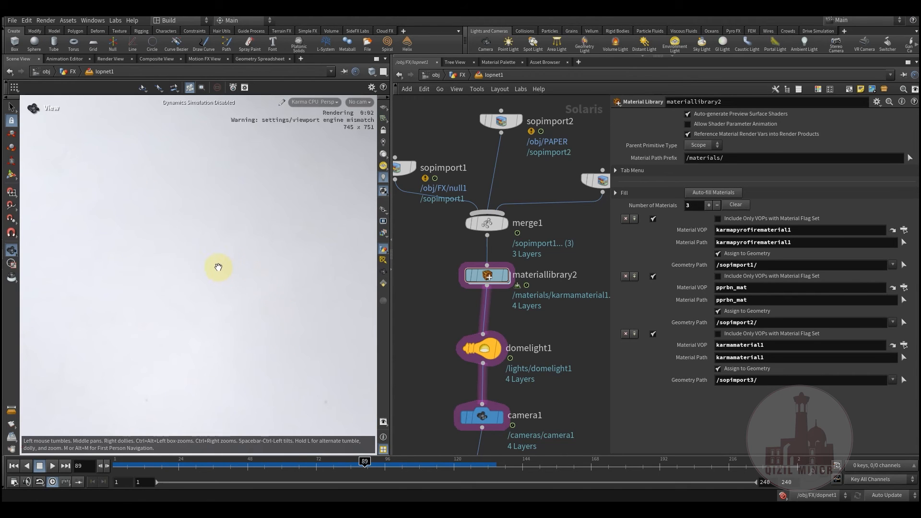
{"action": "middle_click_drag", "start_coordinate": [434, 267], "coordinate": [488, 309]}
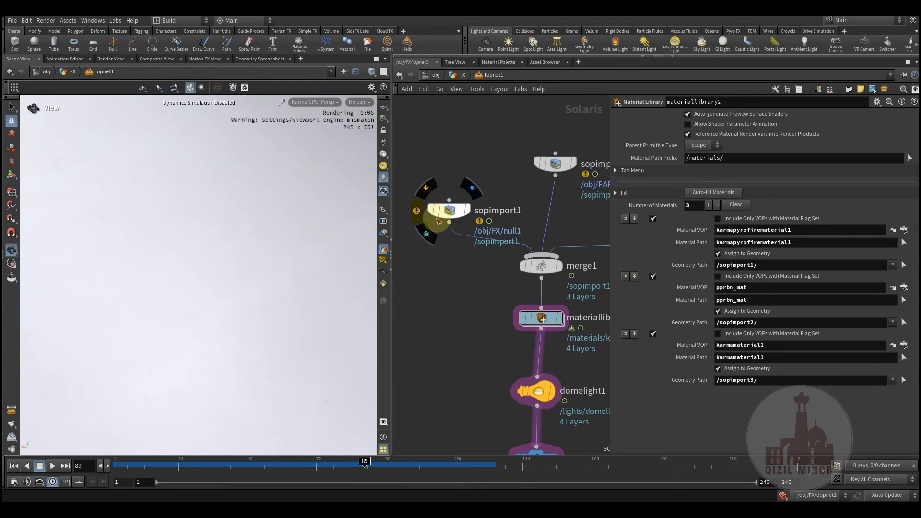
{"action": "middle_click_drag", "start_coordinate": [471, 310], "coordinate": [476, 279]}
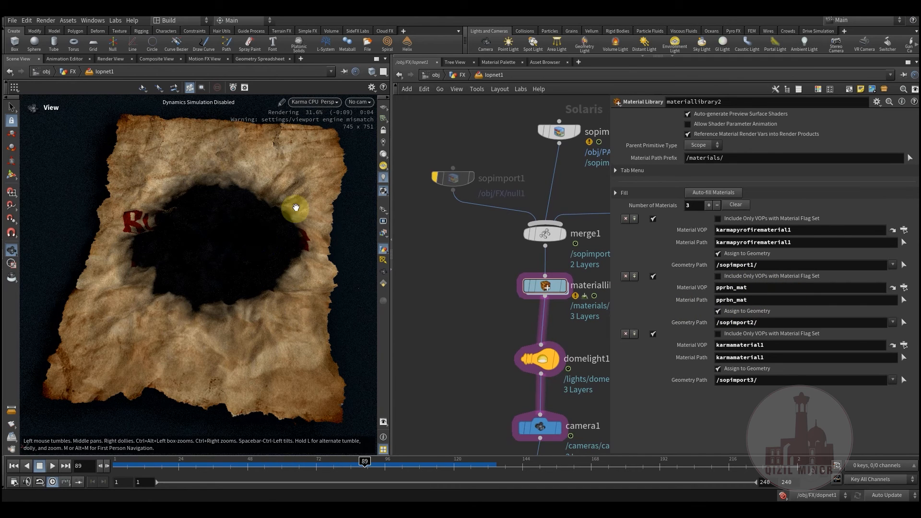
Step: Open pprbn_mat and inspect the base color texture of principledshader1, the surface settings of principledshader2 and the nramp bind
{"action": "middle_click_drag", "start_coordinate": [494, 335], "coordinate": [464, 313]}
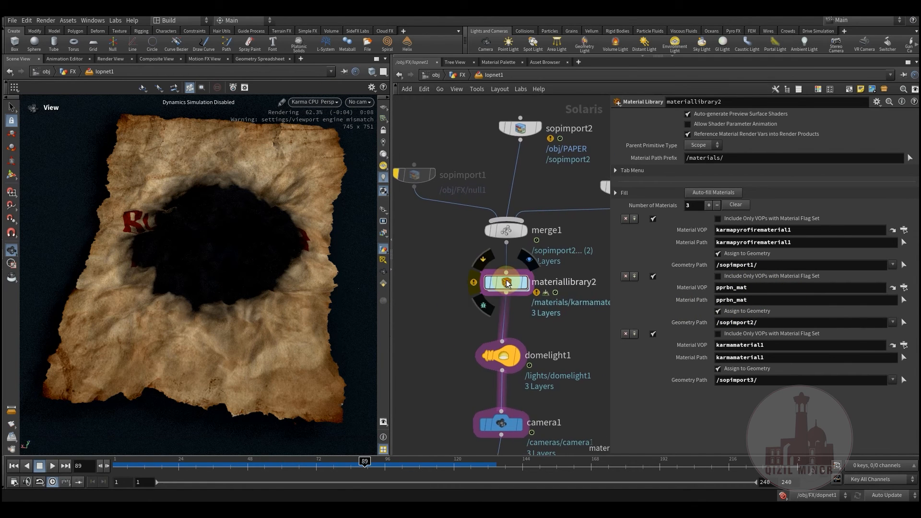
{"action": "double_click", "coordinate": [505, 280]}
{"action": "double_click", "coordinate": [484, 229]}
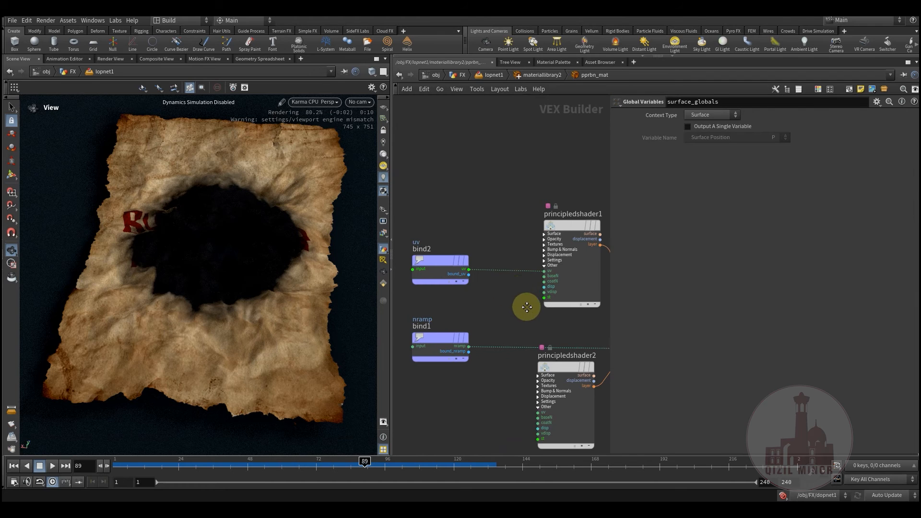
{"action": "left_click_drag", "start_coordinate": [609, 411], "coordinate": [739, 403]}
{"action": "middle_click_drag", "start_coordinate": [736, 401], "coordinate": [633, 314]}
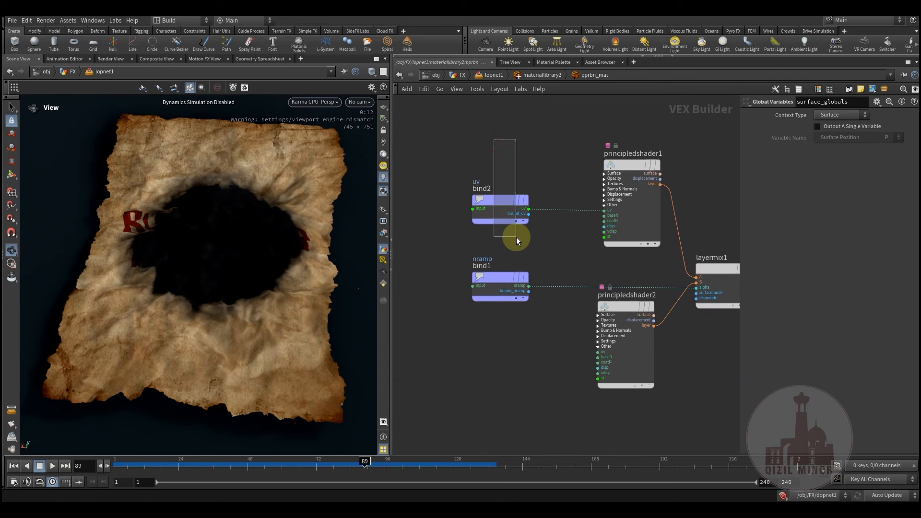
{"action": "left_click_drag", "start_coordinate": [516, 237], "coordinate": [519, 225]}
{"action": "middle_click_drag", "start_coordinate": [553, 256], "coordinate": [505, 279]}
{"action": "left_click", "coordinate": [588, 191]}
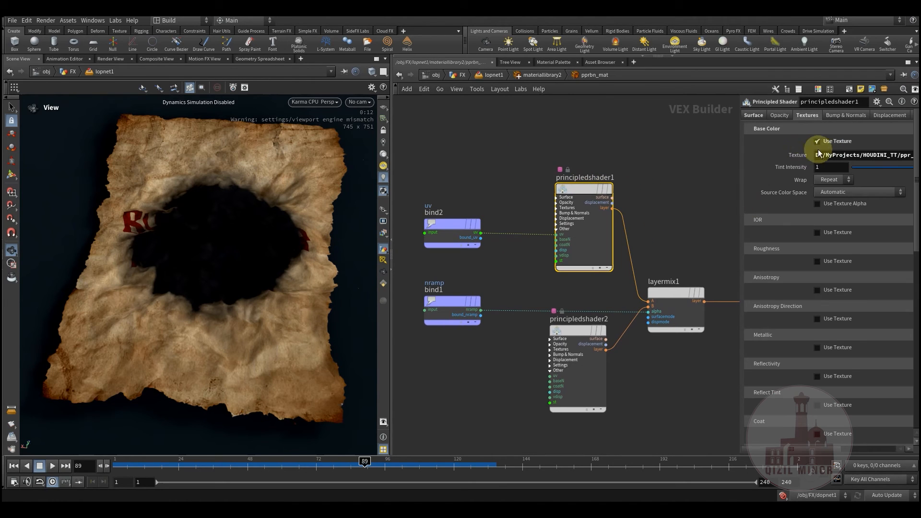
{"action": "middle_click_drag", "start_coordinate": [653, 219], "coordinate": [650, 197]}
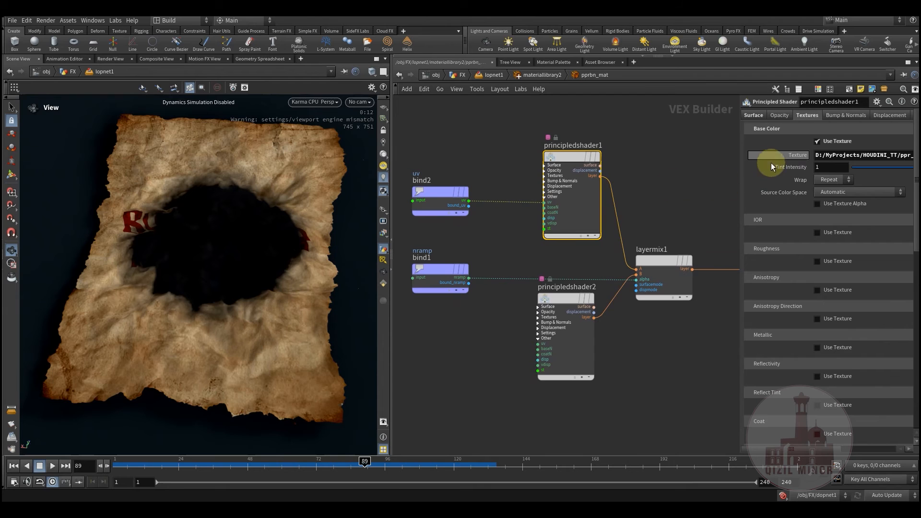
{"action": "left_click", "coordinate": [568, 300]}
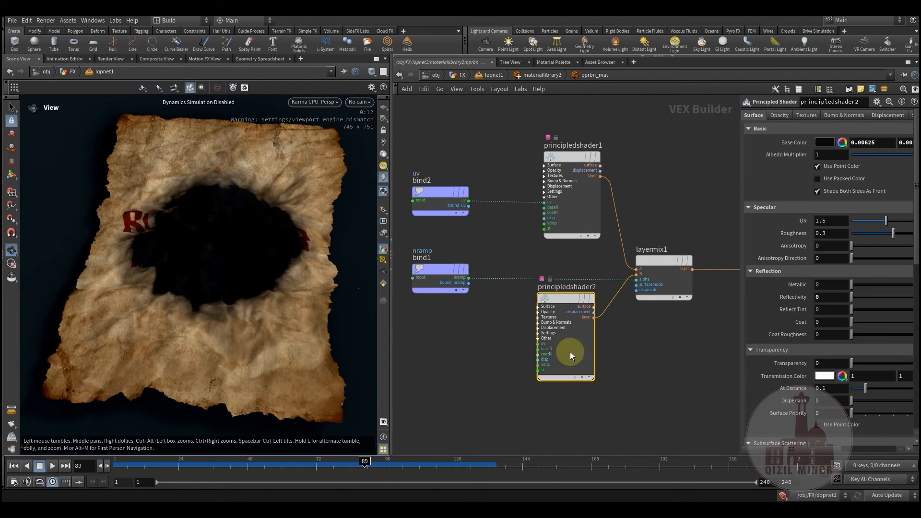
{"action": "left_click", "coordinate": [434, 269]}
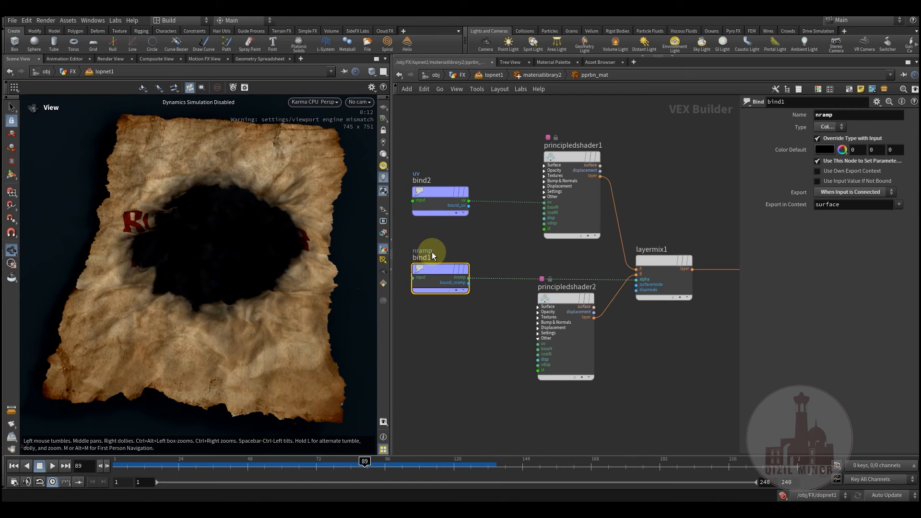
Step: Follow the pprbn_mat shader chain through layermix1 and computelighting1 to the surface output
{"action": "middle_click_drag", "start_coordinate": [651, 337], "coordinate": [650, 338]}
{"action": "middle_click_drag", "start_coordinate": [501, 252], "coordinate": [571, 260]}
{"action": "middle_click_drag", "start_coordinate": [511, 360], "coordinate": [448, 365]}
{"action": "middle_click_drag", "start_coordinate": [666, 353], "coordinate": [551, 378]}
{"action": "left_click", "coordinate": [579, 282]}
{"action": "left_click", "coordinate": [561, 277]}
{"action": "middle_click_drag", "start_coordinate": [609, 360], "coordinate": [567, 313]}
{"action": "middle_click_drag", "start_coordinate": [524, 342], "coordinate": [660, 370]}
{"action": "left_click", "coordinate": [496, 264]}
{"action": "left_click", "coordinate": [601, 261]}
{"action": "scroll", "coordinate": [525, 334], "scroll_direction": "down", "scroll_amount": 3}
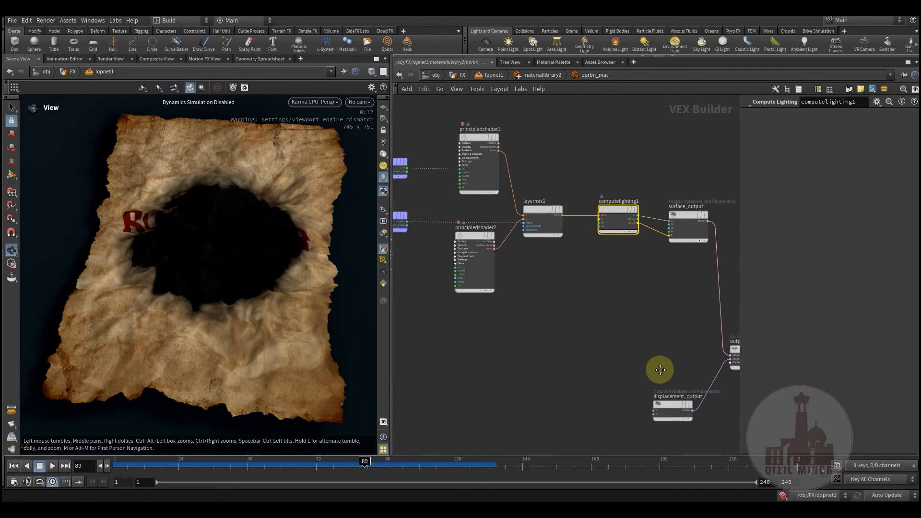
Step: Copy the name of the karmamaterial subnetwork inside materiallibrary2 and return to lopnet1
{"action": "left_click", "coordinate": [491, 76]}
{"action": "mouse_move", "coordinate": [445, 286]}
{"action": "middle_mouse_down"}
{"action": "mouse_move", "coordinate": [448, 232]}
{"action": "mouse_move", "coordinate": [453, 274]}
{"action": "middle_mouse_up"}
{"action": "double_click", "coordinate": [532, 268]}
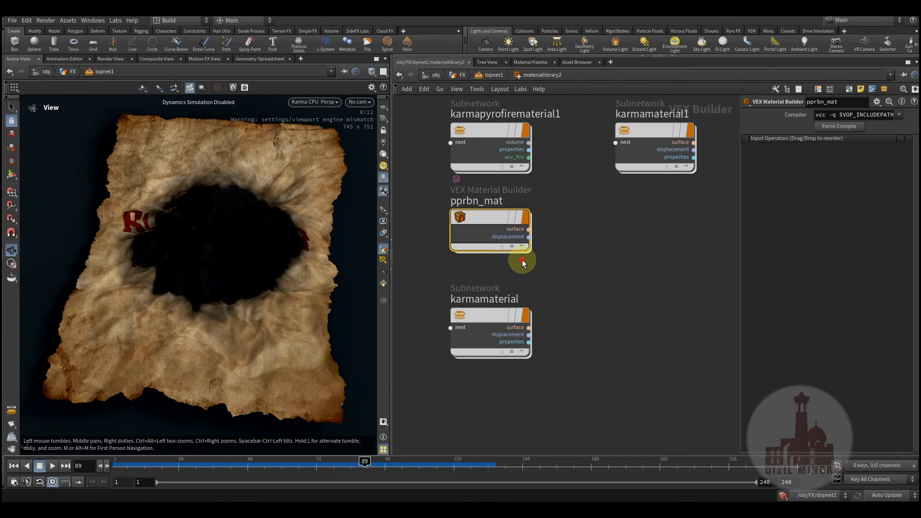
{"action": "double_click", "coordinate": [502, 290]}
{"action": "key", "text": "ctrl+c"}
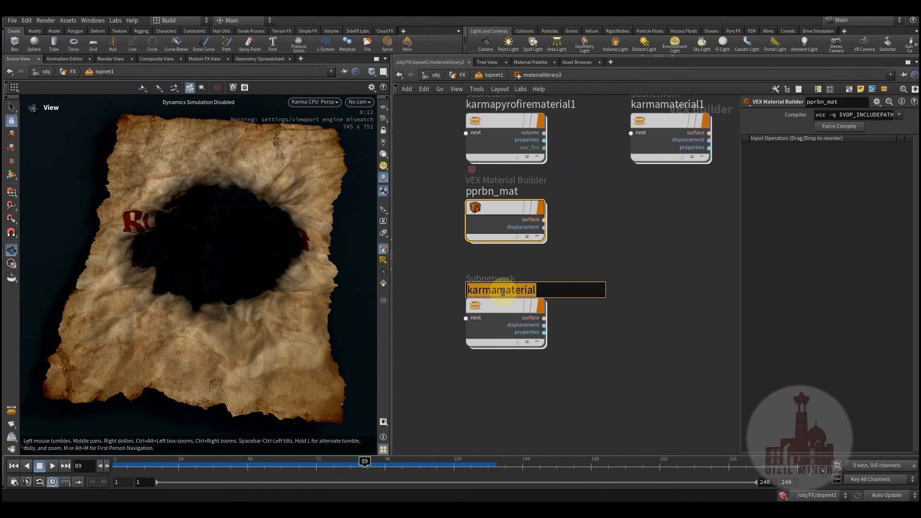
{"action": "left_click", "coordinate": [619, 219]}
{"action": "left_click", "coordinate": [494, 75]}
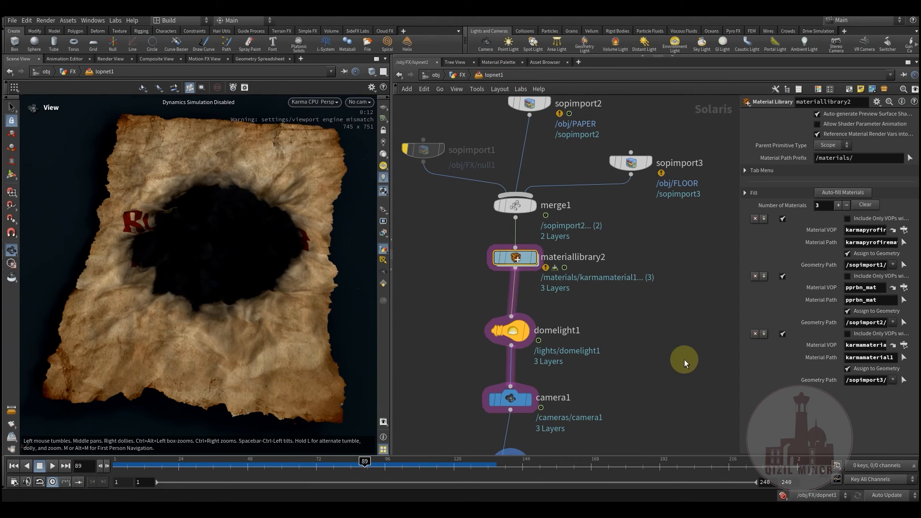
Step: Set the Material VOP and Material Path for /sopimport2/ back to karmamaterial
{"action": "left_click_drag", "start_coordinate": [738, 355], "coordinate": [602, 355]}
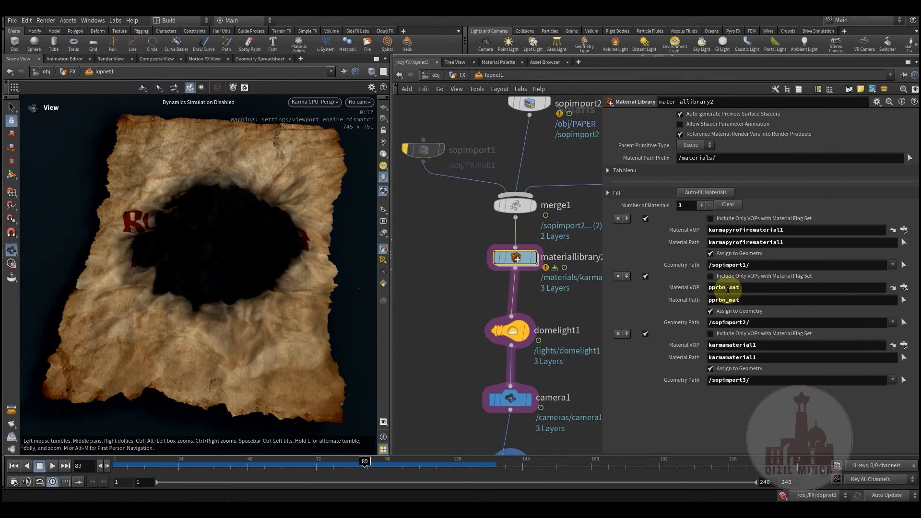
{"action": "key", "text": "ctrl+v"}
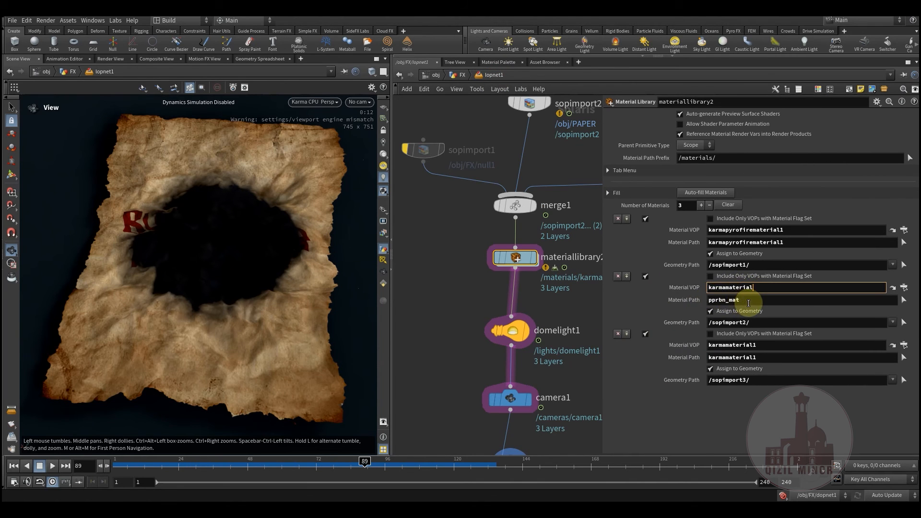
{"action": "key", "text": "Tab"}
{"action": "key", "text": "ctrl+v"}
{"action": "key", "text": "Return"}
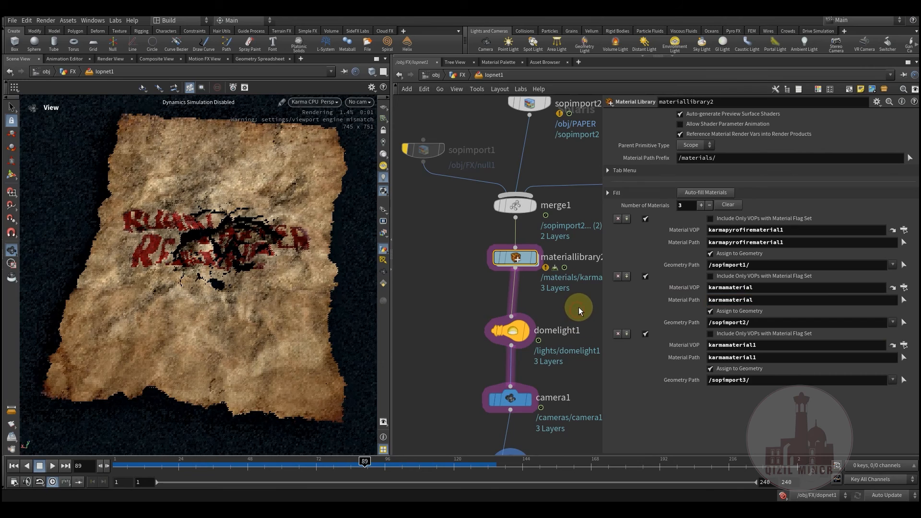
Step: Switch the viewport renderer back to Karma XPU
{"action": "middle_click_drag", "start_coordinate": [576, 294], "coordinate": [552, 303]}
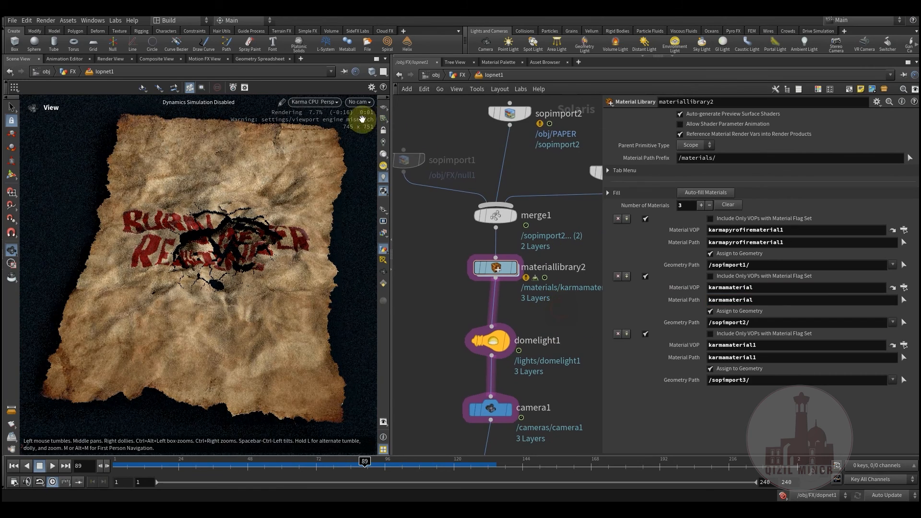
{"action": "left_click", "coordinate": [330, 102]}
{"action": "left_click", "coordinate": [315, 156]}
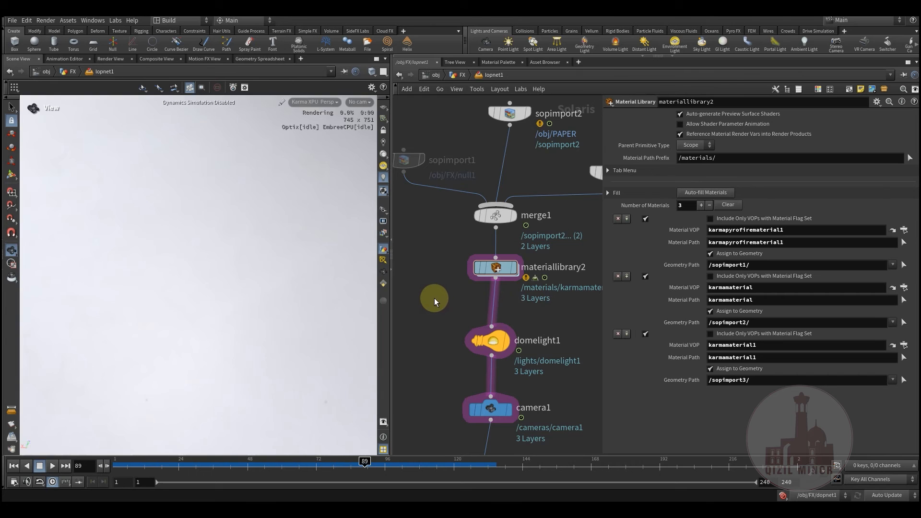
Step: Open the karmamaterial subnetwork in materiallibrary2 and widen the network editor to show its whole node graph
{"action": "middle_click_drag", "start_coordinate": [433, 313], "coordinate": [468, 318]}
{"action": "double_click", "coordinate": [542, 284]}
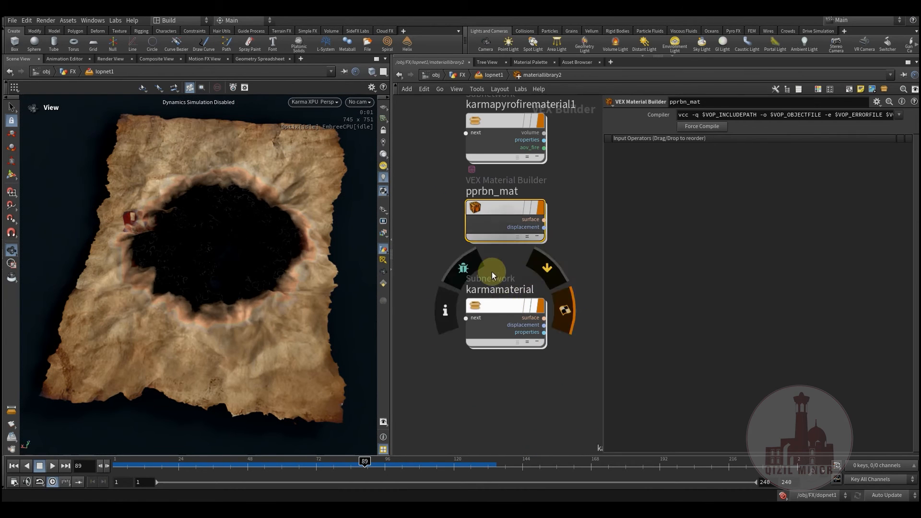
{"action": "scroll", "coordinate": [479, 267], "scroll_direction": "down", "scroll_amount": 2}
{"action": "mouse_move", "coordinate": [514, 259]}
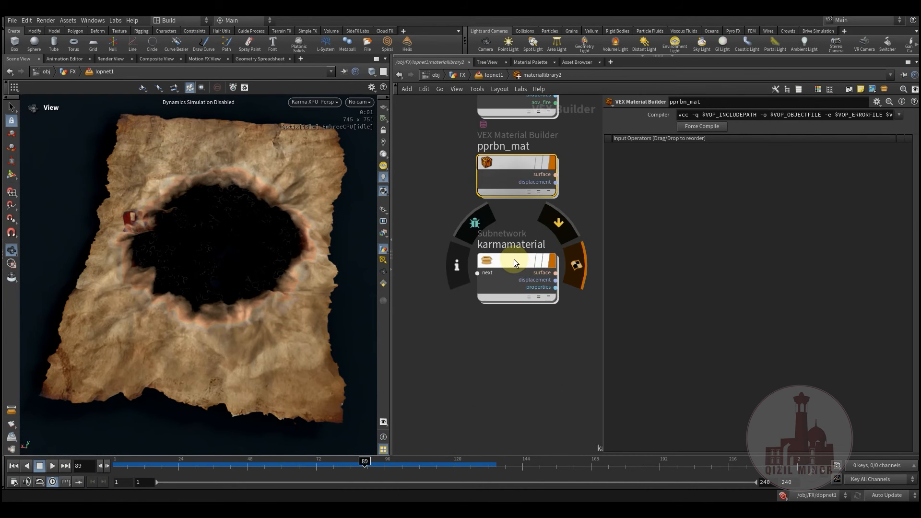
{"action": "left_click_drag", "start_coordinate": [601, 340], "coordinate": [668, 344]}
{"action": "double_click", "coordinate": [510, 262]}
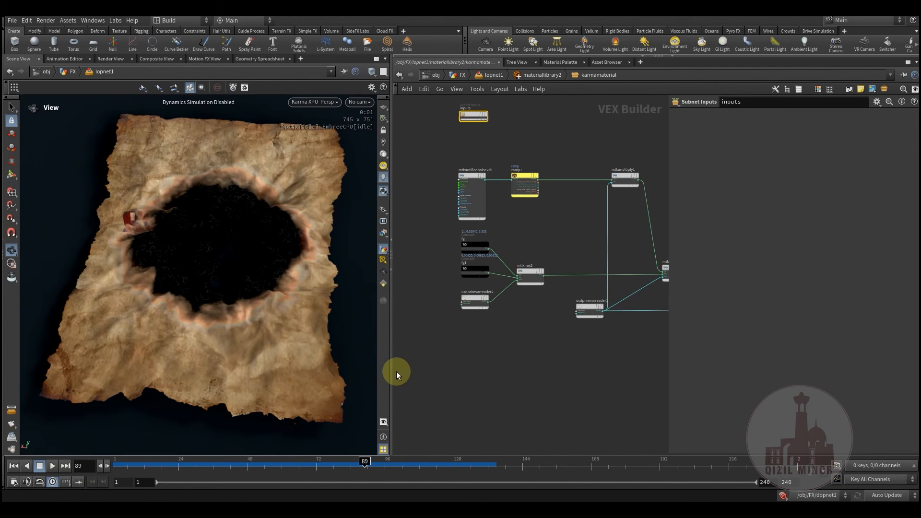
{"action": "left_click_drag", "start_coordinate": [391, 372], "coordinate": [262, 354]}
{"action": "key", "text": "h"}
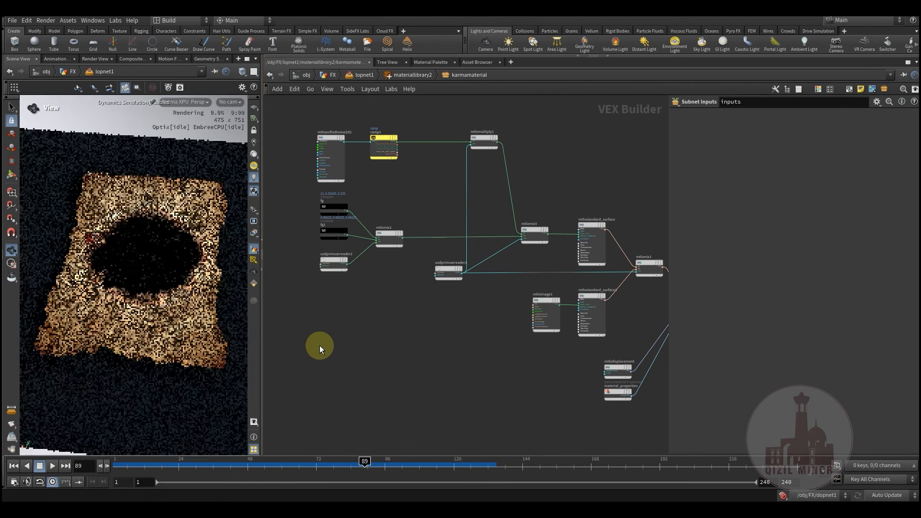
Step: Set the viewport to look through /cameras/camera1
{"action": "left_click", "coordinate": [229, 101]}
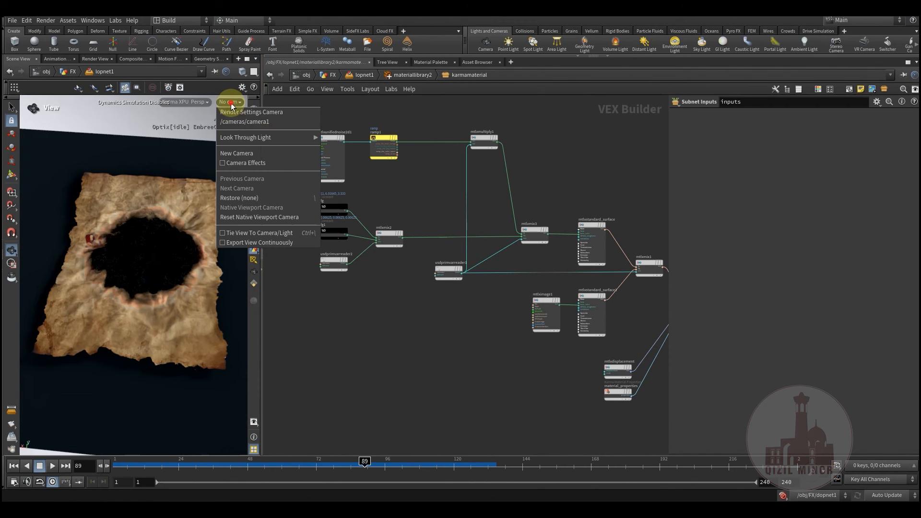
{"action": "left_click", "coordinate": [244, 119]}
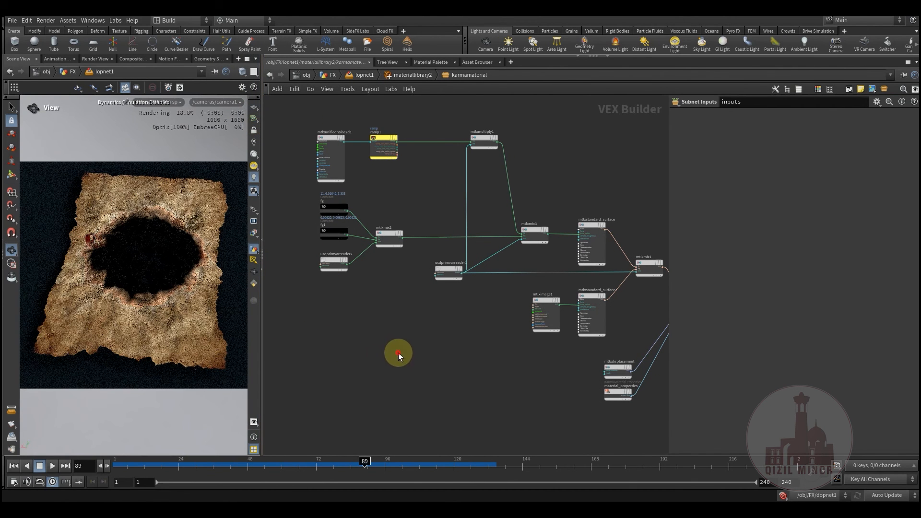
{"action": "scroll", "coordinate": [482, 341], "scroll_direction": "up", "scroll_amount": 8}
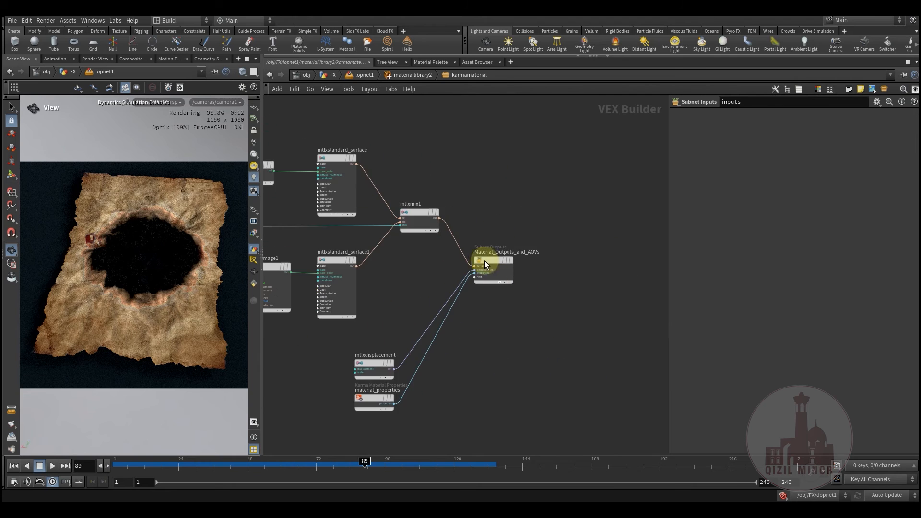
Step: Examine how mtlxmix1 blends the two standard surfaces and check the Var Name of usdprimvarreader1 driving its mix
{"action": "middle_click_drag", "start_coordinate": [510, 304], "coordinate": [574, 347]}
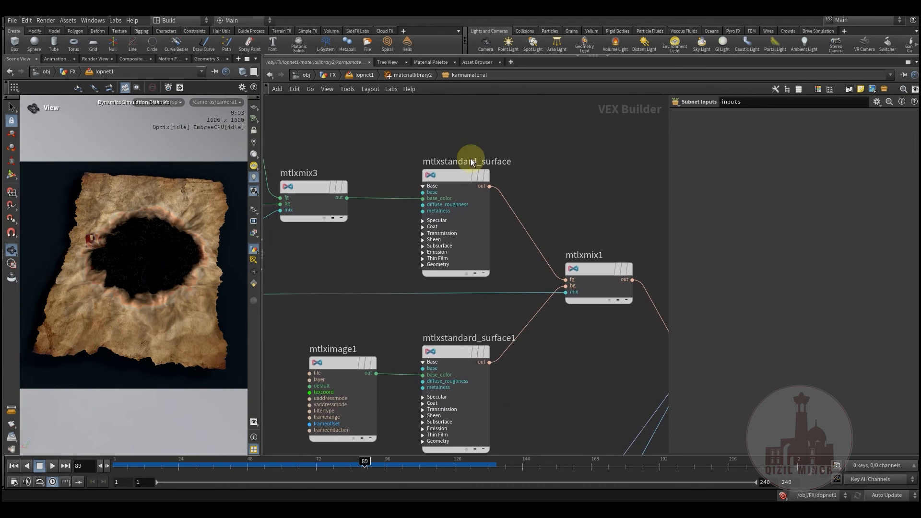
{"action": "left_click", "coordinate": [455, 175]}
{"action": "left_click", "coordinate": [597, 267]}
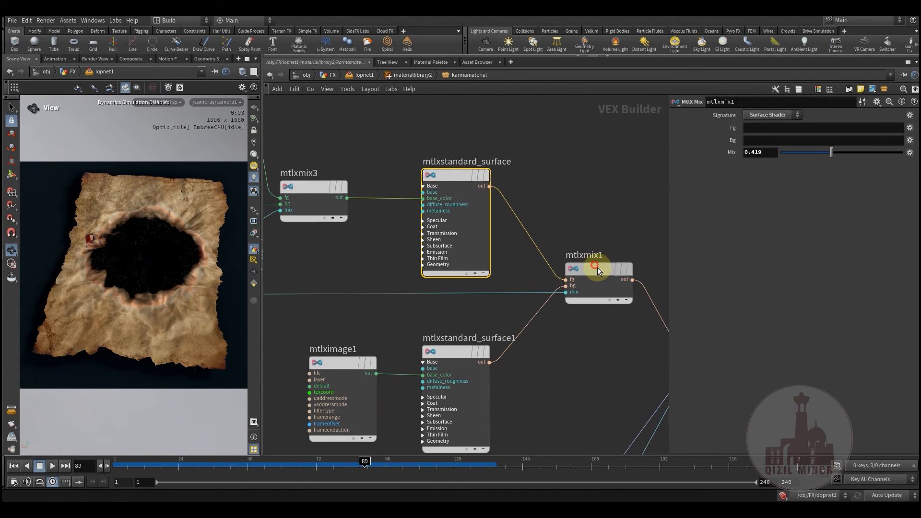
{"action": "middle_click_drag", "start_coordinate": [537, 326], "coordinate": [650, 338]}
{"action": "scroll", "coordinate": [579, 360], "scroll_direction": "down", "scroll_amount": 3}
{"action": "middle_click_drag", "start_coordinate": [416, 367], "coordinate": [424, 368]}
{"action": "scroll", "coordinate": [376, 306], "scroll_direction": "up", "scroll_amount": 3}
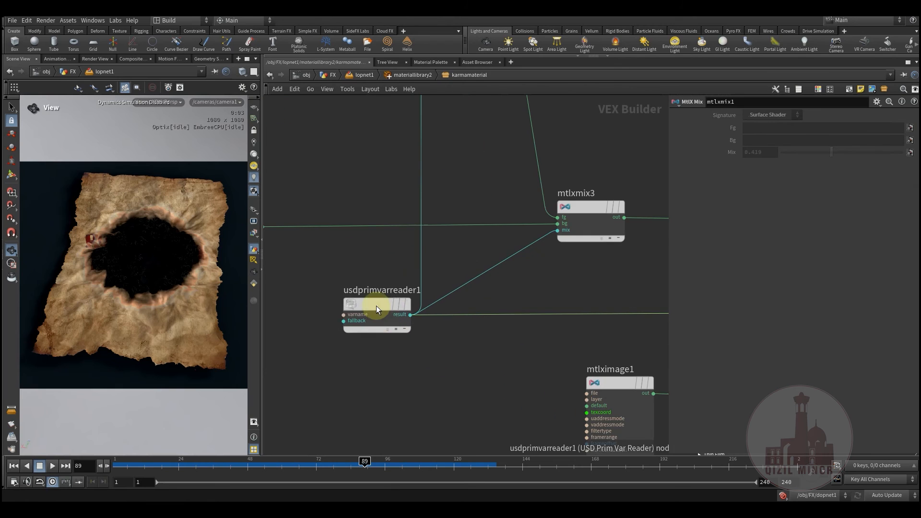
{"action": "left_click", "coordinate": [376, 317]}
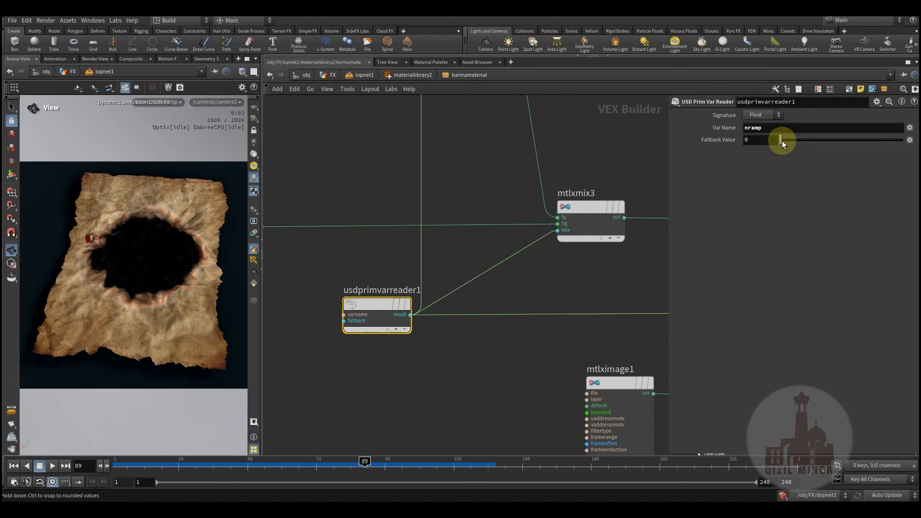
{"action": "double_click", "coordinate": [768, 128]}
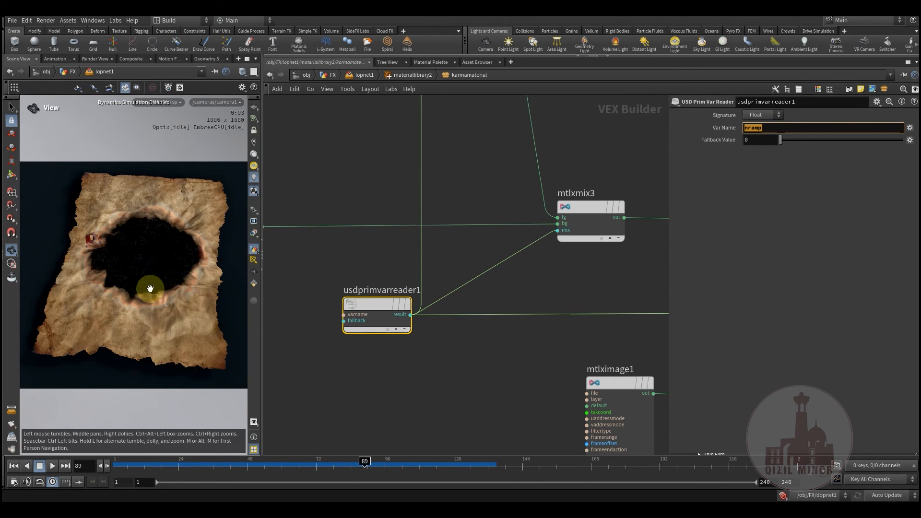
Step: Review the parameters of mtlxstandard_surface and mtlxstandard_surface1, along with the texture settings of mtlximage1
{"action": "middle_click_drag", "start_coordinate": [664, 366], "coordinate": [385, 348]}
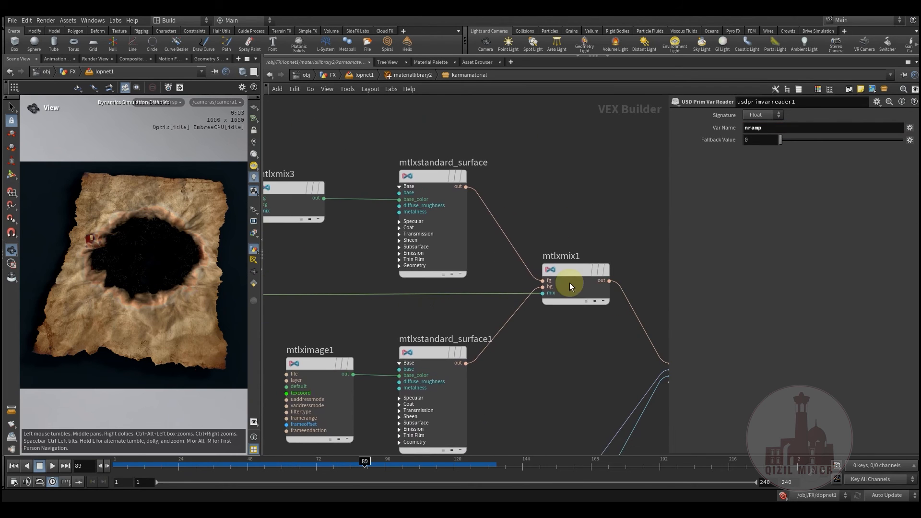
{"action": "mouse_move", "coordinate": [551, 268]}
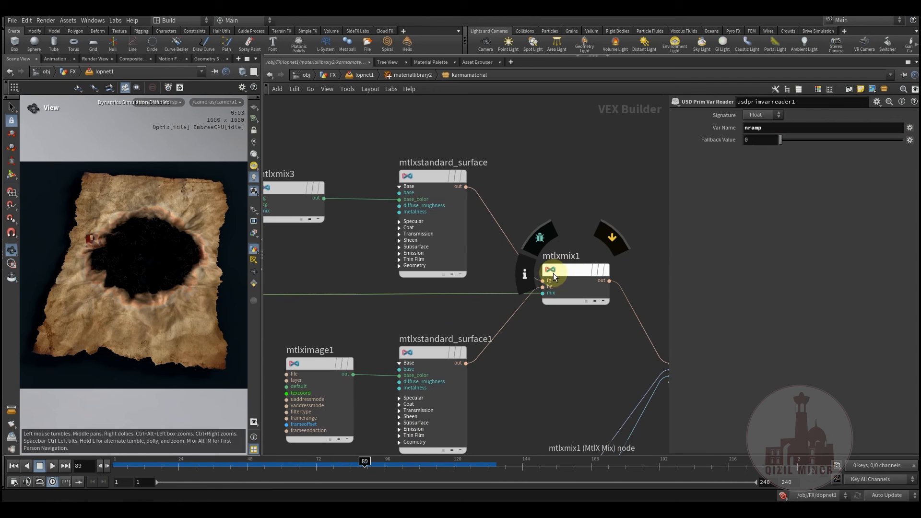
{"action": "left_click", "coordinate": [425, 178]}
{"action": "middle_click_drag", "start_coordinate": [487, 364], "coordinate": [555, 294]}
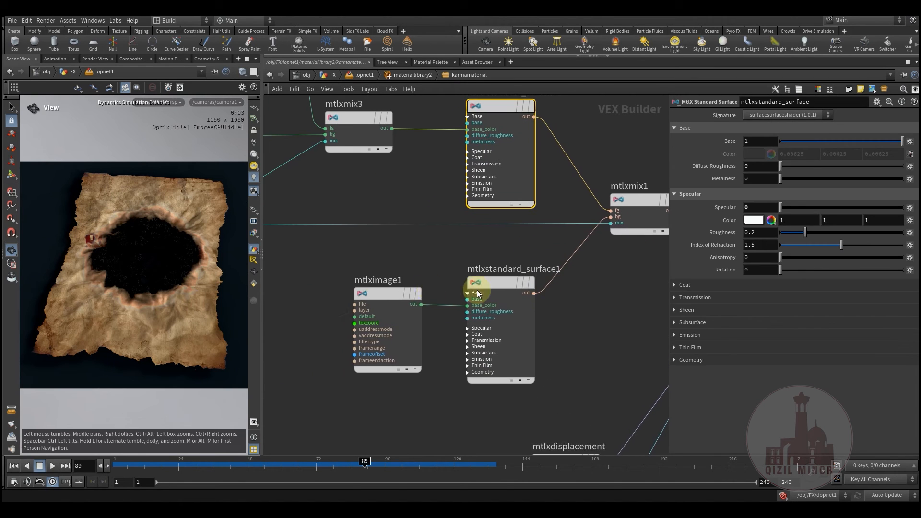
{"action": "left_click", "coordinate": [391, 290]}
{"action": "left_click", "coordinate": [489, 284]}
{"action": "mouse_move", "coordinate": [491, 283]}
{"action": "left_click", "coordinate": [387, 291]}
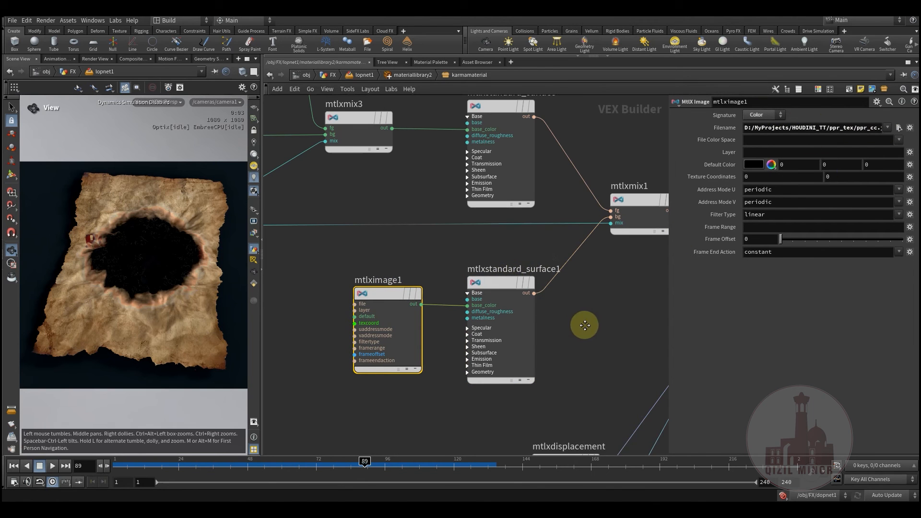
{"action": "middle_click_drag", "start_coordinate": [584, 324], "coordinate": [581, 426]}
{"action": "left_click", "coordinate": [492, 209]}
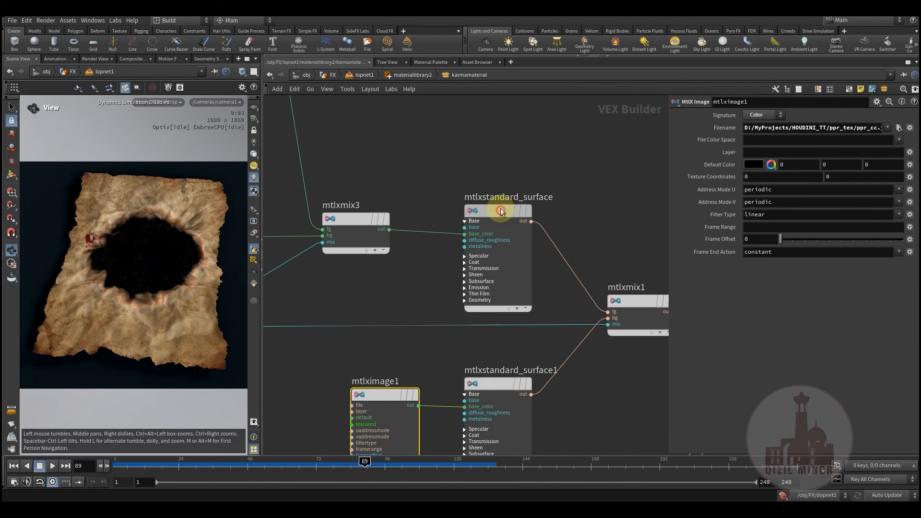
{"action": "left_click_drag", "start_coordinate": [481, 210], "coordinate": [500, 203]}
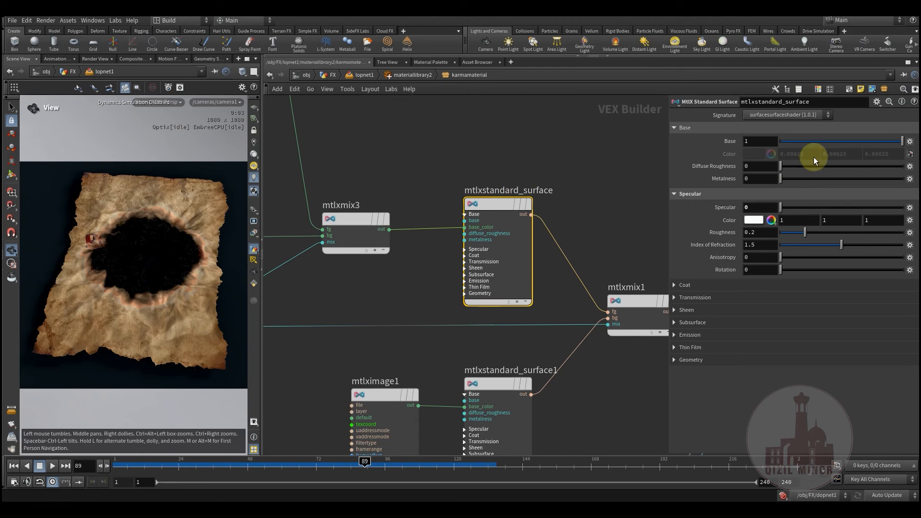
Step: Inspect the mtlxunifiednoise2d1, ramp1 and mtlxmultiply1 nodes that feed the foreground of mtlxmix3
{"action": "middle_click_drag", "start_coordinate": [413, 158], "coordinate": [517, 203]}
{"action": "scroll", "coordinate": [516, 204], "scroll_direction": "down", "scroll_amount": 2}
{"action": "middle_click_drag", "start_coordinate": [376, 179], "coordinate": [609, 241]}
{"action": "scroll", "coordinate": [494, 247], "scroll_direction": "down", "scroll_amount": 1}
{"action": "scroll", "coordinate": [401, 178], "scroll_direction": "up", "scroll_amount": 3}
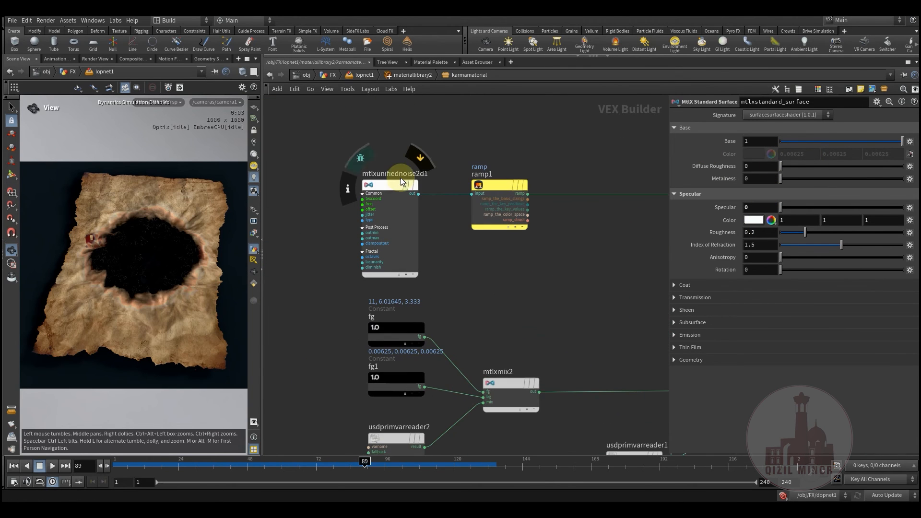
{"action": "left_click", "coordinate": [387, 182]}
{"action": "left_click", "coordinate": [499, 185]}
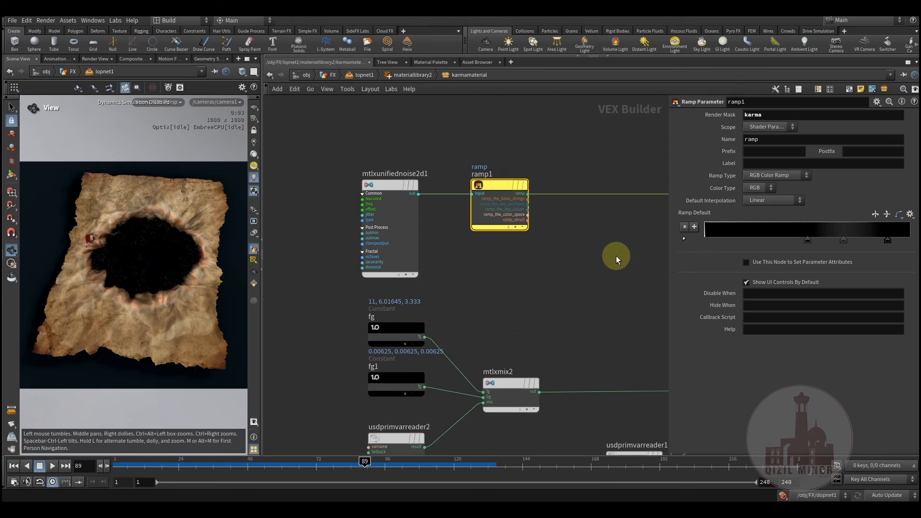
{"action": "middle_click_drag", "start_coordinate": [616, 255], "coordinate": [546, 205]}
{"action": "left_click", "coordinate": [521, 188]}
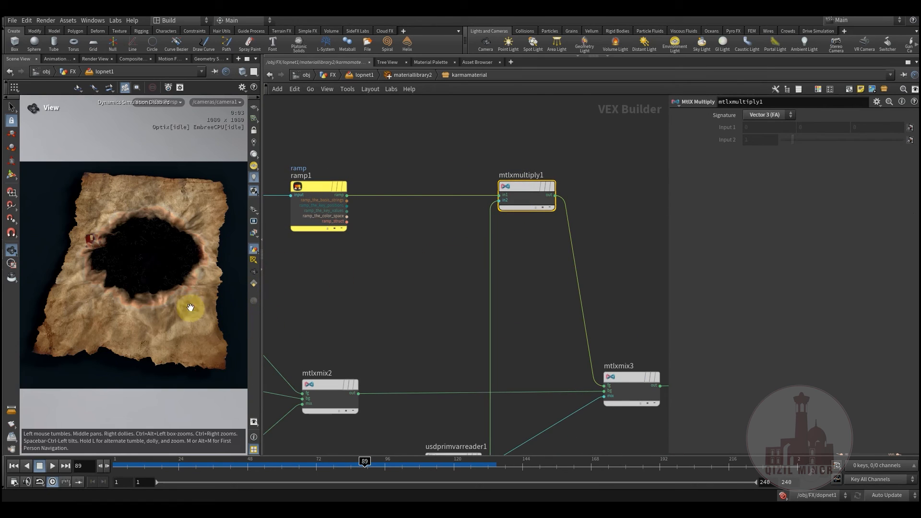
Step: Examine the charred hole in the render up close and check the Fractal settings of mtlxunifiednoise2d1 alongside ramp1
{"action": "left_click", "coordinate": [157, 276]}
{"action": "right_click_drag", "start_coordinate": [181, 276], "coordinate": [201, 273]}
{"action": "right_click_drag", "start_coordinate": [134, 265], "coordinate": [215, 250]}
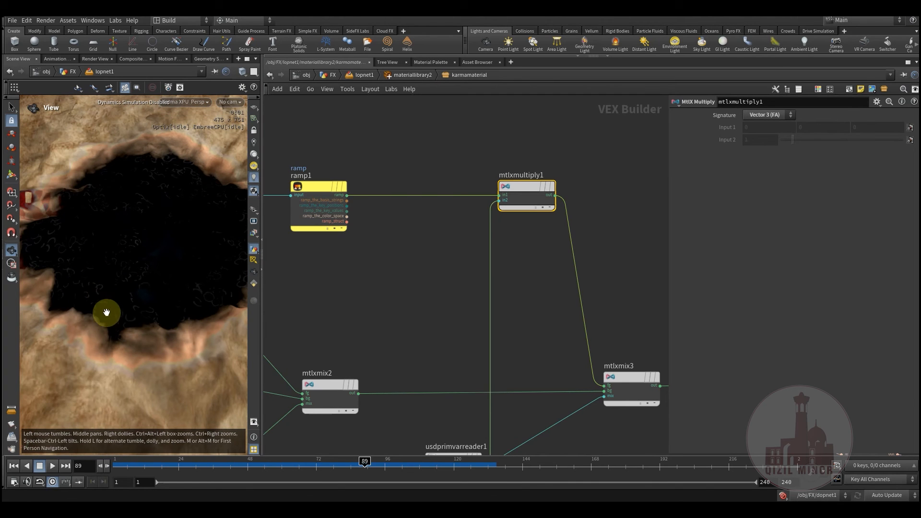
{"action": "middle_click_drag", "start_coordinate": [448, 268], "coordinate": [575, 283]}
{"action": "left_click_drag", "start_coordinate": [309, 139], "coordinate": [546, 293]}
{"action": "left_click_drag", "start_coordinate": [351, 237], "coordinate": [466, 286]}
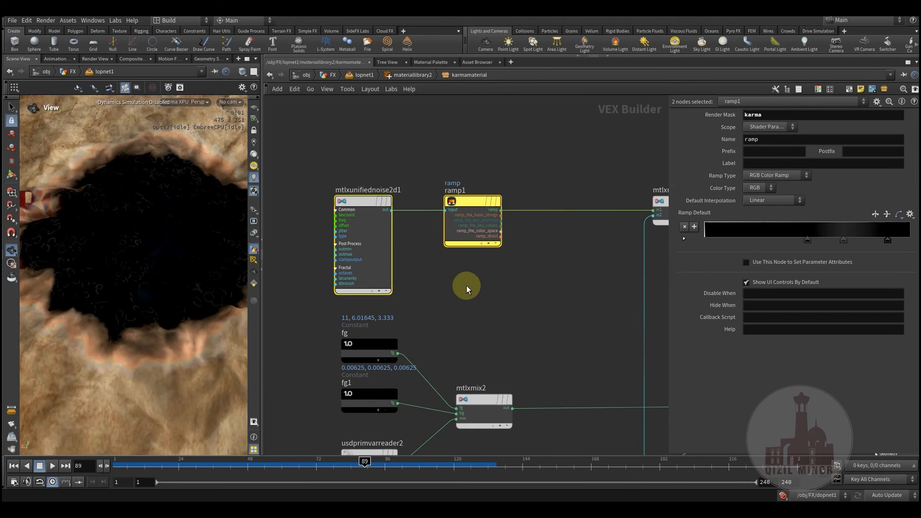
{"action": "left_click", "coordinate": [330, 211]}
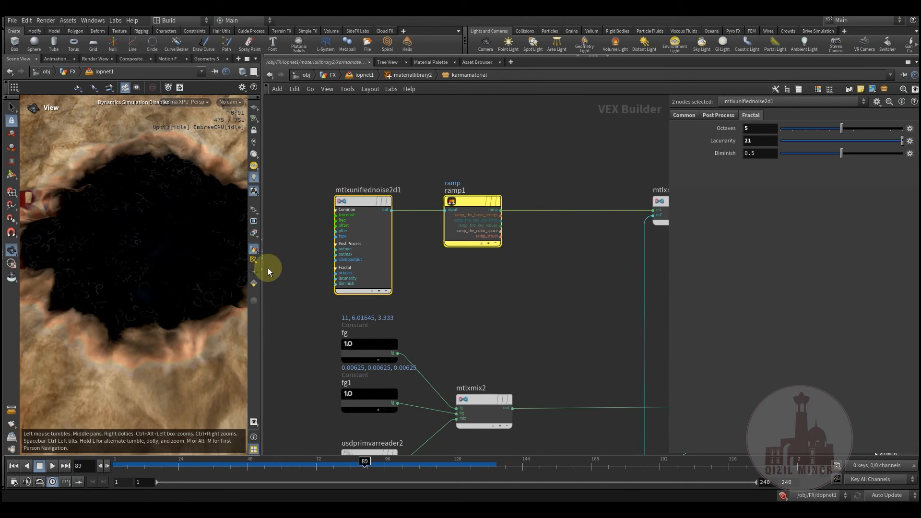
Step: Trace the usdprimvarreader1 output to mtlxmultiply1 and mtlxmix3, and check the attribute in its Var Name
{"action": "mouse_move", "coordinate": [522, 281]}
{"action": "middle_mouse_down"}
{"action": "mouse_move", "coordinate": [476, 267]}
{"action": "mouse_move", "coordinate": [479, 215]}
{"action": "middle_mouse_up"}
{"action": "scroll", "coordinate": [475, 267], "scroll_direction": "down", "scroll_amount": 3}
{"action": "middle_click_drag", "start_coordinate": [462, 252], "coordinate": [471, 221]}
{"action": "scroll", "coordinate": [506, 293], "scroll_direction": "down", "scroll_amount": 2}
{"action": "middle_click_drag", "start_coordinate": [516, 323], "coordinate": [460, 280]}
{"action": "left_click", "coordinate": [484, 304]}
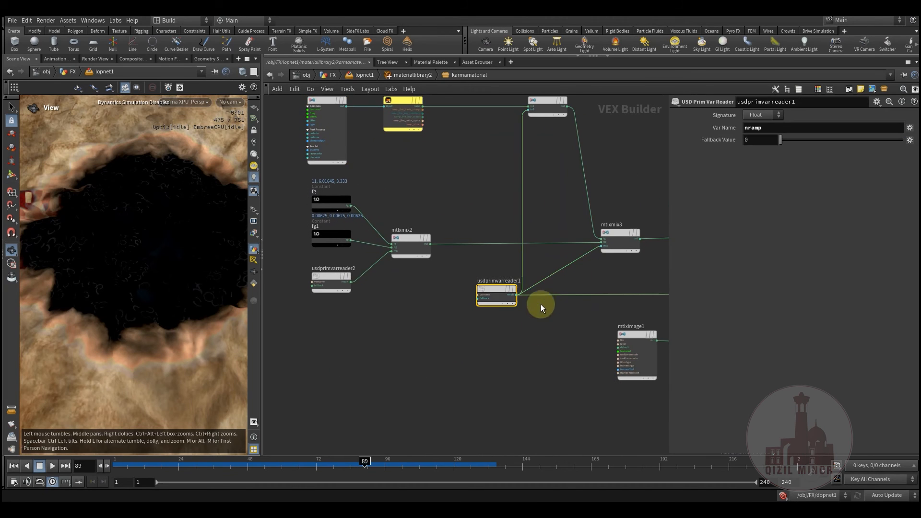
{"action": "middle_click_drag", "start_coordinate": [540, 304], "coordinate": [498, 311]}
{"action": "middle_click_drag", "start_coordinate": [514, 345], "coordinate": [487, 357]}
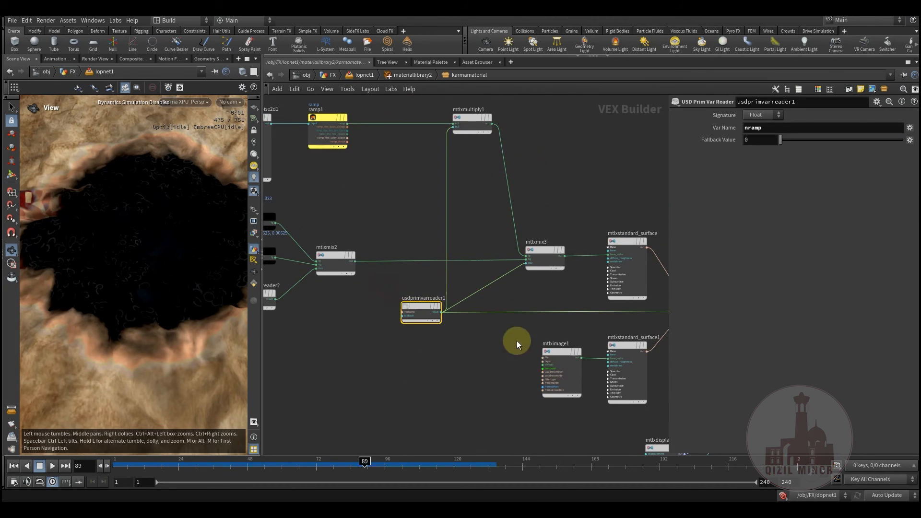
{"action": "middle_click_drag", "start_coordinate": [465, 230], "coordinate": [452, 246]}
{"action": "middle_click_drag", "start_coordinate": [381, 227], "coordinate": [492, 255]}
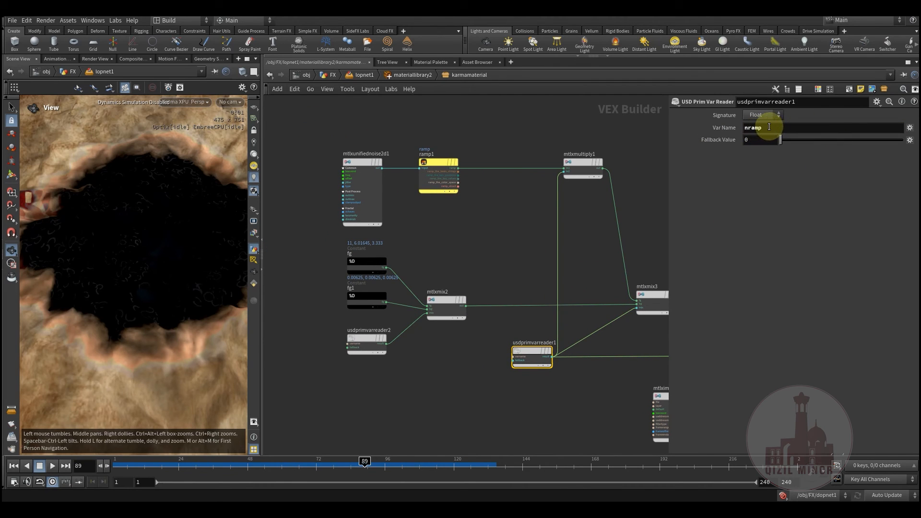
{"action": "double_click", "coordinate": [755, 129]}
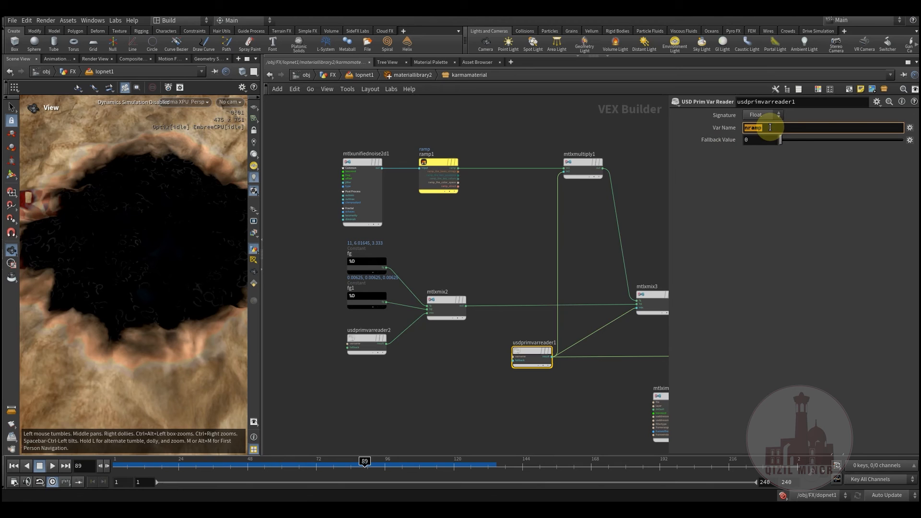
{"action": "left_click_drag", "start_coordinate": [770, 128], "coordinate": [739, 128]}
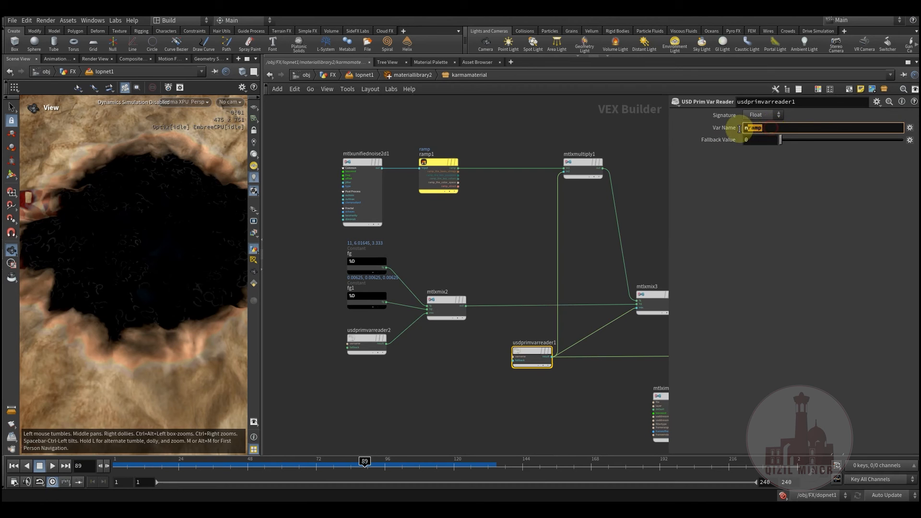
Step: Inspect usdprimvarreader2 and the fg and fg1 color constants that feed mtlxmix2
{"action": "scroll", "coordinate": [403, 326], "scroll_direction": "up", "scroll_amount": 5}
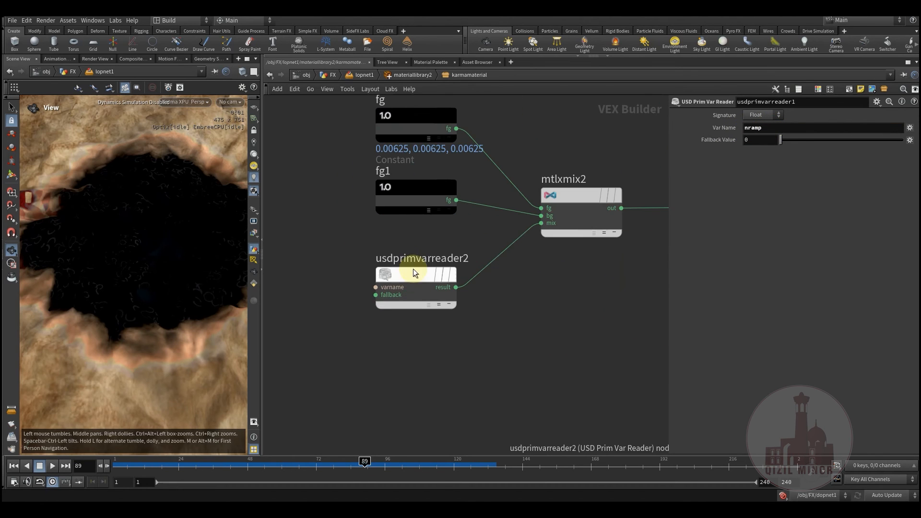
{"action": "left_click", "coordinate": [391, 319]}
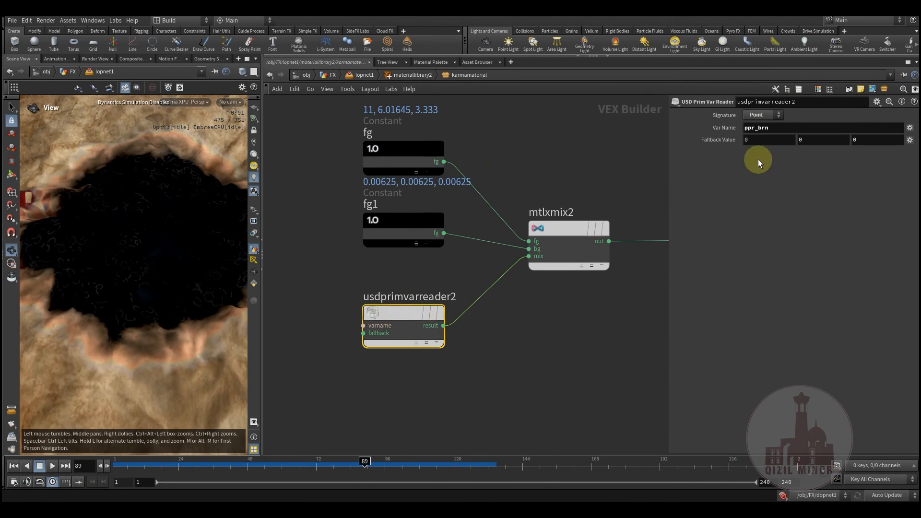
{"action": "middle_click_drag", "start_coordinate": [519, 347], "coordinate": [499, 390]}
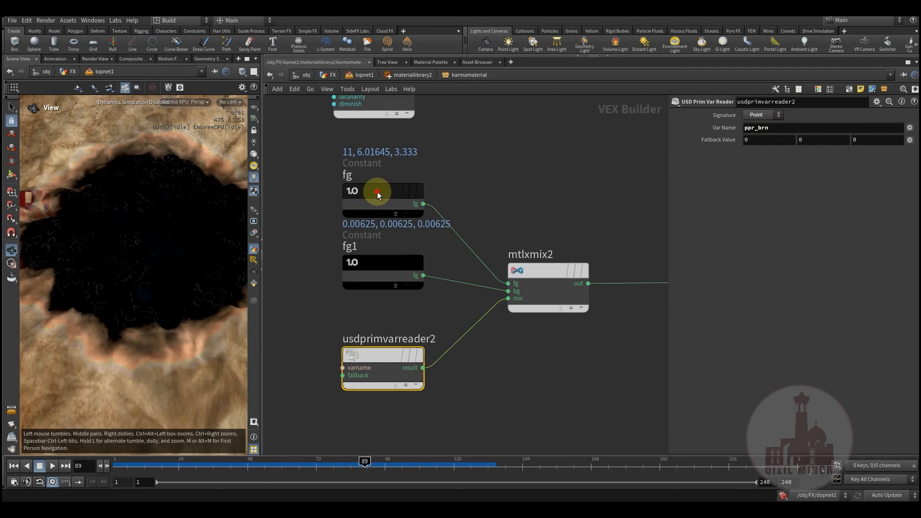
{"action": "left_click", "coordinate": [377, 190]}
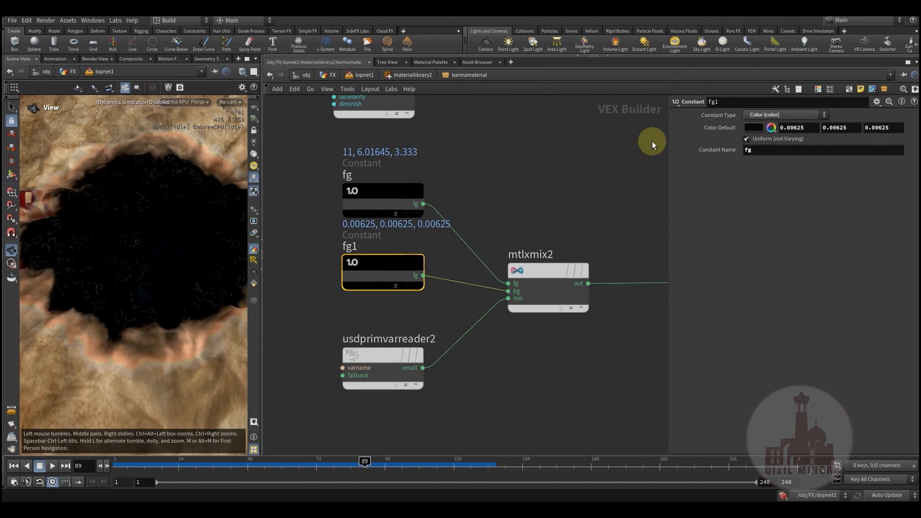
{"action": "left_click", "coordinate": [390, 193]}
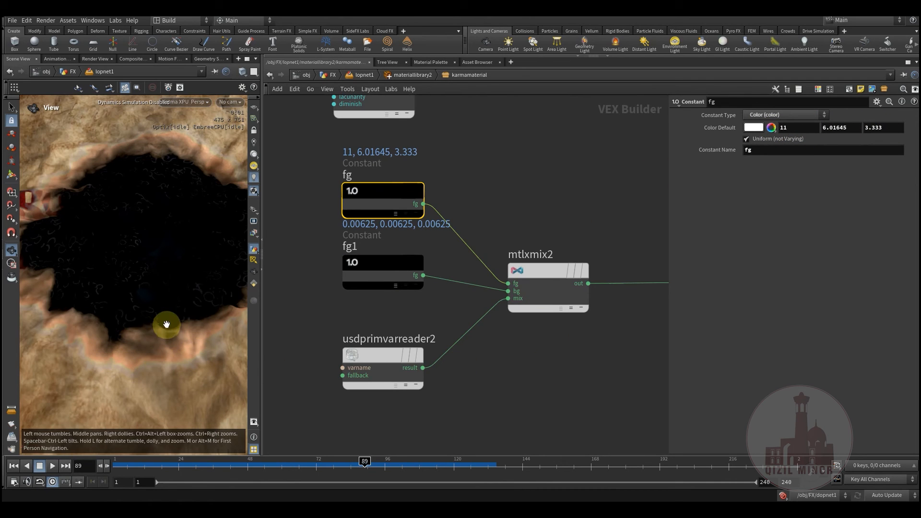
Step: Set the fg constant's default color to pure blue (0, 0, 1) to test the burned edge color
{"action": "middle_click_drag", "start_coordinate": [157, 309], "coordinate": [135, 346]}
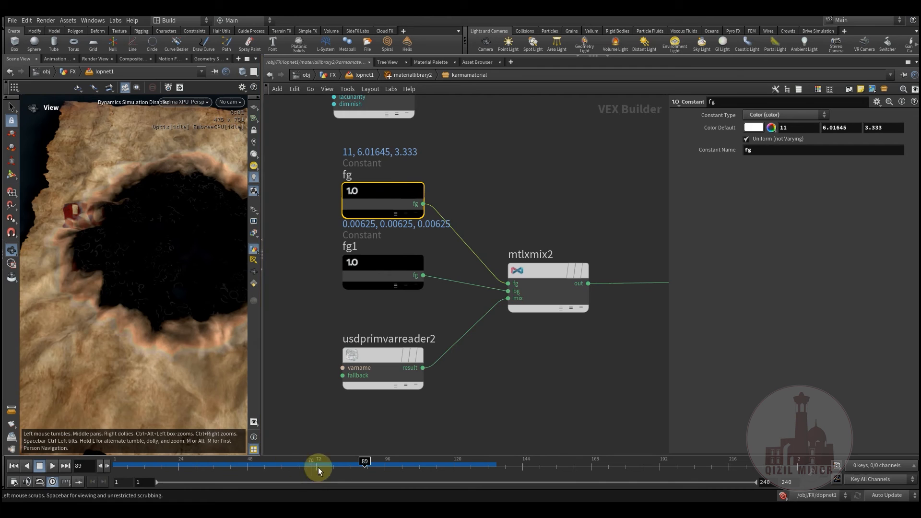
{"action": "middle_click_drag", "start_coordinate": [590, 386], "coordinate": [528, 380]}
{"action": "scroll", "coordinate": [532, 351], "scroll_direction": "down", "scroll_amount": 2}
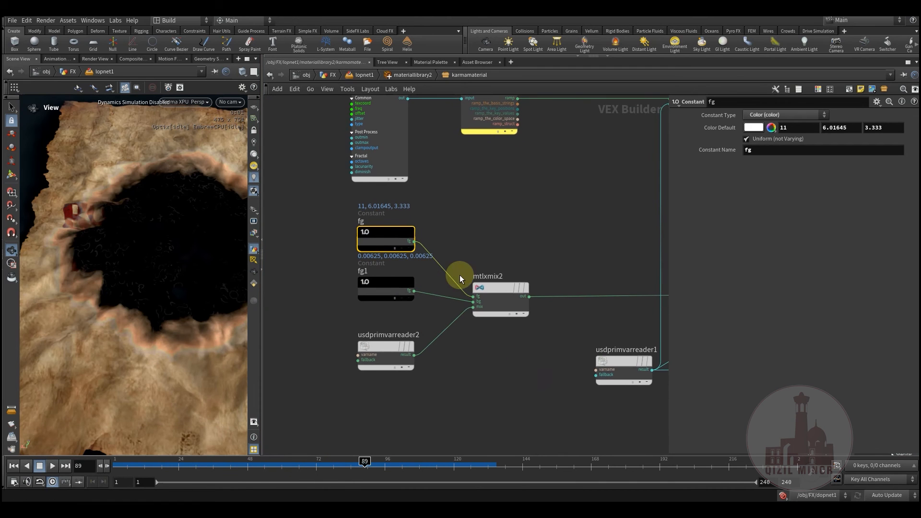
{"action": "left_click", "coordinate": [751, 130]}
{"action": "left_click", "coordinate": [833, 67]}
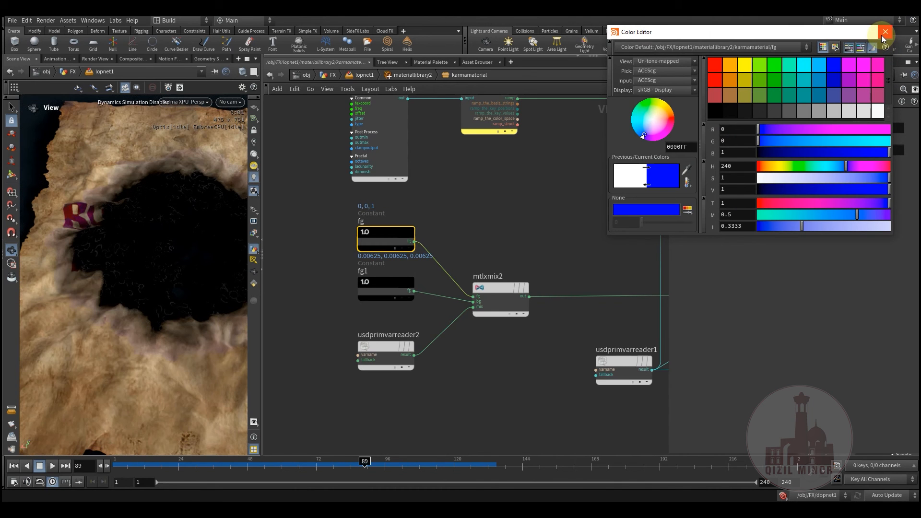
{"action": "left_click", "coordinate": [881, 36]}
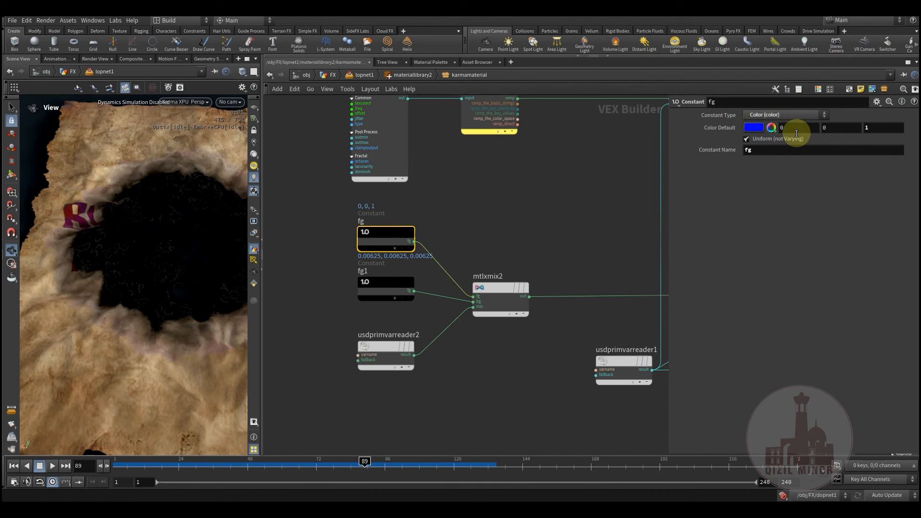
Step: Change the fg constant's default color to pure red and raise its red component to 11
{"action": "left_click", "coordinate": [754, 129]}
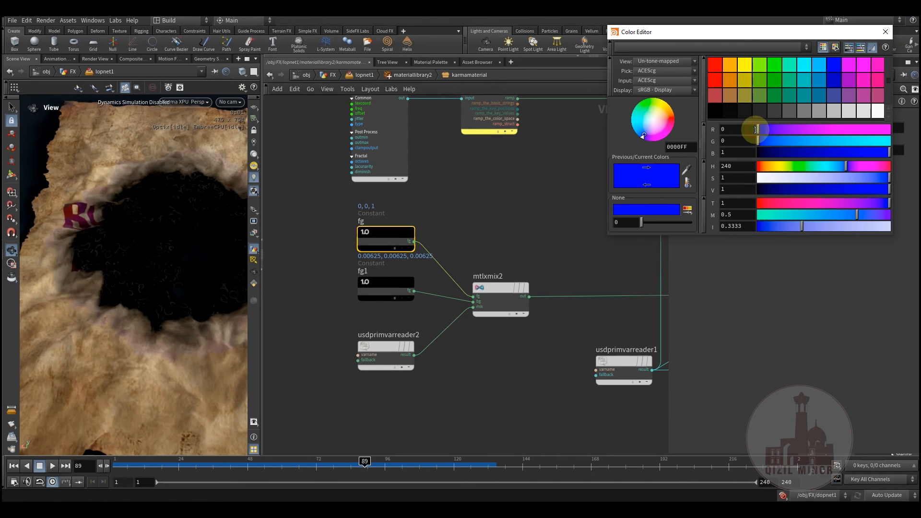
{"action": "left_click", "coordinate": [716, 69]}
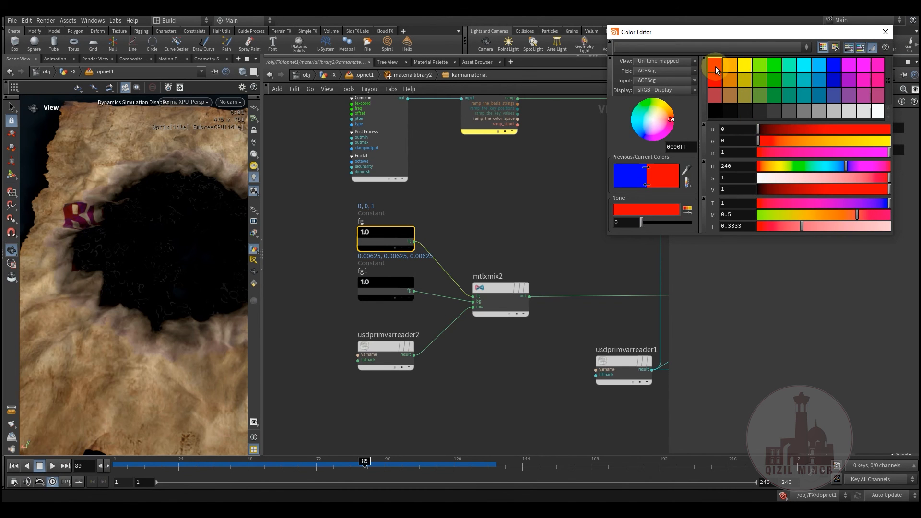
{"action": "left_click", "coordinate": [885, 31]}
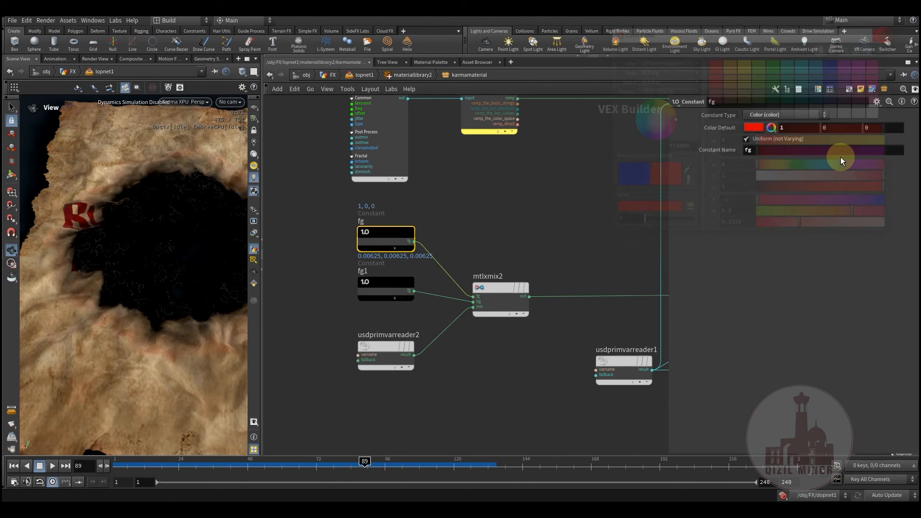
{"action": "left_click", "coordinate": [797, 130]}
{"action": "type", "text": "1"}
{"action": "left_click", "coordinate": [617, 214]}
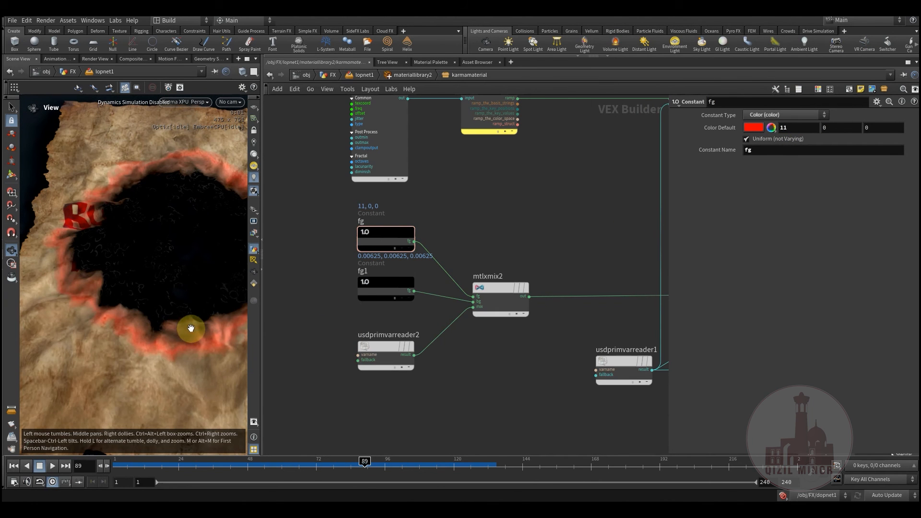
Step: Change the fg constant's default color to a pale orange (1, 0.7155, 0.431)
{"action": "left_click", "coordinate": [752, 126]}
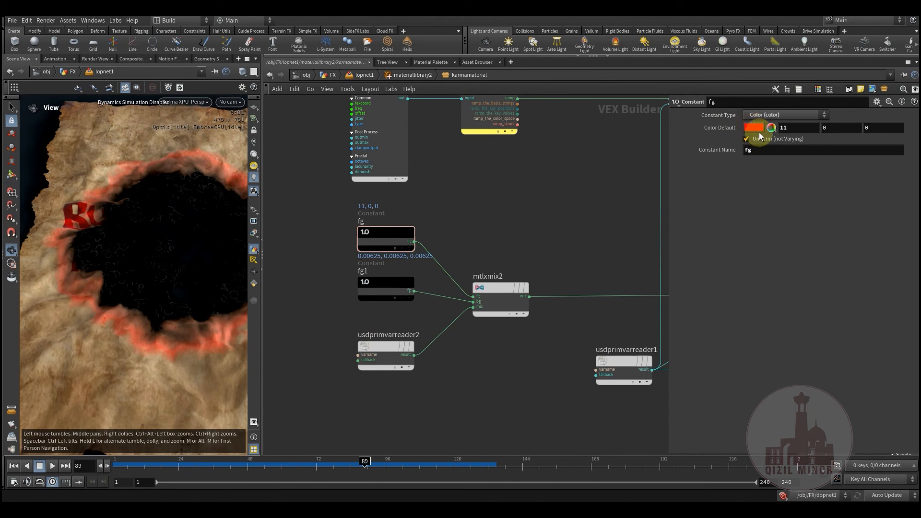
{"action": "left_click", "coordinate": [728, 66]}
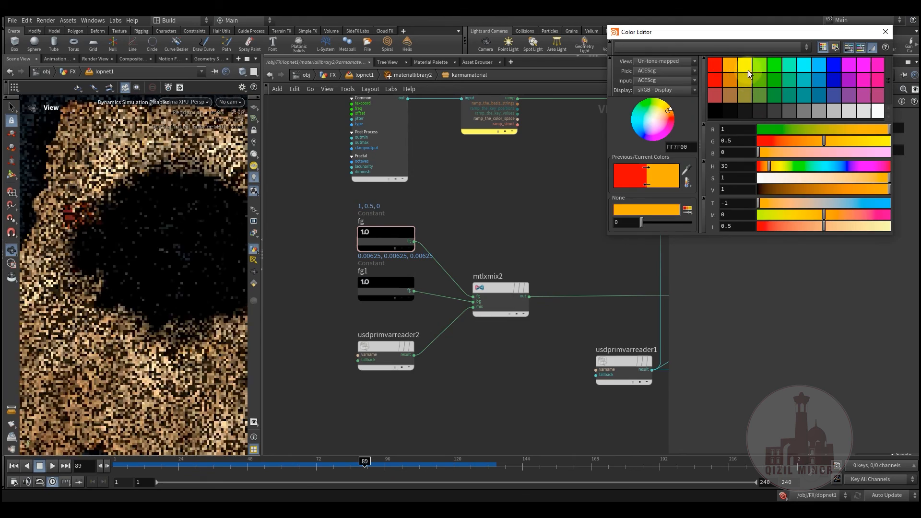
{"action": "left_click_drag", "start_coordinate": [839, 178], "coordinate": [832, 178]}
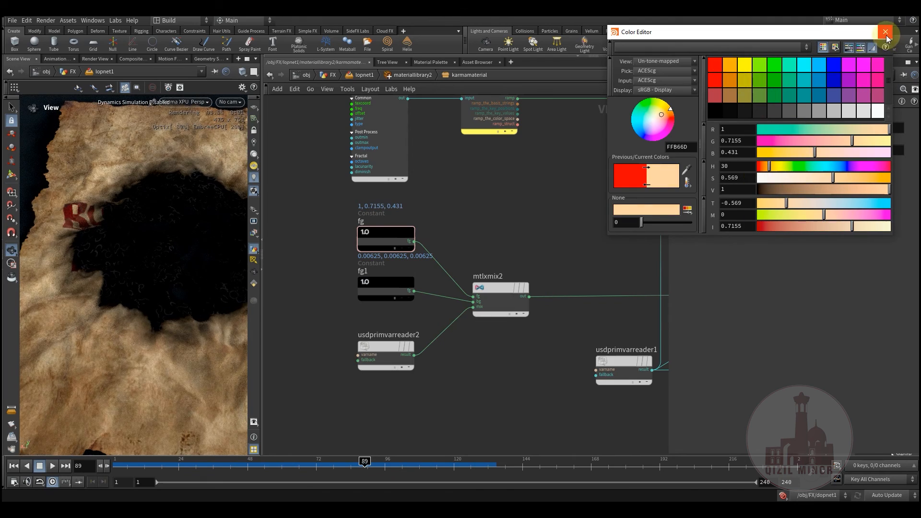
{"action": "left_click", "coordinate": [885, 32]}
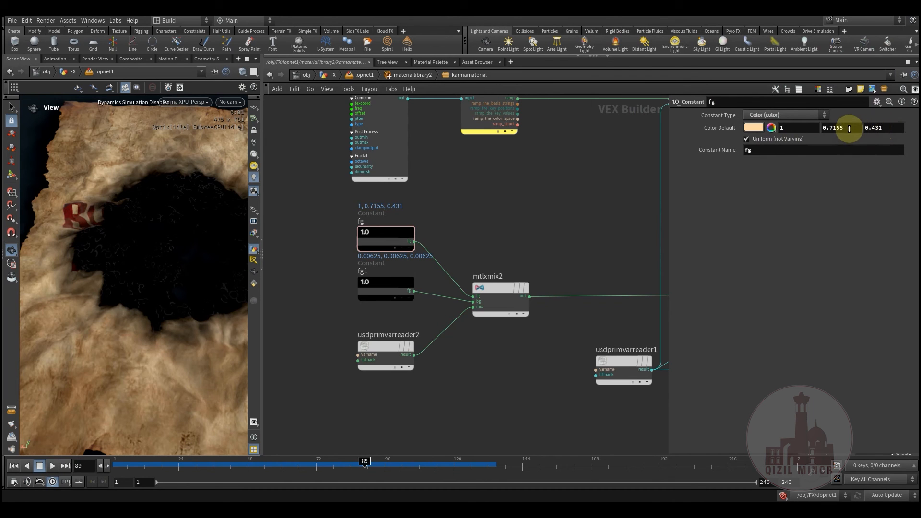
Step: Set the fg default color's green component to 4 and its blue component to 2
{"action": "left_click_drag", "start_coordinate": [851, 127], "coordinate": [816, 129]}
{"action": "left_click_drag", "start_coordinate": [892, 129], "coordinate": [840, 133]}
{"action": "type", "text": "3"}
{"action": "left_click", "coordinate": [762, 250]}
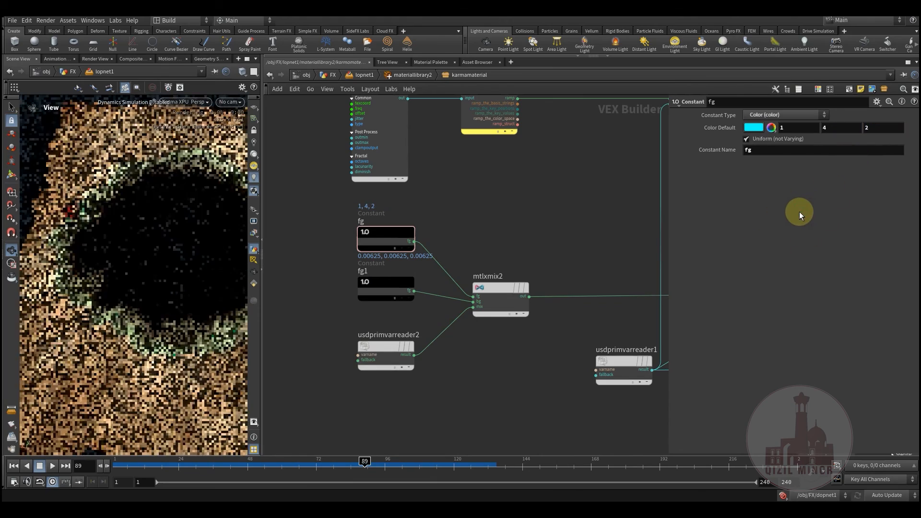
Step: Raise the fg default color to 33, 22, 11 and inspect the burned edge in the render
{"action": "left_click_drag", "start_coordinate": [880, 129], "coordinate": [859, 132]}
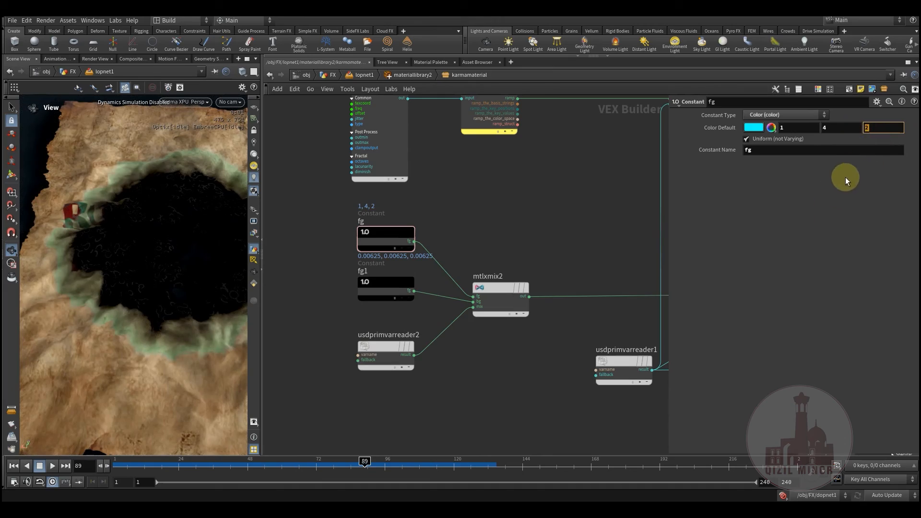
{"action": "double_click", "coordinate": [832, 129]}
{"action": "type", "text": "22"}
{"action": "key", "text": "Return"}
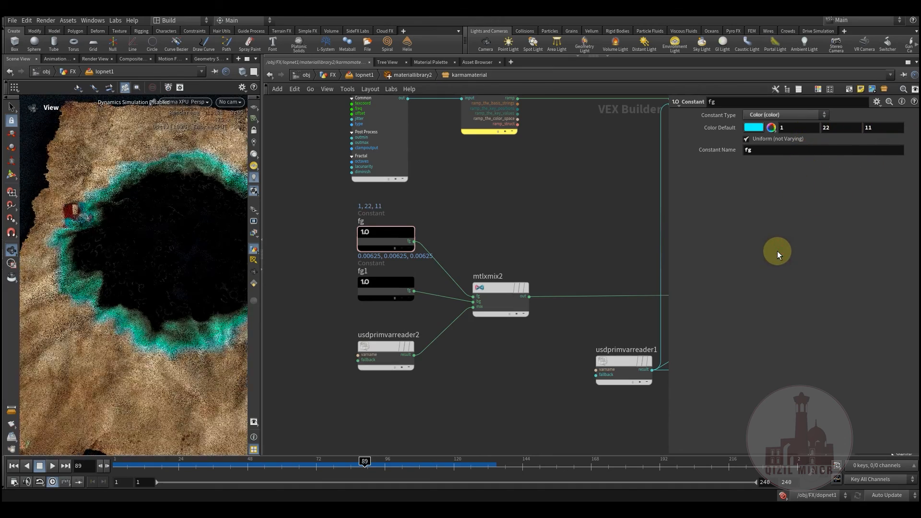
{"action": "left_click", "coordinate": [792, 130]}
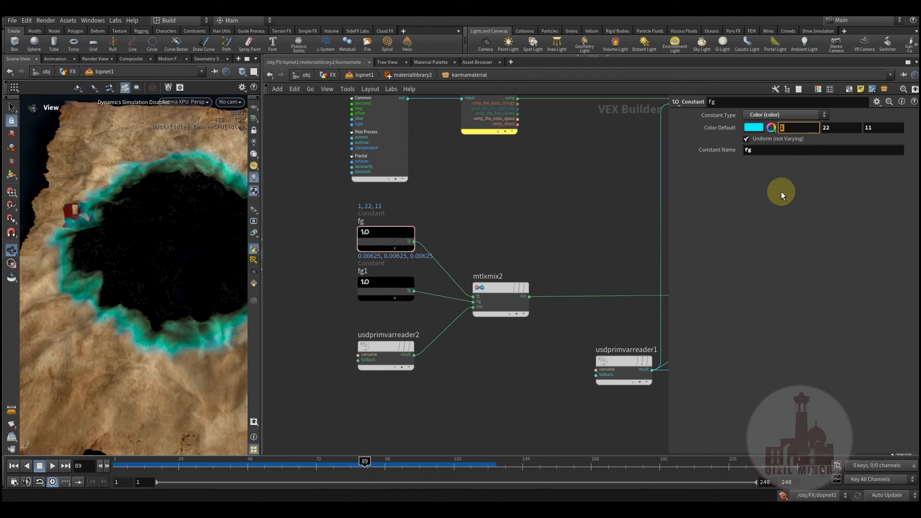
{"action": "type", "text": "33"}
{"action": "left_click", "coordinate": [776, 230]}
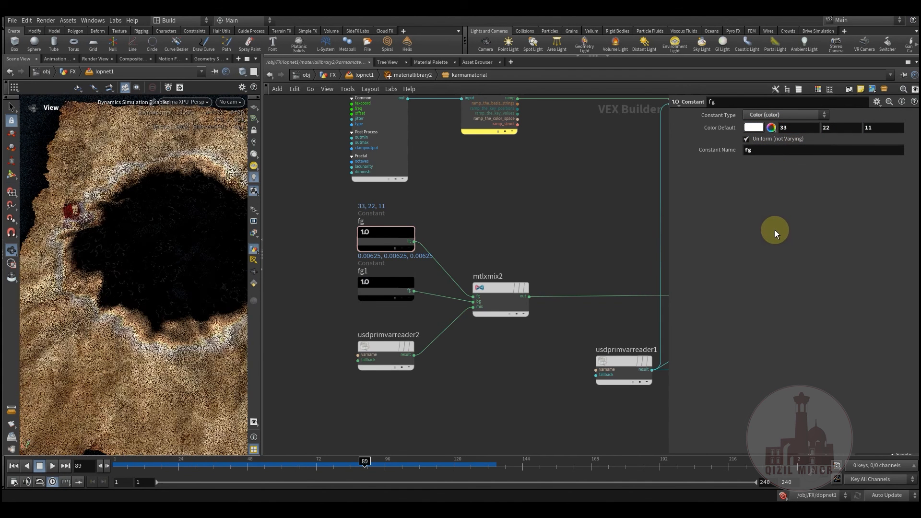
{"action": "left_click_drag", "start_coordinate": [186, 284], "coordinate": [149, 303]}
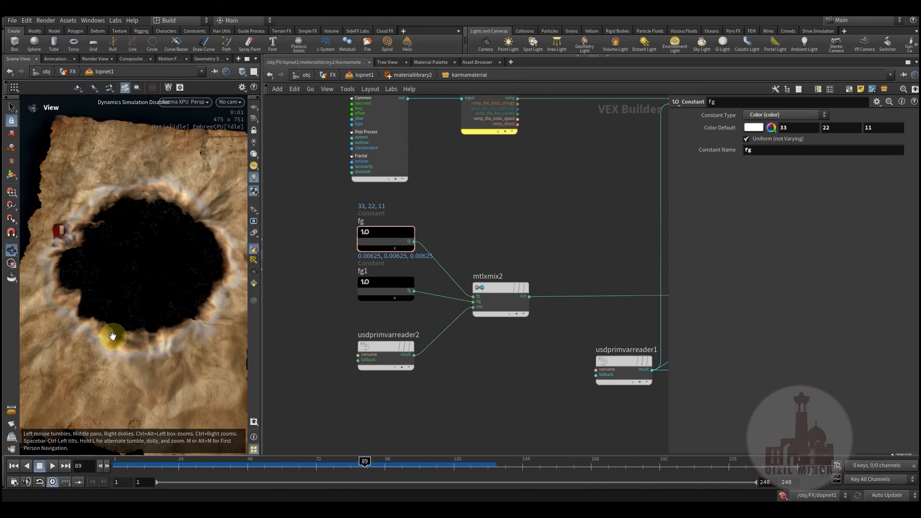
{"action": "left_click_drag", "start_coordinate": [176, 279], "coordinate": [157, 292]}
Step: Undo the raised red, green and blue values of the fg constant one after another
{"action": "middle_click_drag", "start_coordinate": [551, 204], "coordinate": [549, 249]}
{"action": "key", "text": "ctrl+z"}
{"action": "key", "text": "ctrl+z"}
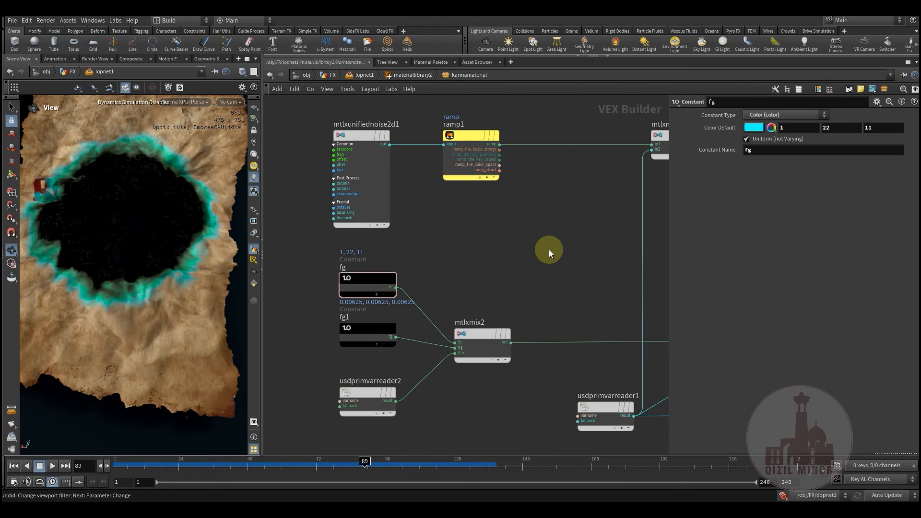
{"action": "key", "text": "ctrl+z"}
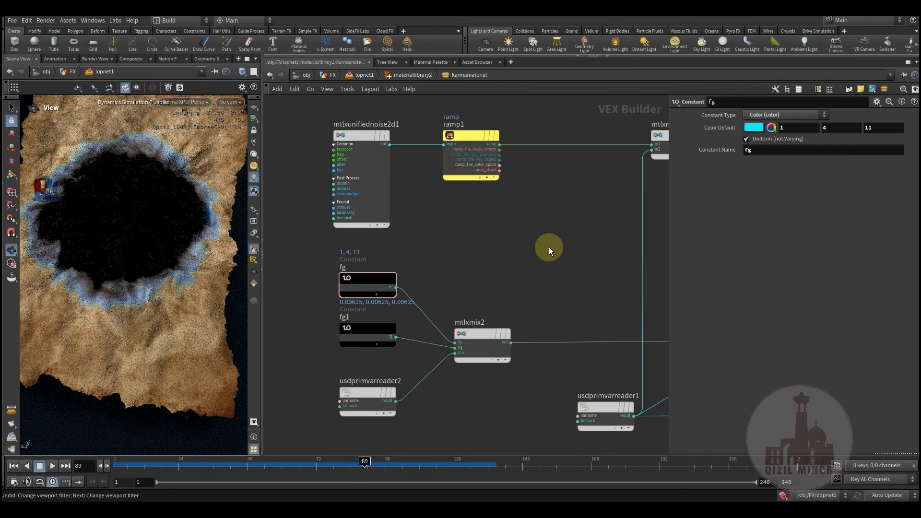
{"action": "key", "text": "ctrl+z"}
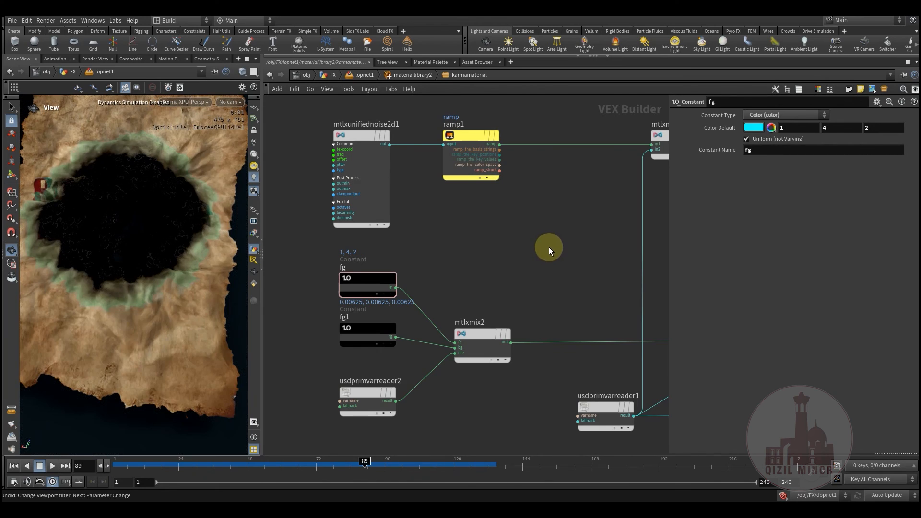
{"action": "middle_click_drag", "start_coordinate": [551, 254], "coordinate": [529, 283]}
{"action": "key", "text": "ctrl+z"}
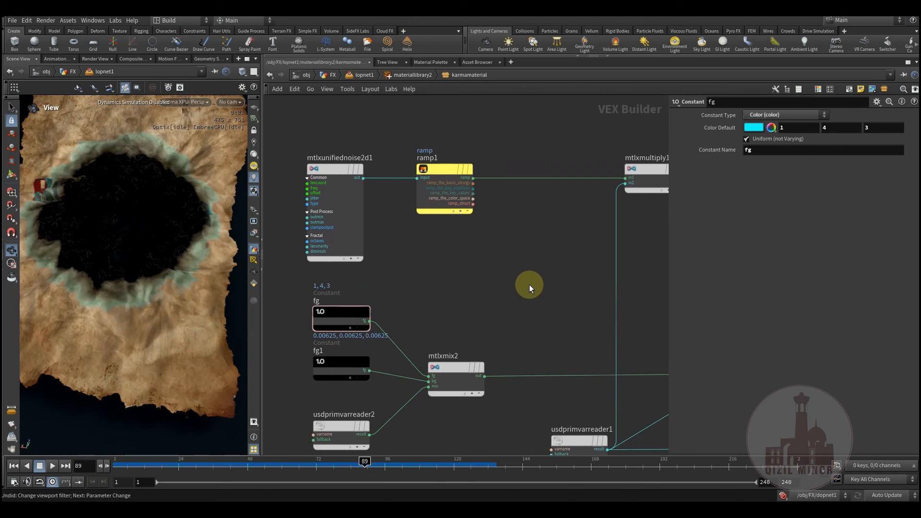
{"action": "key", "text": "ctrl+z"}
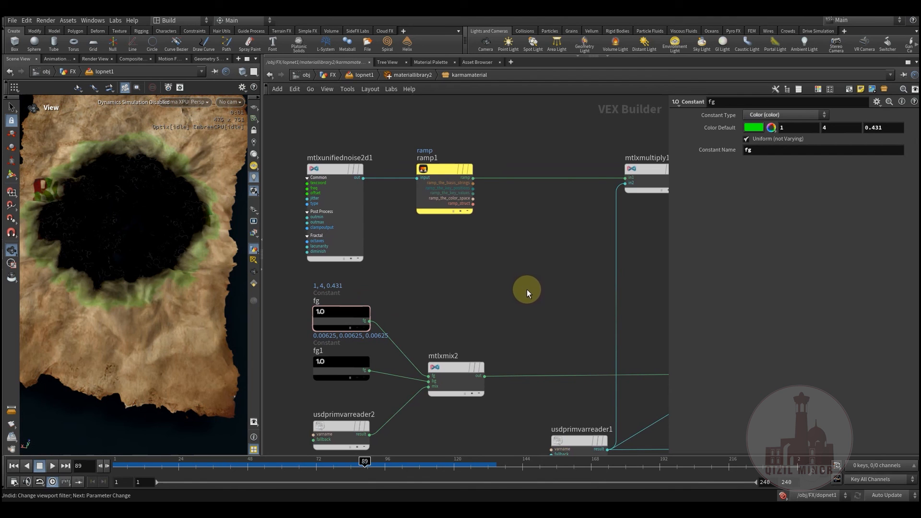
{"action": "middle_click_drag", "start_coordinate": [508, 288], "coordinate": [530, 297]}
Step: Pause the viewport render and undo the fg color edits back to the red of 11, 0, 0
{"action": "left_click", "coordinate": [185, 104]}
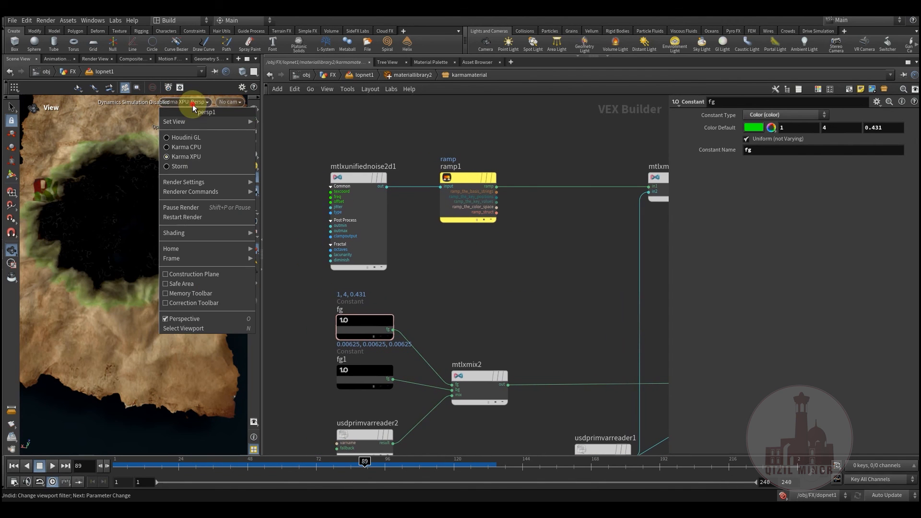
{"action": "left_click", "coordinate": [196, 211]}
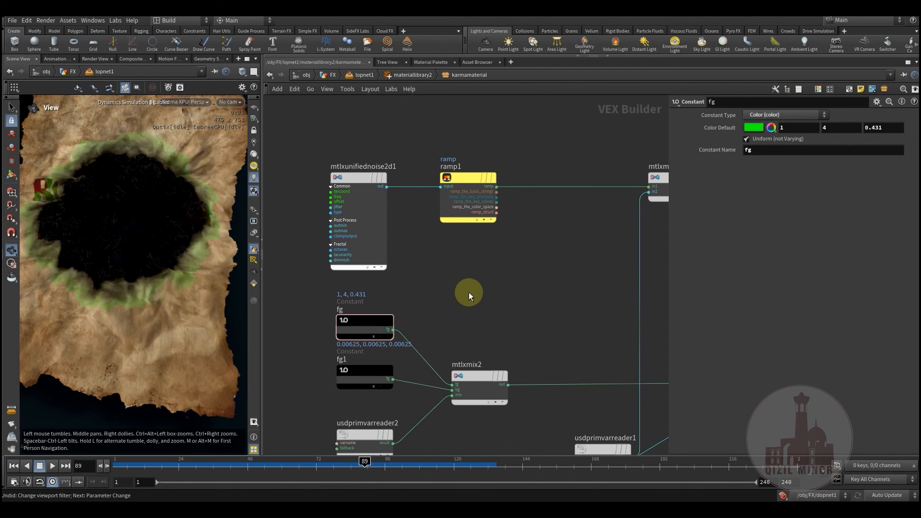
{"action": "middle_click_drag", "start_coordinate": [483, 302], "coordinate": [488, 298]}
{"action": "key", "text": "ctrl+z"}
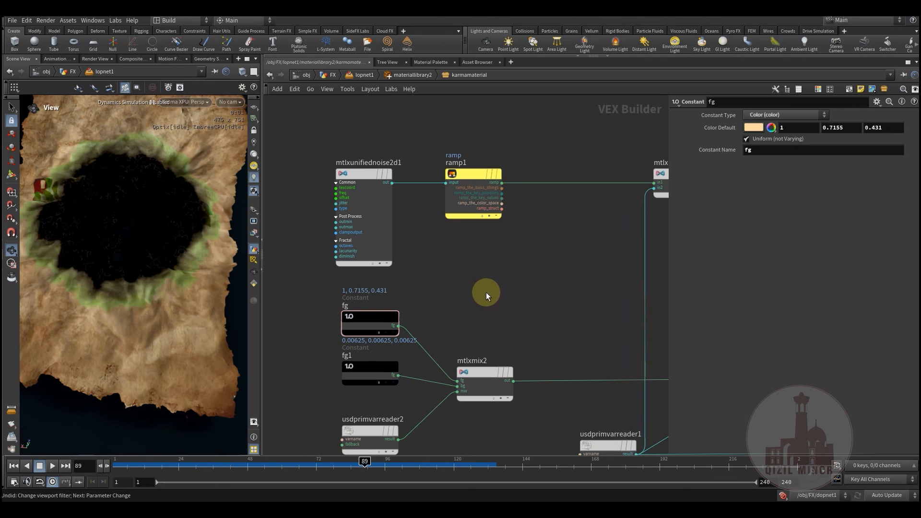
{"action": "key", "text": "ctrl+z"}
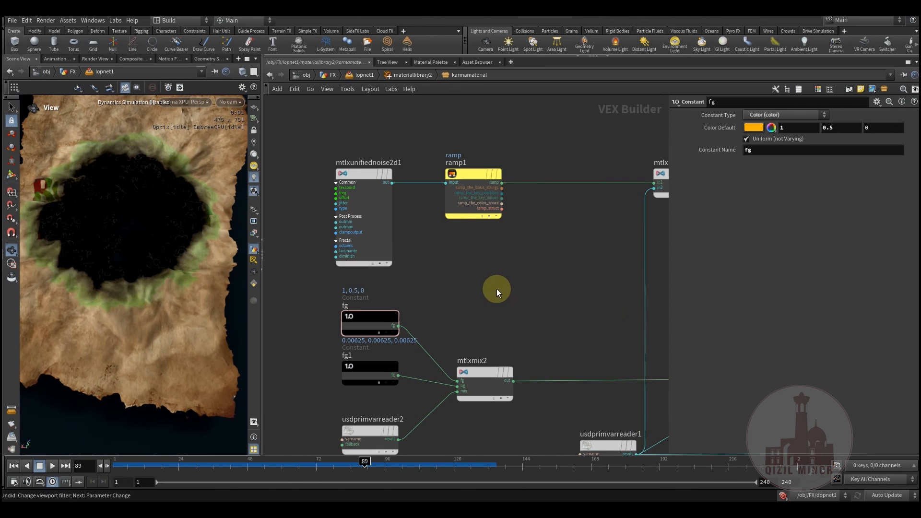
{"action": "middle_click_drag", "start_coordinate": [532, 296], "coordinate": [505, 314]}
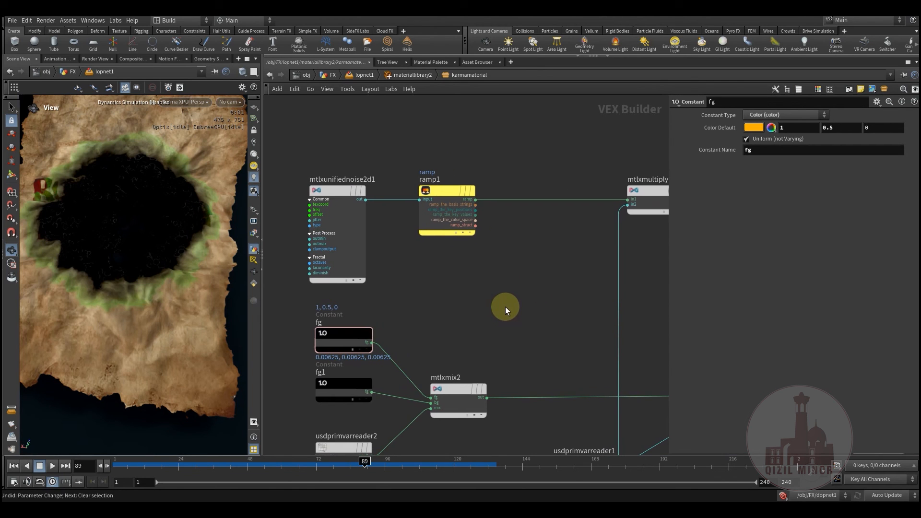
{"action": "middle_click_drag", "start_coordinate": [498, 302], "coordinate": [509, 267]}
{"action": "key", "text": "ctrl+z"}
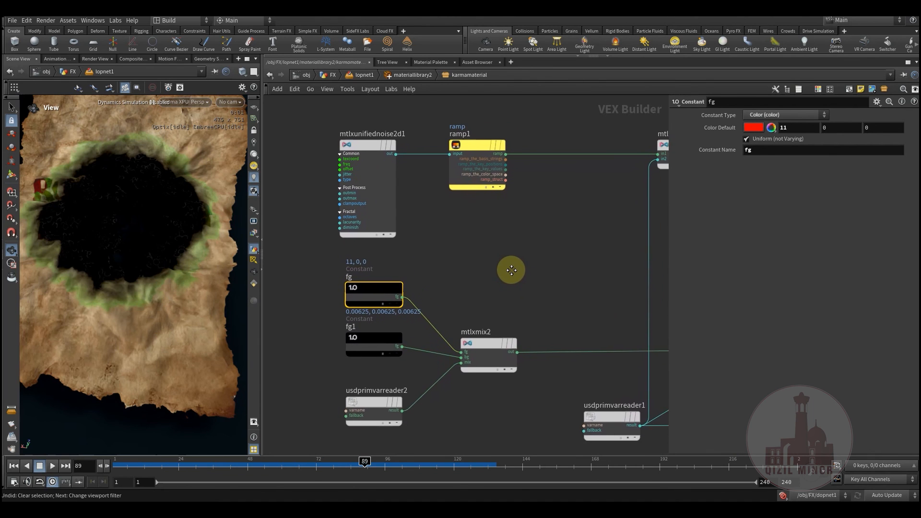
Step: Restart the viewport render and undo the remaining test colors on fg to restore its original glow color
{"action": "left_click", "coordinate": [187, 103]}
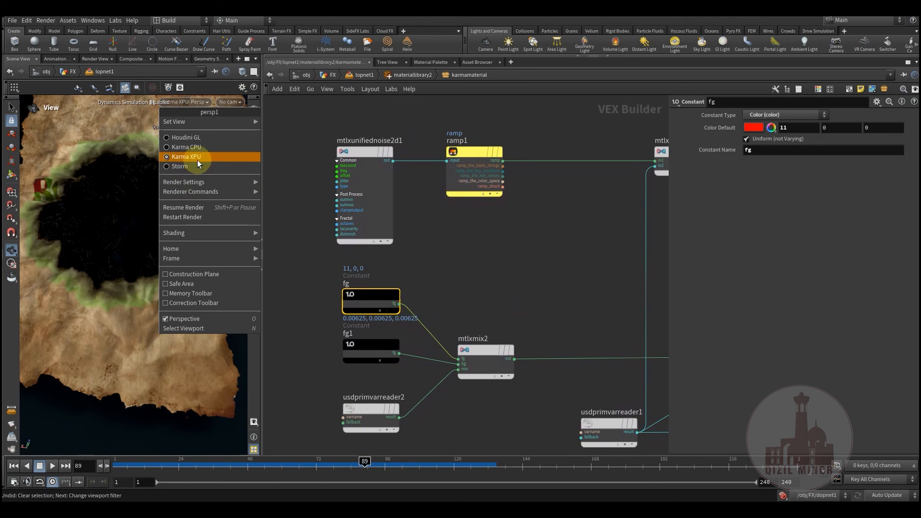
{"action": "left_click", "coordinate": [196, 218]}
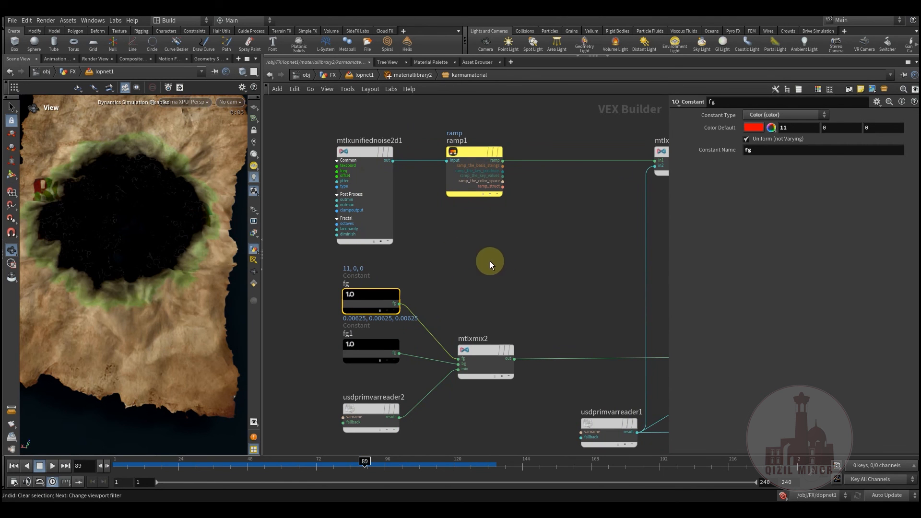
{"action": "middle_click_drag", "start_coordinate": [514, 261], "coordinate": [517, 290]}
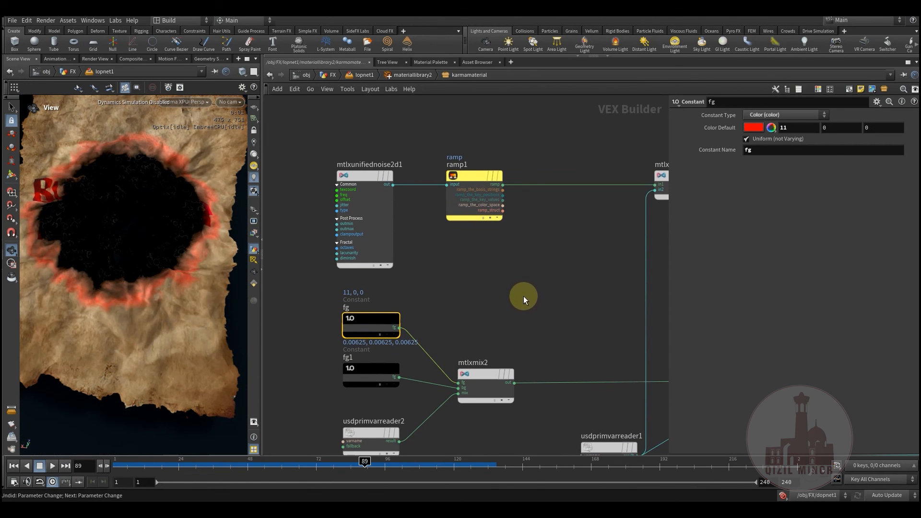
{"action": "key", "text": "ctrl+z"}
{"action": "key", "text": "ctrl+z"}
{"action": "middle_click_drag", "start_coordinate": [525, 287], "coordinate": [508, 310]}
{"action": "key", "text": "ctrl+z"}
{"action": "left_click_drag", "start_coordinate": [116, 292], "coordinate": [137, 261]}
{"action": "middle_click_drag", "start_coordinate": [497, 262], "coordinate": [505, 162]}
{"action": "scroll", "coordinate": [516, 230], "scroll_direction": "down", "scroll_amount": 2}
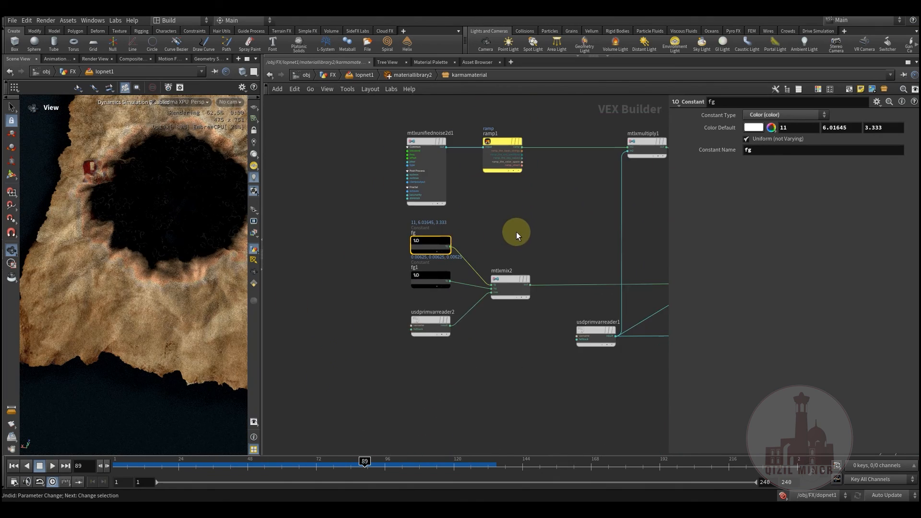
Step: Check the Var Name of usdprimvarreader2 and change its Signature to Float
{"action": "middle_click_drag", "start_coordinate": [516, 233], "coordinate": [483, 208]}
{"action": "left_click_drag", "start_coordinate": [339, 281], "coordinate": [439, 338]}
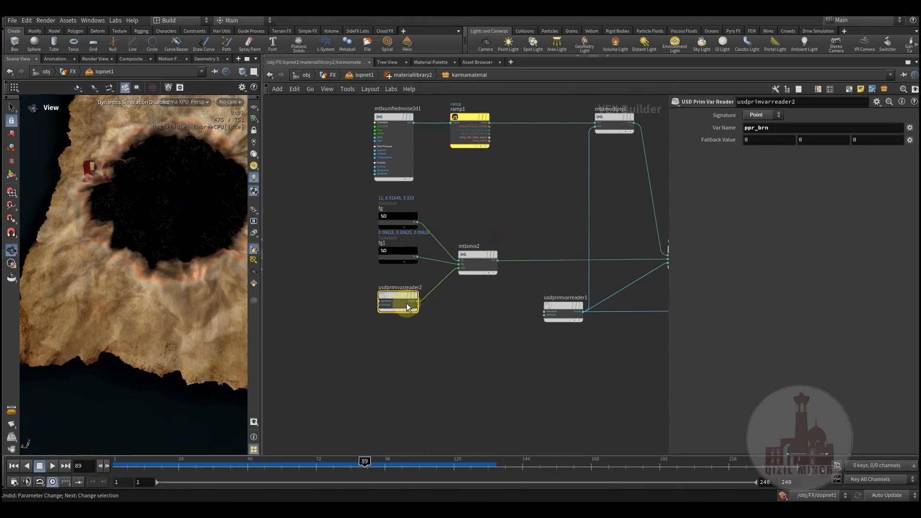
{"action": "scroll", "coordinate": [407, 303], "scroll_direction": "up", "scroll_amount": 3}
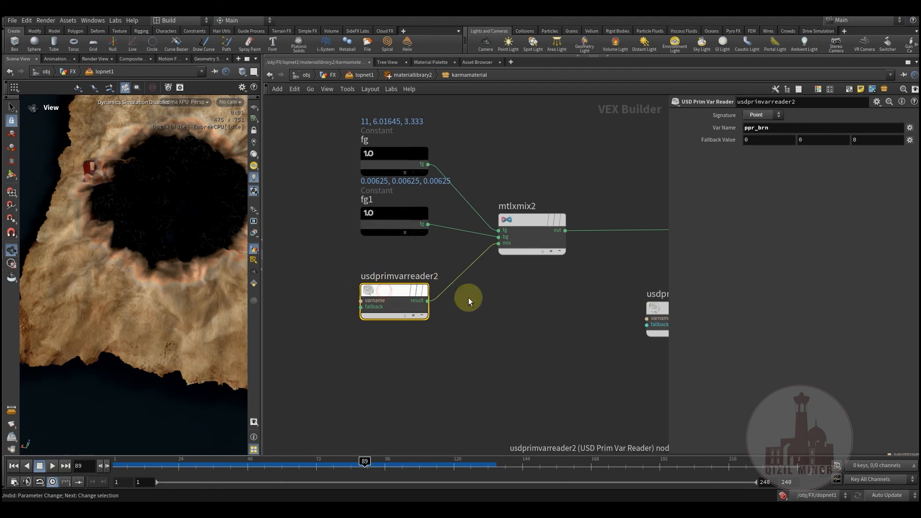
{"action": "middle_click_drag", "start_coordinate": [468, 298], "coordinate": [427, 337]}
{"action": "left_click", "coordinate": [777, 128]}
{"action": "left_click_drag", "start_coordinate": [750, 127], "coordinate": [691, 134]}
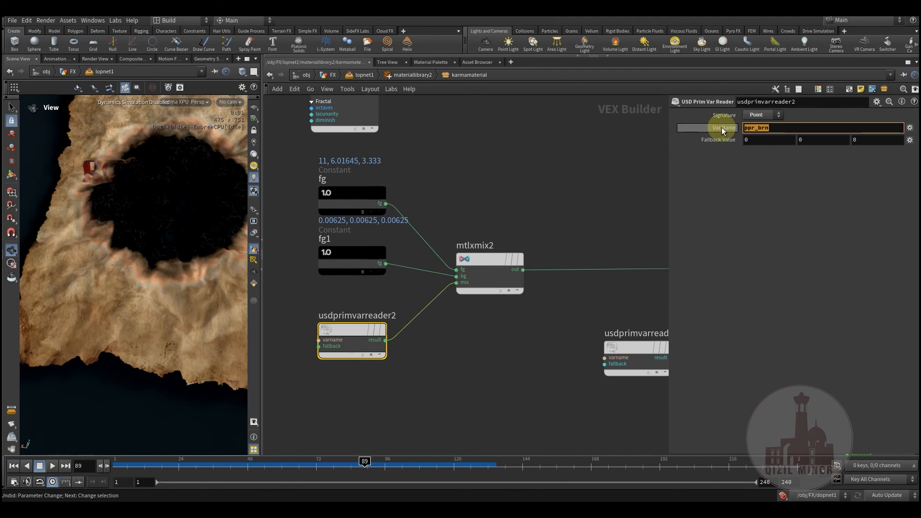
{"action": "middle_click_drag", "start_coordinate": [568, 192], "coordinate": [564, 203]}
{"action": "left_click", "coordinate": [775, 118]}
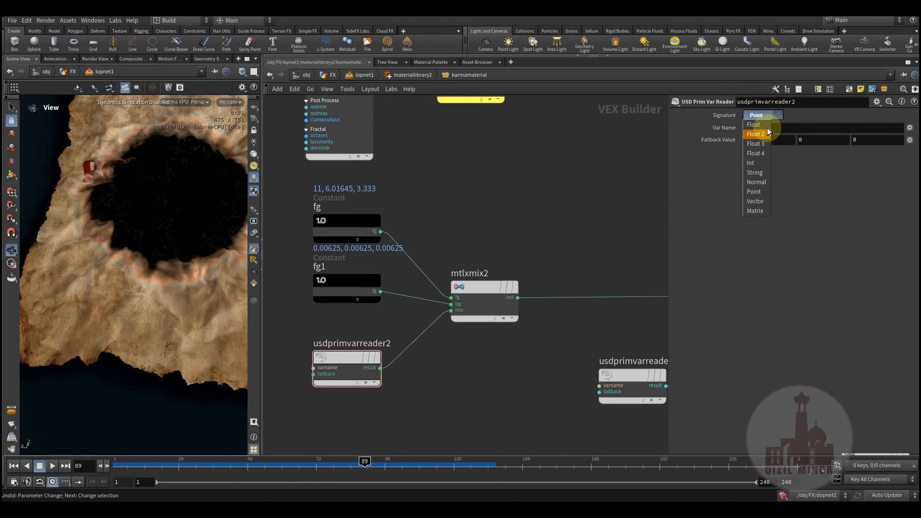
{"action": "left_click", "coordinate": [754, 124]}
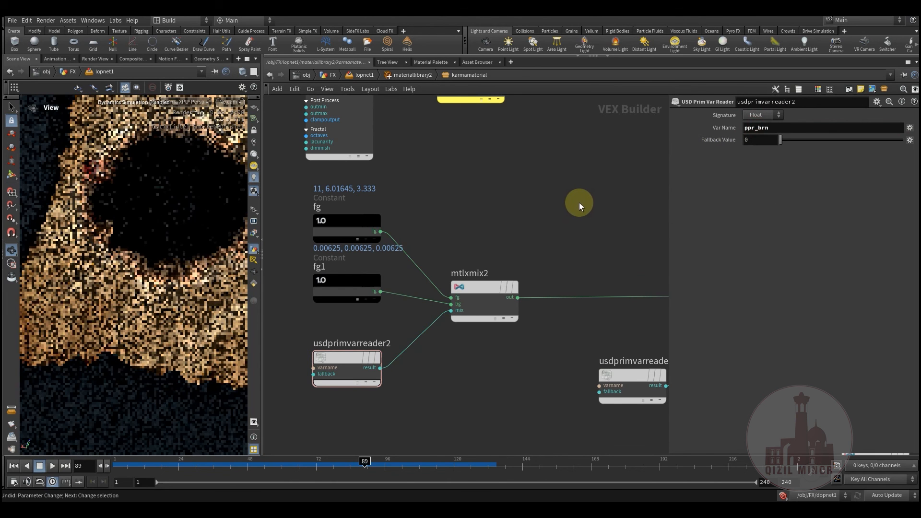
Step: Follow the mtlxmix2 output to mtlxmix3 and examine which nodes are mixed into the surface's base color
{"action": "middle_click_drag", "start_coordinate": [572, 211], "coordinate": [445, 195]}
{"action": "scroll", "coordinate": [479, 208], "scroll_direction": "down", "scroll_amount": 1}
{"action": "middle_click_drag", "start_coordinate": [590, 259], "coordinate": [428, 209]}
{"action": "left_click", "coordinate": [515, 202]}
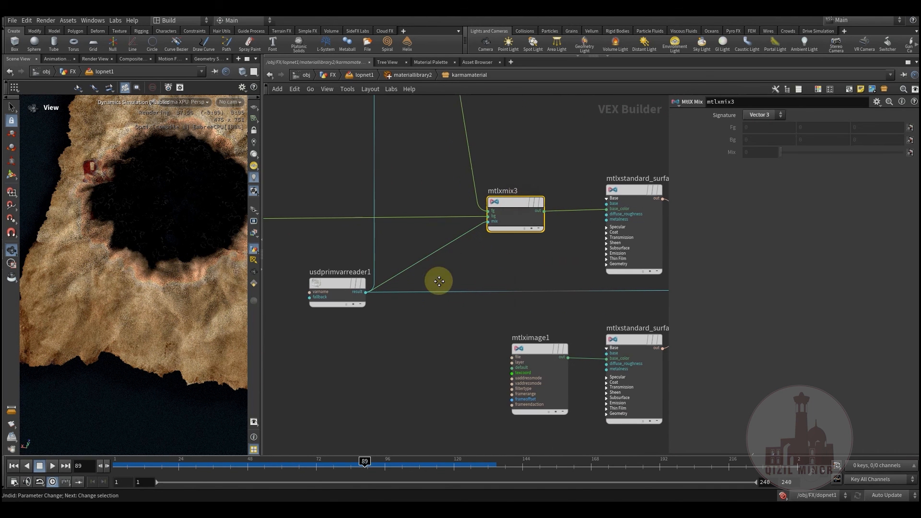
{"action": "middle_click_drag", "start_coordinate": [439, 281], "coordinate": [324, 281]}
{"action": "left_click", "coordinate": [519, 186]}
{"action": "middle_click_drag", "start_coordinate": [462, 138], "coordinate": [424, 114]}
{"action": "middle_click_drag", "start_coordinate": [414, 230], "coordinate": [445, 267]}
{"action": "left_click", "coordinate": [392, 215]}
{"action": "middle_click_drag", "start_coordinate": [373, 164], "coordinate": [560, 227]}
{"action": "scroll", "coordinate": [560, 227], "scroll_direction": "down", "scroll_amount": 2}
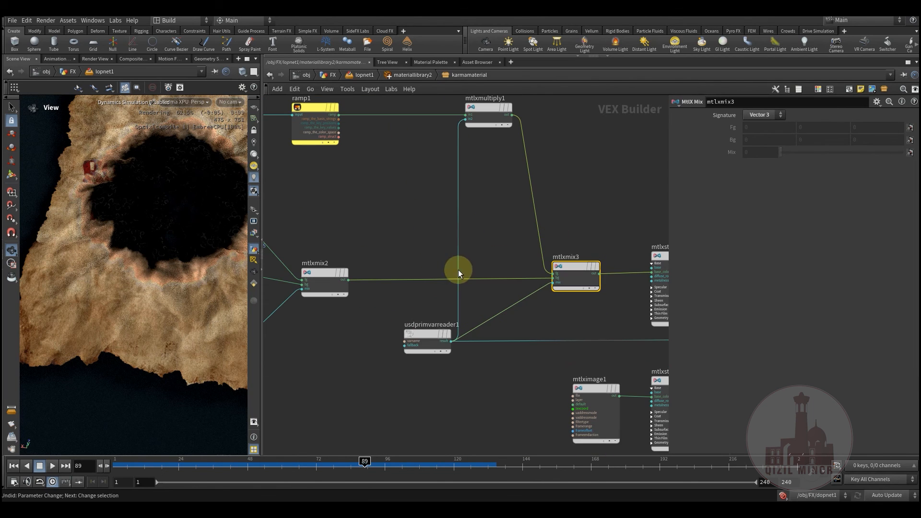
Step: Check the attribute read by usdprimvarreader1 and review the noise, ramp and mix nodes upstream of mtlxmix3
{"action": "left_click", "coordinate": [431, 333]}
{"action": "double_click", "coordinate": [768, 129]}
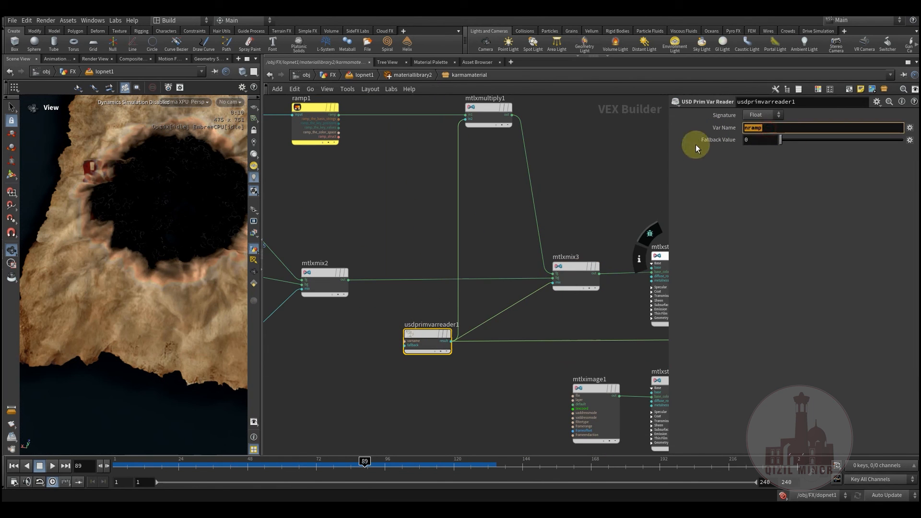
{"action": "middle_click_drag", "start_coordinate": [344, 102], "coordinate": [408, 191]}
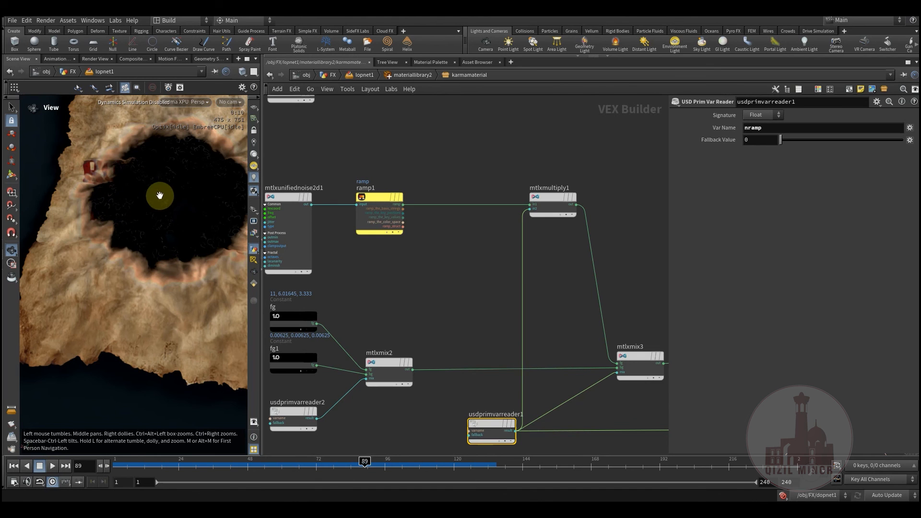
{"action": "middle_click_drag", "start_coordinate": [409, 305], "coordinate": [416, 241]}
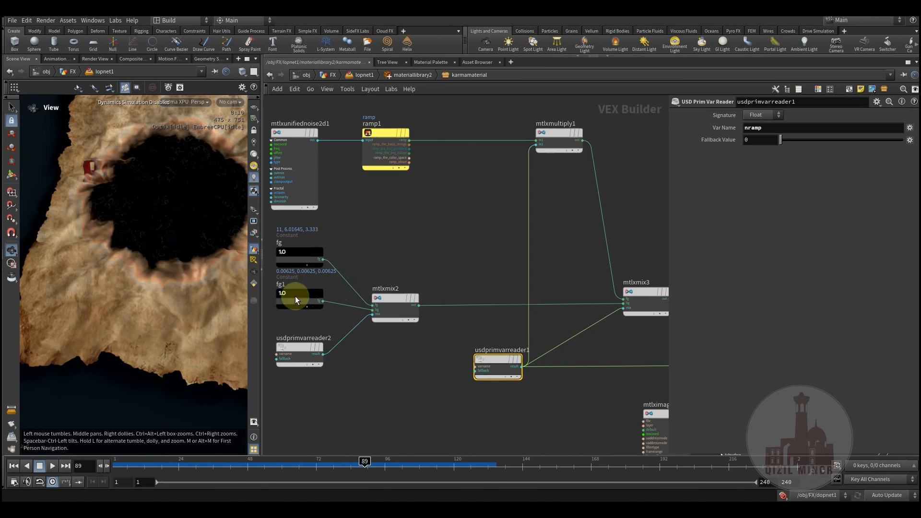
Step: Trace mtlxmix3 into mtlxstandard_surface and review the surface shader's base and specular parameters
{"action": "middle_click_drag", "start_coordinate": [459, 233], "coordinate": [382, 213]}
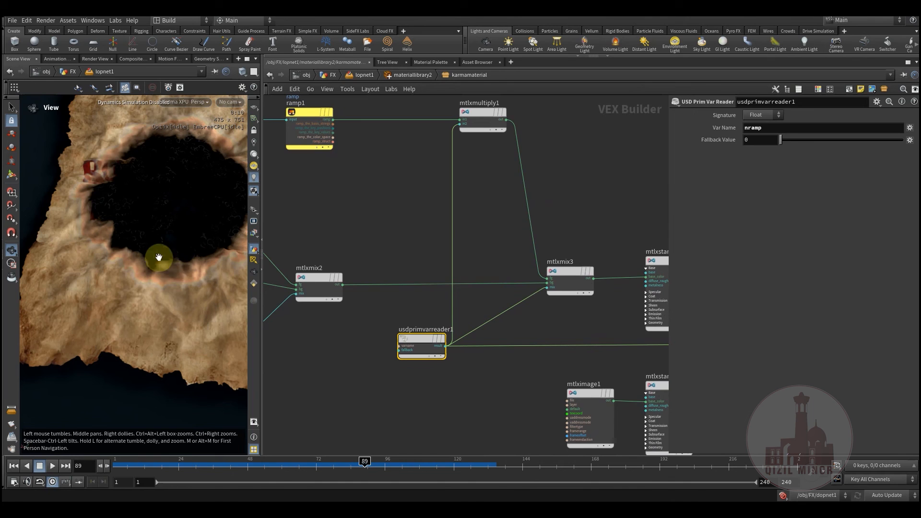
{"action": "left_click", "coordinate": [561, 270]}
{"action": "middle_click_drag", "start_coordinate": [580, 233], "coordinate": [546, 200]}
{"action": "left_click_drag", "start_coordinate": [535, 186], "coordinate": [507, 288]}
{"action": "middle_click_drag", "start_coordinate": [554, 283], "coordinate": [444, 292]}
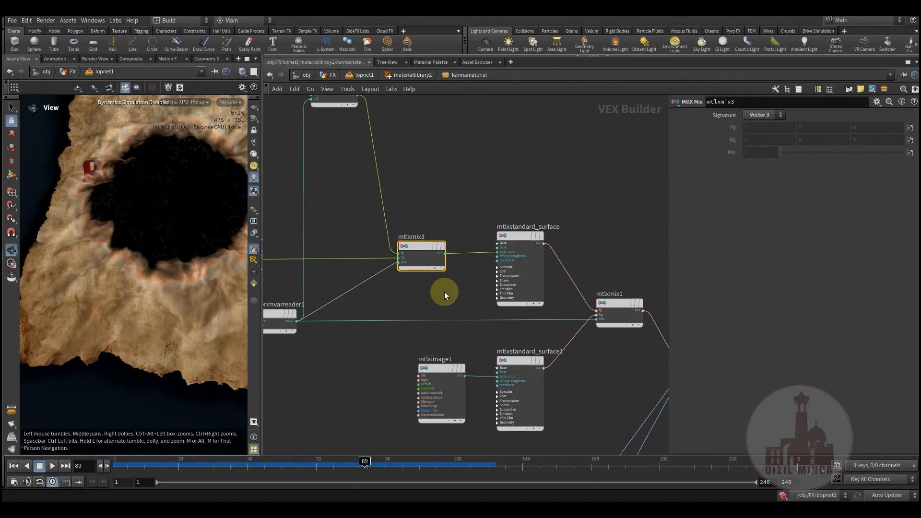
{"action": "left_click", "coordinate": [520, 242]}
{"action": "middle_click_drag", "start_coordinate": [574, 208], "coordinate": [531, 194]}
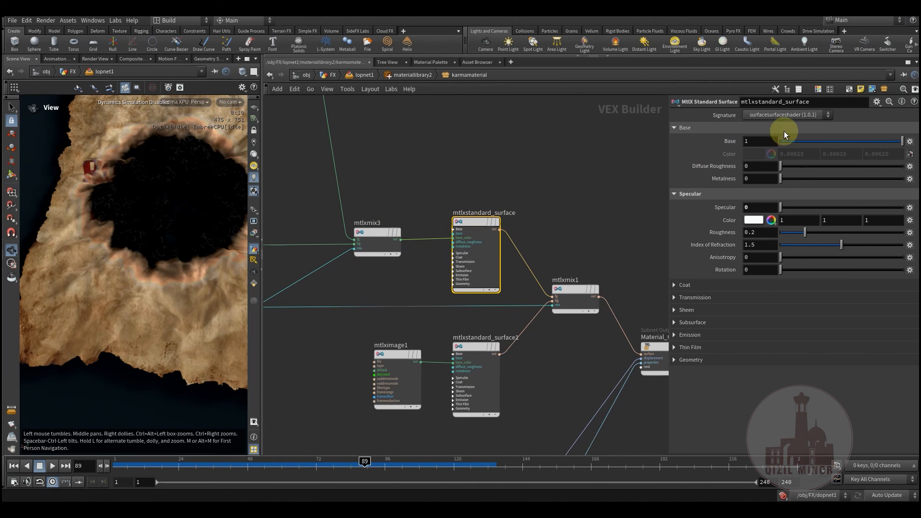
Step: Review the mtlximage1 and mtlxstandard_surface1 branch and the displacement and material_properties nodes feeding the material outputs
{"action": "middle_click_drag", "start_coordinate": [552, 208], "coordinate": [540, 158]}
{"action": "left_click_drag", "start_coordinate": [328, 275], "coordinate": [506, 339]}
{"action": "middle_click_drag", "start_coordinate": [526, 338], "coordinate": [470, 240]}
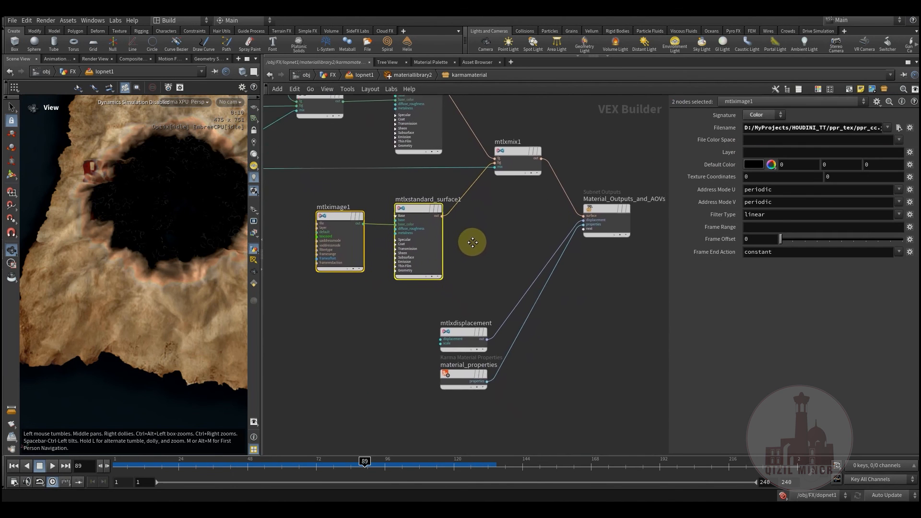
{"action": "left_click_drag", "start_coordinate": [485, 414], "coordinate": [488, 414]}
{"action": "middle_click_drag", "start_coordinate": [489, 235], "coordinate": [474, 282]}
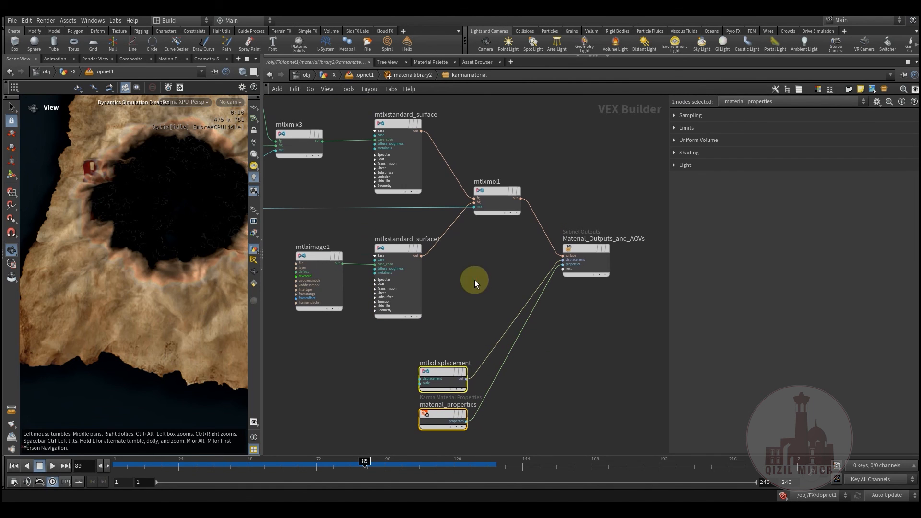
{"action": "left_click", "coordinate": [475, 282]}
Step: Return to the lopnet1 network and re-enable the bypassed sopimport1 node
{"action": "left_click", "coordinate": [364, 75]}
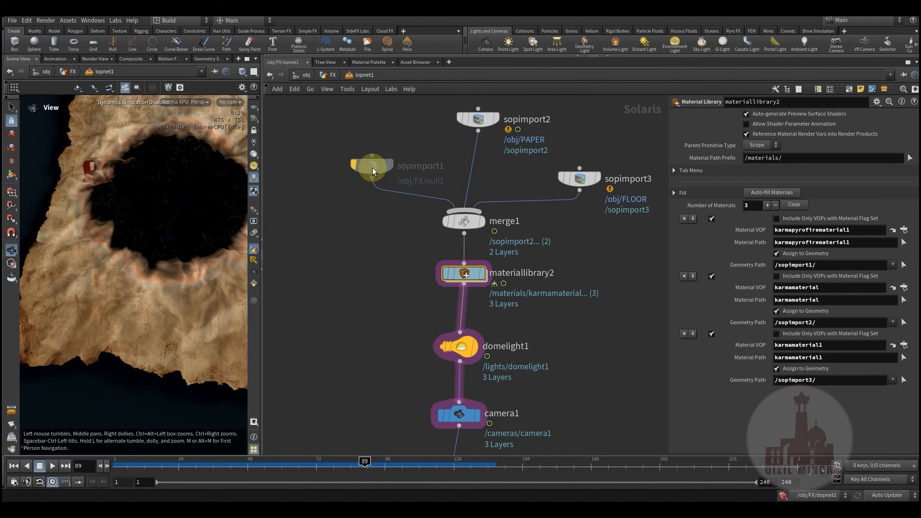
{"action": "middle_click_drag", "start_coordinate": [365, 277], "coordinate": [379, 237]}
{"action": "scroll", "coordinate": [379, 257], "scroll_direction": "down", "scroll_amount": 3}
{"action": "middle_click_drag", "start_coordinate": [382, 286], "coordinate": [408, 223]}
{"action": "left_click", "coordinate": [396, 188]}
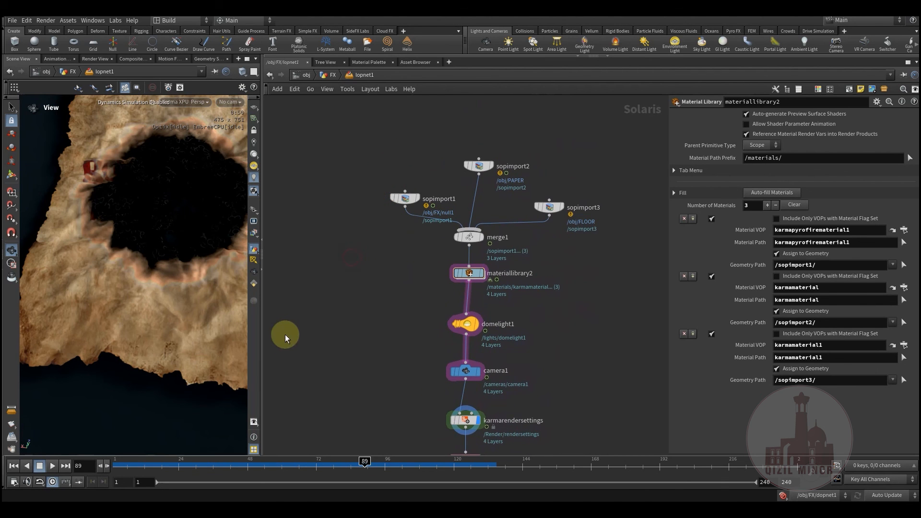
Step: Widen the scene viewport and look through /cameras/camera1
{"action": "left_click_drag", "start_coordinate": [261, 358], "coordinate": [384, 364]}
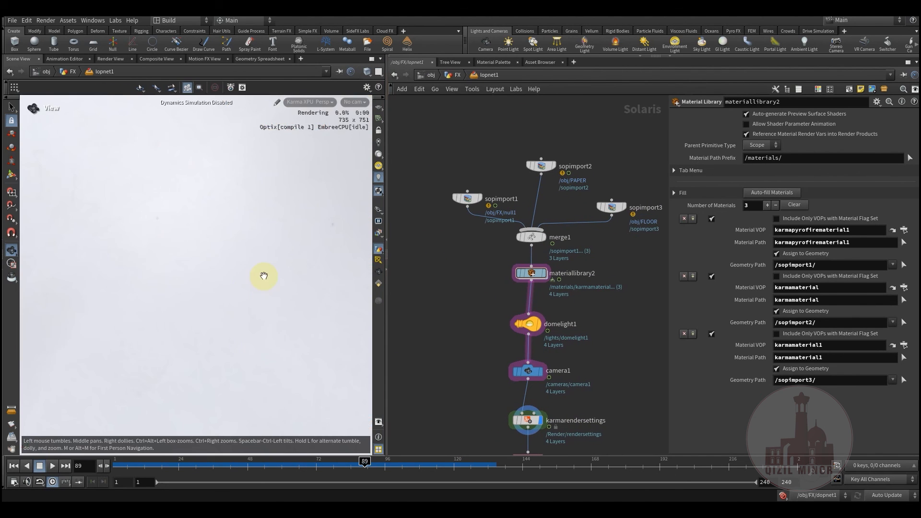
{"action": "left_click", "coordinate": [354, 102]}
{"action": "left_click", "coordinate": [370, 121]}
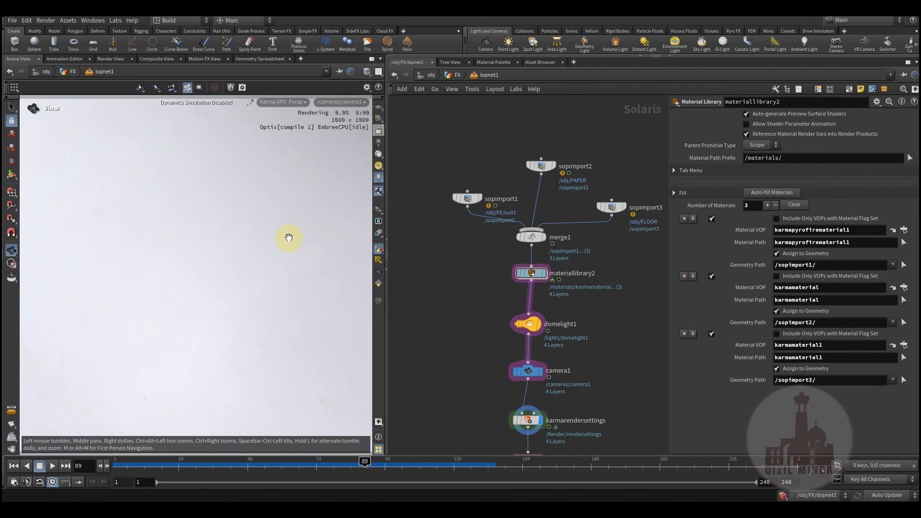